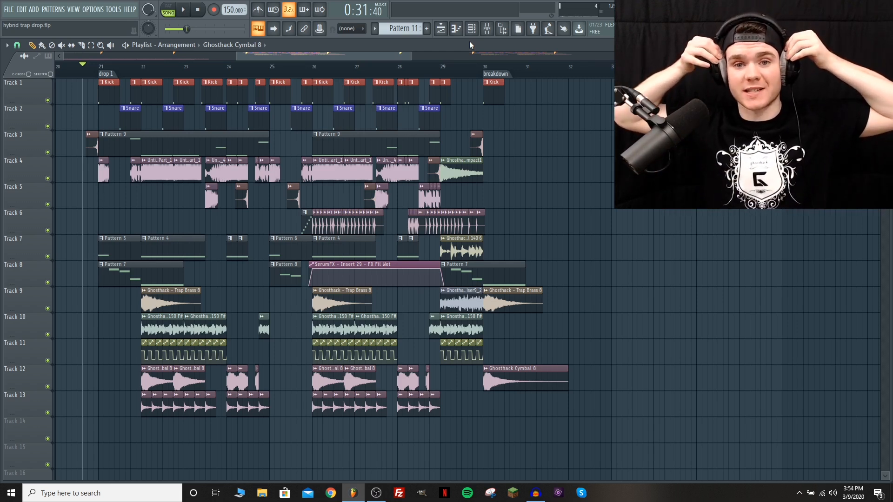
# - Play drop 1 through to the breakdown and look over the full song arrangement
pyautogui.press('space')
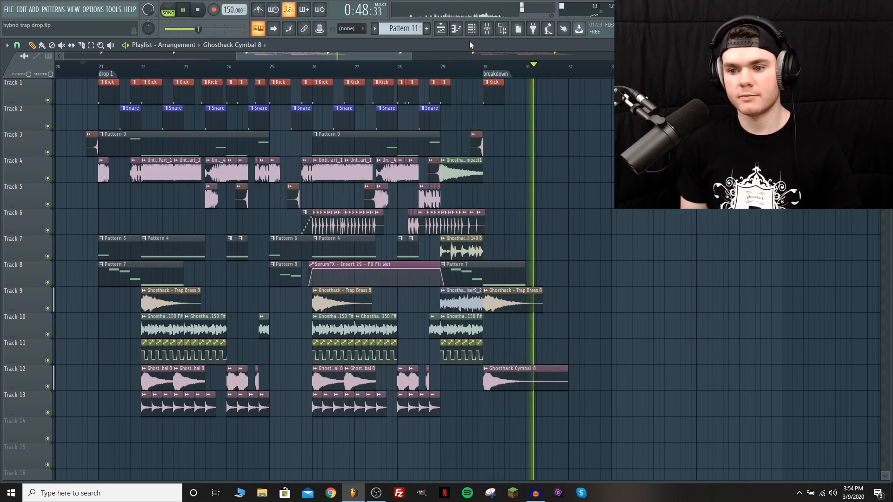
pyautogui.press('space')
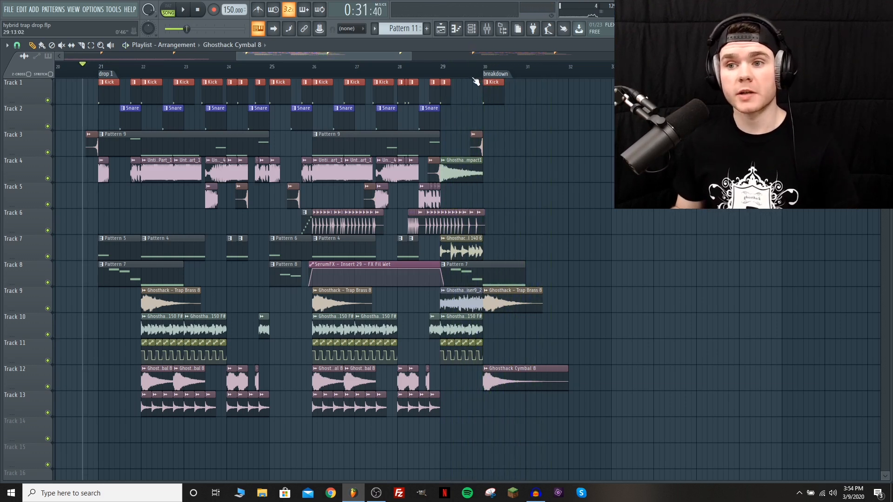
pyautogui.scroll(-3, 470, 70)
pyautogui.moveTo(417, 58); pyautogui.dragTo(453, 52)
pyautogui.scroll(2, 232, 67)
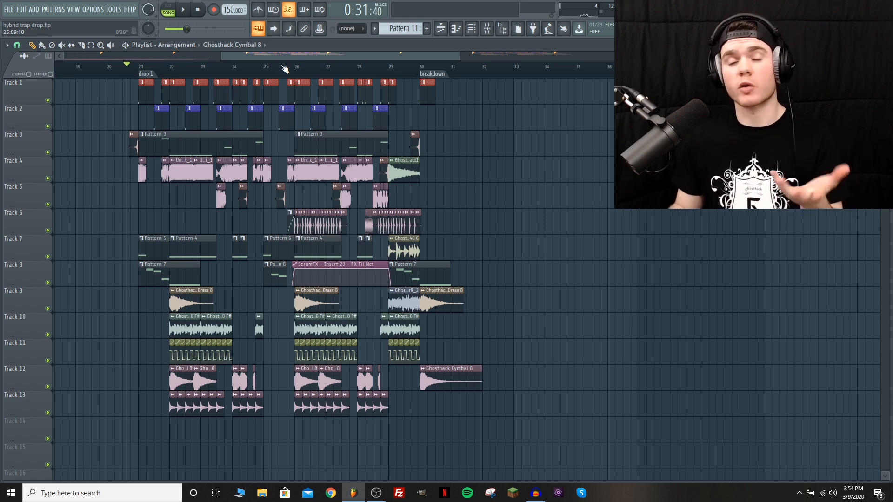
pyautogui.scroll(-5, 220, 67)
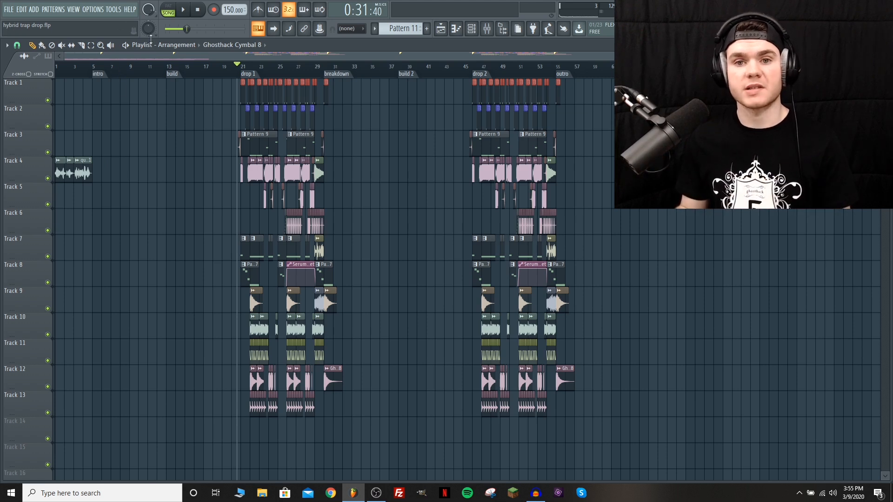
# - Return the playhead to the song start and play the quote clips on Track 4
pyautogui.click(99, 68)
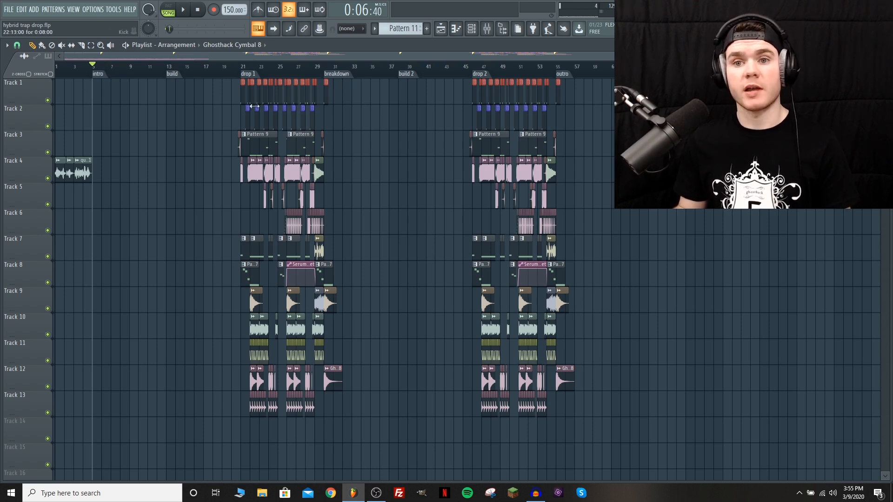
pyautogui.moveTo(557, 71); pyautogui.dragTo(21, 64)
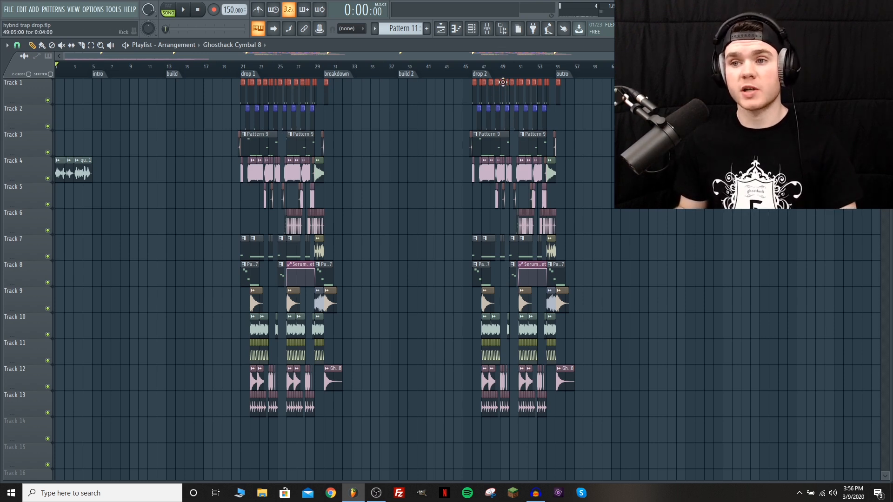
pyautogui.scroll(6, 95, 68)
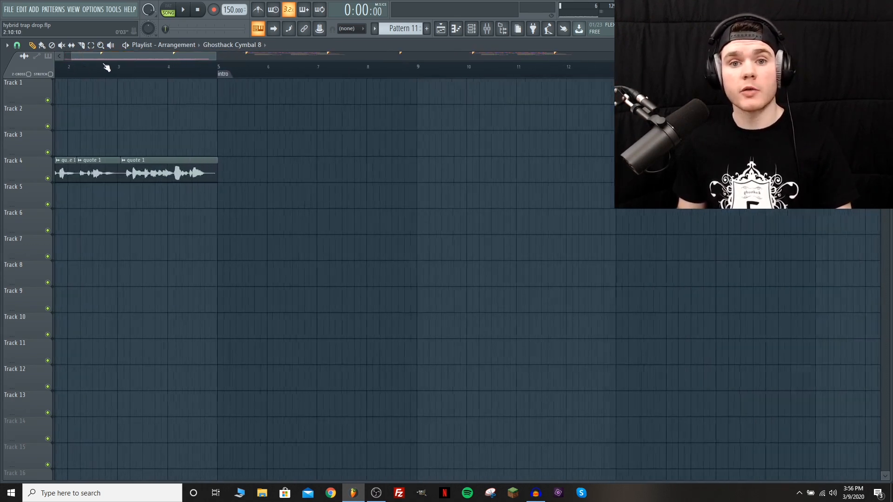
pyautogui.scroll(2, 96, 68)
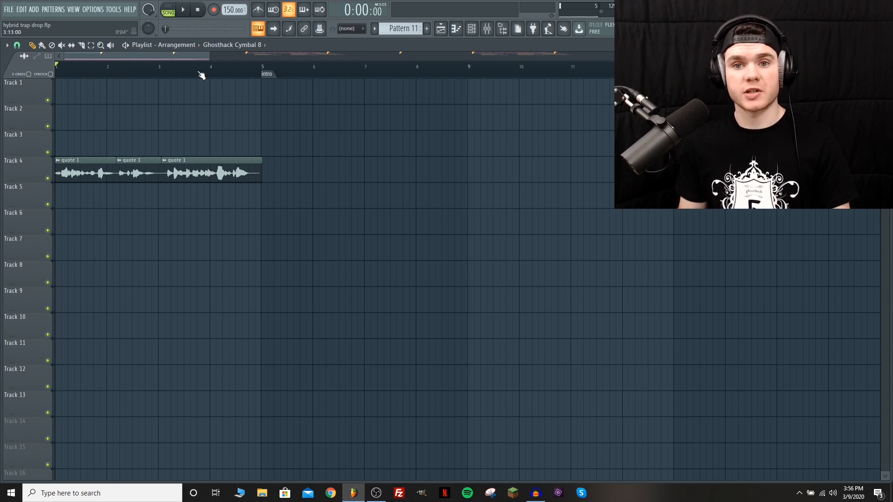
pyautogui.moveTo(208, 57); pyautogui.dragTo(186, 65)
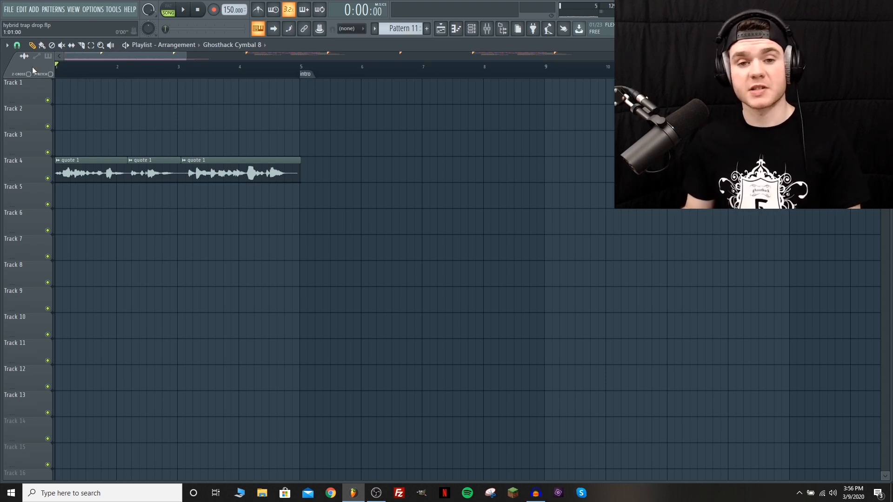
pyautogui.press('space')
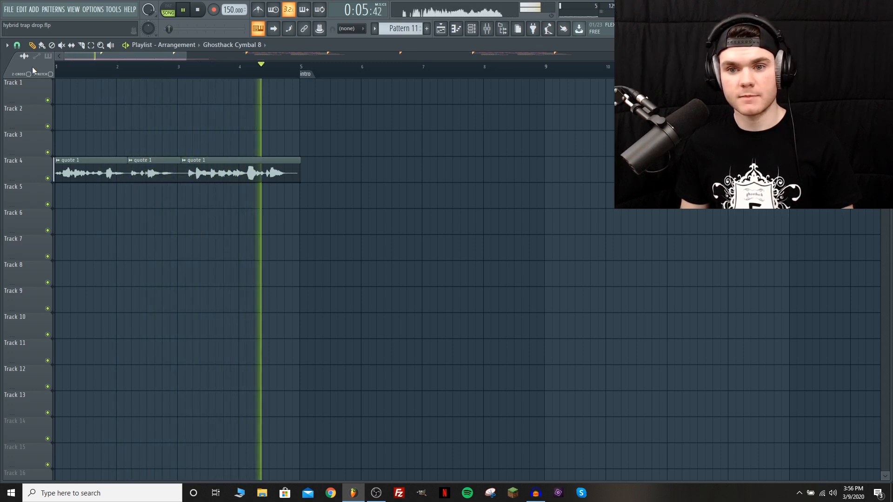
pyautogui.press('space')
pyautogui.scroll(-2, 143, 72)
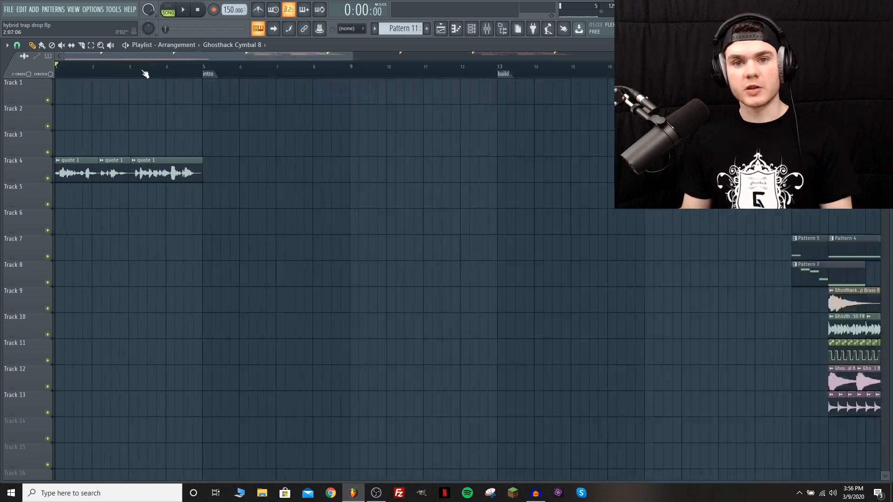
pyautogui.scroll(-3, 145, 73)
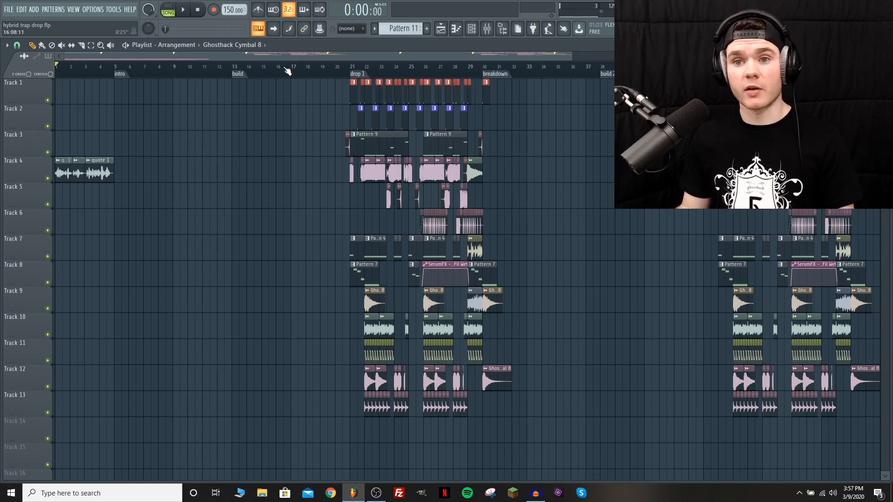
pyautogui.scroll(-2, 287, 70)
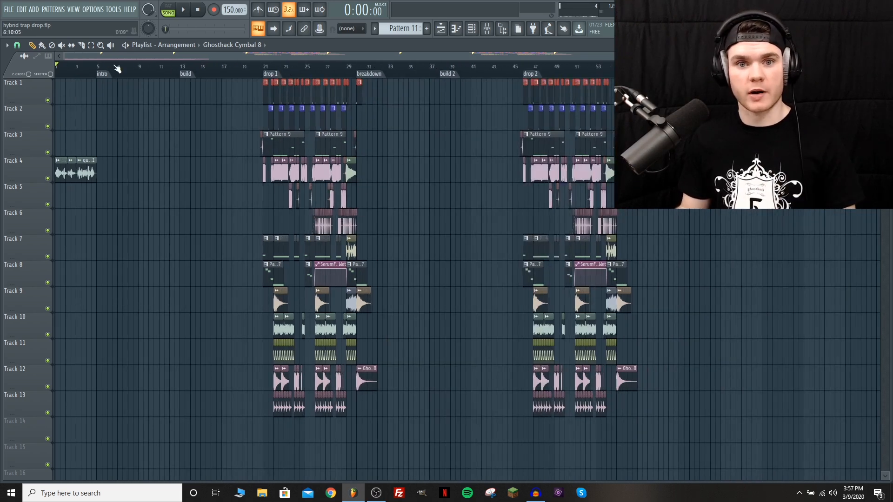
pyautogui.scroll(2, 117, 69)
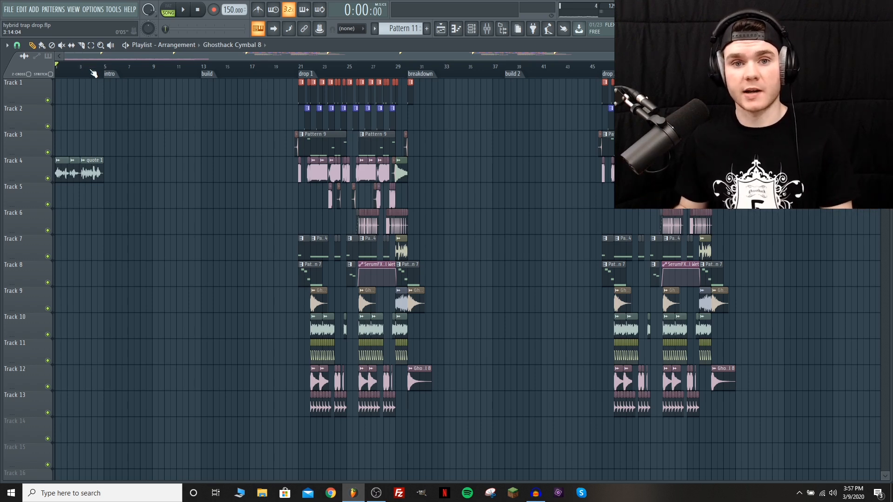
pyautogui.scroll(2, 93, 73)
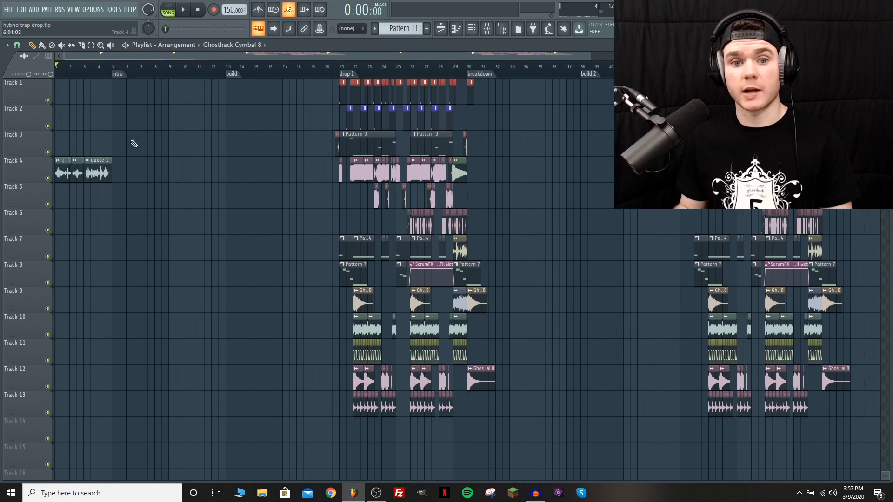
# - Create a new empty pattern and filter the channel rack to show only instruments
pyautogui.press('F4')
pyautogui.press('Return')
pyautogui.click(469, 35)
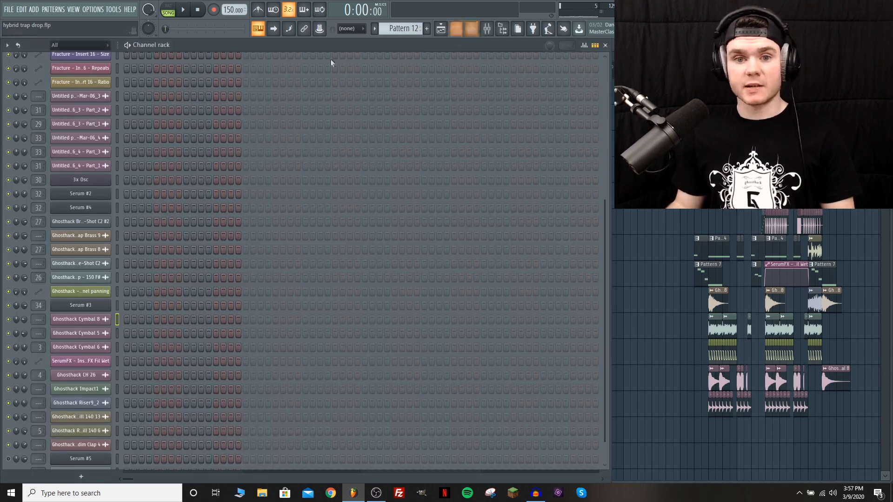
pyautogui.click(79, 45)
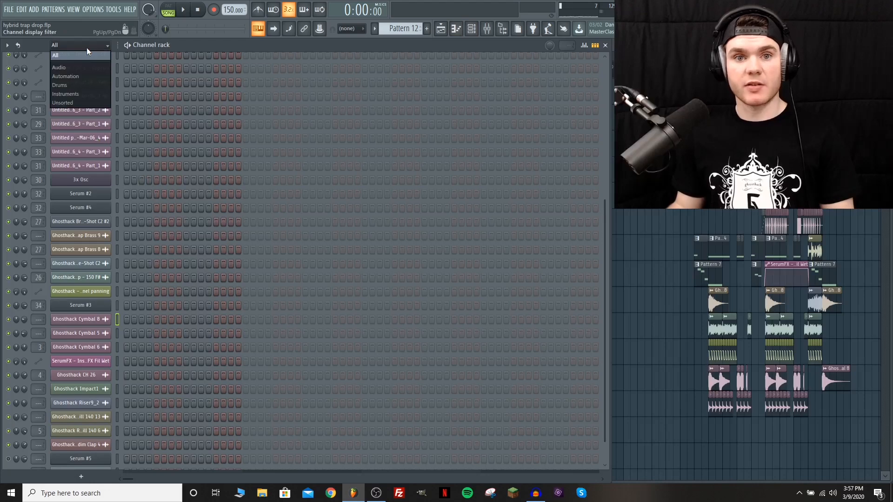
pyautogui.click(77, 93)
# - Add a new Serum instrument channel and place its window clear of the channel list
pyautogui.click(89, 160)
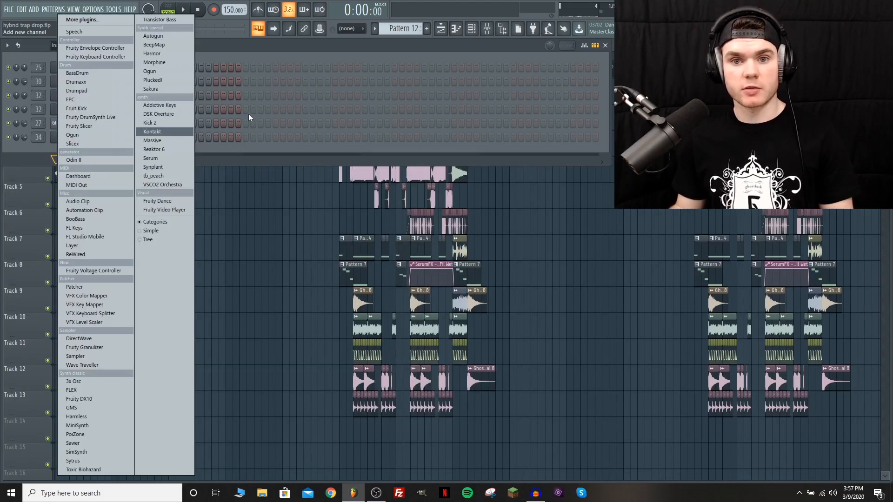
pyautogui.click(156, 158)
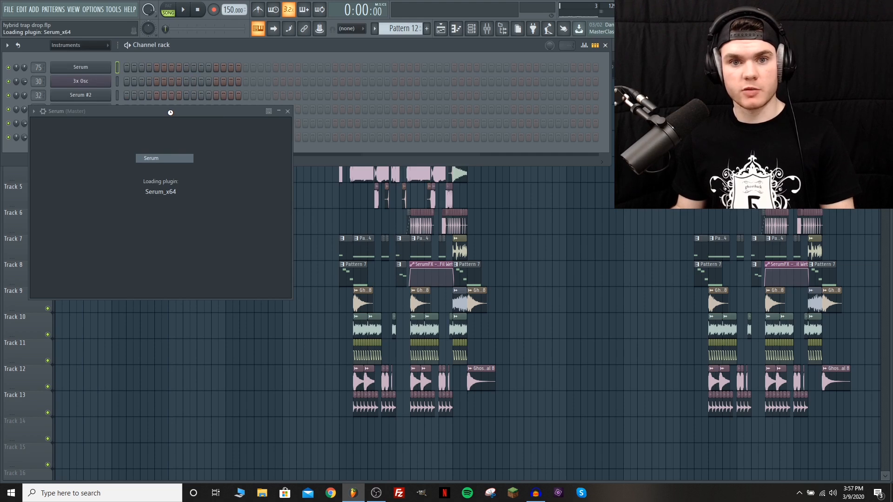
pyautogui.moveTo(164, 90); pyautogui.dragTo(254, 91)
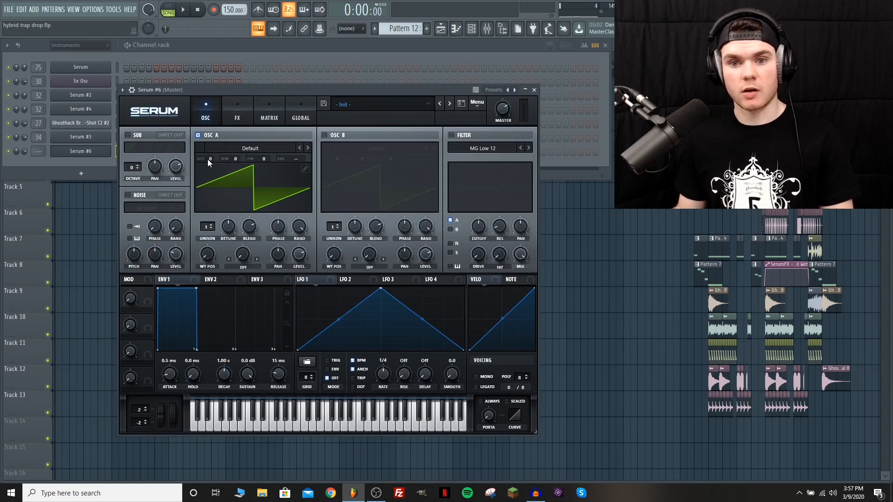
# - Set oscillator A to -1 octave with 9 detuned unison voices, and make the voicing mono legato with portamento
pyautogui.moveTo(208, 158); pyautogui.dragTo(208, 169)
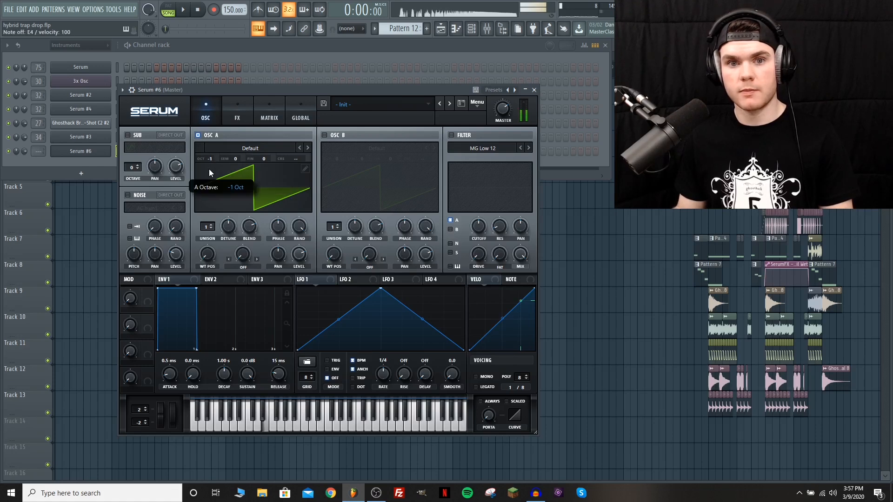
pyautogui.moveTo(488, 415); pyautogui.dragTo(495, 387)
pyautogui.press('c')
pyautogui.press('e')
pyautogui.press('e')
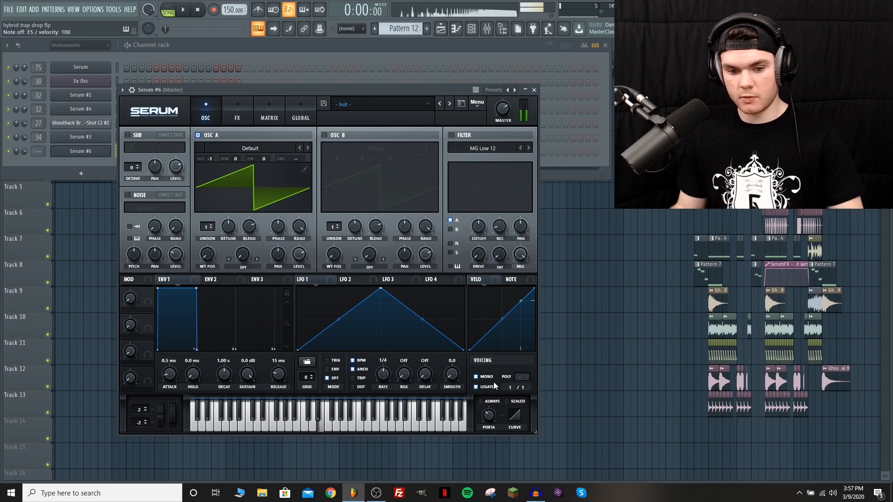
pyautogui.press('3')
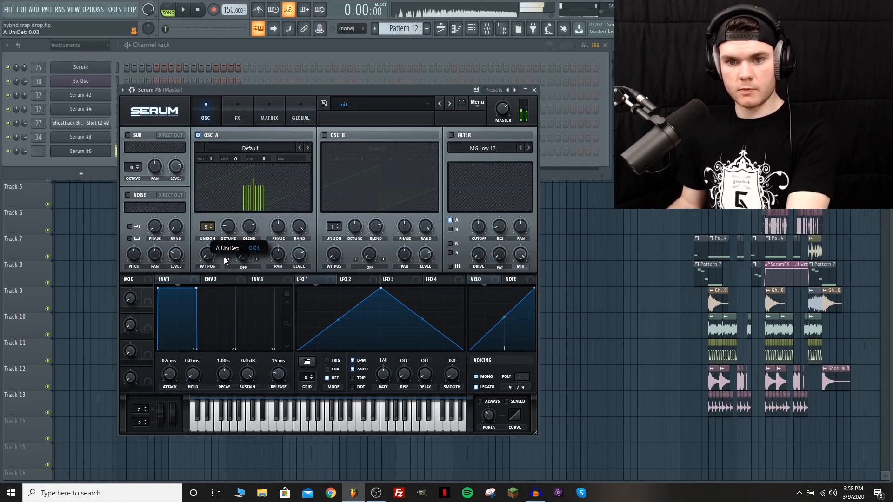
pyautogui.moveTo(224, 255); pyautogui.dragTo(224, 242)
# - Enable Serum's Tube distortion with drive at 77% and add a multiband compressor
pyautogui.click(237, 112)
pyautogui.press('d')
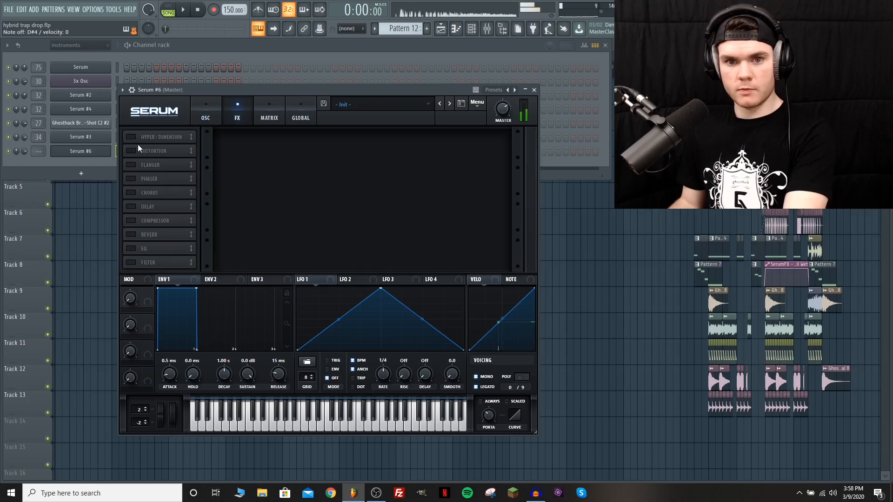
pyautogui.click(140, 151)
pyautogui.moveTo(426, 141); pyautogui.dragTo(443, 94)
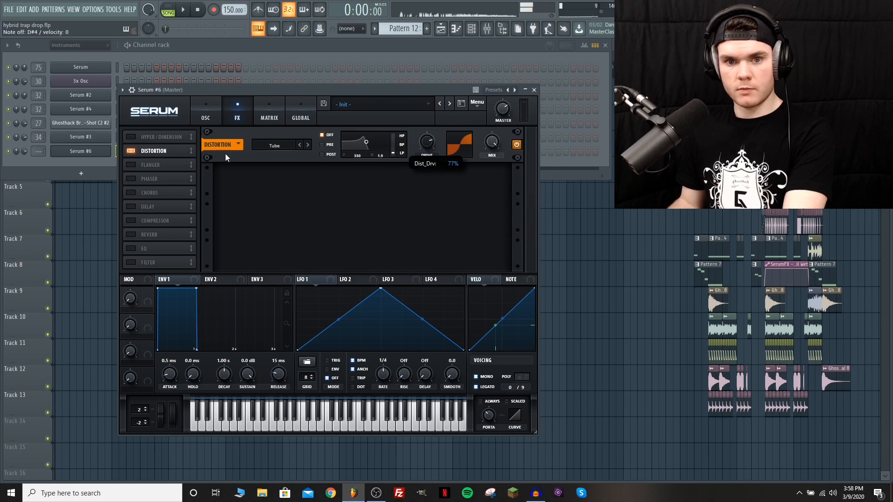
pyautogui.click(163, 219)
pyautogui.moveTo(358, 183); pyautogui.dragTo(351, 146)
# - Enable the sine sub oscillator at -2 octaves and open the new Serum channel's piano roll
pyautogui.click(205, 114)
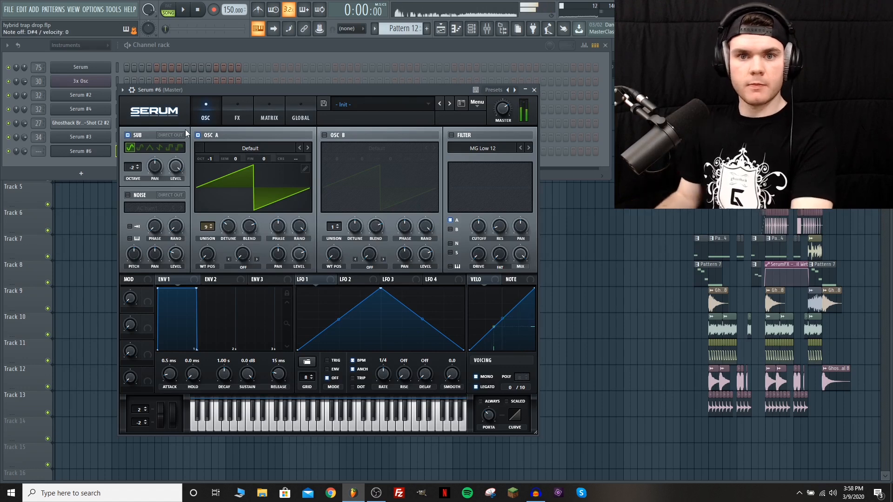
pyautogui.click(533, 89)
pyautogui.rightClick(79, 151)
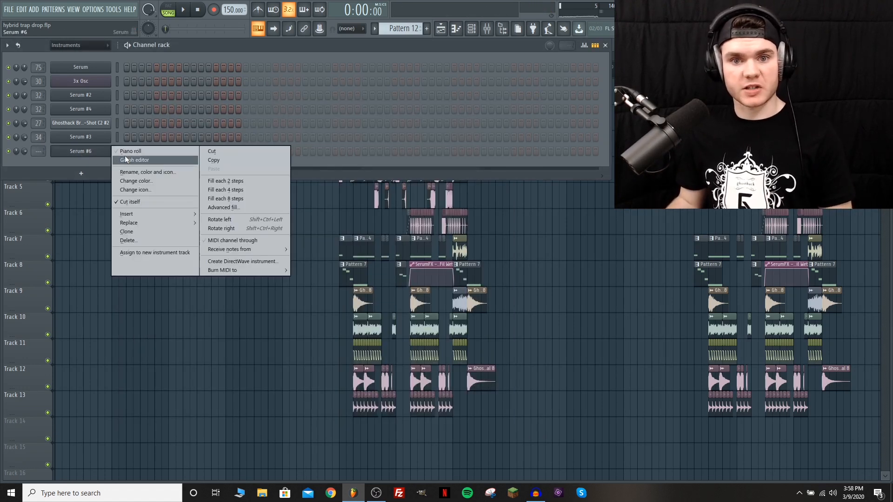
pyautogui.click(140, 152)
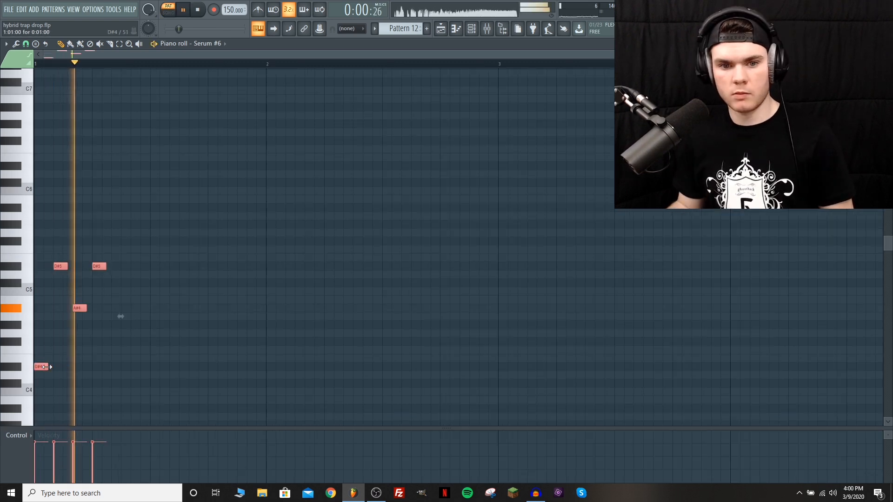
# - Add a D#4 as the melody's sixth note and lower the fifth note to F#4
pyautogui.rightClick(157, 325)
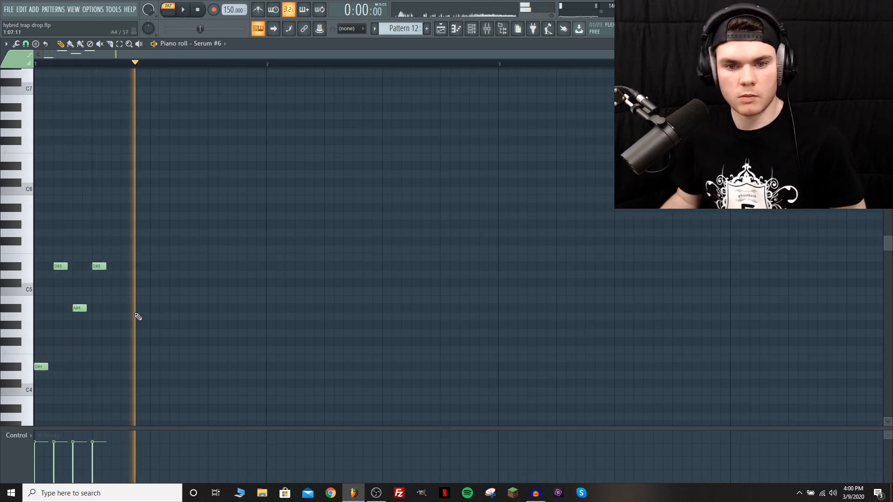
pyautogui.click(132, 366)
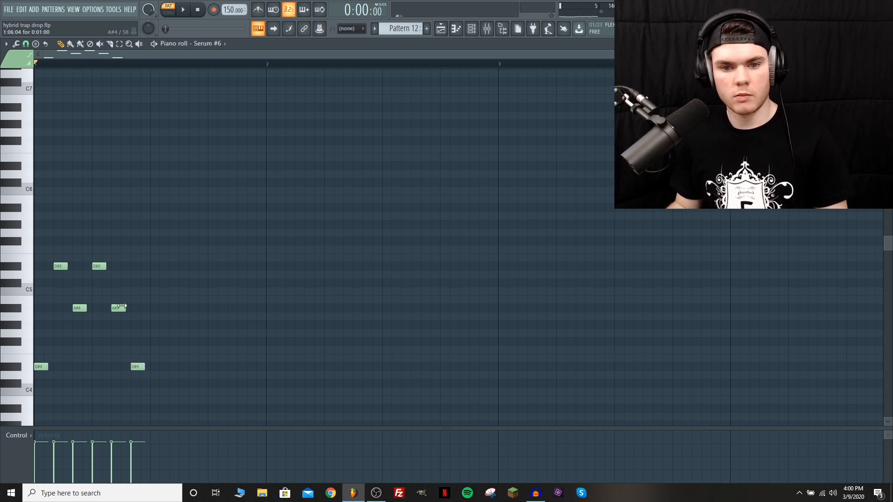
pyautogui.moveTo(117, 308); pyautogui.dragTo(115, 340)
pyautogui.press('space')
pyautogui.click(152, 273)
pyautogui.rightClick(154, 274)
pyautogui.press('space')
# - Fill the rest of the first bar with the notes D#5, A#4, F#4, E5, F#4 and D#4
pyautogui.click(153, 266)
pyautogui.click(173, 308)
pyautogui.click(192, 342)
pyautogui.click(211, 258)
pyautogui.click(225, 368)
pyautogui.click(237, 395)
# - Change the eighth and ninth notes to F#4 and D#4, and the last two to evenly spaced A#4 and F#4
pyautogui.moveTo(175, 368); pyautogui.dragTo(174, 396)
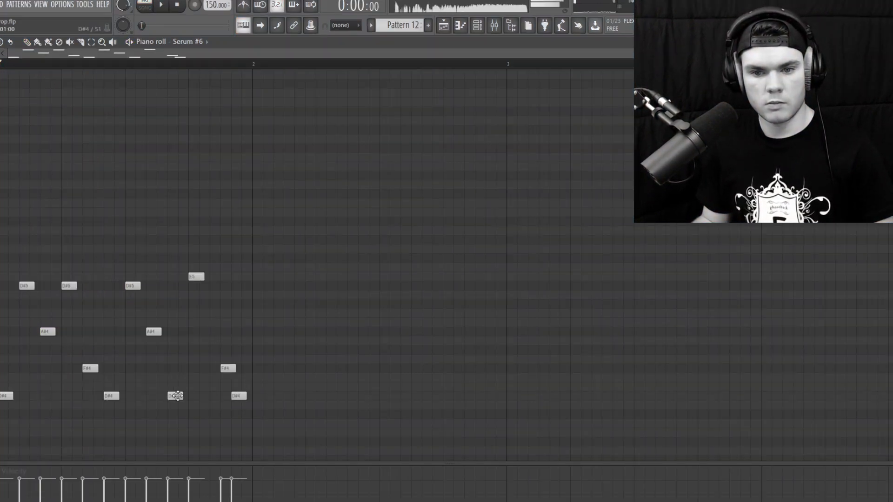
pyautogui.moveTo(153, 331); pyautogui.dragTo(154, 368)
pyautogui.moveTo(227, 368); pyautogui.dragTo(227, 332)
pyautogui.moveTo(239, 396); pyautogui.dragTo(243, 367)
pyautogui.moveTo(227, 331); pyautogui.dragTo(217, 331)
pyautogui.press('space')
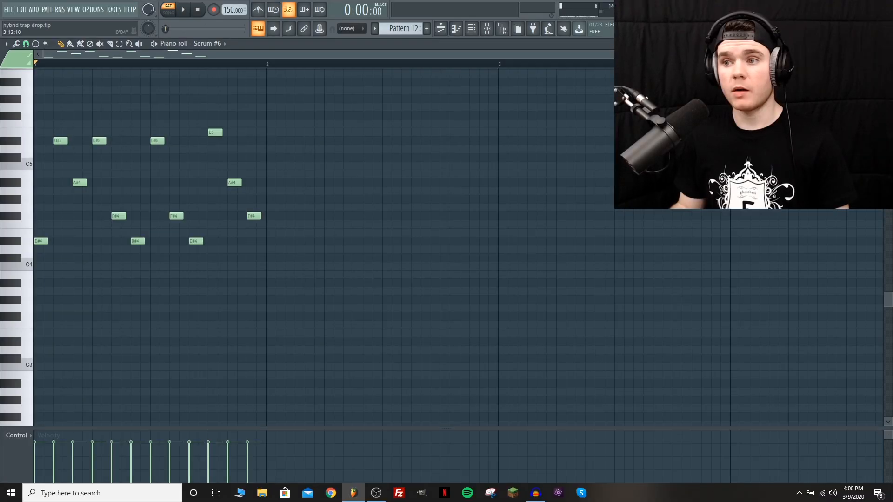
# - Try the whole melody two octaves higher during playback and bring it back down
pyautogui.moveTo(651, 55); pyautogui.dragTo(529, 72)
pyautogui.press('space')
pyautogui.scroll(1, 433, 161)
pyautogui.scroll(2, 431, 162)
pyautogui.moveTo(398, 353); pyautogui.dragTo(22, 113)
pyautogui.hotkey('ctrl', 'Up')
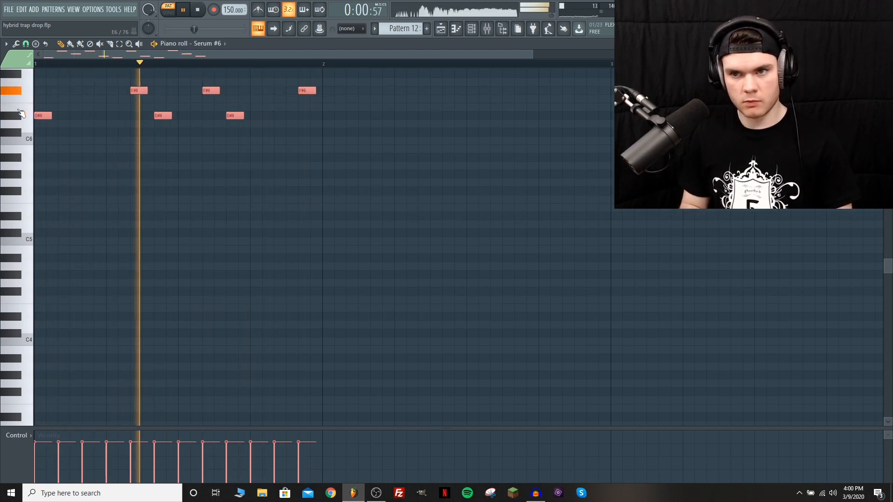
pyautogui.hotkey('ctrl', 'Down')
pyautogui.hotkey('ctrl', 'Down')
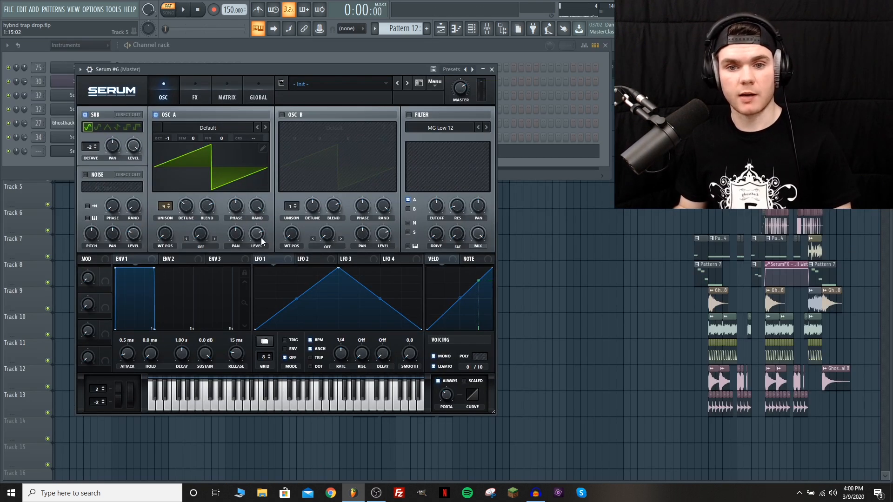
# - Enable the Phaser in Serum's effects rack and reorder the effects while the melody plays
pyautogui.press('space')
pyautogui.click(194, 95)
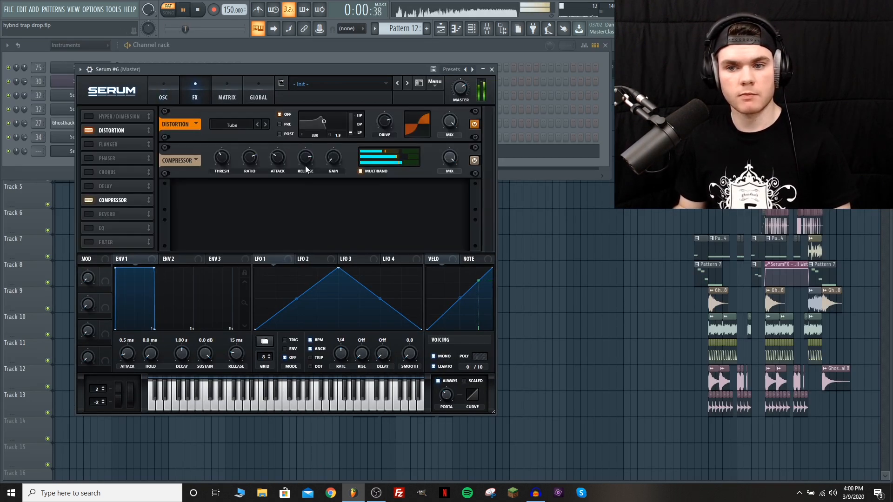
pyautogui.moveTo(403, 157); pyautogui.dragTo(471, 159)
pyautogui.click(89, 159)
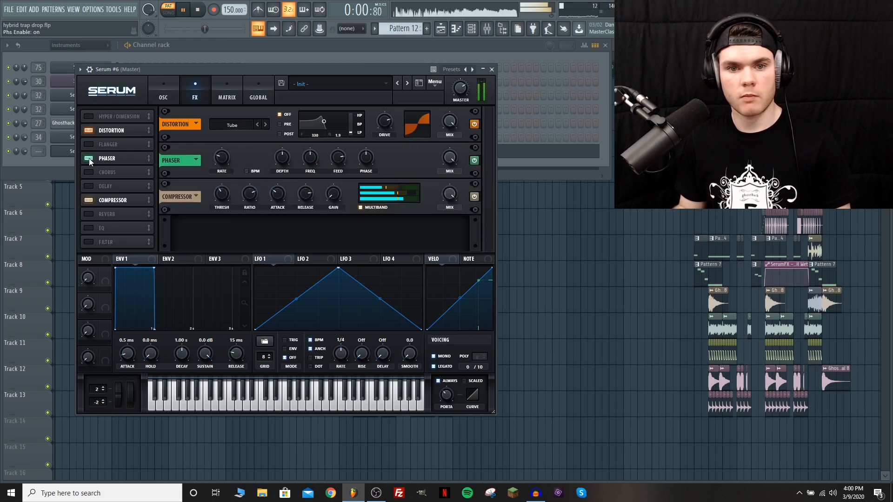
pyautogui.moveTo(121, 206); pyautogui.dragTo(116, 142)
pyautogui.press('space')
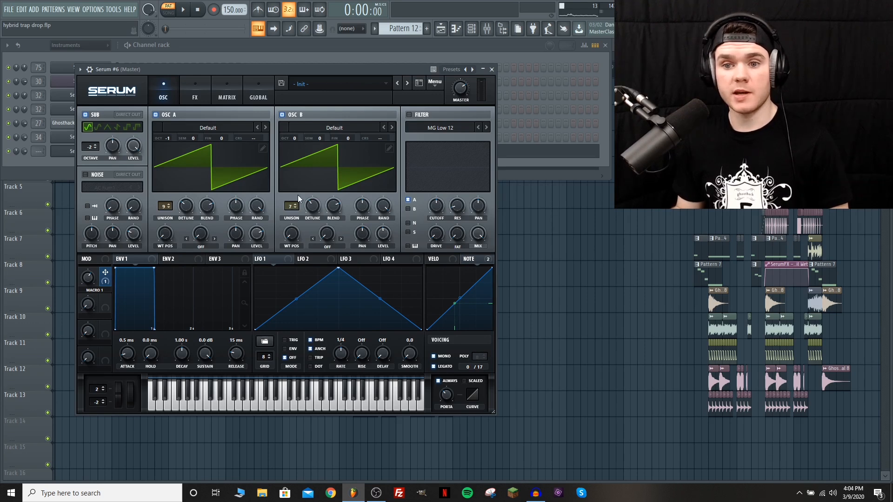
# - Examine the synth's whole effects chain from distortion to reverb and listen to the melody through it
pyautogui.click(201, 93)
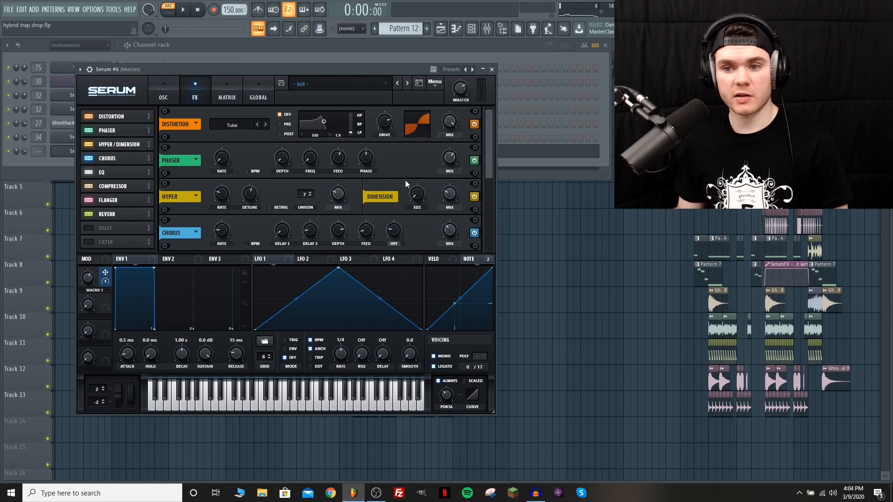
pyautogui.scroll(-3, 486, 160)
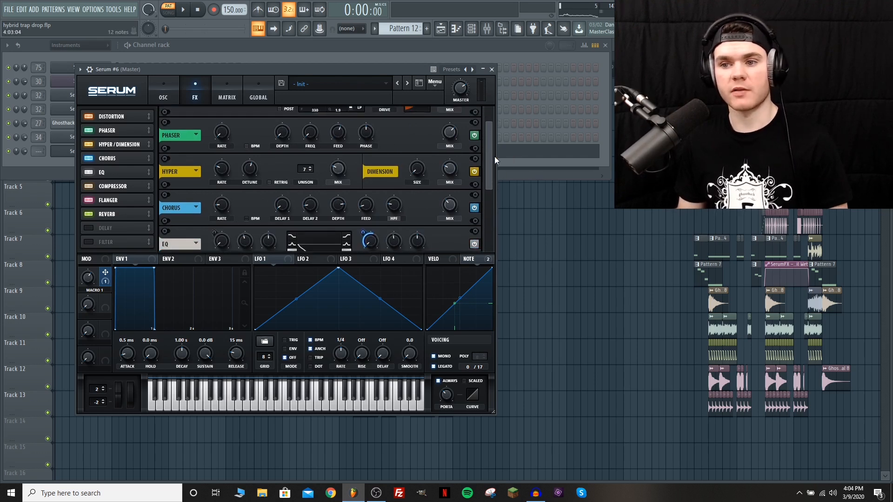
pyautogui.scroll(-3, 483, 186)
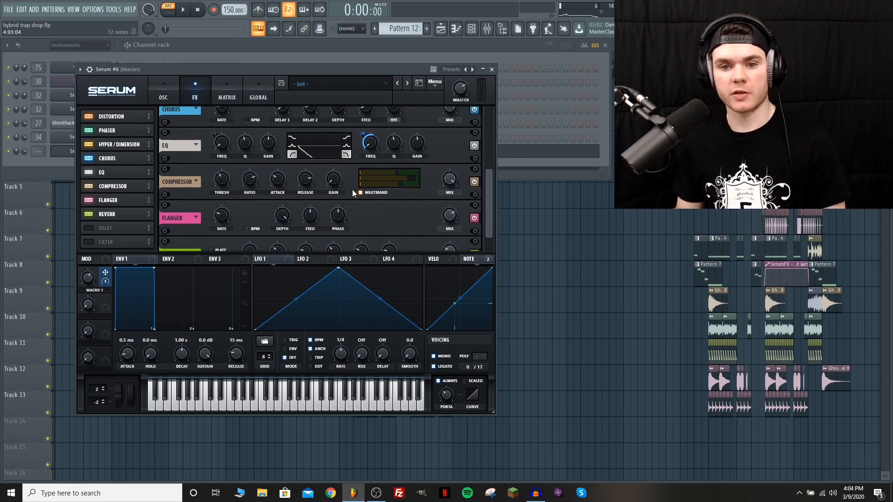
pyautogui.scroll(-1, 482, 205)
pyautogui.scroll(3, 487, 180)
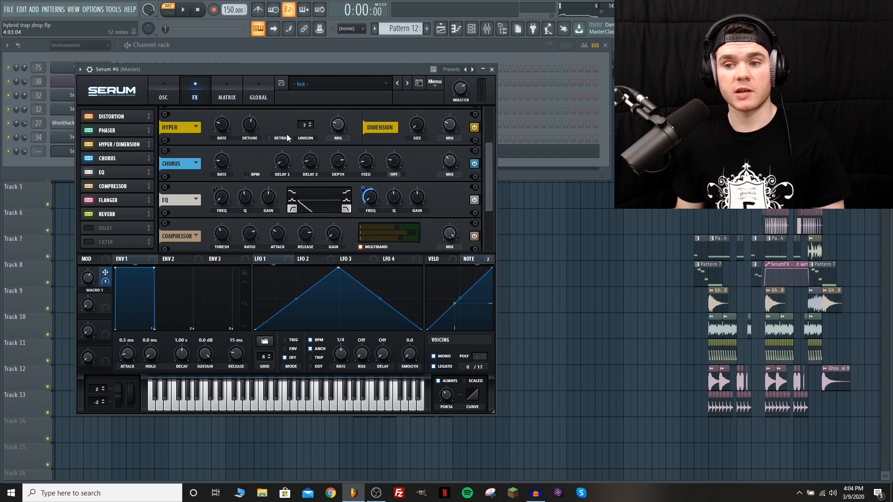
pyautogui.press('space')
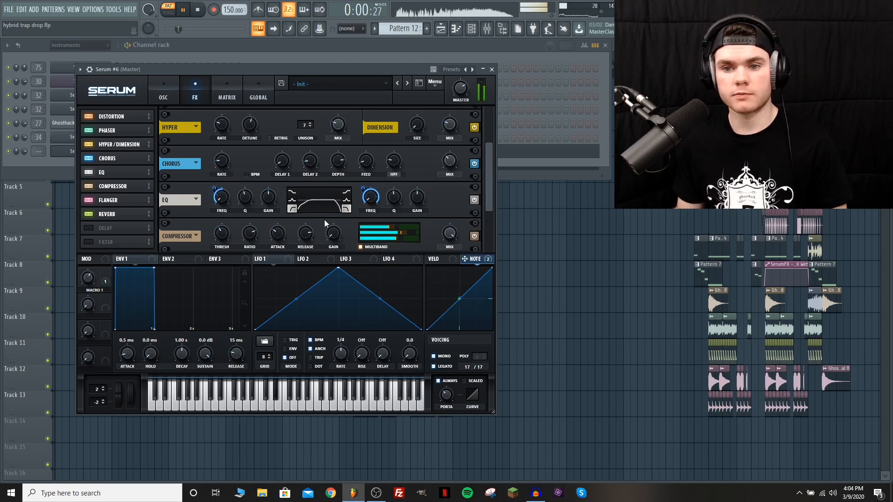
pyautogui.press('space')
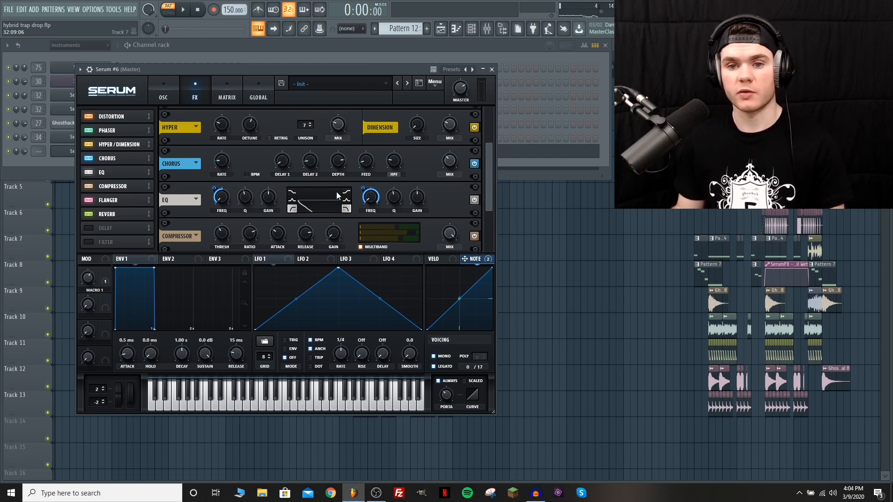
pyautogui.press('space')
pyautogui.press('space')
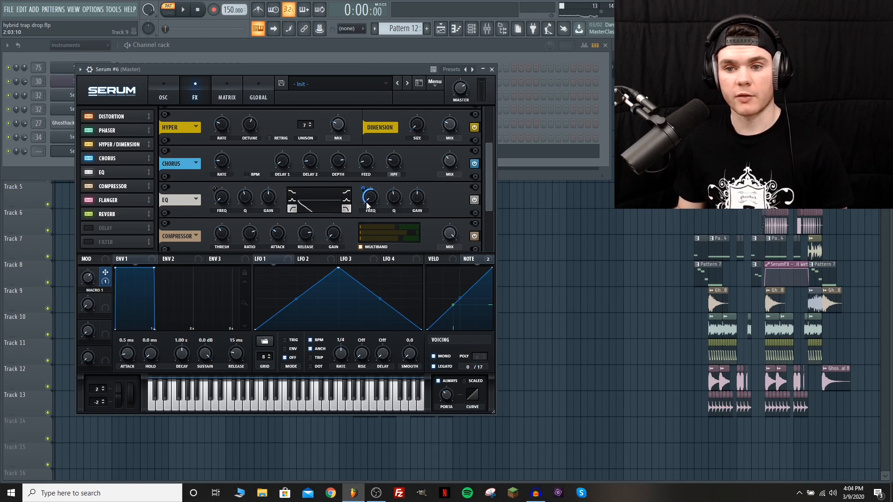
# - Sweep Macro 1 during playback to hear how it changes the sound through the EQ
pyautogui.press('space')
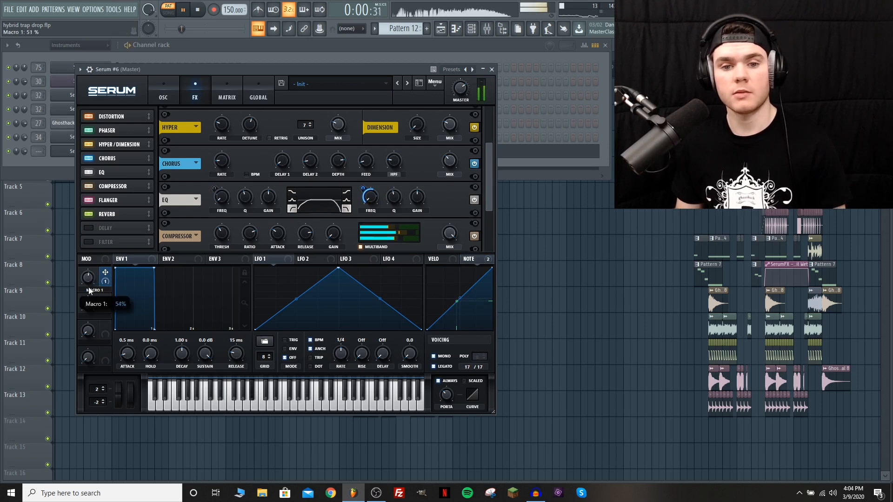
pyautogui.moveTo(90, 301)
pyautogui.mouseDown()
pyautogui.moveTo(94, 241)
pyautogui.moveTo(98, 304)
pyautogui.mouseUp()
pyautogui.moveTo(95, 335); pyautogui.dragTo(93, 313)
pyautogui.press('space')
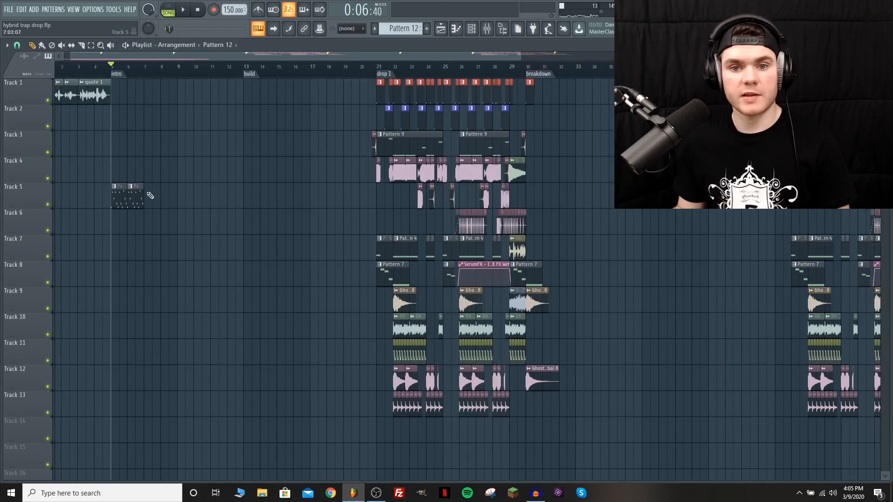
# - Repeat Pattern 12 along Track 5 up to drop 1, and copy the breakdown's brass and cymbal hits to the intro's start at bar 5
pyautogui.moveTo(213, 219)
pyautogui.mouseDown()
pyautogui.moveTo(114, 197)
pyautogui.moveTo(313, 204)
pyautogui.mouseUp()
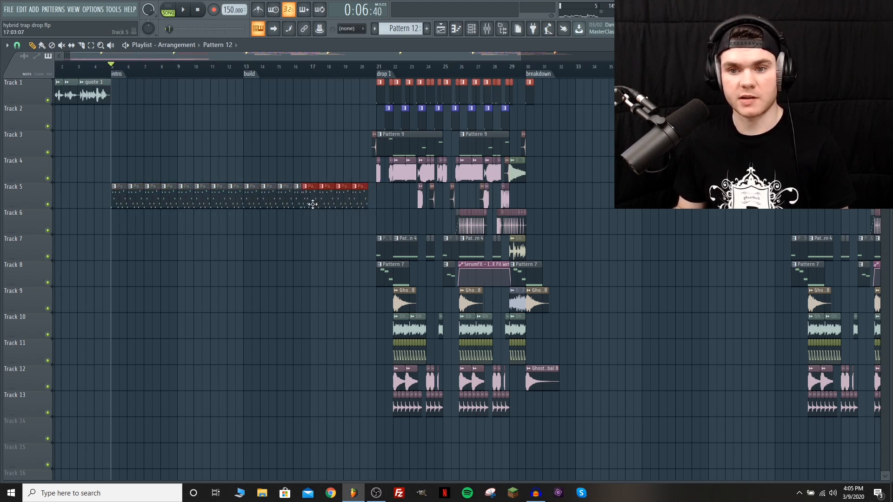
pyautogui.moveTo(601, 406); pyautogui.dragTo(124, 277)
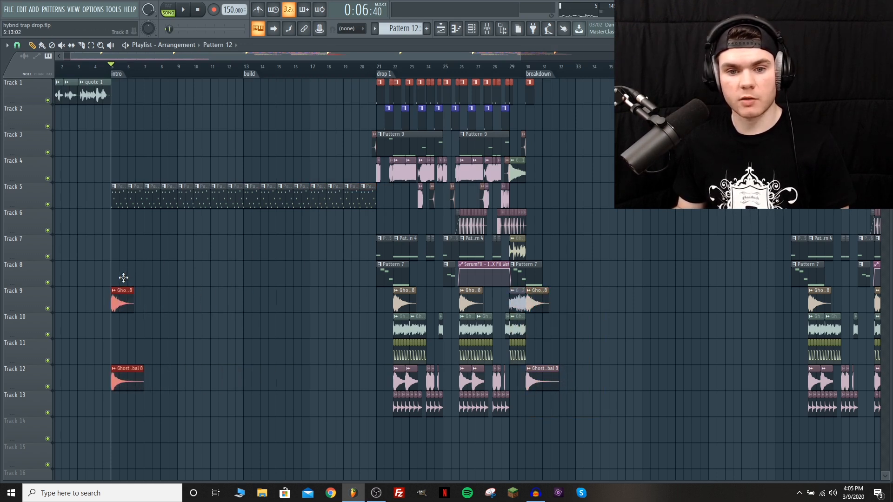
# - Preview the Trap Brass 8 and Cymbal 8 clips at the intro's start and play the intro with them
pyautogui.click(113, 292)
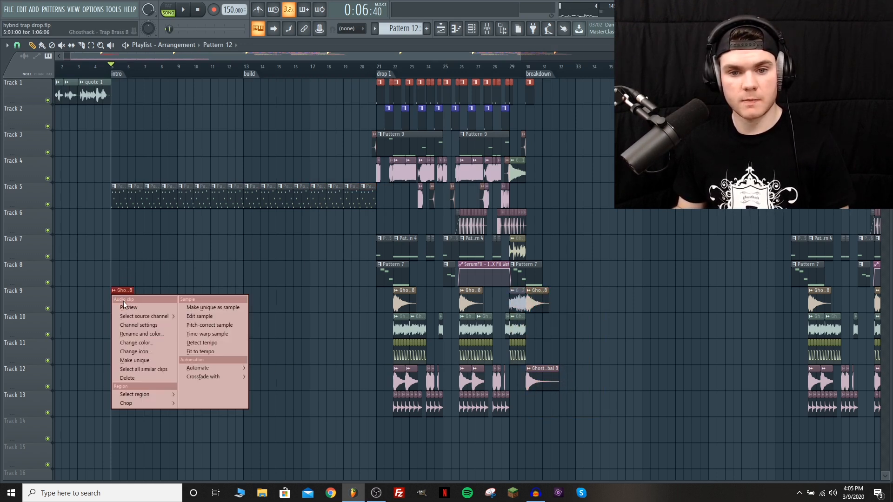
pyautogui.click(122, 305)
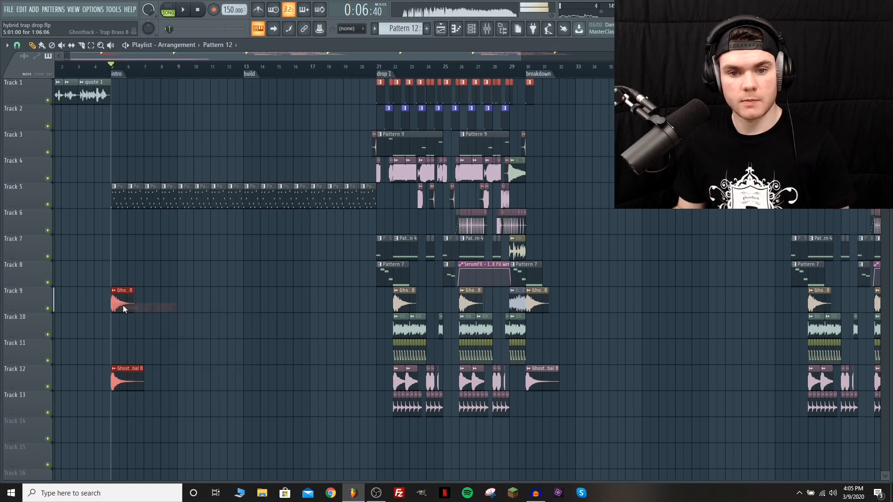
pyautogui.click(113, 369)
pyautogui.click(137, 374)
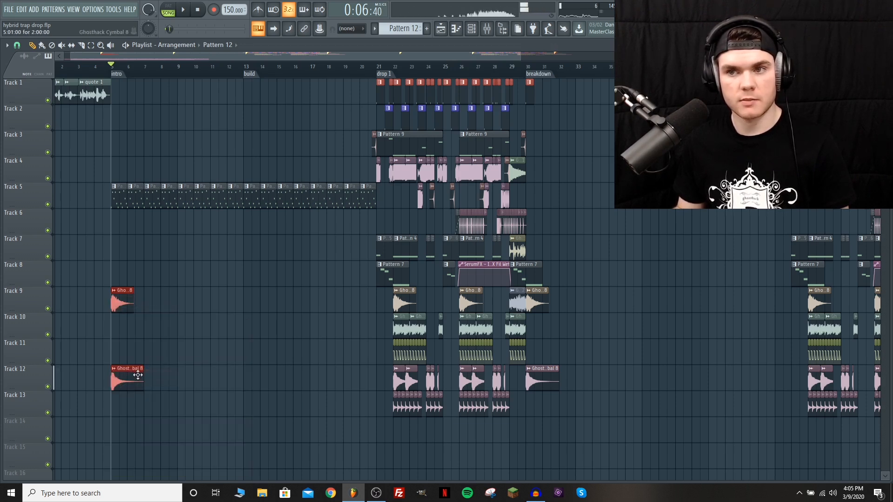
pyautogui.press('space')
pyautogui.click(194, 307)
pyautogui.rightClick(203, 310)
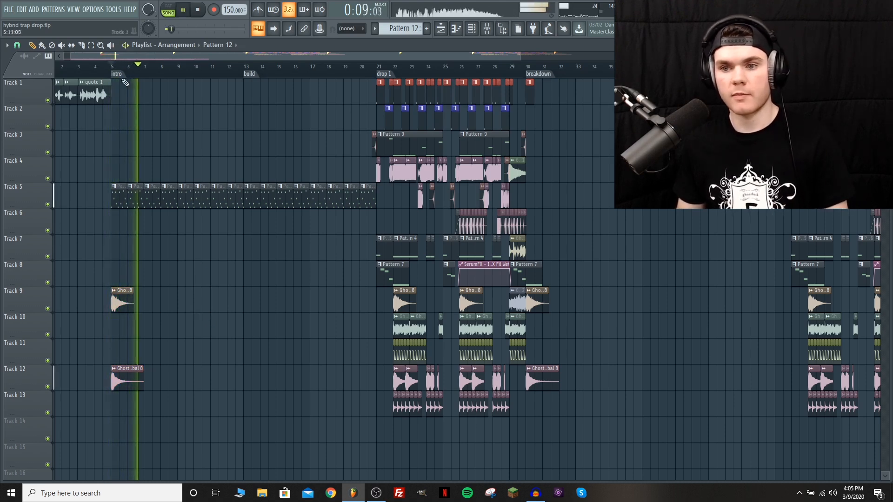
# - Move the three quote 1 clips from the song's start to Track 4, beginning at bar 9
pyautogui.scroll(3, 113, 70)
pyautogui.scroll(-2, 93, 66)
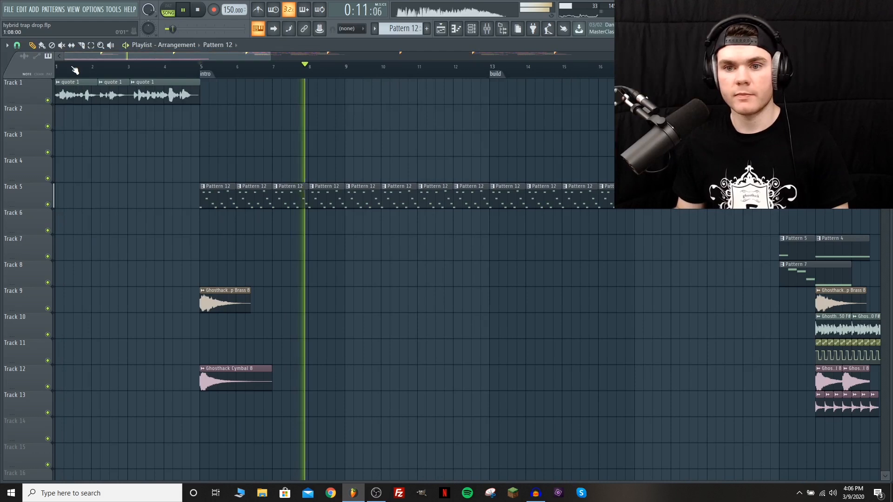
pyautogui.press('space')
pyautogui.moveTo(283, 130); pyautogui.dragTo(360, 176)
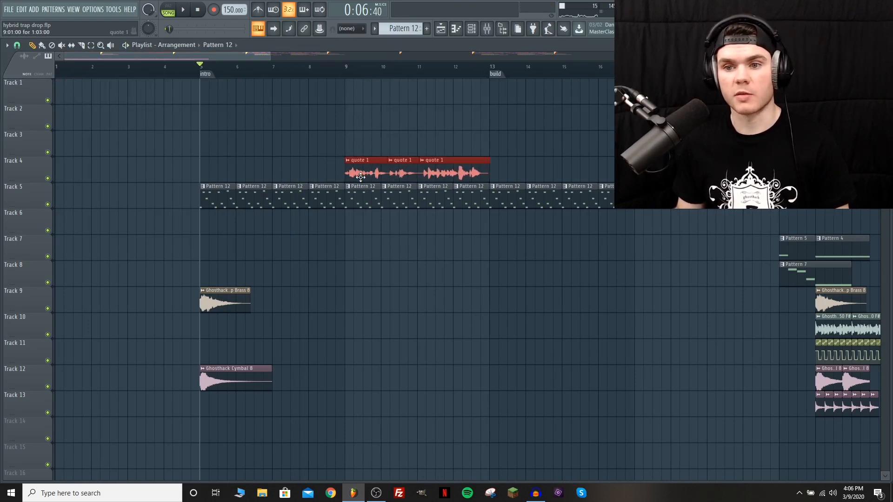
# - Try a second Ghosthack Cymbal 8 clip on Track 12 at bar 9 while the intro plays
pyautogui.press('space')
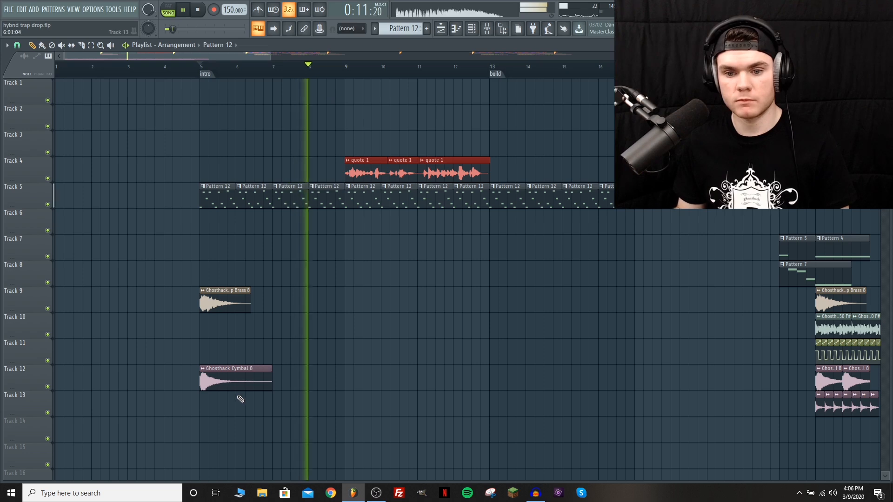
pyautogui.click(238, 384)
pyautogui.click(345, 375)
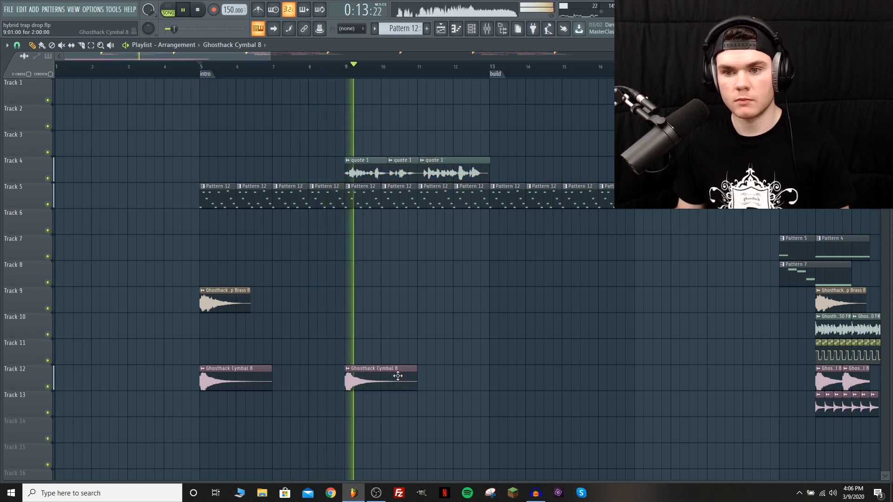
pyautogui.rightClick(379, 378)
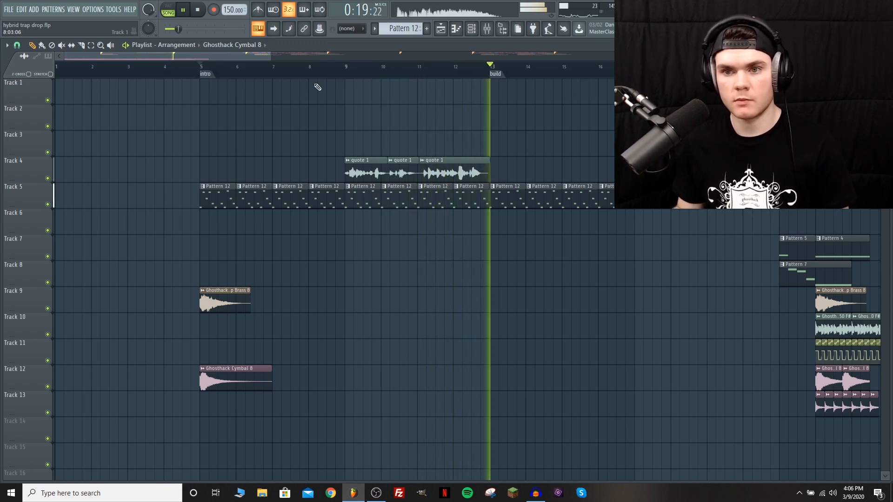
pyautogui.press('space')
# - Route the quote 1 sample to mixer insert 10 and show the mixer, with playback starting at bar 9
pyautogui.scroll(-3, 339, 69)
pyautogui.scroll(-1, 340, 69)
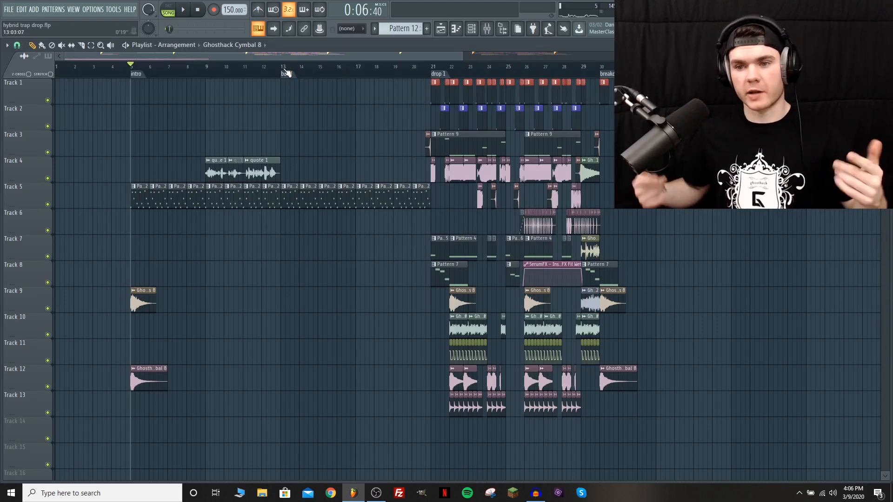
pyautogui.scroll(4, 236, 58)
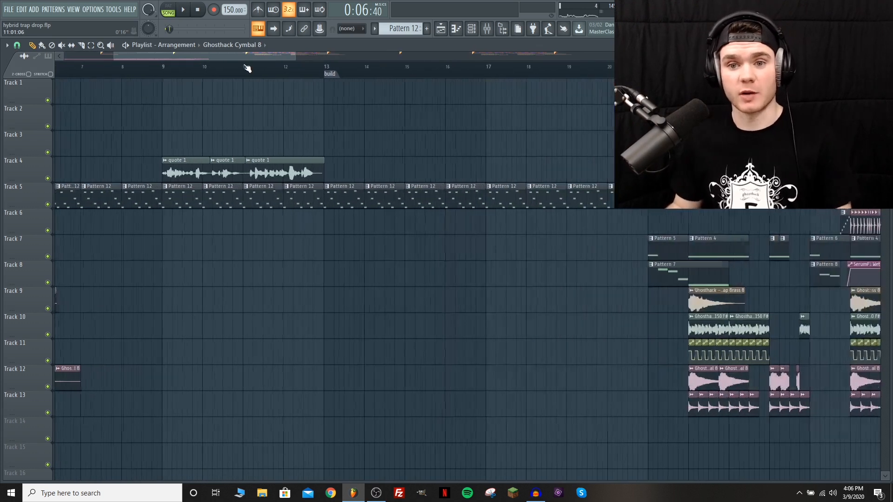
pyautogui.doubleClick(297, 170)
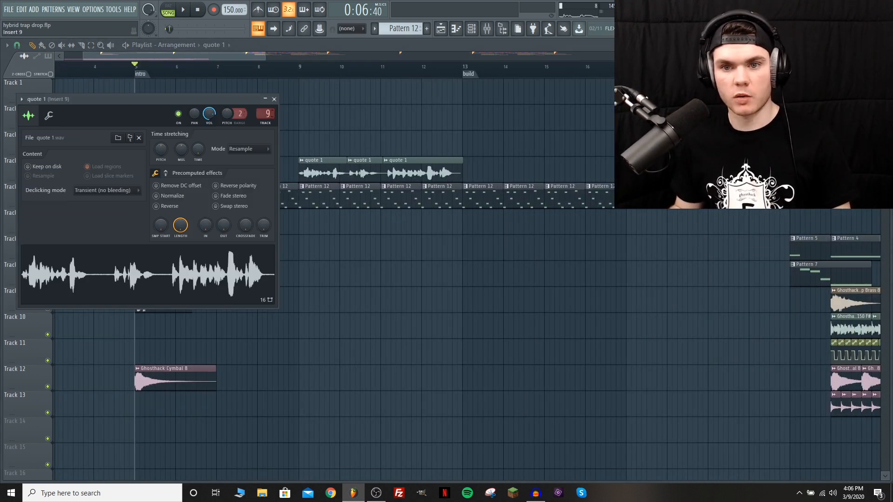
pyautogui.click(274, 99)
pyautogui.click(299, 69)
pyautogui.click(487, 29)
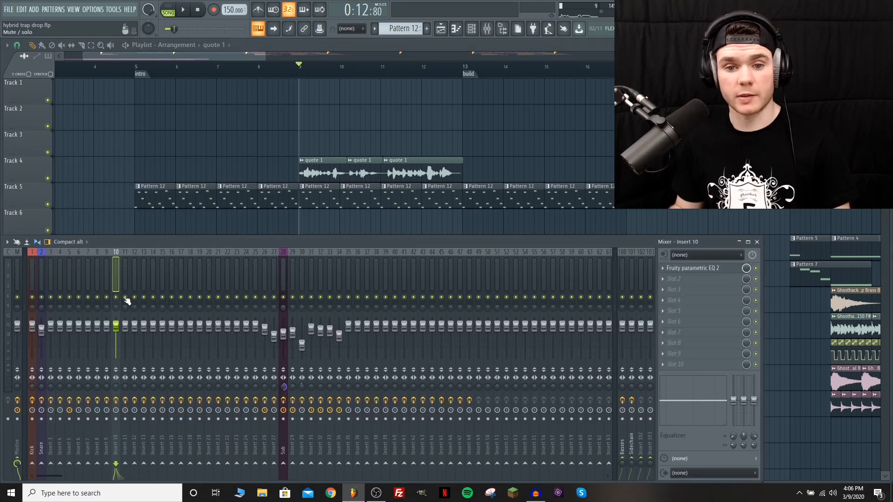
# - Solo playlist Track 4 and play the quote on its own from bar 9
pyautogui.press('space')
pyautogui.press('space')
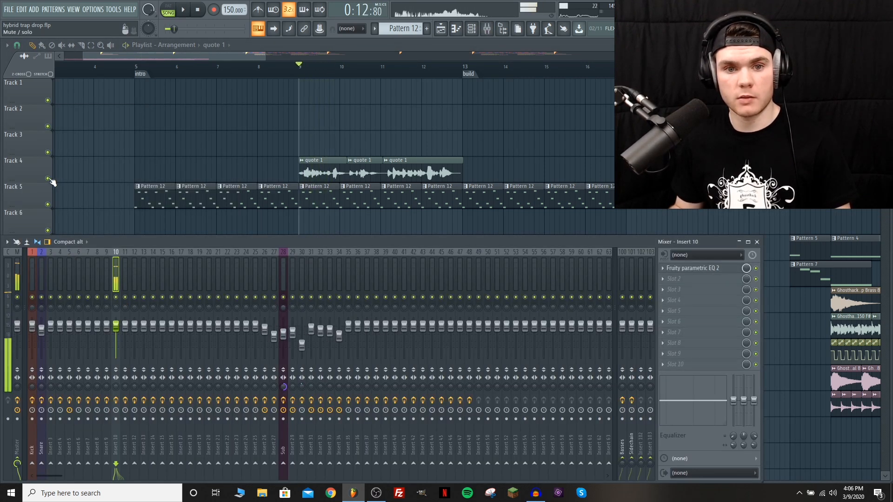
pyautogui.rightClick(49, 179)
pyautogui.press('space')
pyautogui.click(487, 29)
pyautogui.press('space')
pyautogui.press('space')
# - Cut the quote's low frequencies with Fruity parametric EQ 2 on insert 10 and slightly lower the highest band's frequency
pyautogui.click(688, 268)
pyautogui.moveTo(20, 163); pyautogui.dragTo(50, 163)
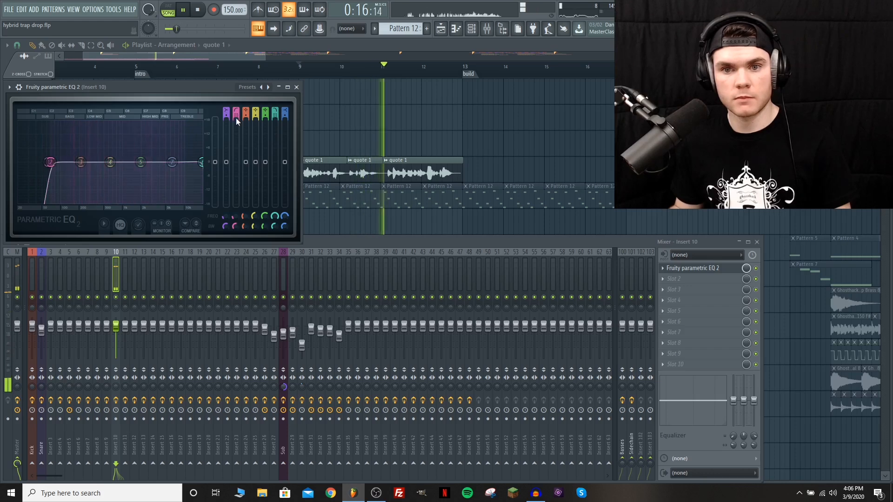
pyautogui.moveTo(236, 118); pyautogui.dragTo(237, 126)
pyautogui.moveTo(202, 162); pyautogui.dragTo(198, 162)
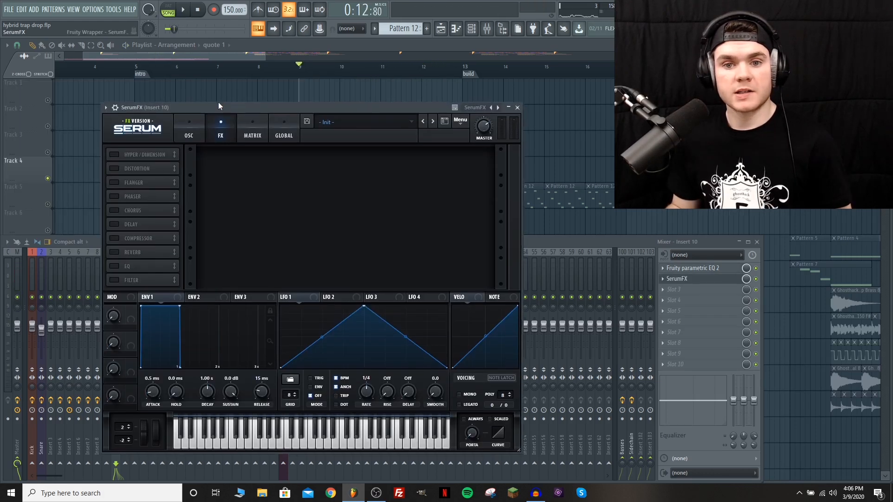
# - Enable the Compressor in SerumFX on insert 10 and play the quote through it
pyautogui.moveTo(219, 102); pyautogui.dragTo(206, 105)
pyautogui.click(100, 243)
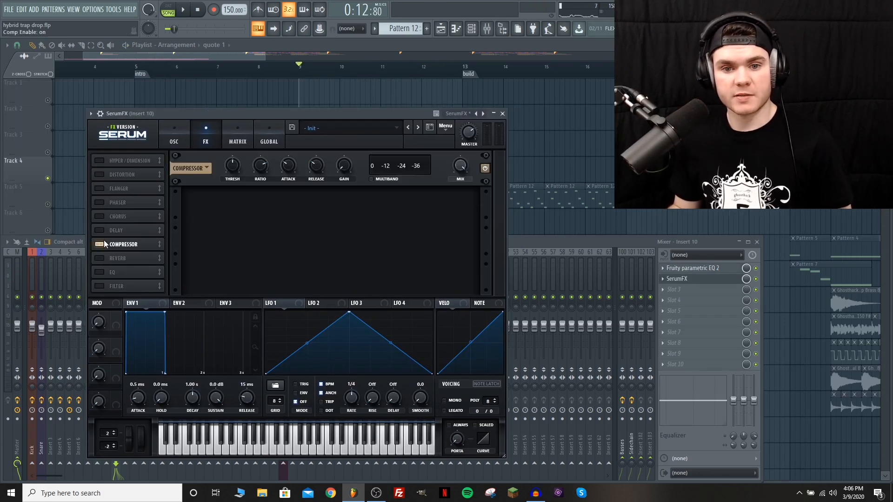
pyautogui.press('space')
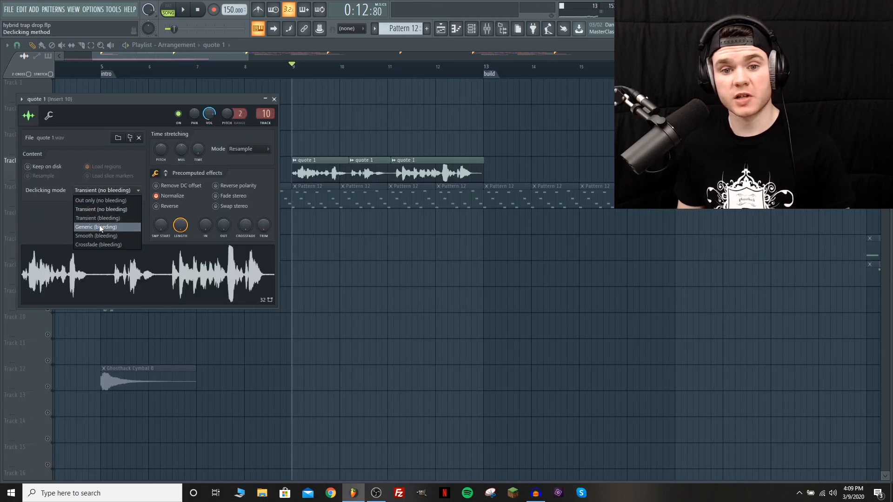
# - Set the quote 1 sample's declicking mode to Smooth (bleeding) and play the result
pyautogui.click(102, 234)
pyautogui.click(274, 99)
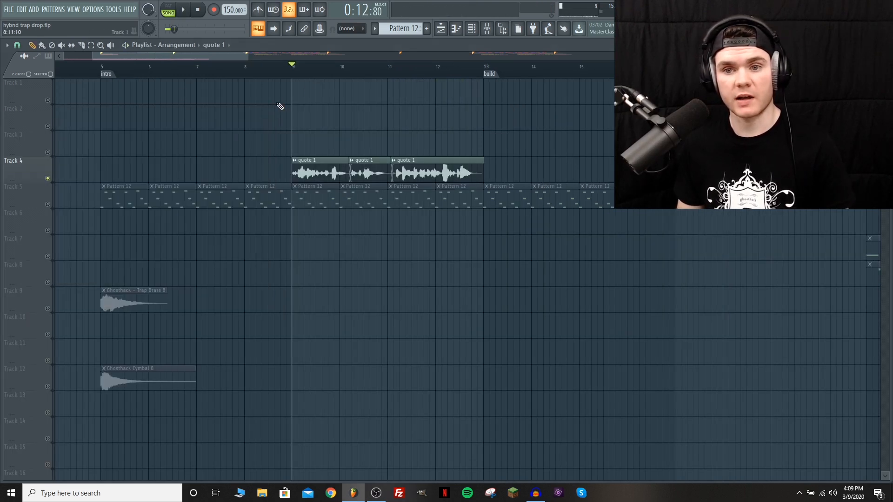
pyautogui.press('space')
# - Trim the end of the first quote 1 clip and the start of the second on Track 4 during playback
pyautogui.scroll(3, 360, 68)
pyautogui.press('space')
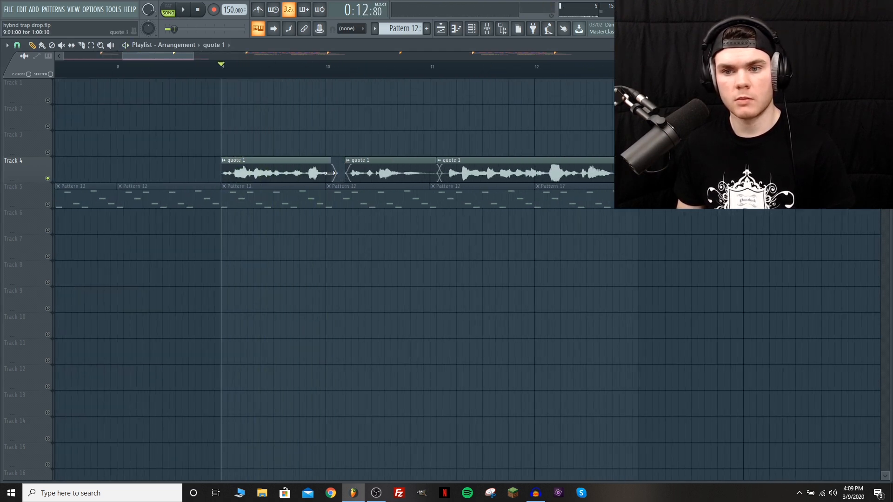
pyautogui.press('space')
pyautogui.moveTo(347, 163); pyautogui.dragTo(351, 163)
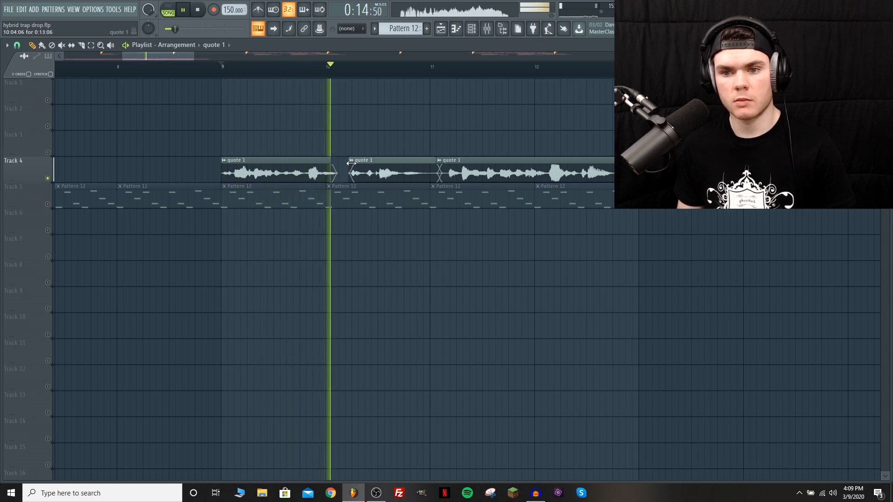
# - Set the quote 1 sample's declicking mode to Crossfade (bleeding) and play the cut clips on Track 4
pyautogui.press('space')
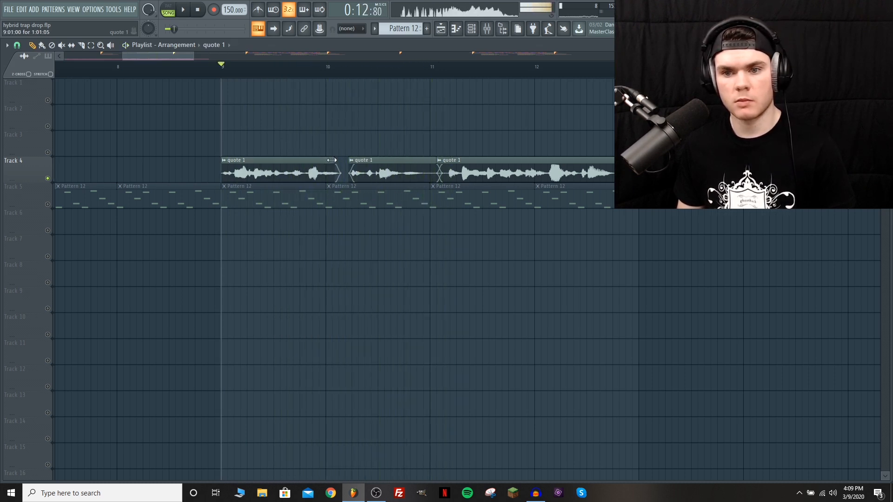
pyautogui.press('space')
pyautogui.press('space')
pyautogui.doubleClick(317, 165)
pyautogui.click(126, 194)
pyautogui.click(108, 244)
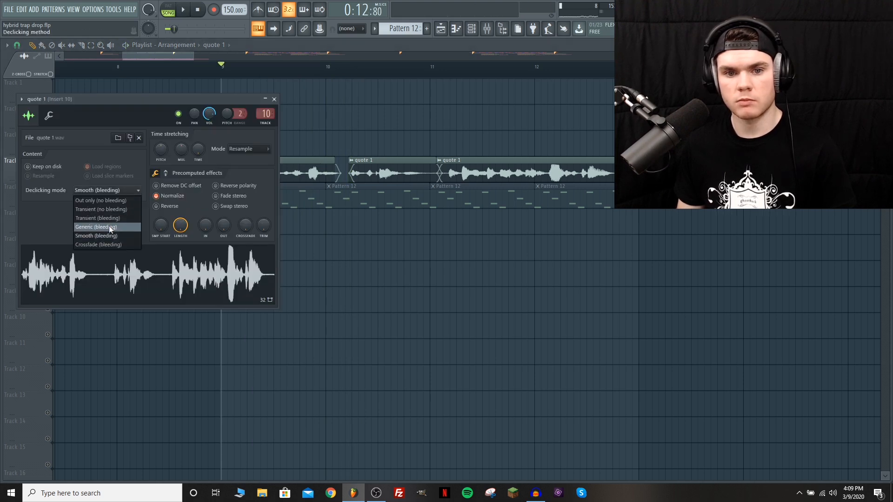
pyautogui.click(274, 99)
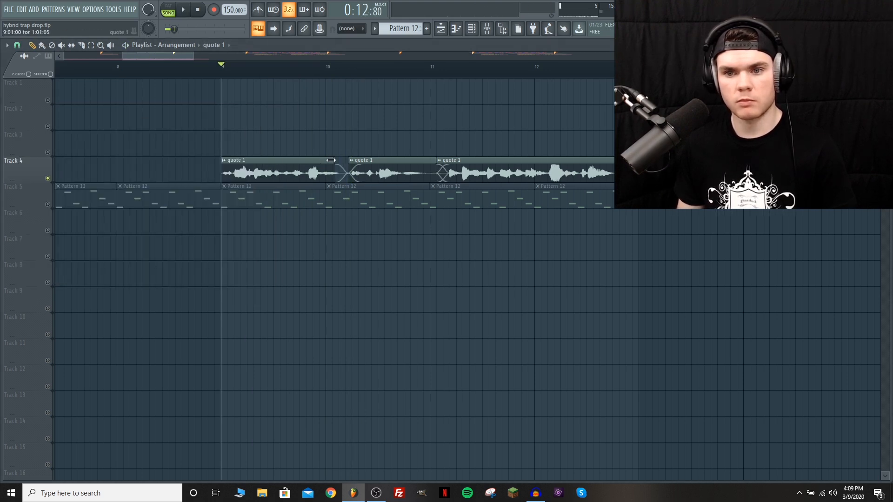
pyautogui.press('space')
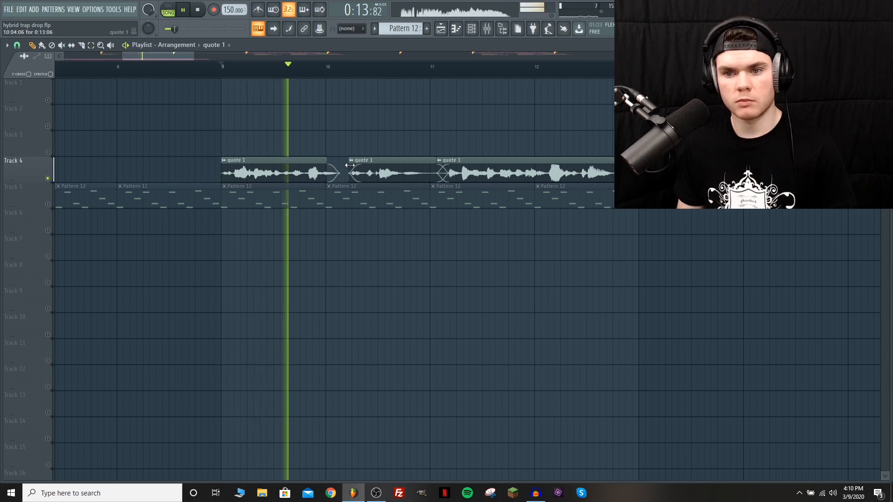
pyautogui.press('space')
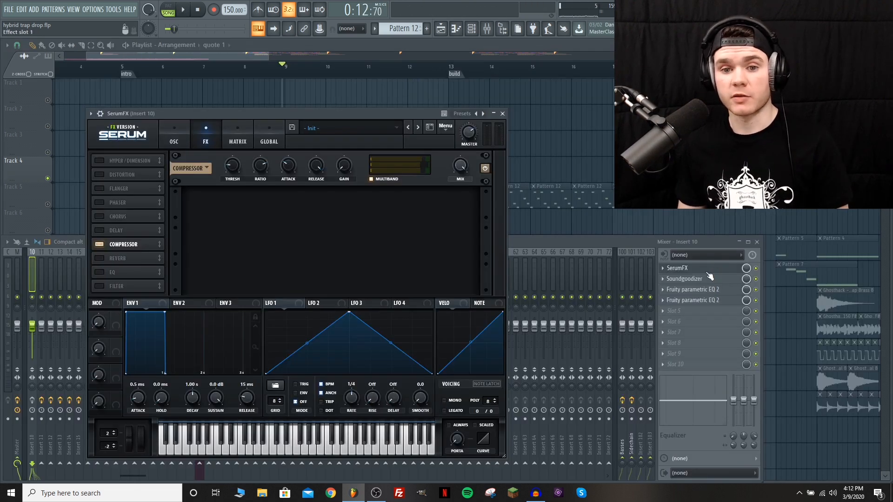
# - Review the effects on insert 10: SerumFX, Soundgoodizer and the two Fruity parametric EQ 2 instances
pyautogui.click(702, 279)
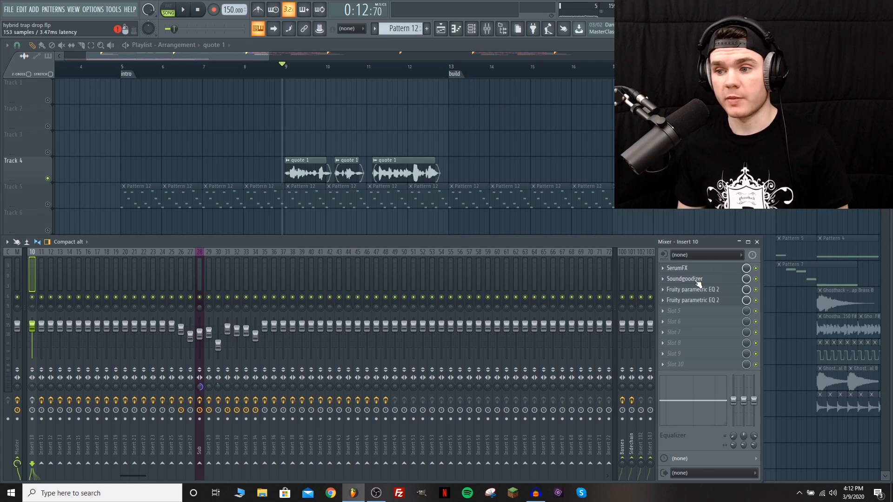
pyautogui.click(695, 279)
pyautogui.click(695, 290)
pyautogui.click(696, 300)
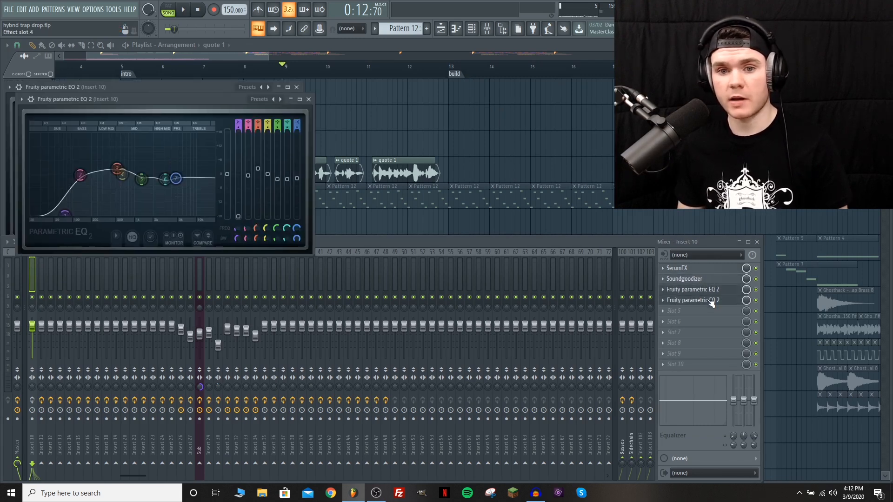
pyautogui.click(710, 300)
pyautogui.click(712, 290)
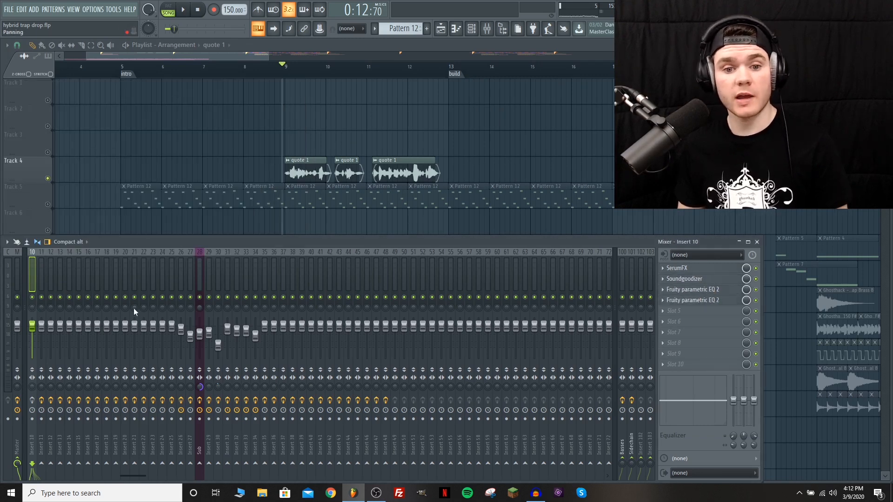
# - Play the quote with insert 10's effects enabled and bypassed to compare the sound
pyautogui.press('space')
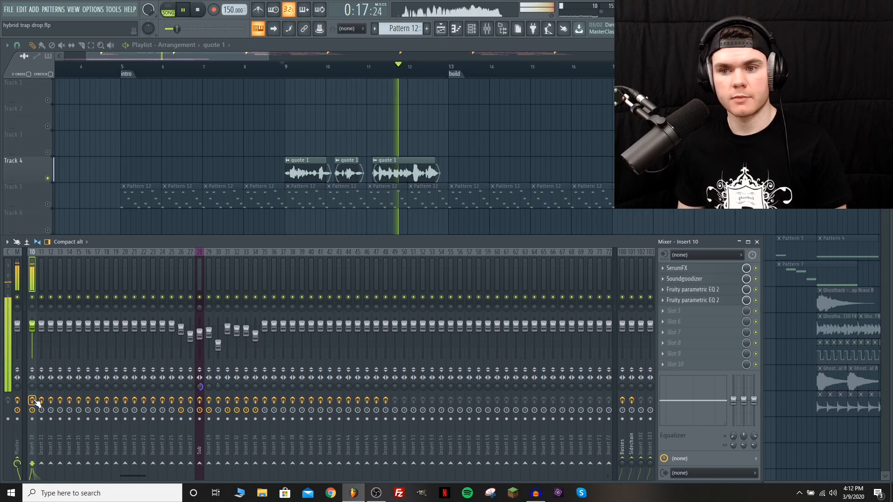
pyautogui.press('space')
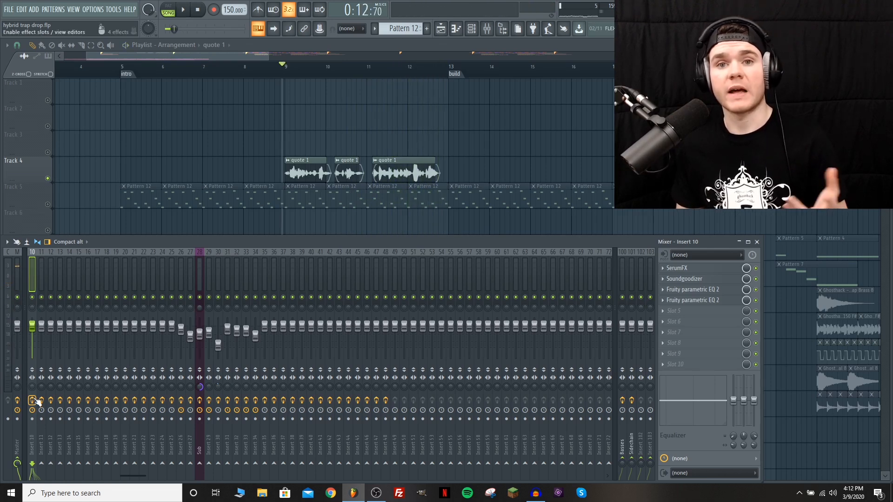
pyautogui.press('space')
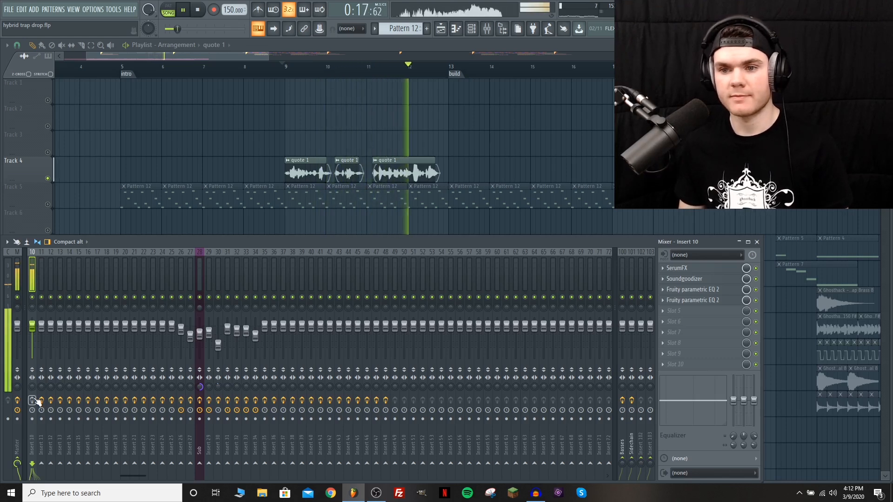
pyautogui.press('space')
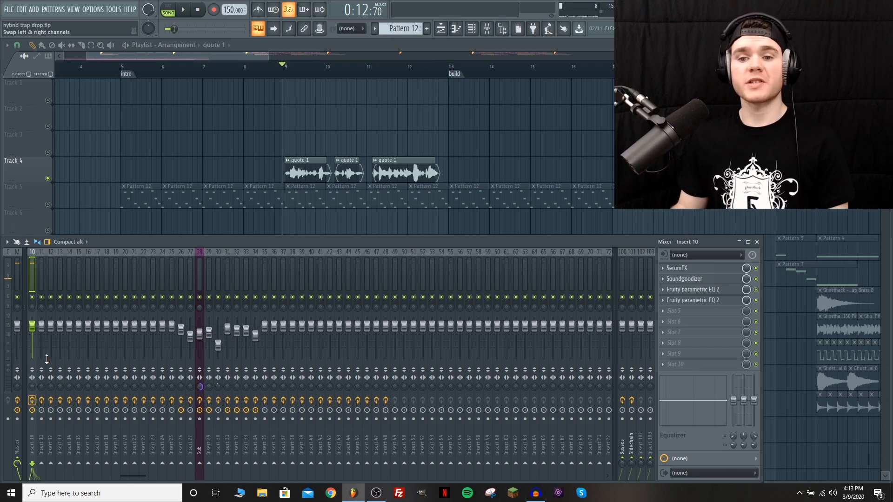
# - Take Track 4 out of solo so all playlist tracks sound, and play the quote together with the melody
pyautogui.press('F9')
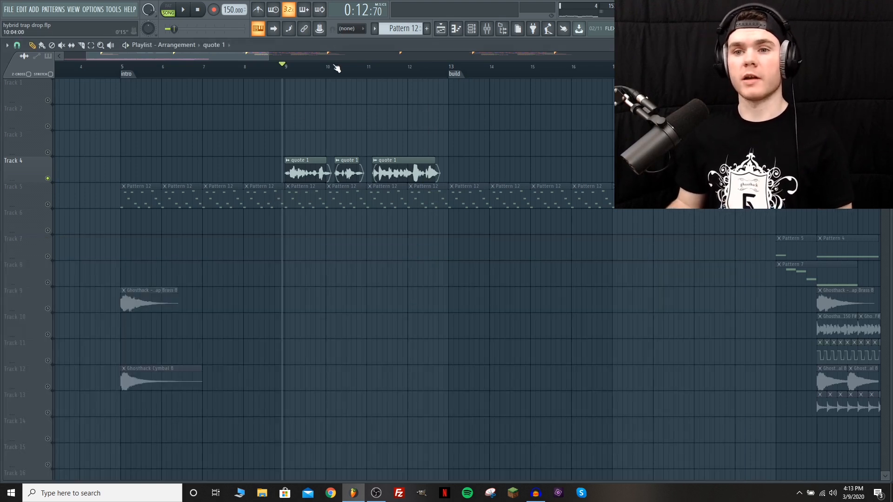
pyautogui.scroll(-3, 337, 69)
pyautogui.rightClick(48, 204)
pyautogui.rightClick(48, 205)
pyautogui.press('space')
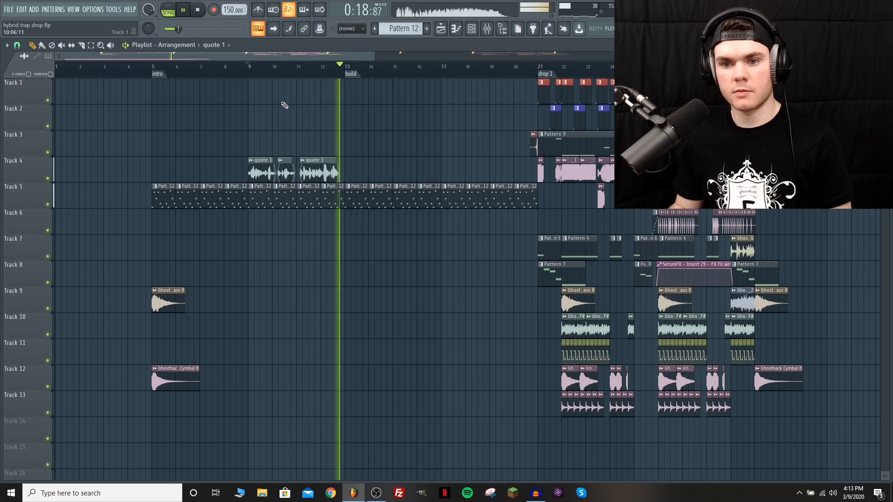
pyautogui.press('space')
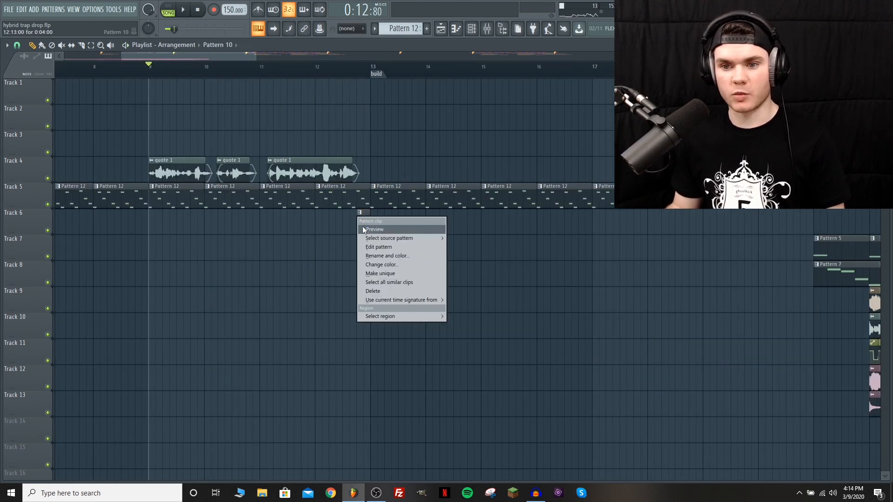
# - Preview the Pattern 10 clip on Track 6 just before the build marker and play that transition from bar 11
pyautogui.click(363, 228)
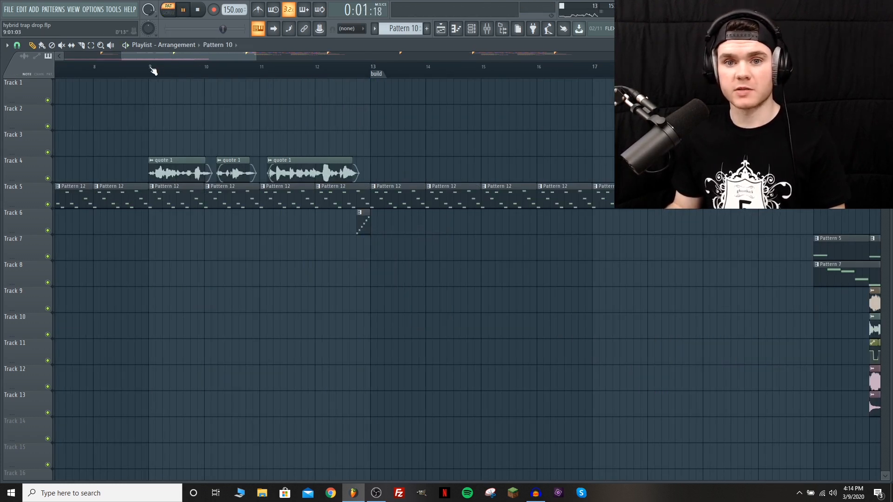
pyautogui.click(261, 70)
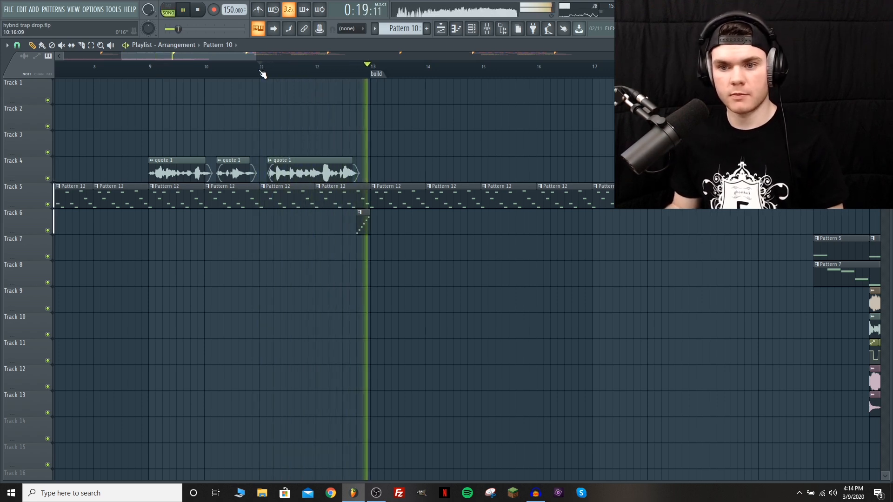
pyautogui.scroll(-2, 361, 73)
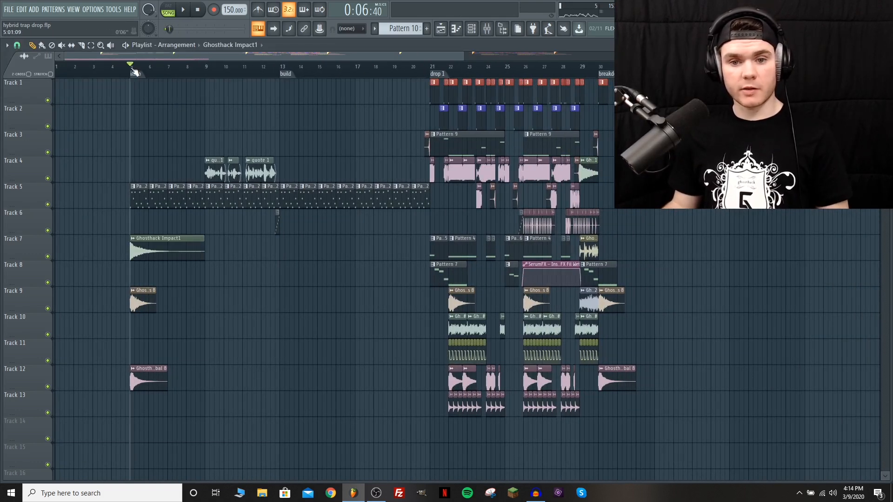
# - Play the start of the intro and audition the Ghosthack Impact1 clip on Track 7
pyautogui.press('space')
pyautogui.scroll(4, 127, 220)
pyautogui.press('space')
pyautogui.click(134, 239)
pyautogui.click(150, 255)
# - Delete the Ghosthack Cymbal clip at the intro marker on Track 12 and replay the opening hits from just before bar 5
pyautogui.click(113, 69)
pyautogui.rightClick(158, 380)
pyautogui.press('space')
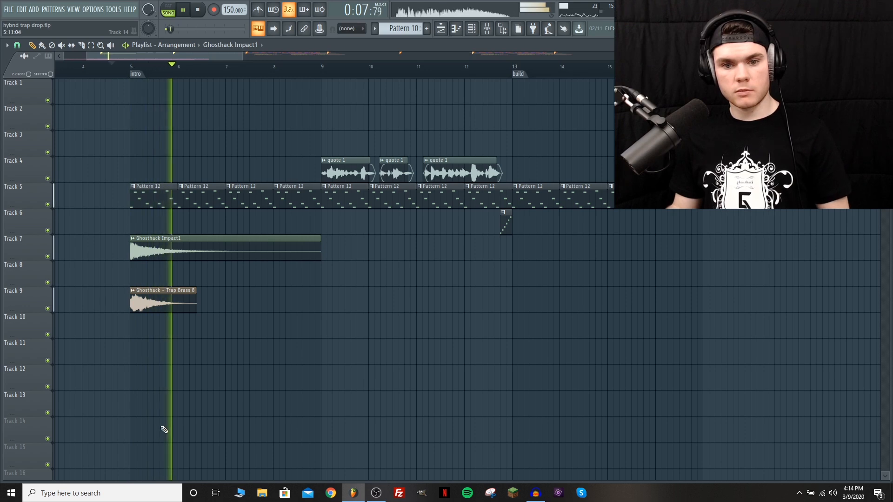
pyautogui.press('space')
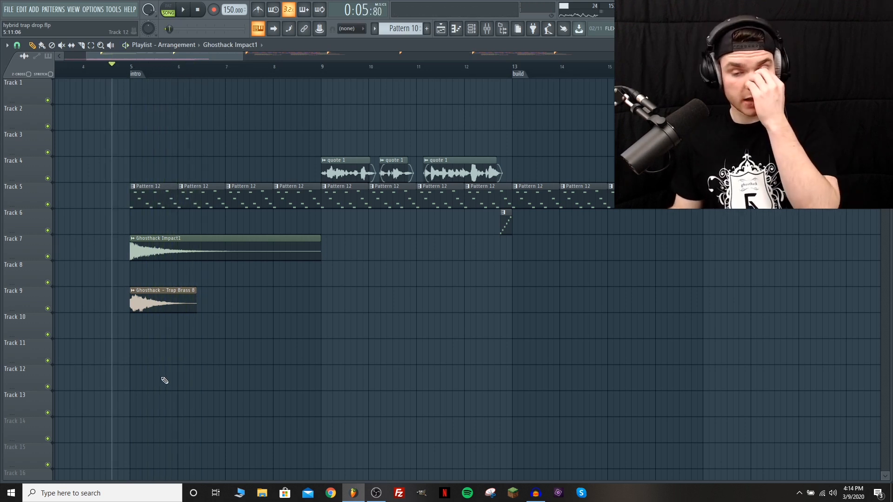
pyautogui.press('space')
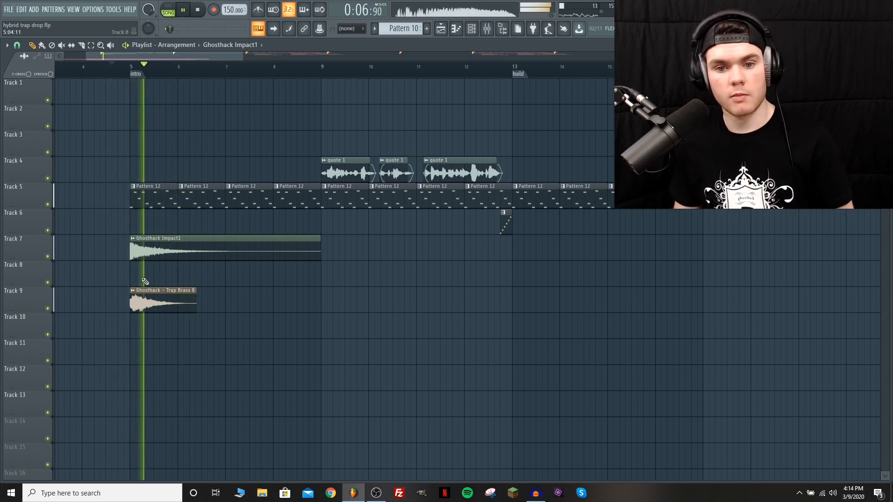
pyautogui.press('space')
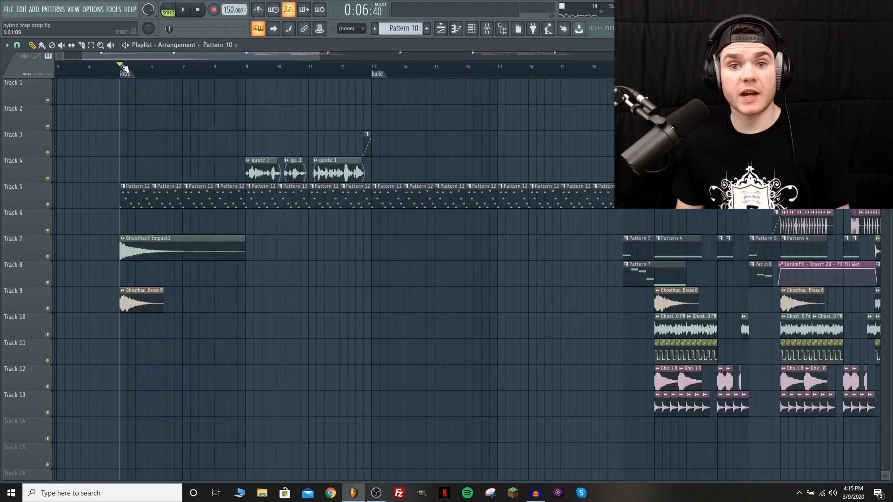
# - Select bars 5 to 13 in the playlist and open Serum #6 from the Instruments channel group
pyautogui.moveTo(121, 68); pyautogui.dragTo(374, 77)
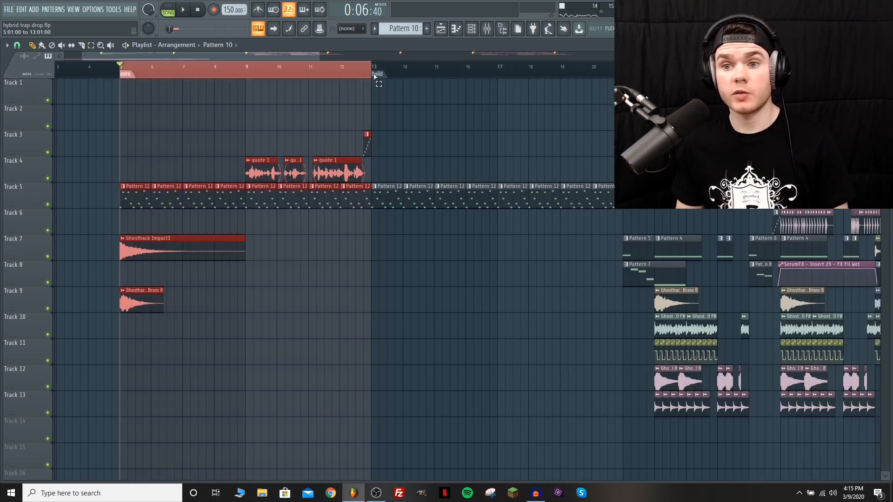
pyautogui.click(471, 29)
pyautogui.click(78, 46)
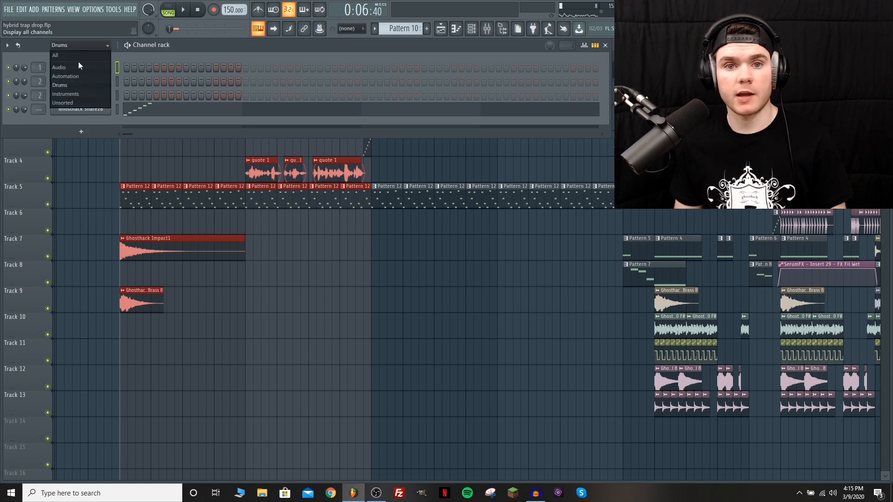
pyautogui.click(71, 103)
pyautogui.click(78, 45)
pyautogui.click(75, 93)
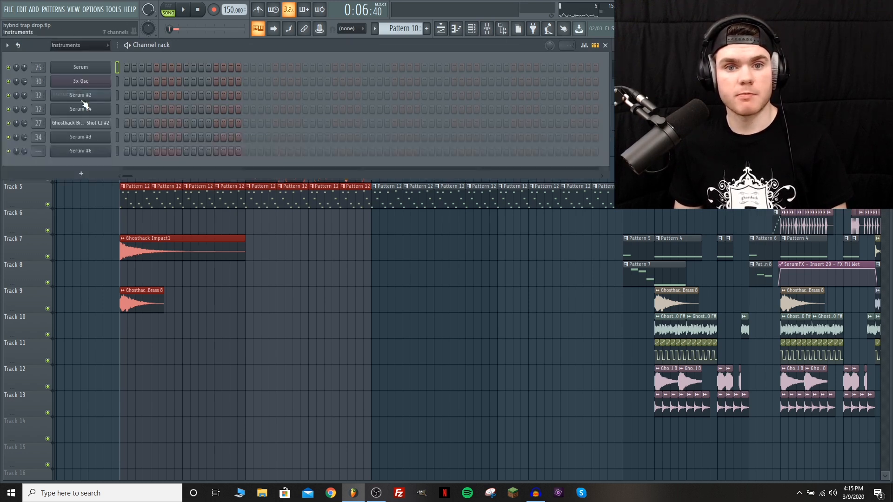
pyautogui.click(95, 152)
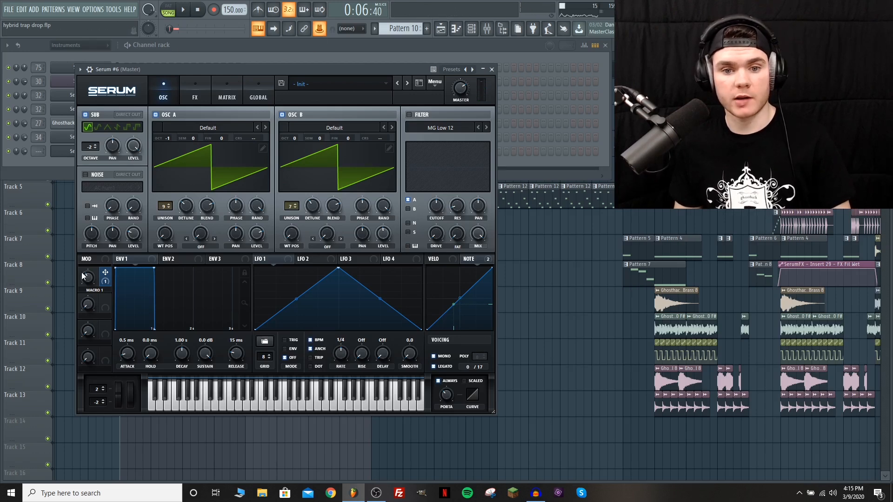
# - Create an automation clip for Serum #6's Macro 1, shape it as a rising ramp and place it on Track 6
pyautogui.rightClick(320, 28)
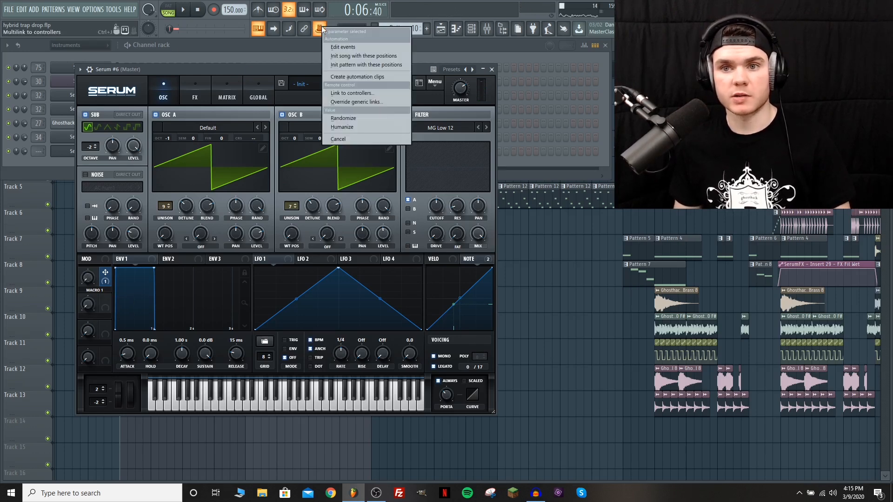
pyautogui.click(359, 76)
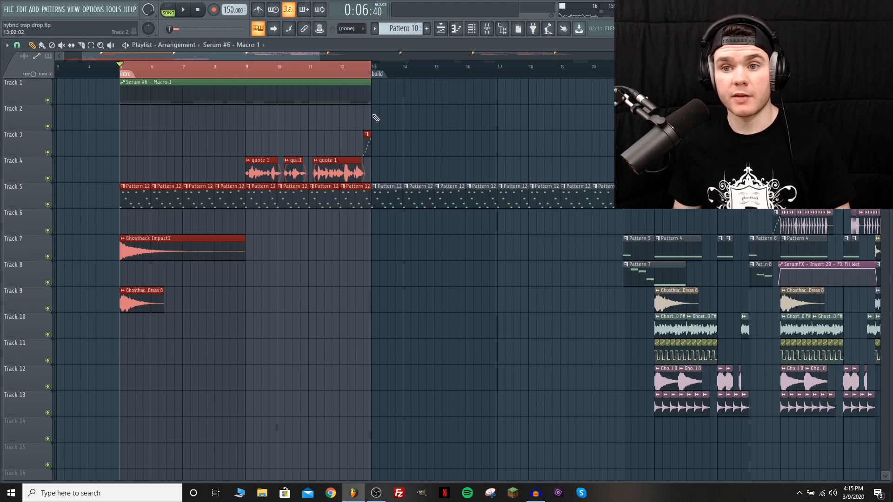
pyautogui.moveTo(372, 104); pyautogui.dragTo(354, 219)
pyautogui.press('space')
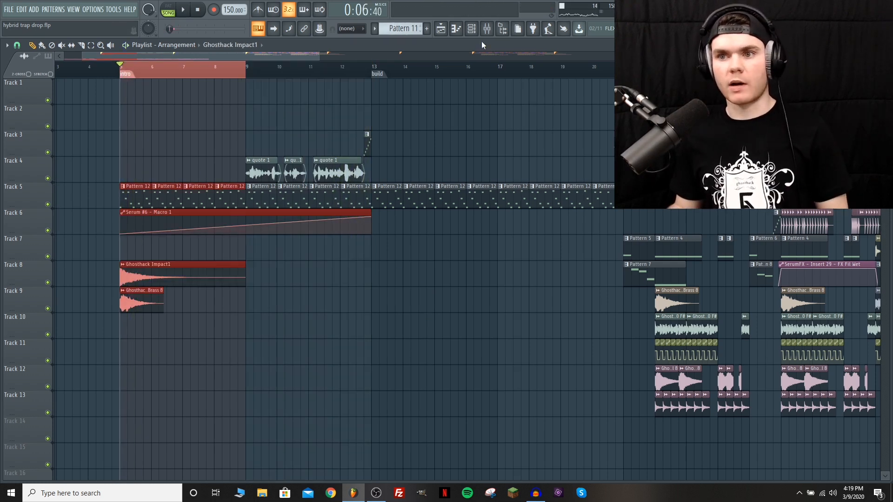
# - Make band 6 of insert 11's Fruity parametric EQ 2 a high cut with a softened slope, sweeping its frequency during playback
pyautogui.press('F9')
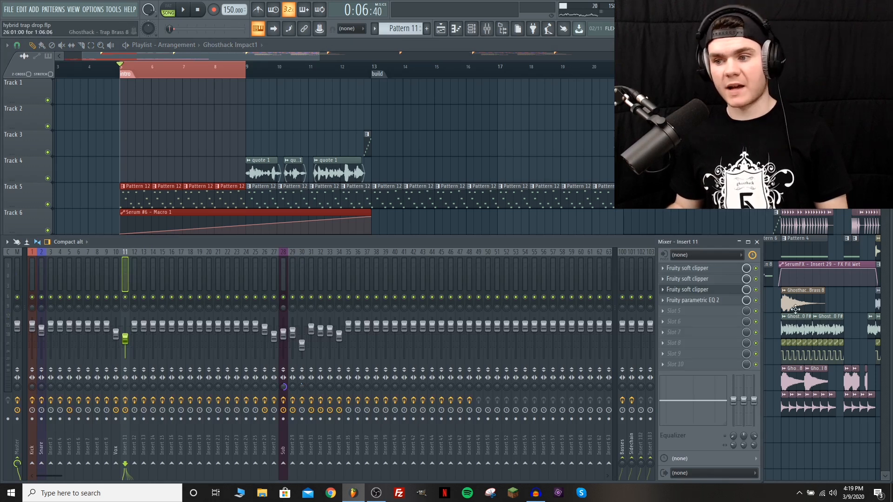
pyautogui.click(693, 300)
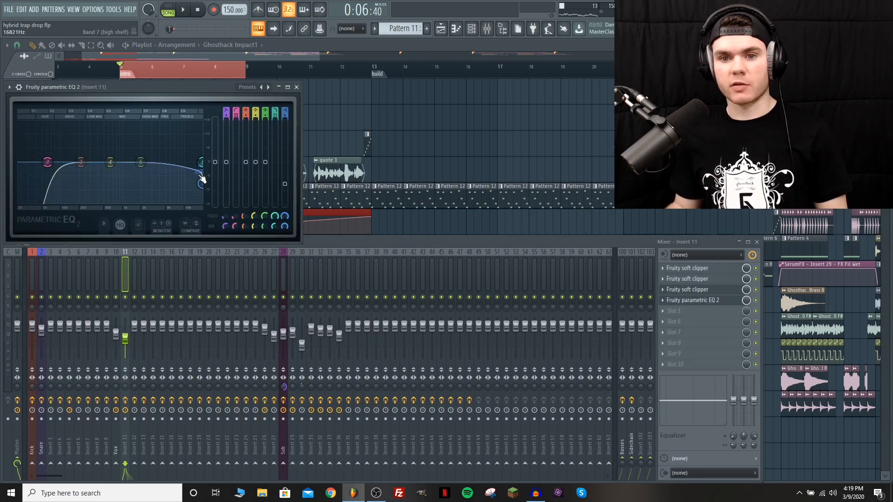
pyautogui.moveTo(204, 171); pyautogui.dragTo(138, 163)
pyautogui.press('space')
pyautogui.press('space')
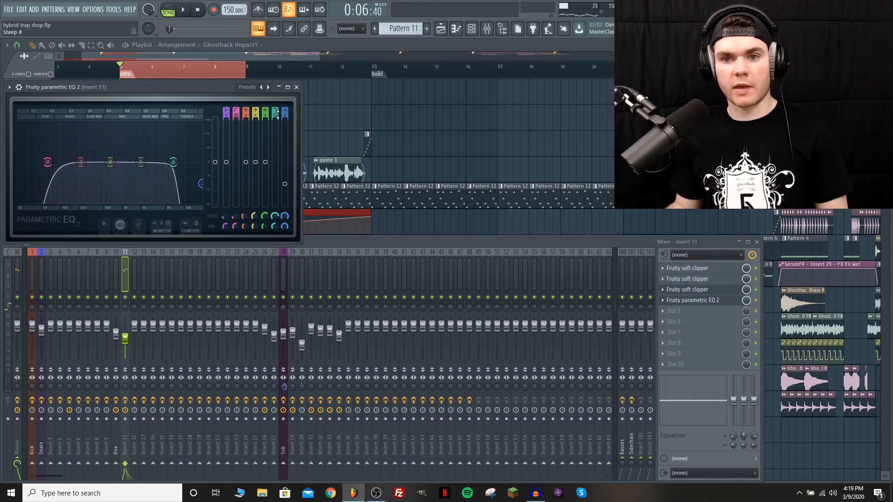
pyautogui.moveTo(275, 117); pyautogui.dragTo(275, 120)
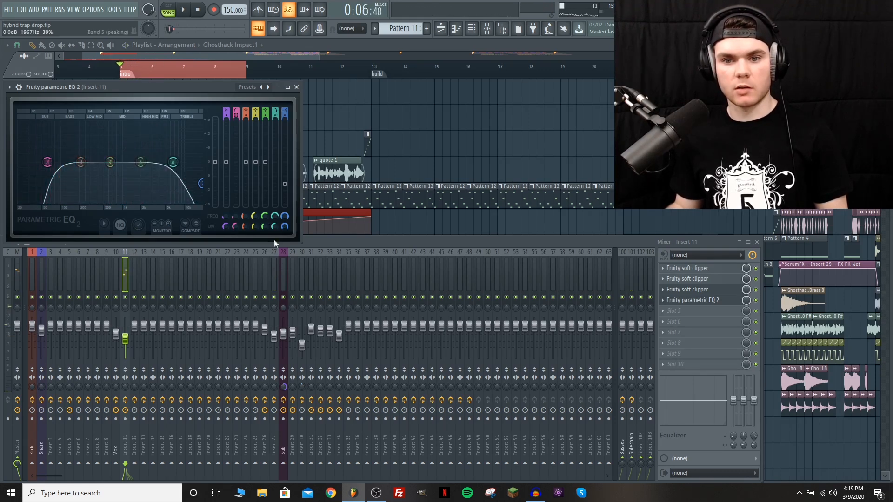
pyautogui.press('space')
pyautogui.moveTo(173, 162); pyautogui.dragTo(203, 162)
pyautogui.press('space')
# - Create a band 6 frequency automation clip over bars 5 to 9, shape it as a rising ramp on Track 7 and play it
pyautogui.rightClick(275, 216)
pyautogui.click(313, 275)
pyautogui.click(355, 46)
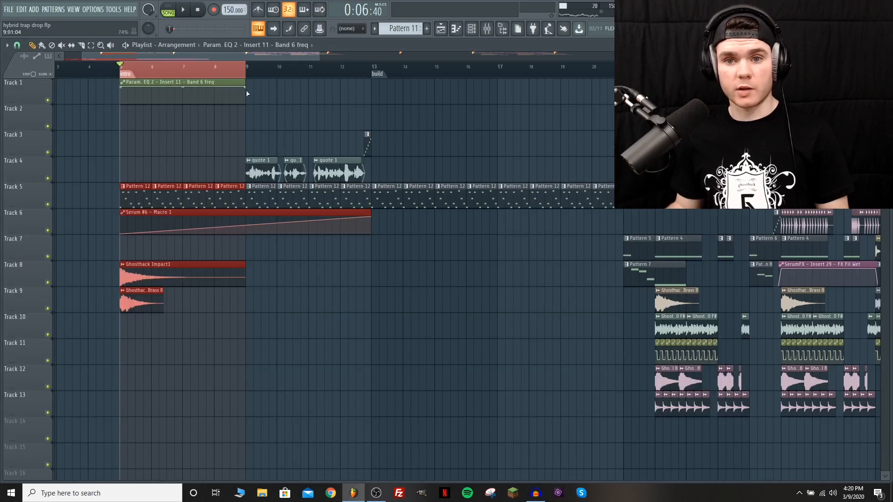
pyautogui.click(122, 88)
pyautogui.moveTo(138, 96); pyautogui.dragTo(139, 256)
pyautogui.press('space')
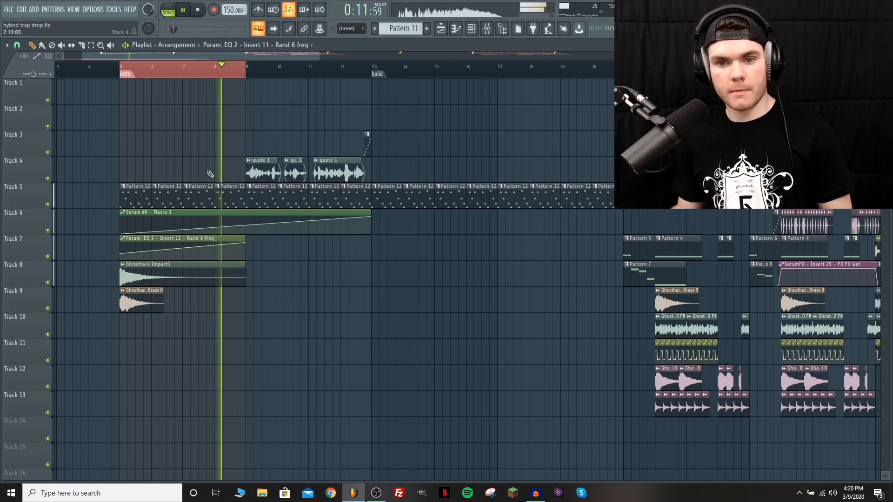
# - Move the Trap Brass 8 clip from bar 5 to bar 13 on Track 9, copy Ghosthack Impact1 to bar 13 on Track 8, and play
pyautogui.press('space')
pyautogui.moveTo(128, 298); pyautogui.dragTo(380, 297)
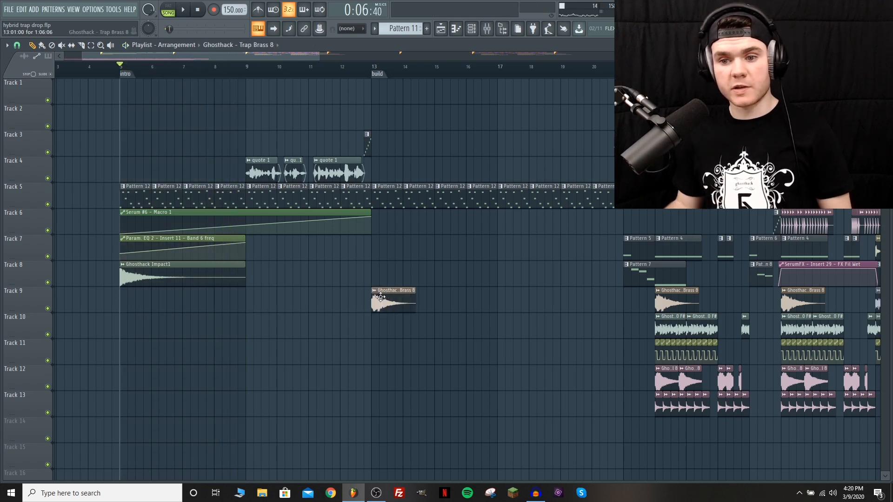
pyautogui.press('space')
pyautogui.click(161, 275)
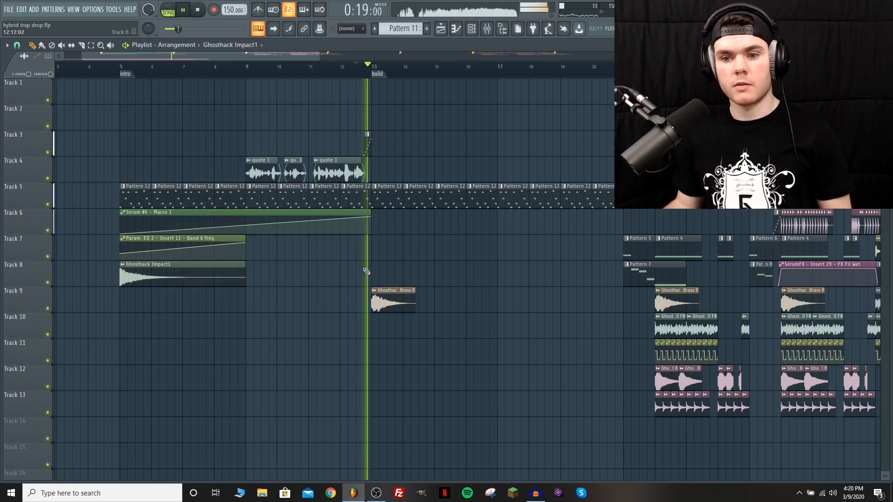
pyautogui.click(374, 273)
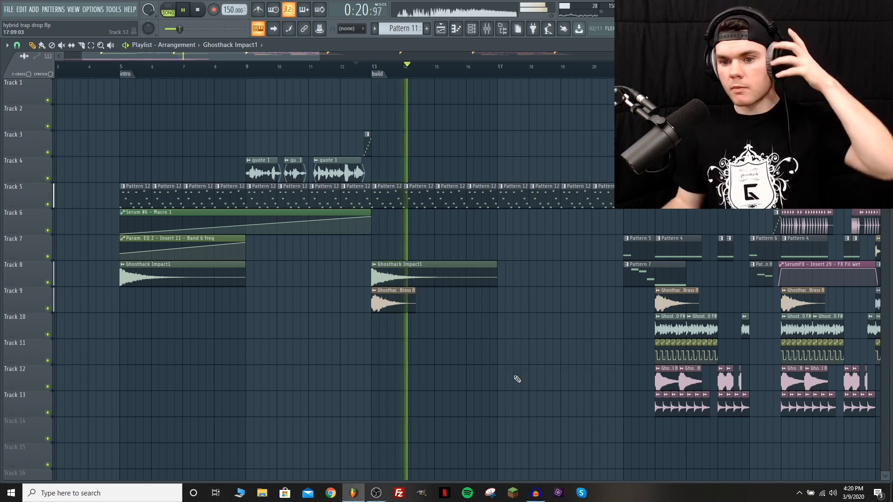
pyautogui.press('space')
pyautogui.press('space')
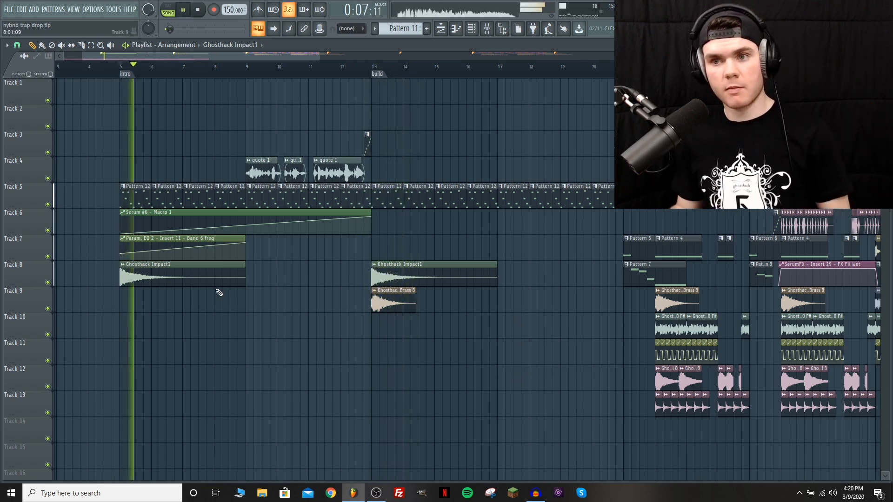
pyautogui.press('space')
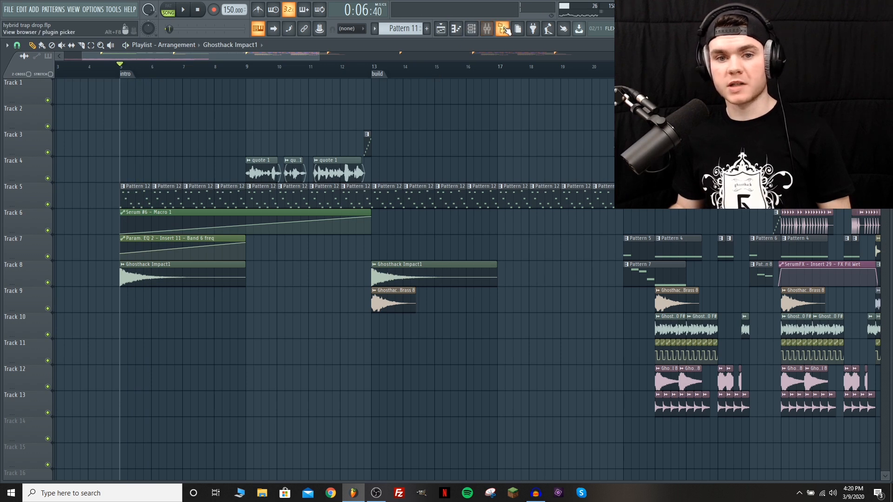
# - Place the Ghosthack SubDrop1 sample from the browser on Track 9 at bar 5
pyautogui.click(503, 28)
pyautogui.click(69, 370)
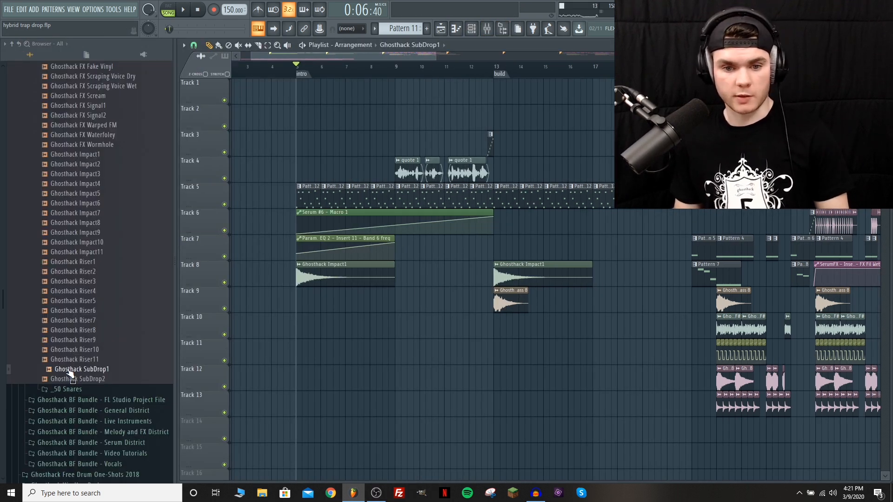
pyautogui.moveTo(68, 370); pyautogui.dragTo(348, 294)
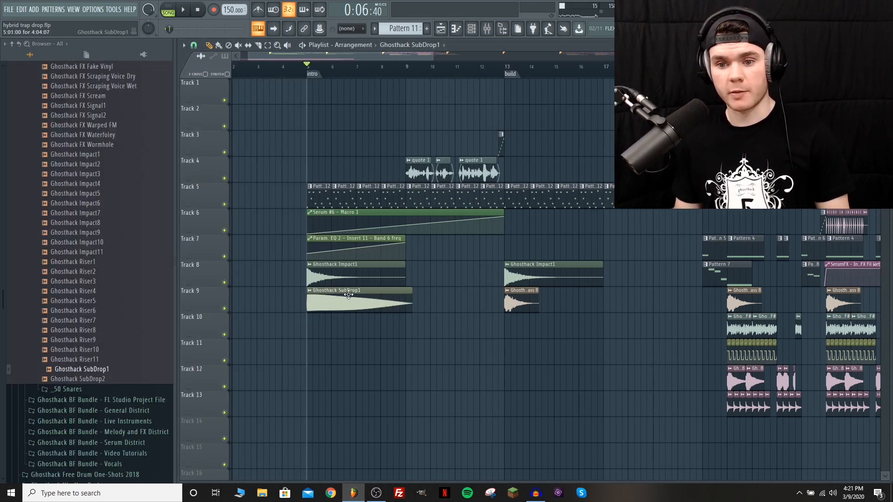
# - Audition Ghosthack SubDrop1 and set its sample fade-out to about 19%
pyautogui.doubleClick(349, 291)
pyautogui.press('space')
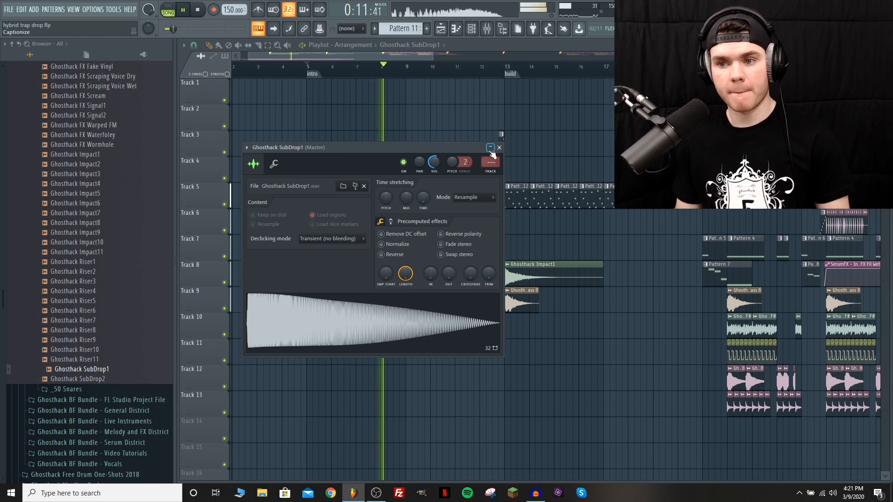
pyautogui.press('space')
pyautogui.moveTo(456, 273); pyautogui.dragTo(455, 263)
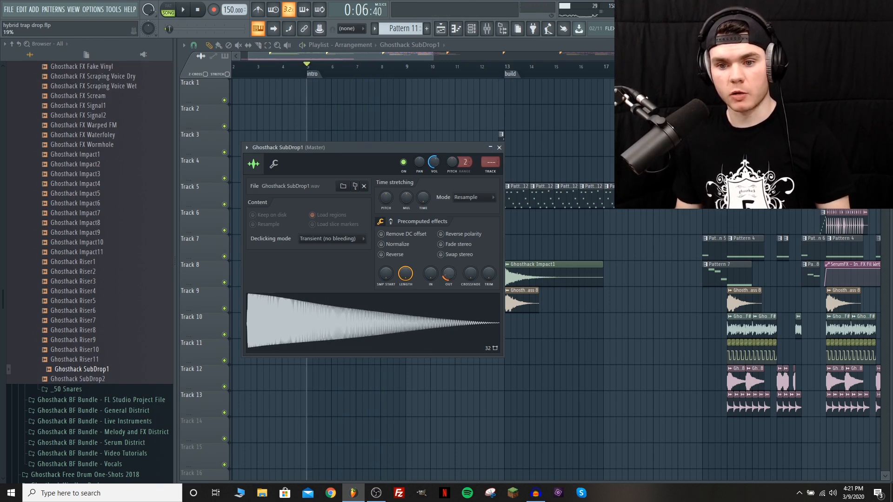
pyautogui.press('space')
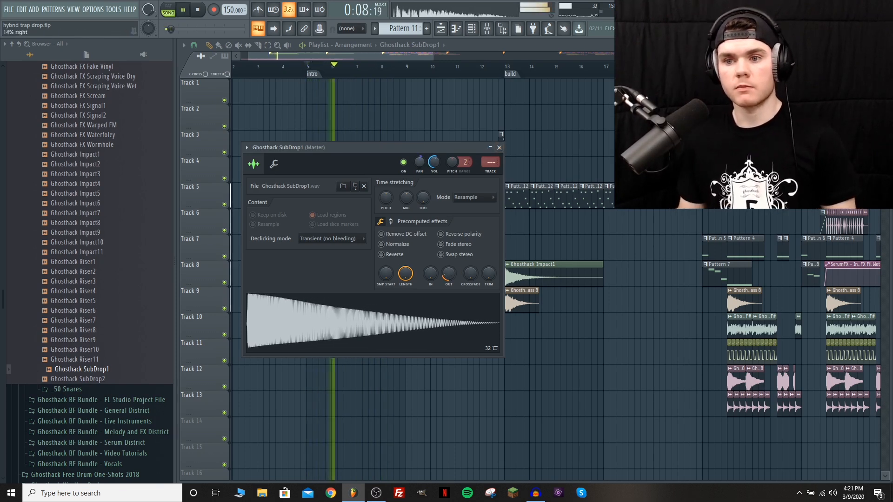
pyautogui.press('space')
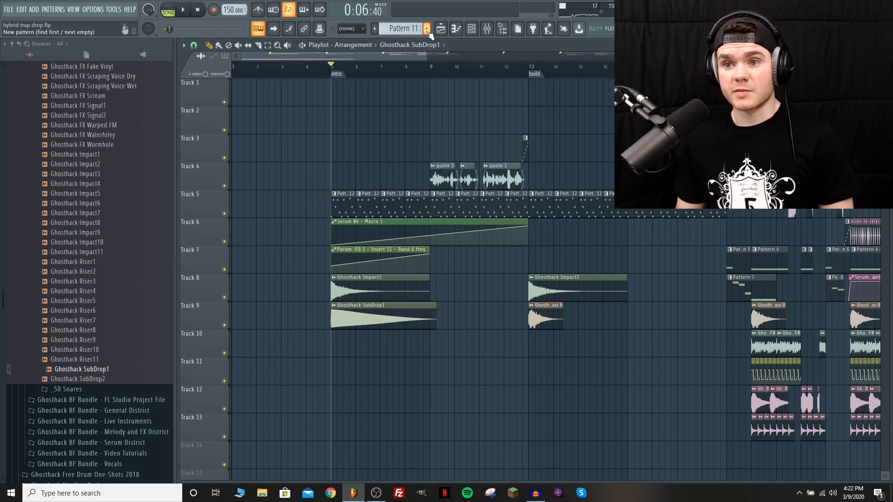
# - Create Pattern 13 and add a FLEX channel to the Instruments channel group
pyautogui.click(426, 29)
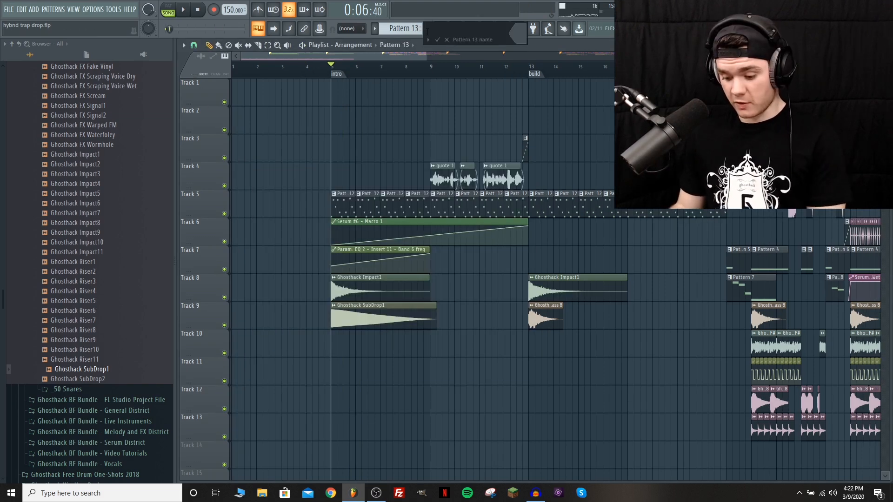
pyautogui.click(477, 29)
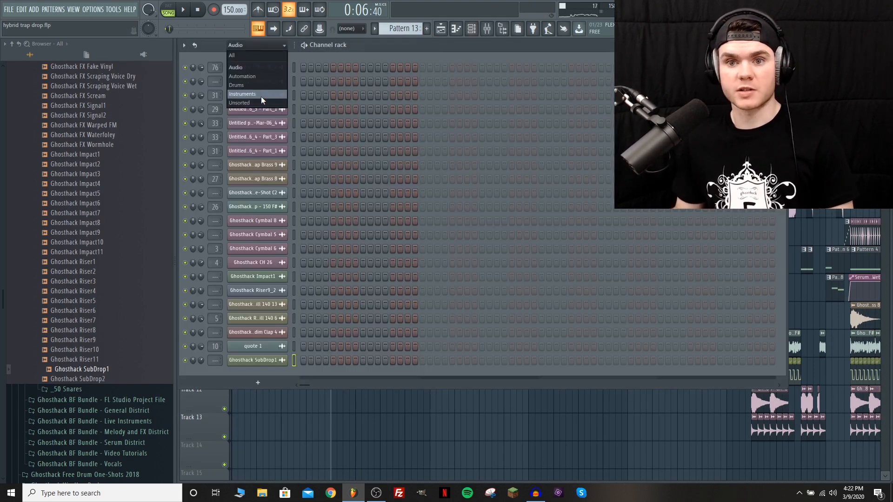
pyautogui.click(261, 94)
pyautogui.click(261, 172)
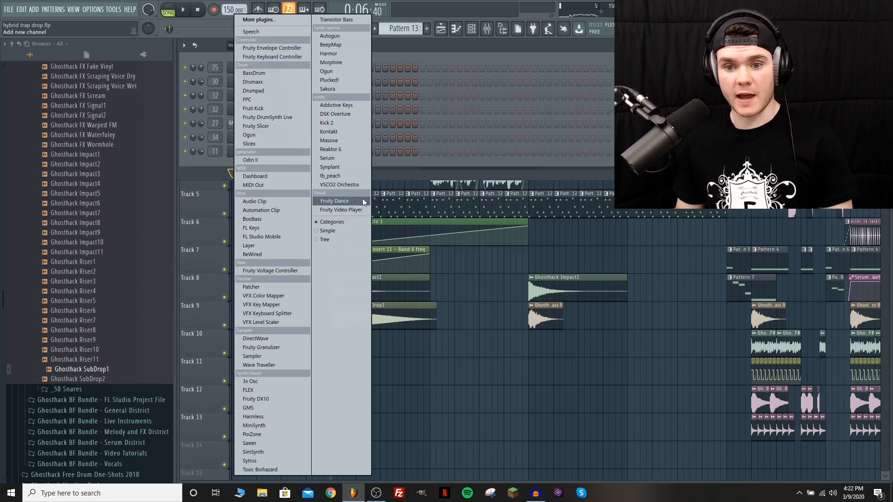
pyautogui.click(253, 389)
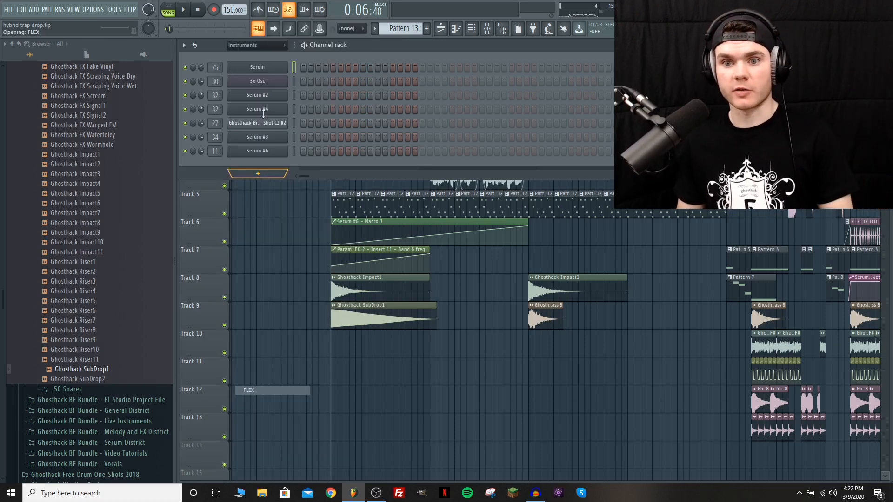
# - Load the All Strings Staccato preset from FLEX's Essential Strings pack and close the plugin
pyautogui.moveTo(367, 158); pyautogui.dragTo(333, 115)
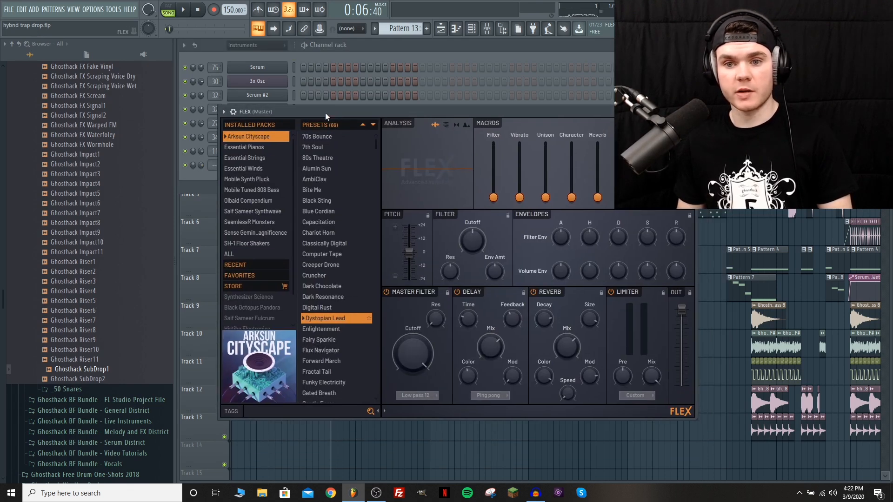
pyautogui.click(248, 160)
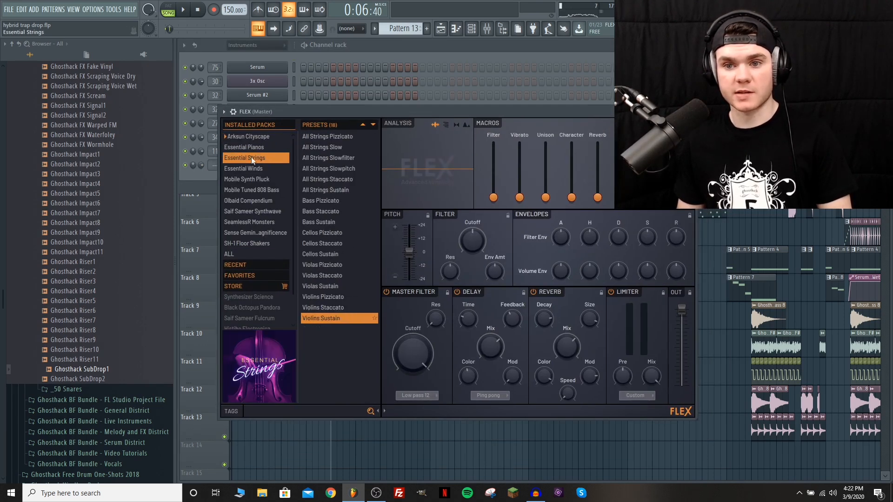
pyautogui.click(331, 180)
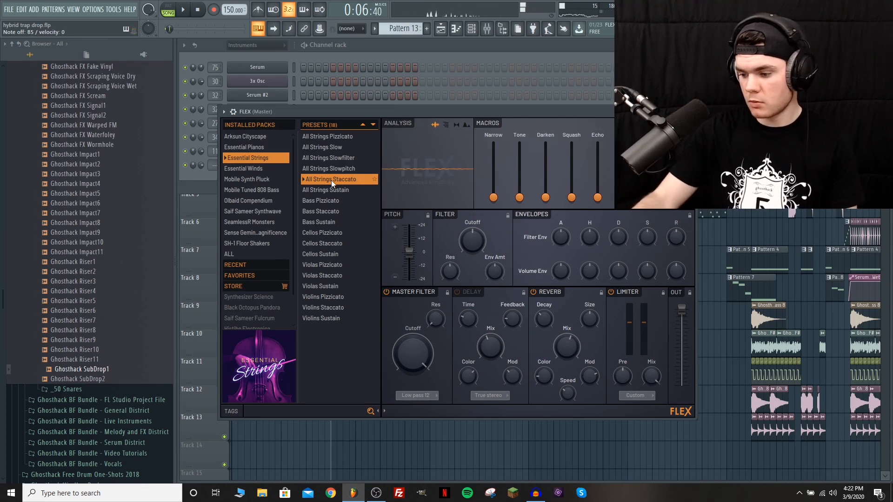
pyautogui.press('Escape')
# - Build evenly spaced chords in FLEX's piano roll: three E5-G5-B5 chords followed by one D#5-F#5-A5 chord
pyautogui.rightClick(274, 165)
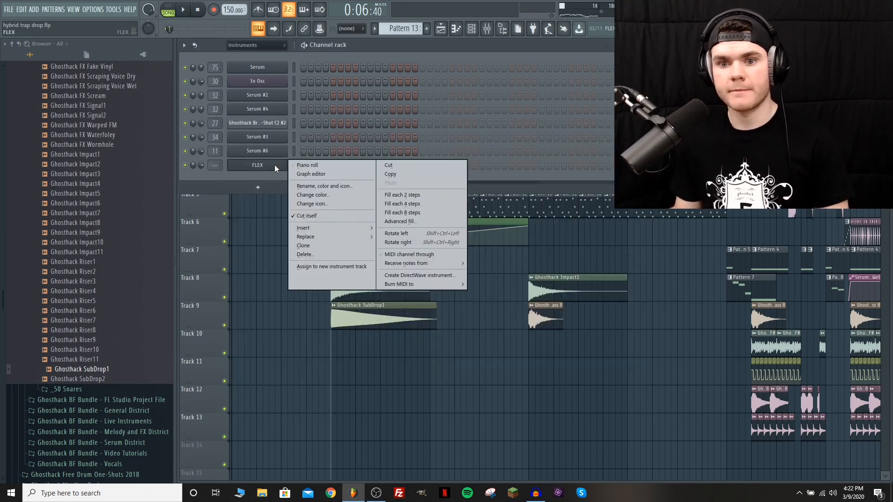
pyautogui.click(310, 163)
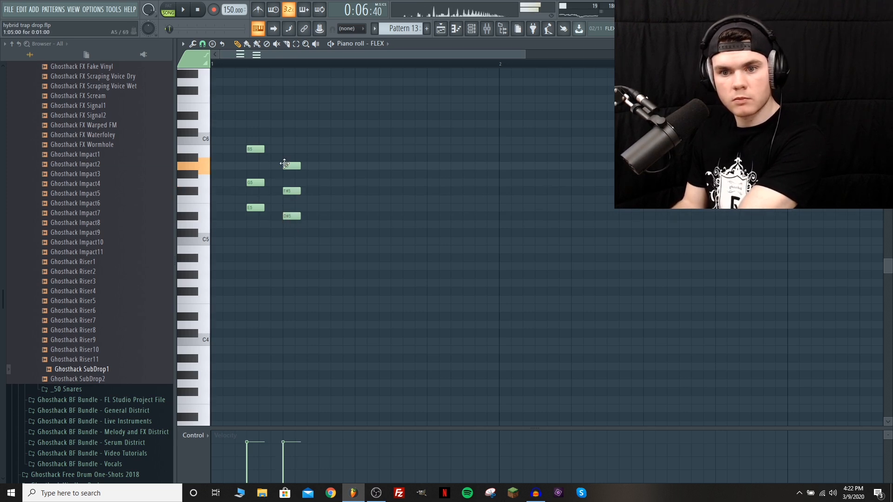
pyautogui.moveTo(330, 246); pyautogui.dragTo(358, 162)
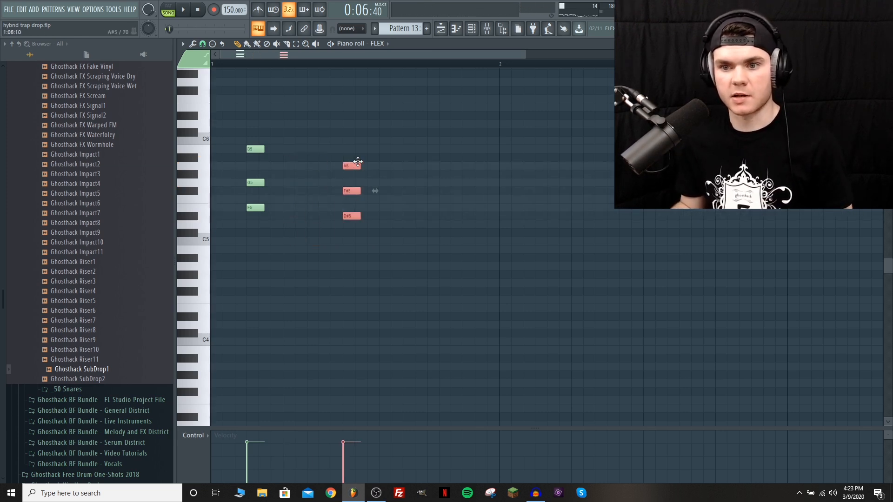
pyautogui.moveTo(269, 236); pyautogui.dragTo(244, 148)
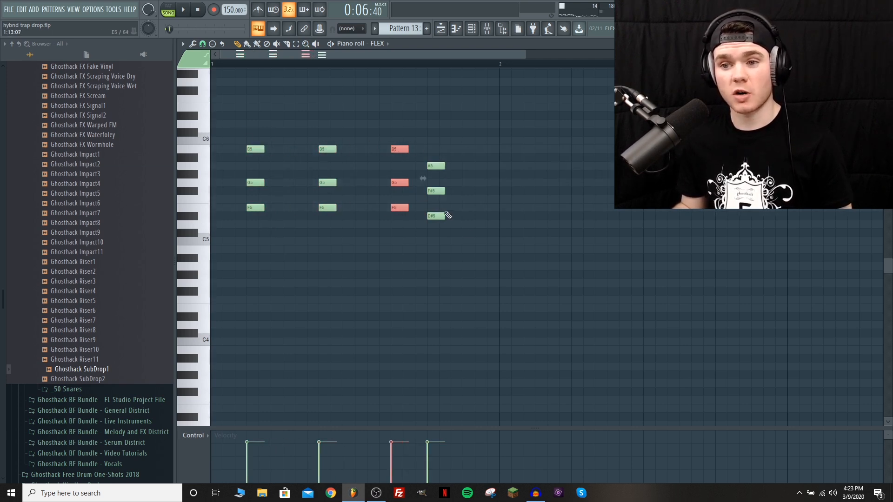
pyautogui.moveTo(459, 245); pyautogui.dragTo(454, 166)
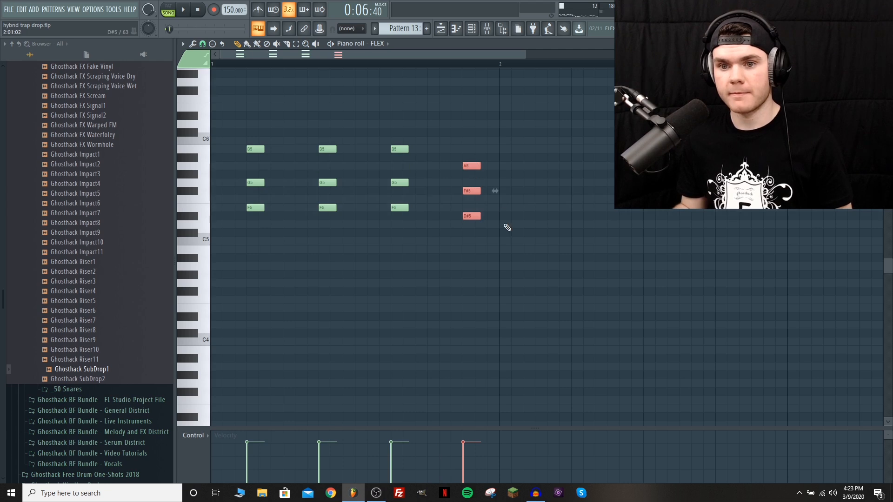
# - Transpose all the FLEX chords up one octave and duplicate the two-bar progression into bars 3 and 4
pyautogui.press('space')
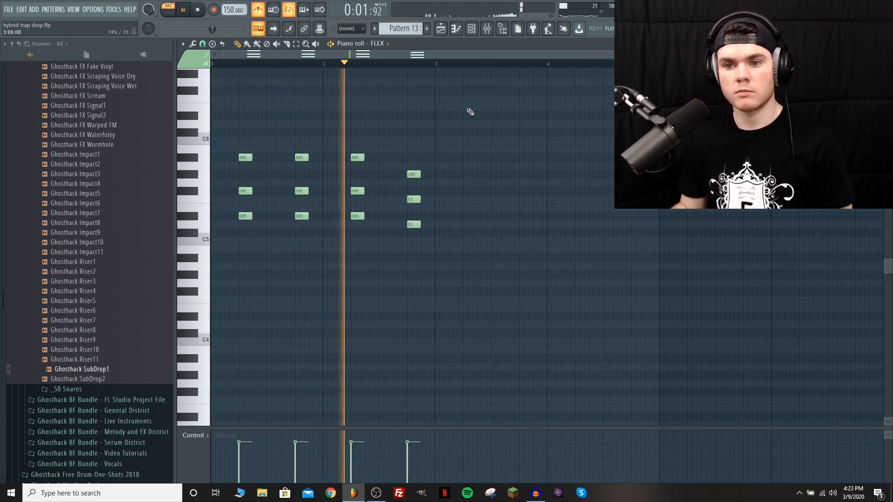
pyautogui.hotkey('ctrl', 'a')
pyautogui.hotkey('ctrl', 'Up')
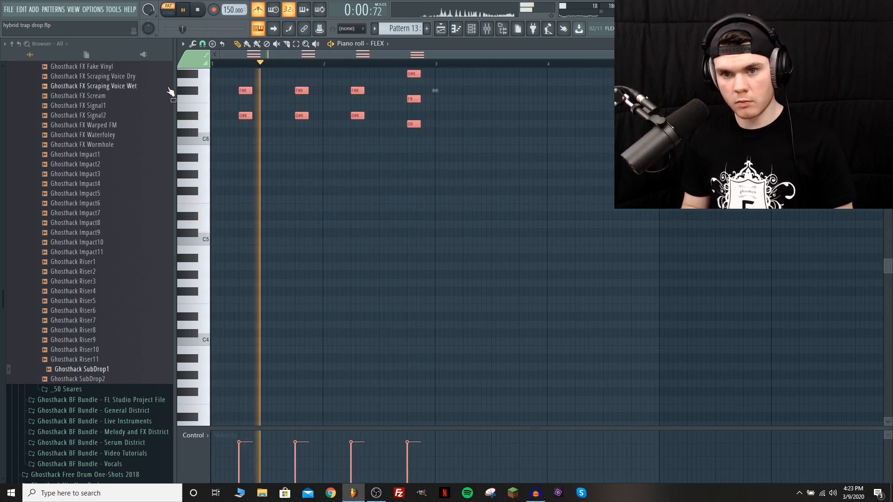
pyautogui.scroll(5, 465, 229)
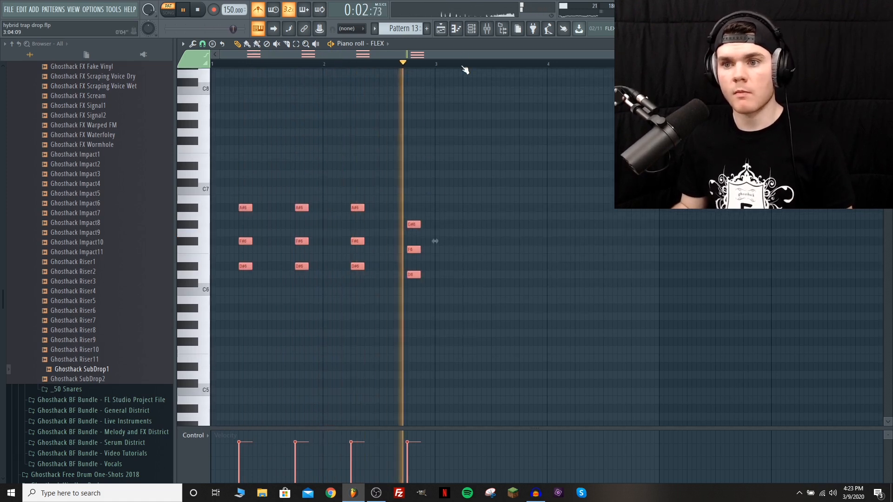
pyautogui.press('space')
pyautogui.moveTo(474, 319); pyautogui.dragTo(467, 214)
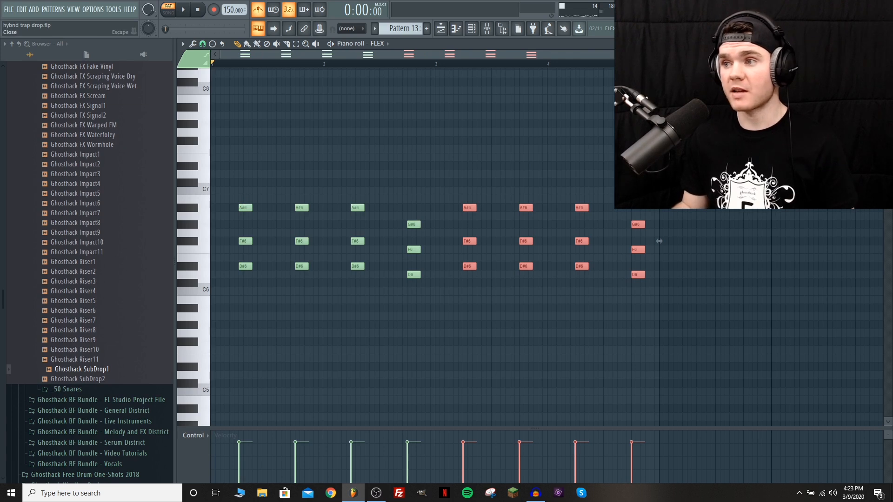
pyautogui.press('Escape')
# - Place Pattern 13 on Track 1 at bar 5 and play it with only Tracks 1 and 5 enabled
pyautogui.moveTo(259, 243); pyautogui.dragTo(347, 97)
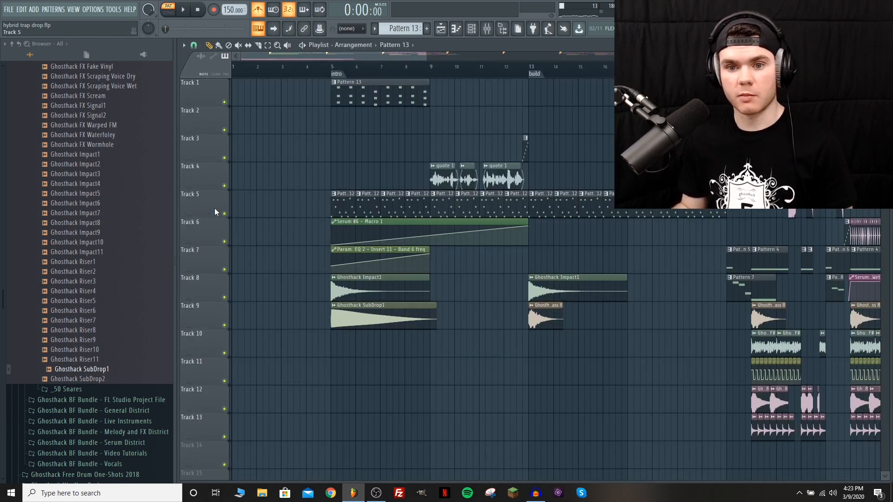
pyautogui.rightClick(224, 213)
pyautogui.click(224, 102)
pyautogui.click(332, 71)
pyautogui.press('space')
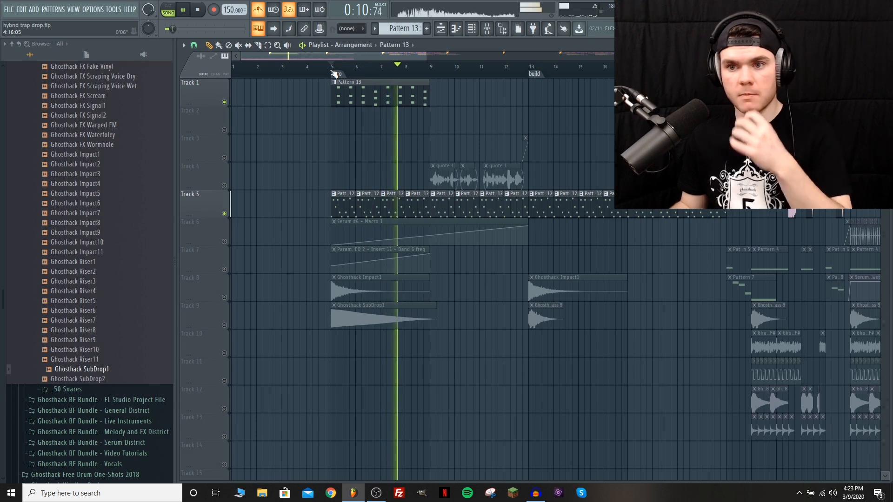
pyautogui.press('space')
# - Enable Track 6, move the Pattern 13 clip to the build at bar 13, and play from there
pyautogui.click(225, 241)
pyautogui.moveTo(495, 100); pyautogui.dragTo(547, 94)
pyautogui.hscroll(4, 410, 57)
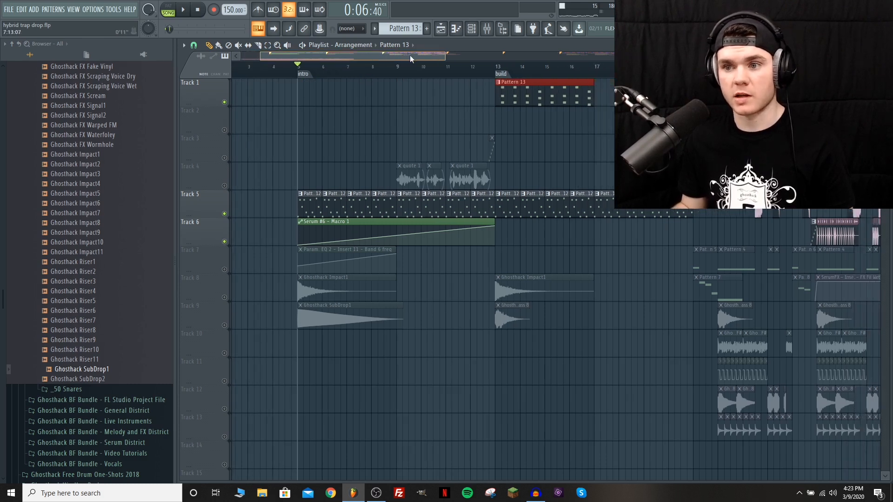
pyautogui.click(398, 71)
pyautogui.press('space')
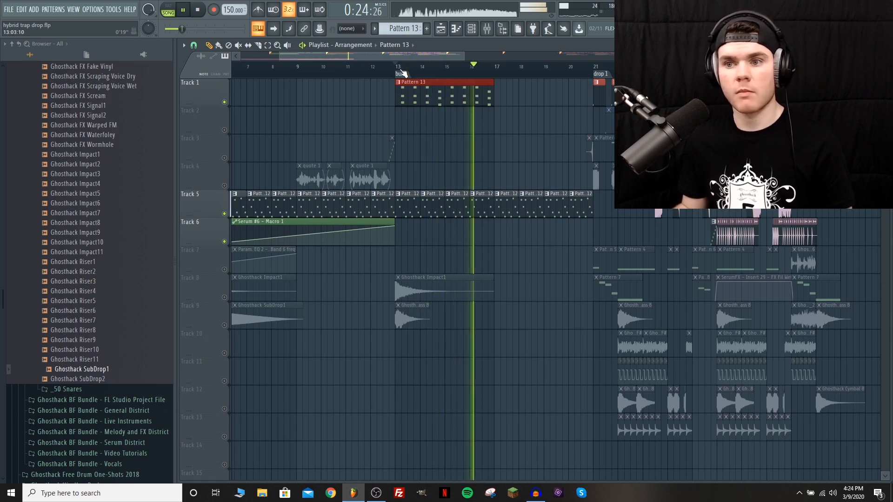
pyautogui.press('space')
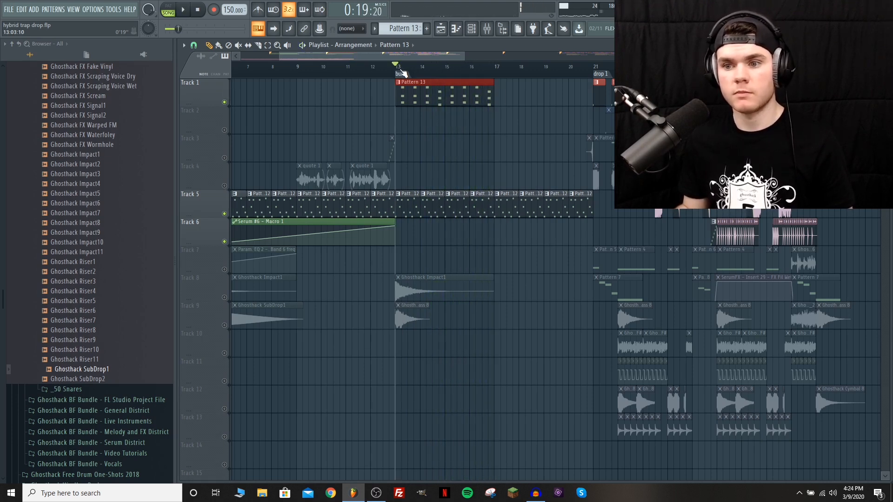
# - End the soloing of Track 5 so that all playlist tracks are enabled again
pyautogui.scroll(-3, 395, 76)
pyautogui.rightClick(224, 213)
pyautogui.rightClick(224, 214)
# - Review Pattern 13's chords, change the FLEX preset to Violins Staccato and play the pattern
pyautogui.doubleClick(389, 92)
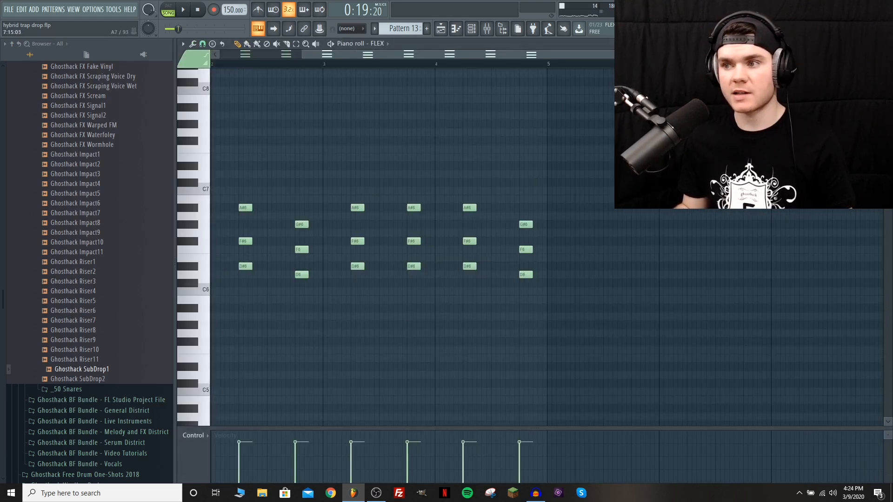
pyautogui.press('Escape')
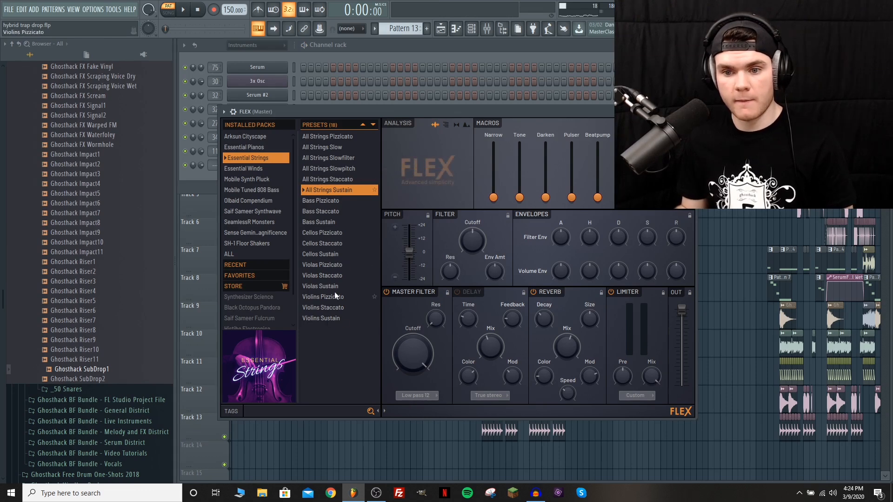
pyautogui.press('space')
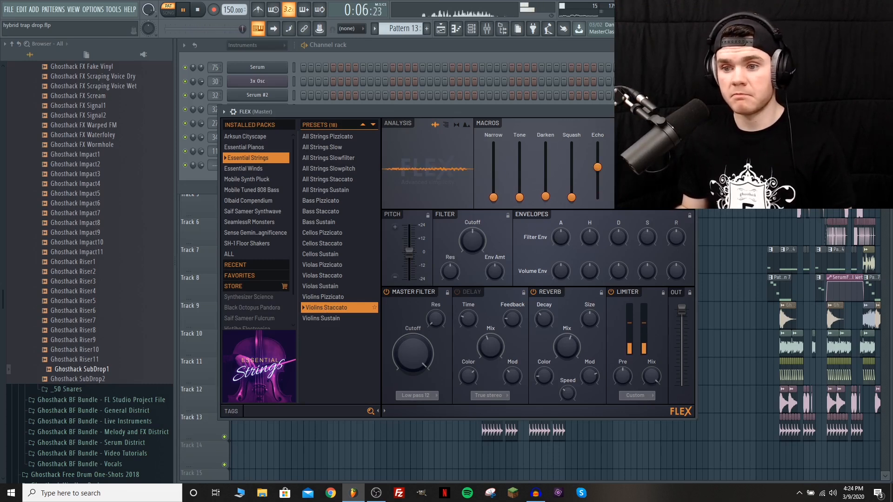
# - Close the FLEX and channel rack windows and play the arrangement from the build
pyautogui.click(689, 112)
pyautogui.click(786, 45)
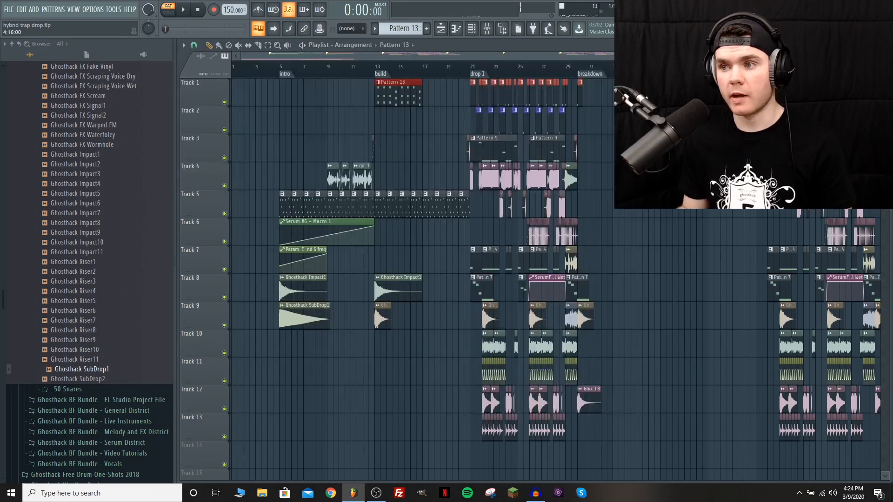
pyautogui.press('space')
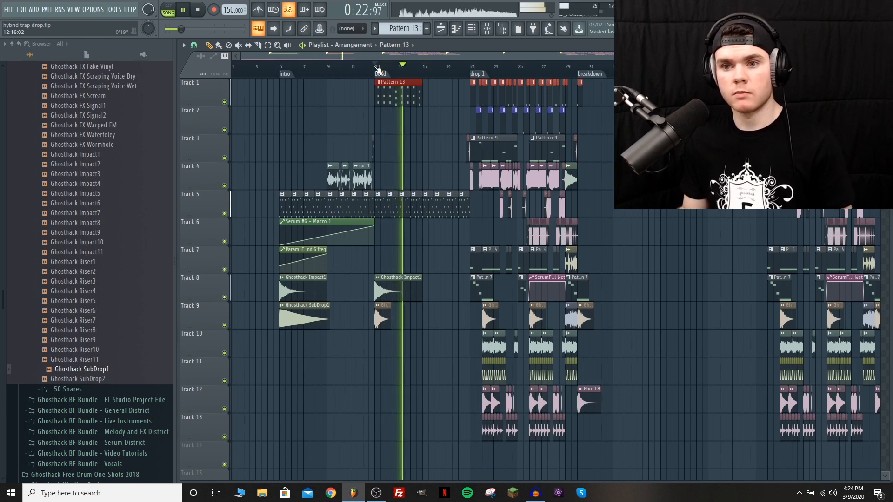
# - Add Pattern 13 clips to Track 1 at bars 5, 9 and 17
pyautogui.click(294, 98)
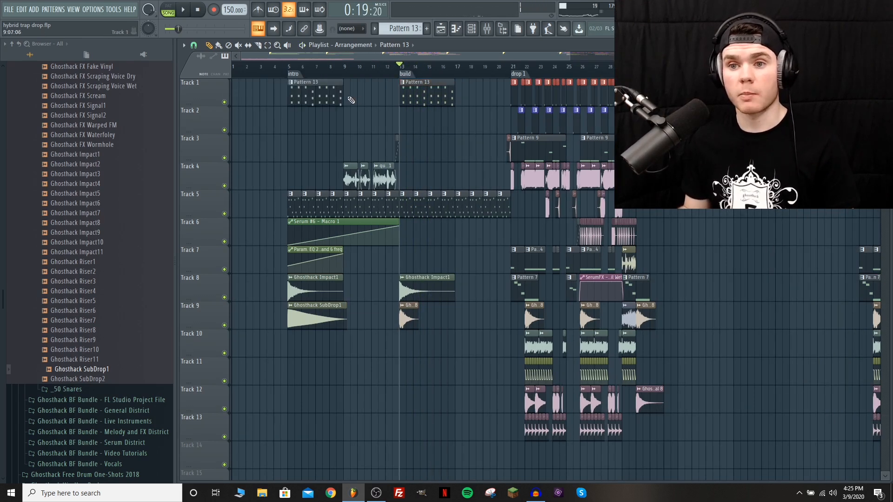
pyautogui.click(348, 98)
pyautogui.click(465, 112)
pyautogui.moveTo(465, 112); pyautogui.dragTo(477, 83)
# - Play the arrangement from the intro at bar 5 and set the FLEX Echo macro to 0%
pyautogui.click(289, 69)
pyautogui.press('space')
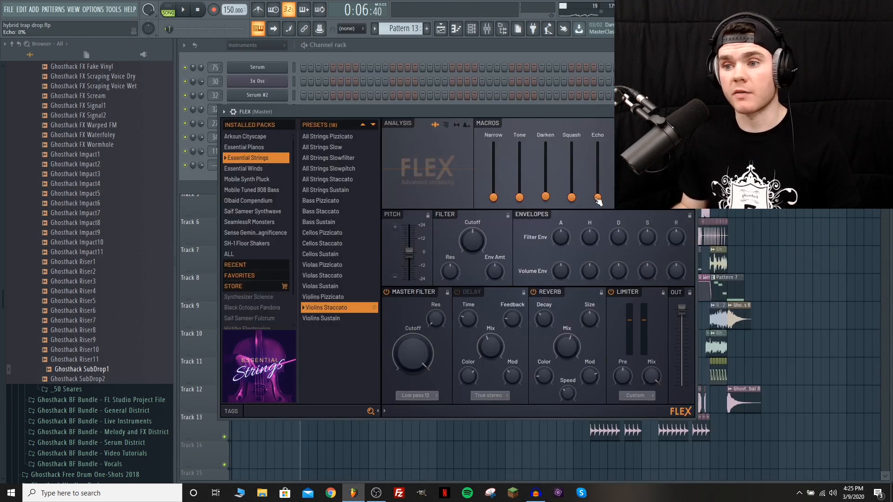
pyautogui.press('space')
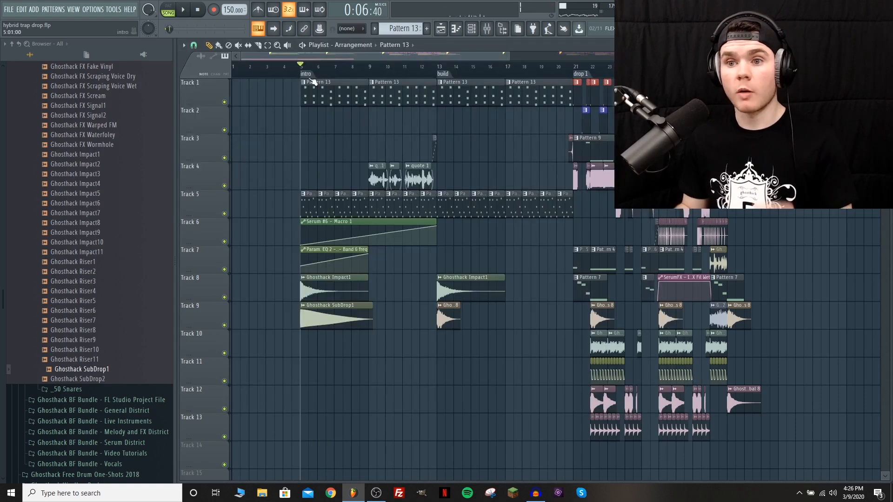
# - Make the Pattern 13 clip at bar 5 on Track 1 unique
pyautogui.scroll(2, 312, 82)
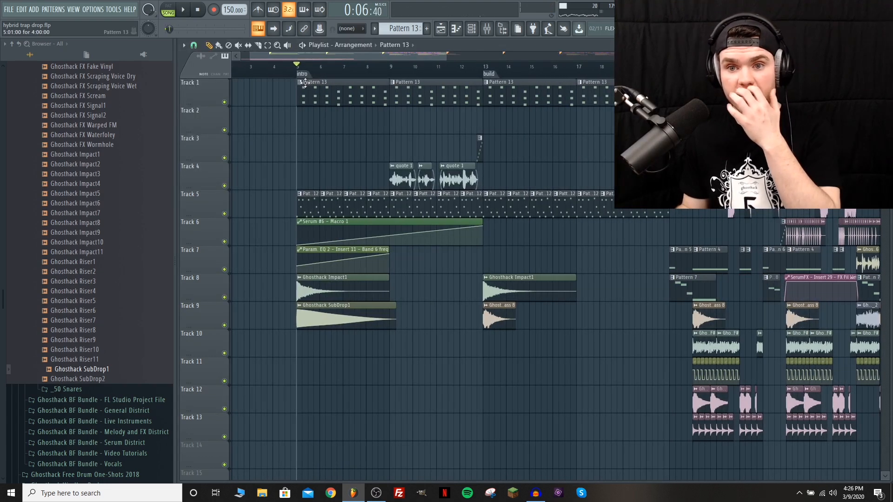
pyautogui.click(299, 83)
pyautogui.click(328, 144)
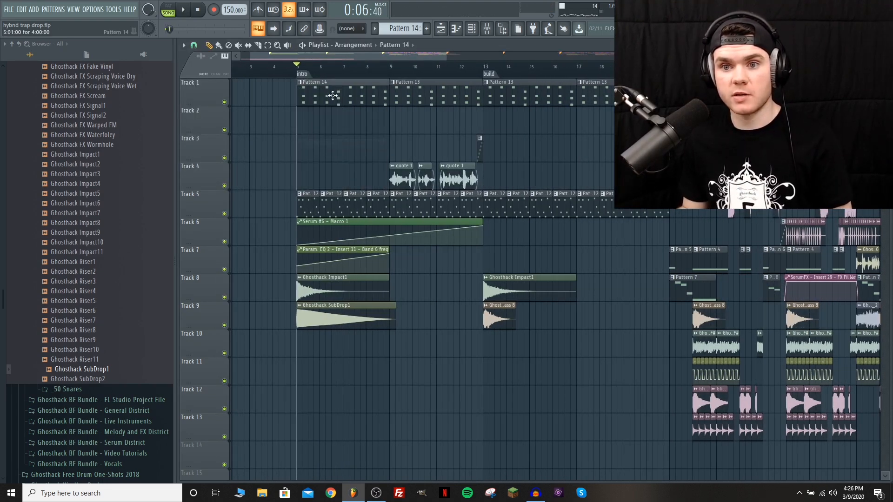
# - Delete the top A#6 and G#6 notes from Pattern 14's FLEX chords and play the pattern
pyautogui.moveTo(311, 64); pyautogui.dragTo(229, 68)
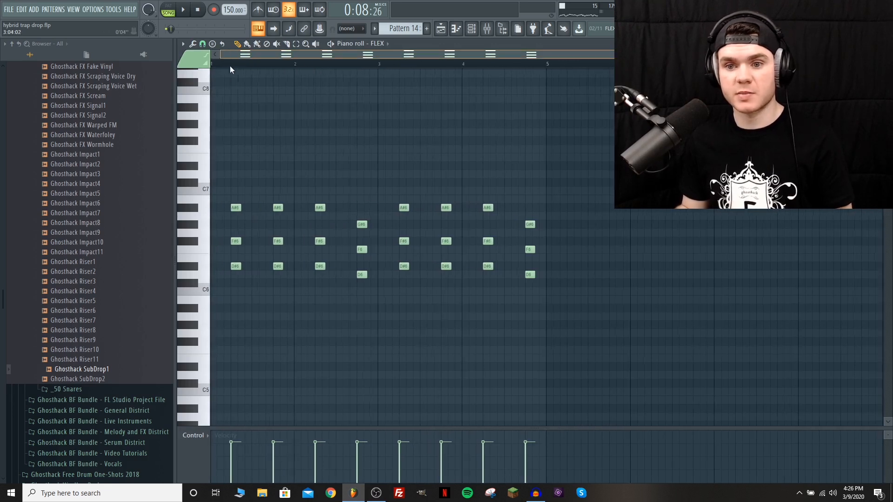
pyautogui.moveTo(605, 162); pyautogui.dragTo(209, 227)
pyautogui.press('Delete')
pyautogui.press('space')
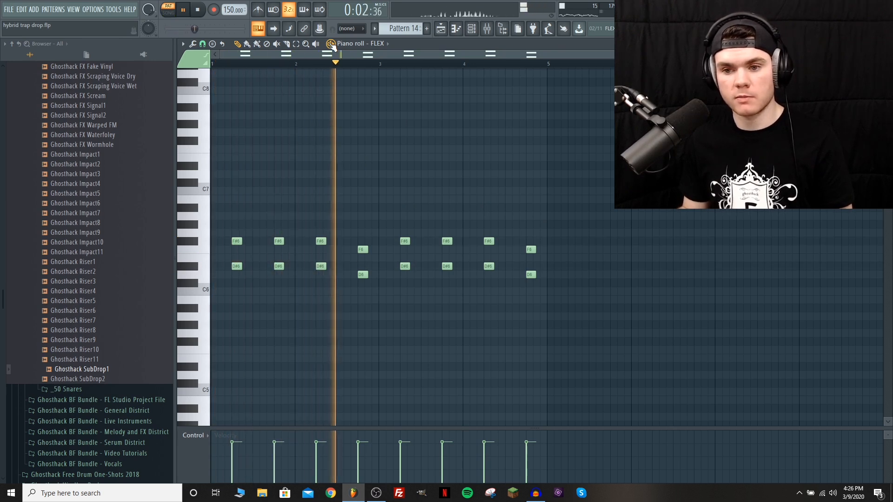
pyautogui.press('space')
pyautogui.press('F7')
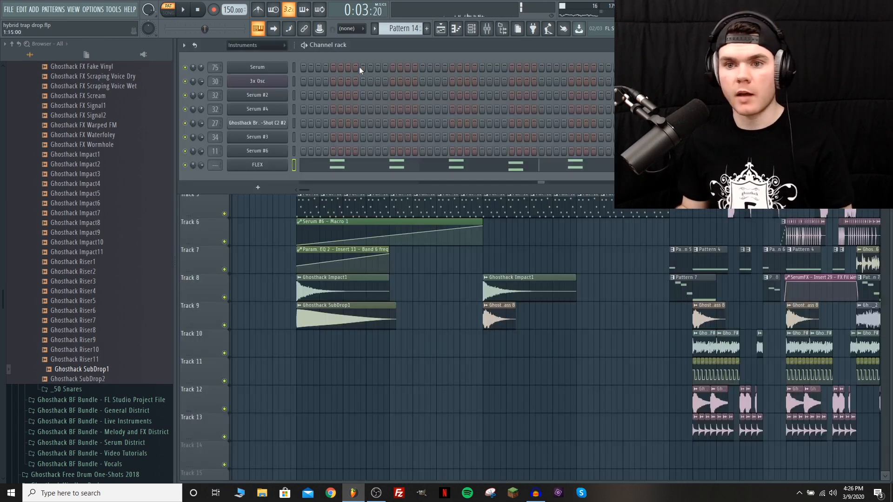
# - Rearrange Track 1 so that Pattern 14 also sits at bar 9 and Pattern 13 at bars 13 and 17
pyautogui.press('F6')
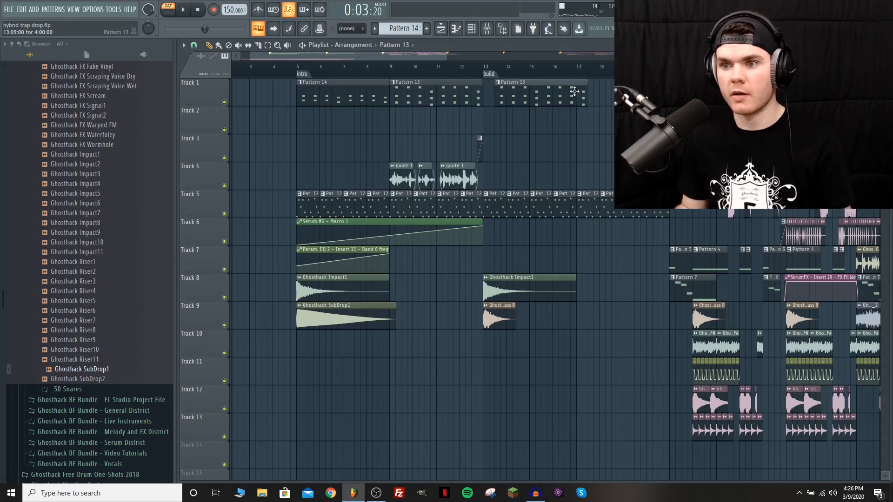
pyautogui.rightClick(520, 94)
pyautogui.moveTo(479, 92); pyautogui.dragTo(573, 91)
pyautogui.moveTo(365, 91); pyautogui.dragTo(457, 90)
# - Make the Track 1 clip at bar 5 unique and delete its F#6 and F6 notes, leaving only the lowest line
pyautogui.click(303, 89)
pyautogui.click(301, 83)
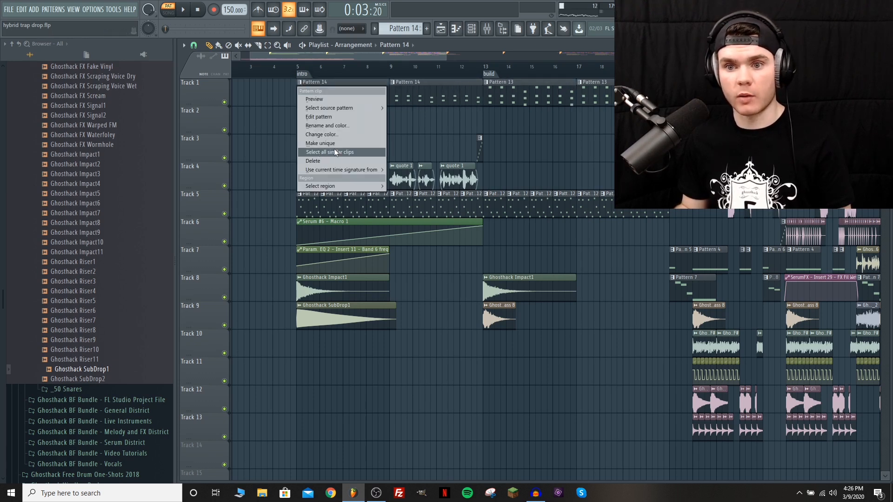
pyautogui.click(327, 155)
pyautogui.doubleClick(335, 95)
pyautogui.moveTo(521, 207); pyautogui.dragTo(71, 252)
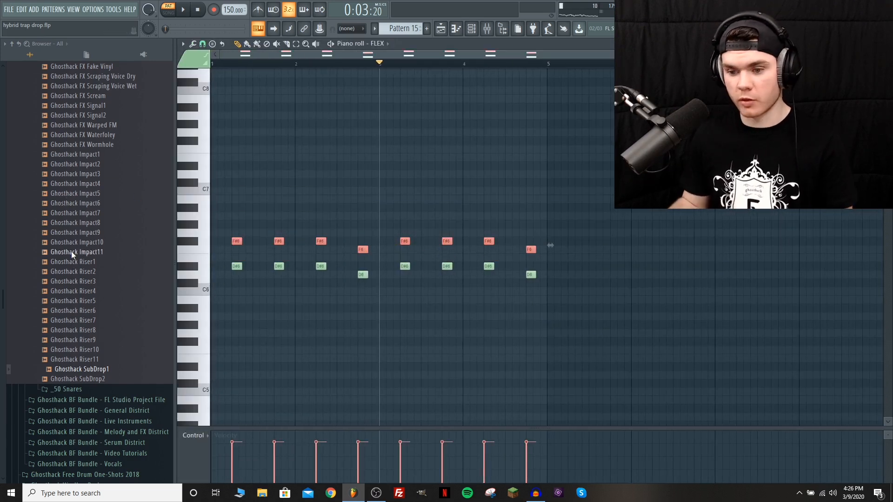
pyautogui.press('Delete')
pyautogui.press('space')
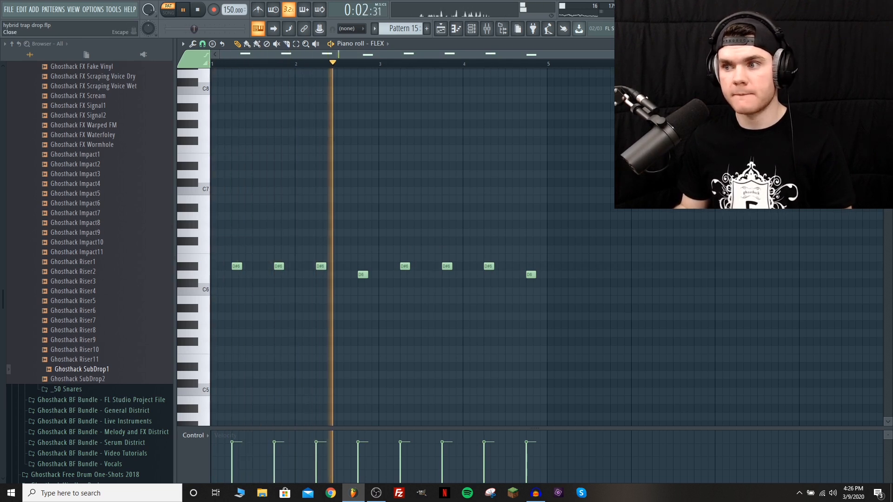
pyautogui.press('space')
pyautogui.press('Escape')
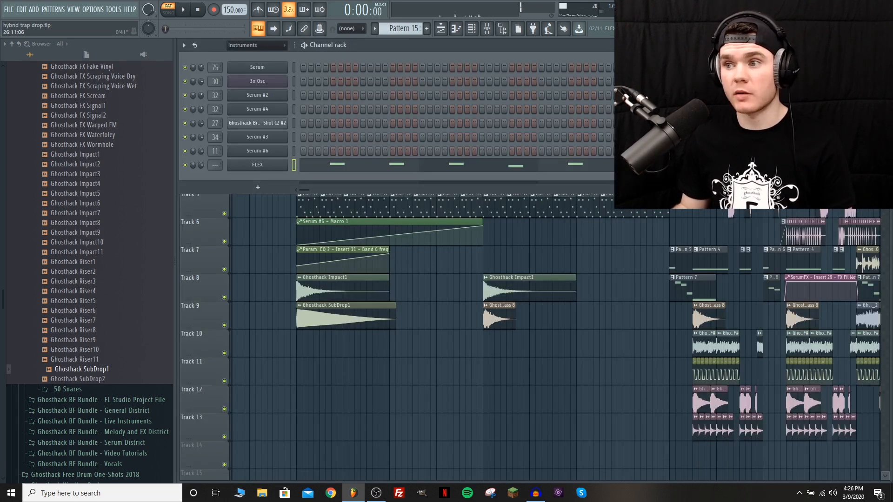
pyautogui.press('Escape')
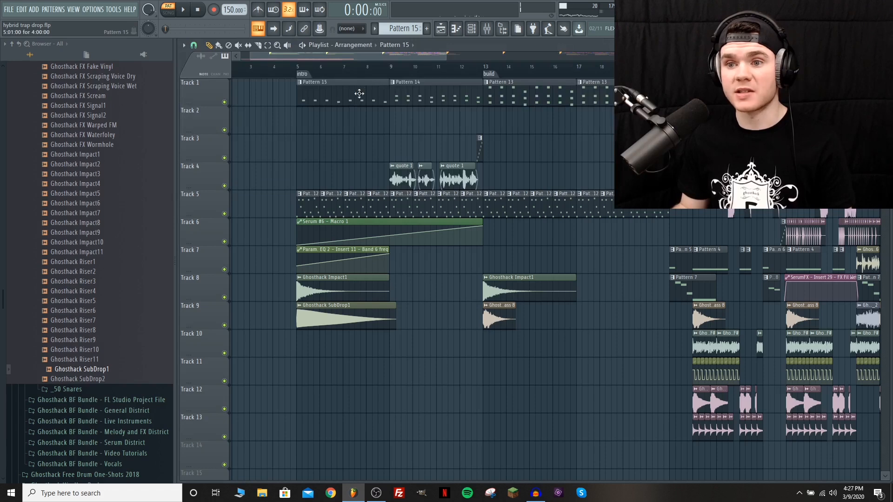
# - Make the Pattern 13 clip at bar 17 unique and copy its lowest notes one octave up to D#7 and D7
pyautogui.rightClick(580, 82)
pyautogui.click(610, 146)
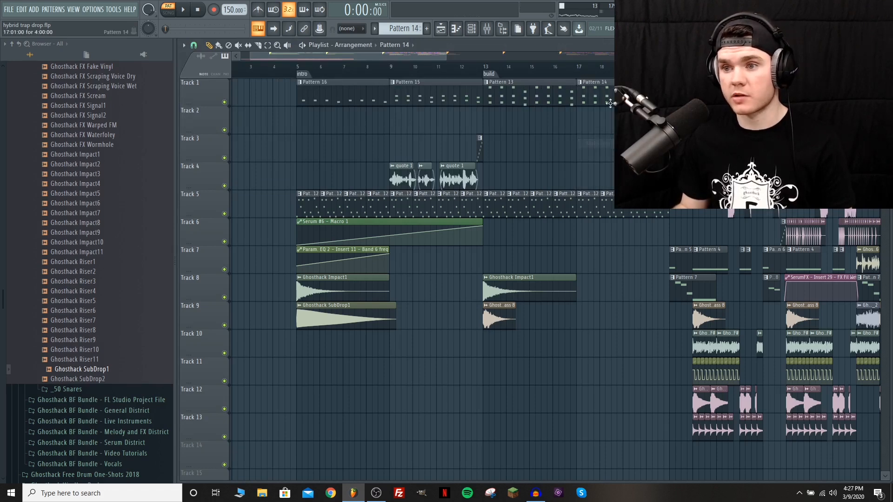
pyautogui.doubleClick(586, 100)
pyautogui.moveTo(490, 54); pyautogui.dragTo(264, 85)
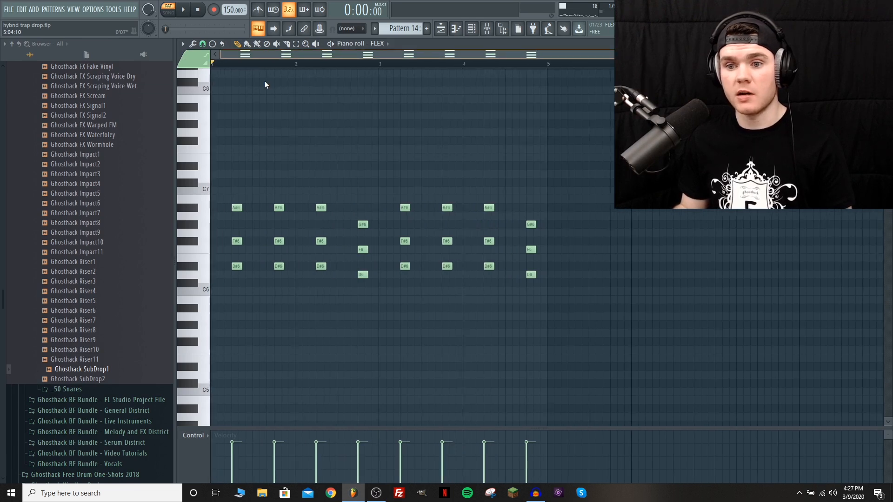
pyautogui.moveTo(246, 273); pyautogui.dragTo(550, 270)
pyautogui.moveTo(235, 266); pyautogui.dragTo(234, 166)
pyautogui.press('space')
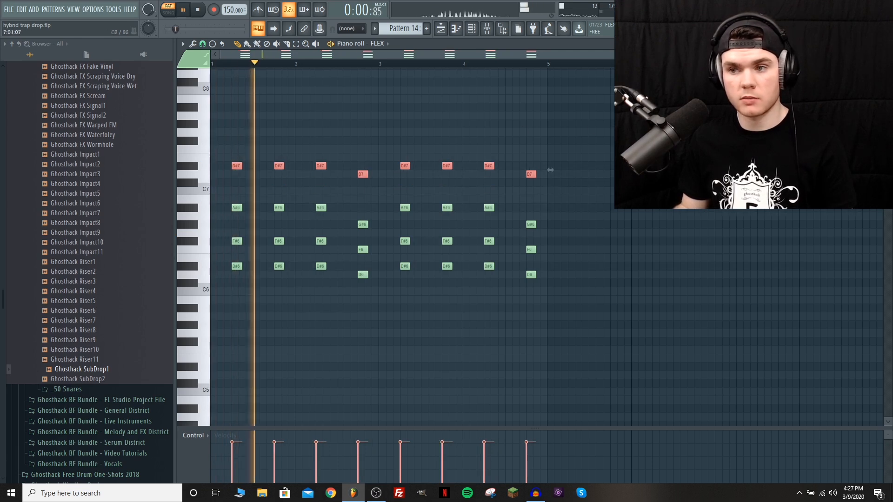
pyautogui.press('Escape')
pyautogui.press('Escape')
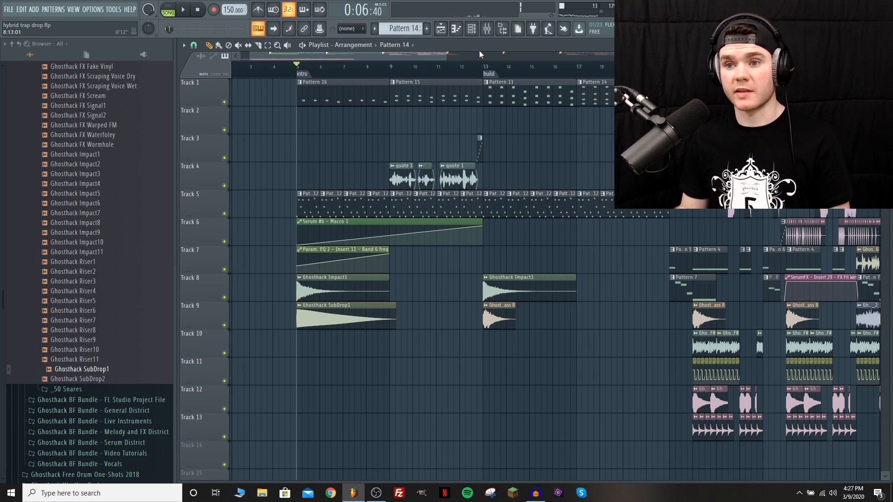
# - Play the arrangement from the intro into the first drop, and save the project
pyautogui.press('space')
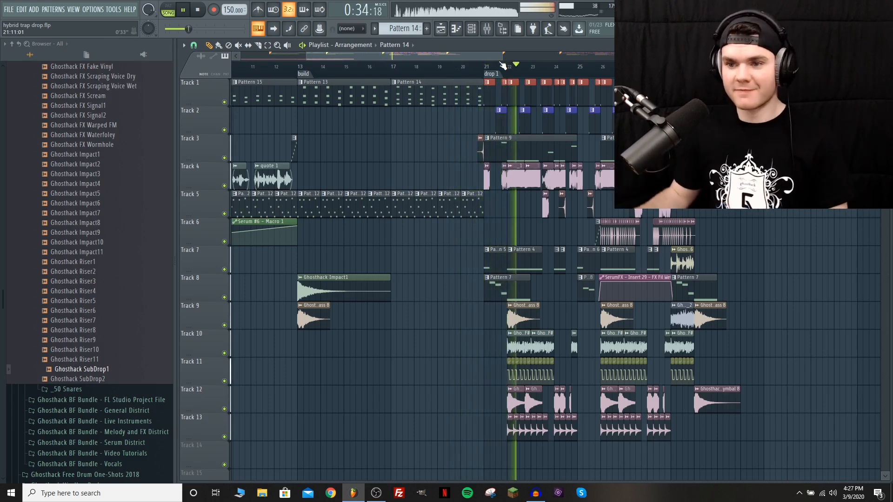
pyautogui.press('space')
pyautogui.moveTo(306, 56); pyautogui.dragTo(240, 57)
pyautogui.hotkey('ctrl', 's')
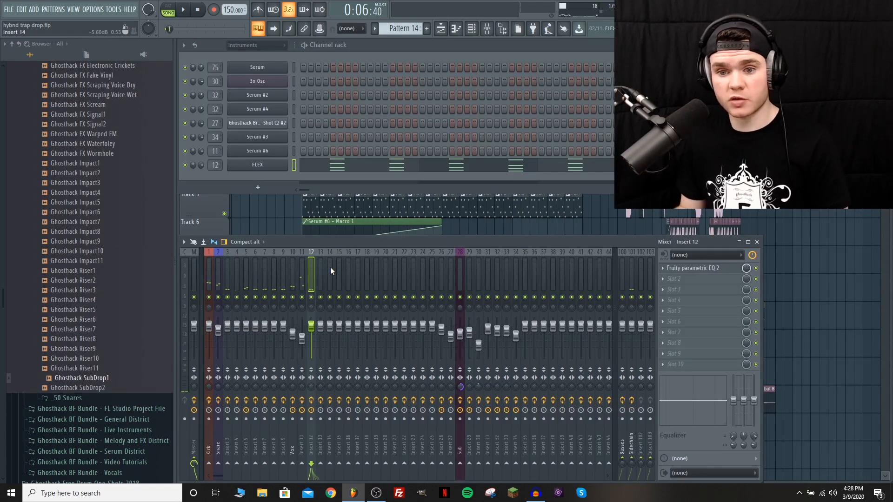
# - Play from the intro and adjust the low-end band of the Fruity parametric EQ 2 on Insert 12
pyautogui.press('space')
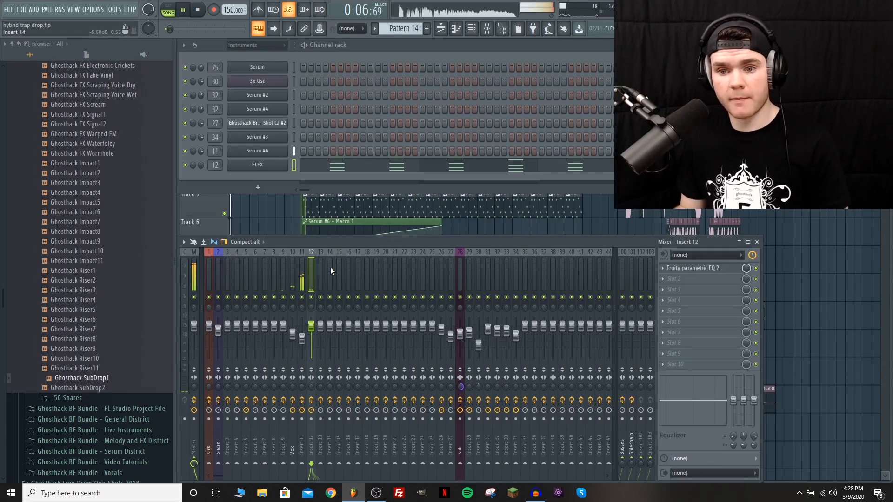
pyautogui.click(692, 268)
pyautogui.moveTo(196, 162); pyautogui.dragTo(249, 162)
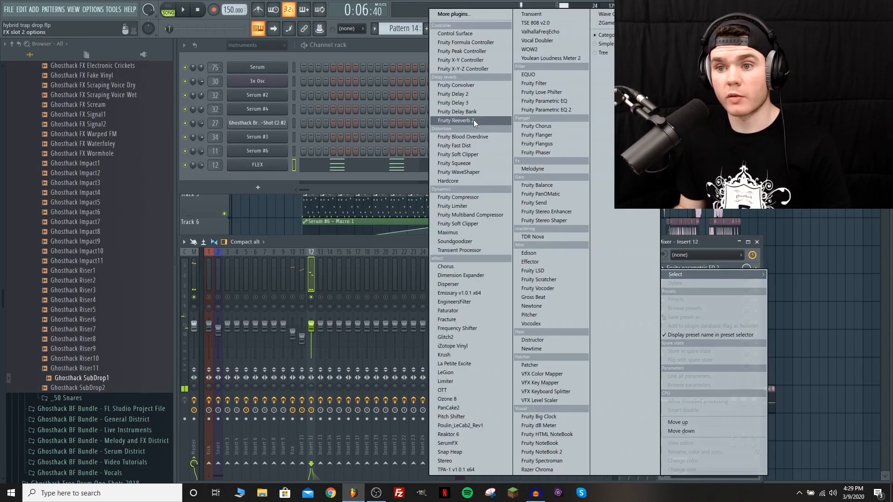
# - Add Fruity Reeverb 2 to slot 2 of Insert 12 and adjust its wet level during playback
pyautogui.click(473, 120)
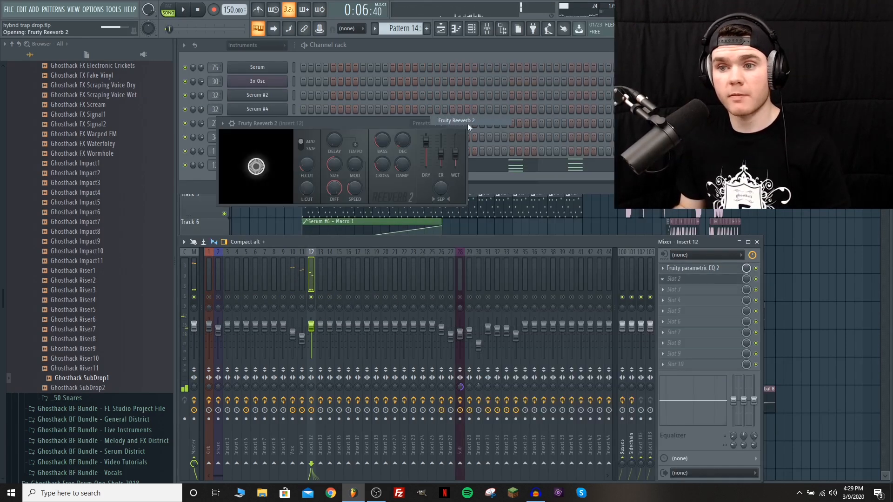
pyautogui.press('space')
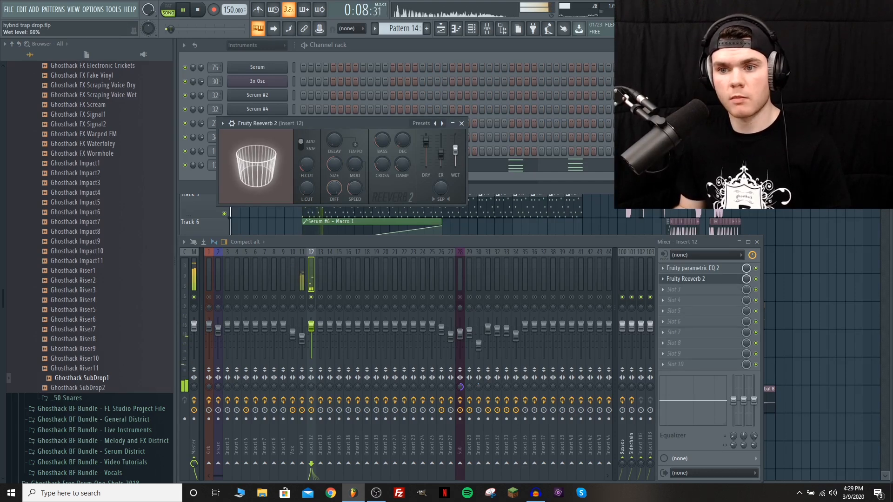
pyautogui.rightClick(311, 297)
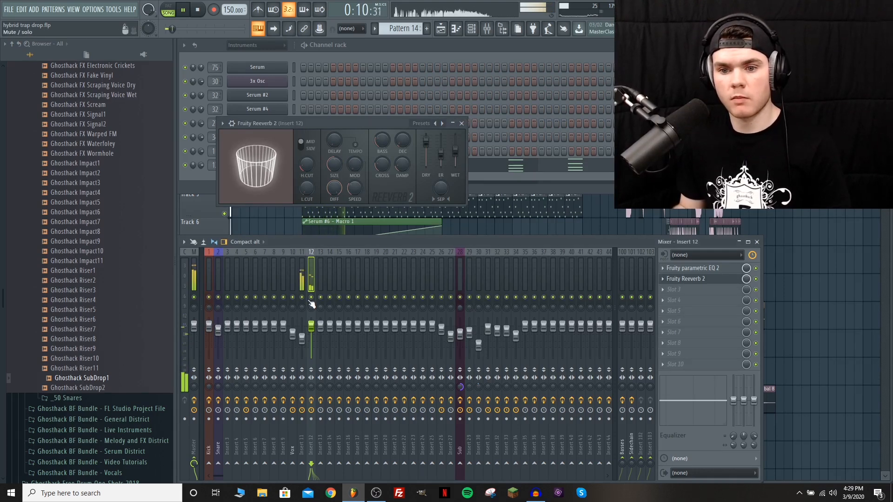
pyautogui.click(461, 123)
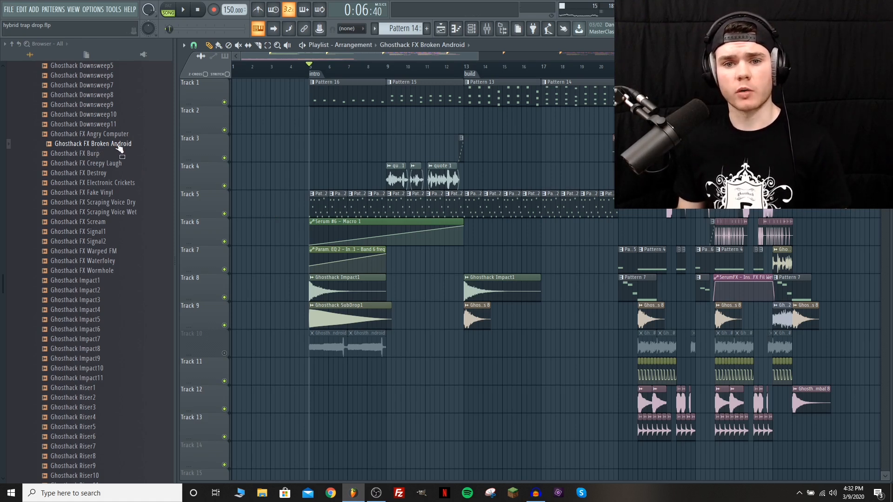
# - Preview the Ghosthack FX Broken Android sample, enable Track 10 and play it with the intro
pyautogui.click(119, 146)
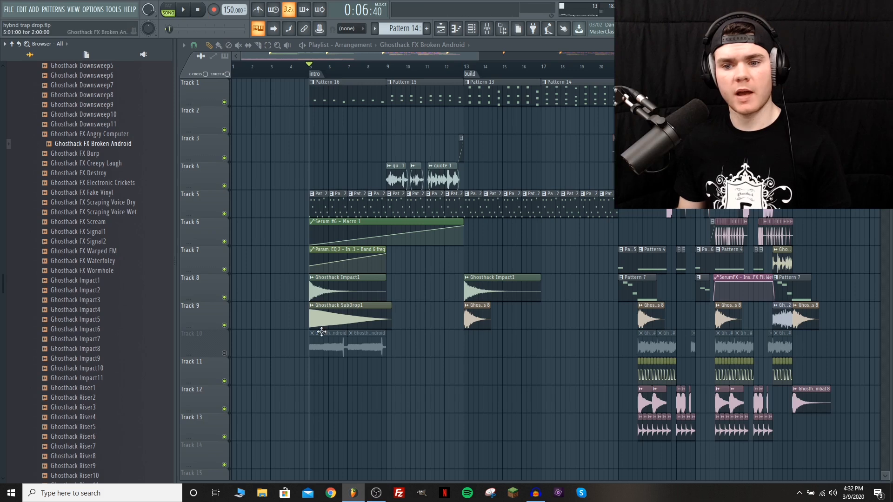
pyautogui.click(225, 353)
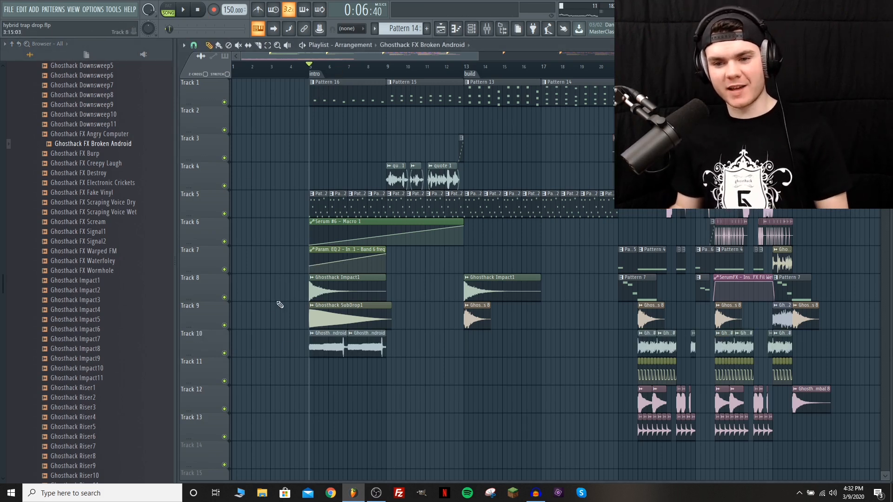
pyautogui.press('space')
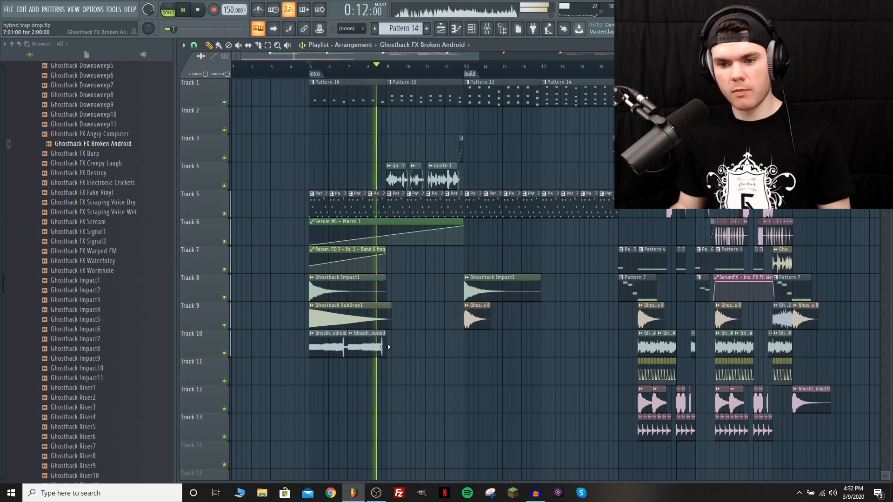
pyautogui.press('space')
# - Duplicate the Broken Android clips along Track 10 so they run from bar 5 through bar 20
pyautogui.moveTo(403, 361)
pyautogui.mouseDown()
pyautogui.moveTo(331, 347)
pyautogui.moveTo(432, 352)
pyautogui.moveTo(401, 351)
pyautogui.mouseUp()
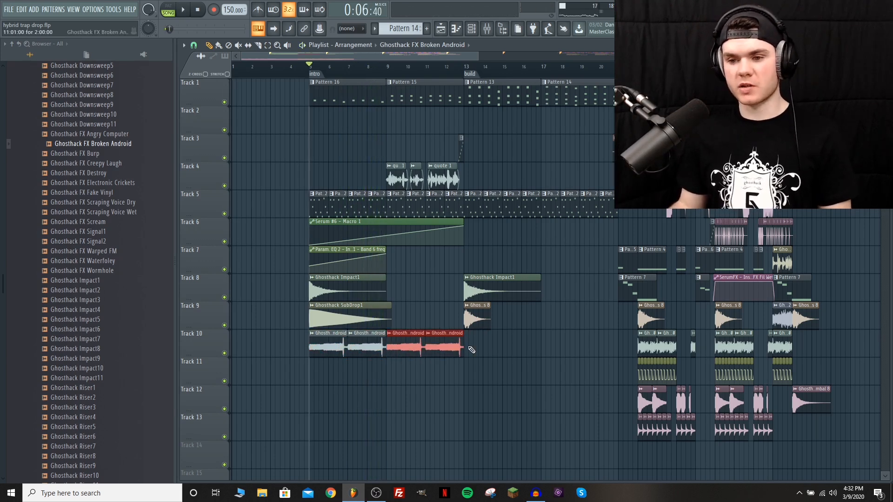
pyautogui.moveTo(518, 383); pyautogui.dragTo(309, 330)
pyautogui.hotkey('ctrl', 'b')
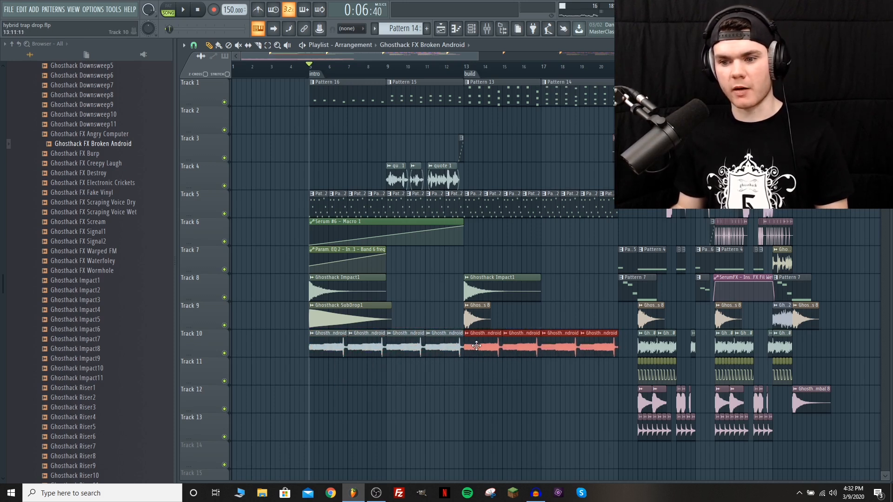
pyautogui.click(461, 397)
pyautogui.rightClick(462, 397)
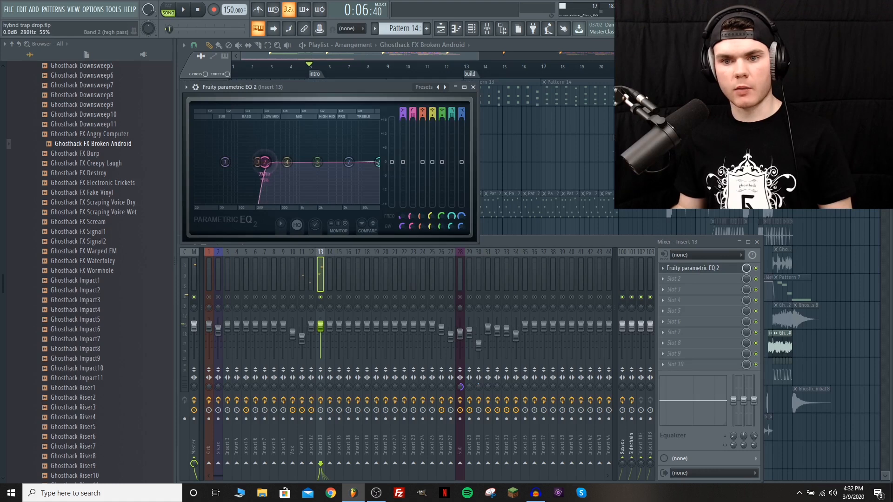
# - Set up a high-pass and a wide low-pass in the Fruity parametric EQ 2 on Insert 13 while listening
pyautogui.moveTo(264, 163); pyautogui.dragTo(272, 161)
pyautogui.press('space')
pyautogui.moveTo(412, 118); pyautogui.dragTo(412, 133)
pyautogui.moveTo(271, 163); pyautogui.dragTo(271, 163)
pyautogui.press('space')
pyautogui.moveTo(451, 226); pyautogui.dragTo(451, 212)
pyautogui.press('space')
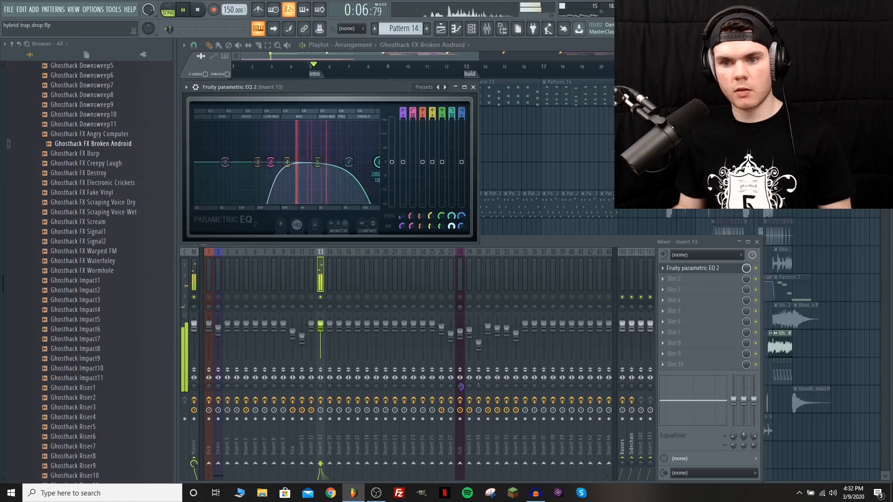
# - Notch a resonance with band 5 of the Insert 13 EQ and load SerumFX in slot 2 with Hyper/Dimension enabled
pyautogui.moveTo(317, 162); pyautogui.dragTo(302, 143)
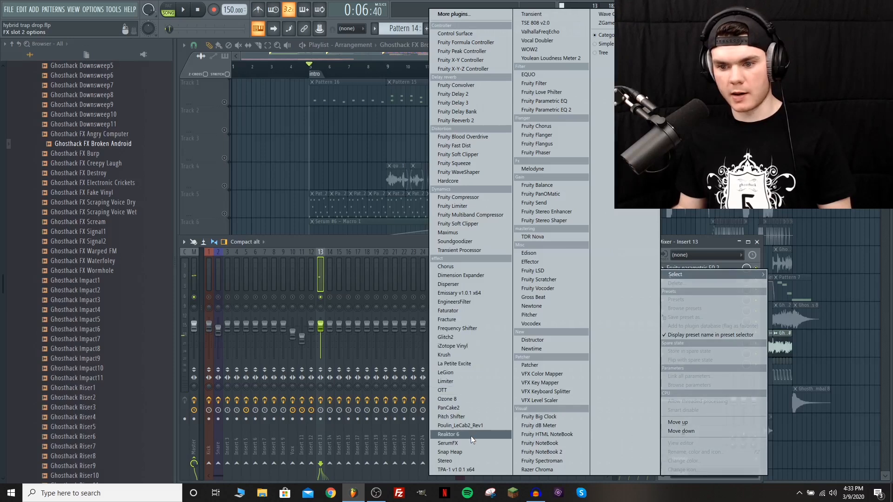
pyautogui.click(449, 443)
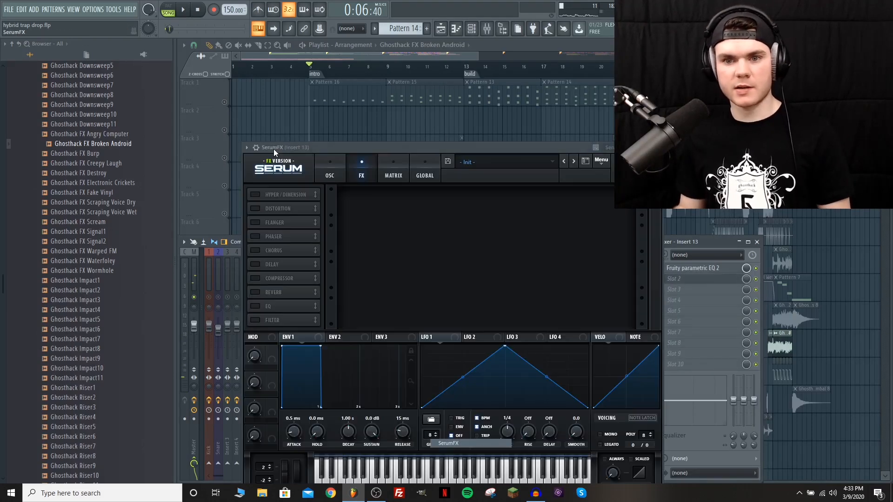
pyautogui.click(255, 195)
pyautogui.press('space')
pyautogui.moveTo(353, 149); pyautogui.dragTo(310, 101)
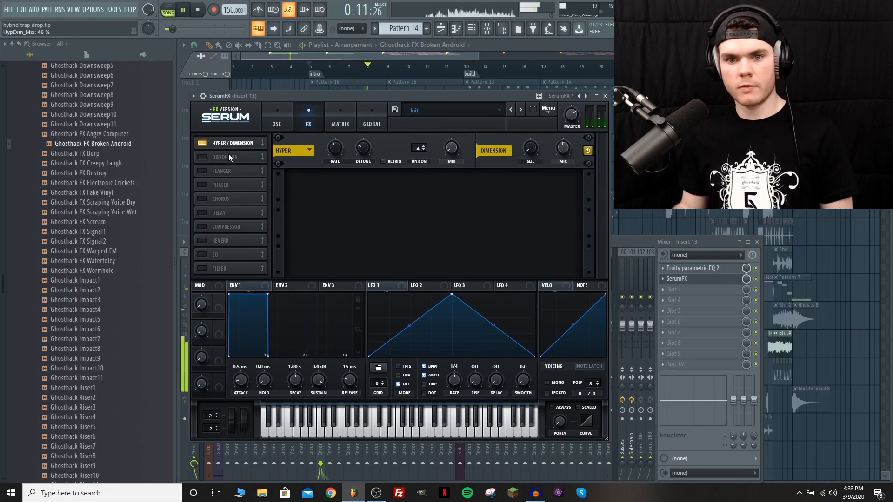
# - Enable the Flanger at 56% mix and the Phaser at 47% mix in SerumFX, checking each against the soloed sample
pyautogui.click(202, 170)
pyautogui.moveTo(567, 211); pyautogui.dragTo(568, 193)
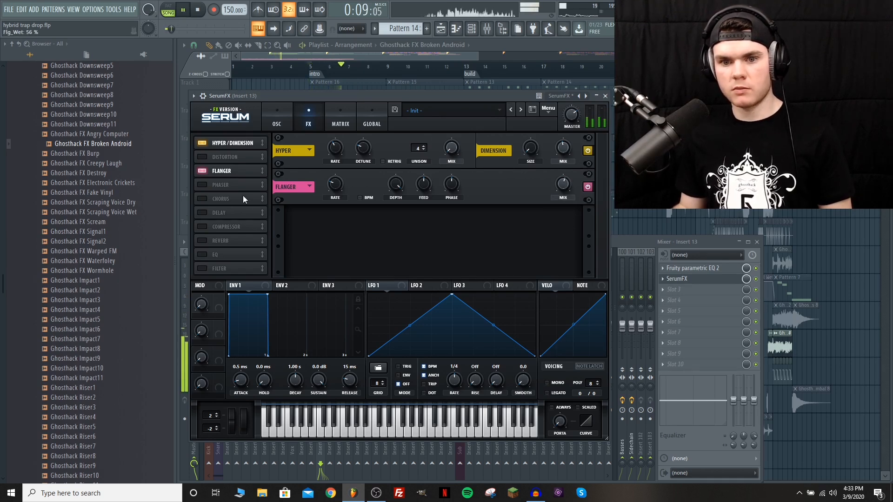
pyautogui.press('space')
pyautogui.click(202, 185)
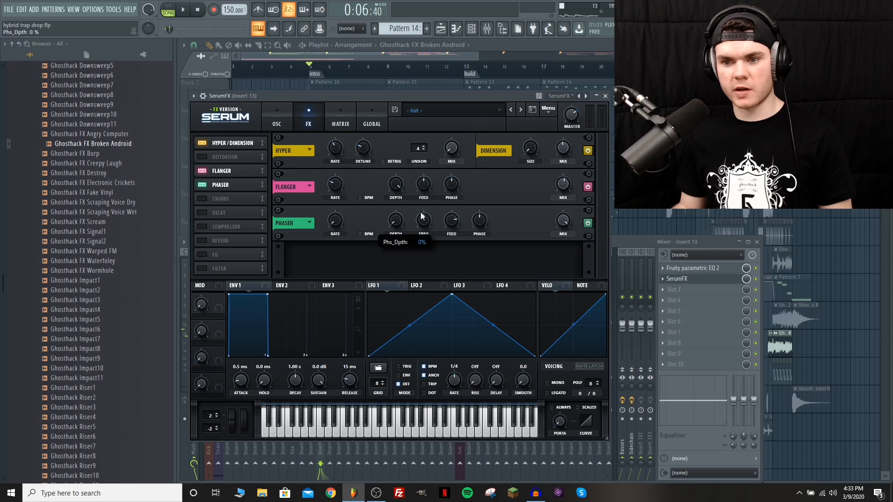
pyautogui.press('space')
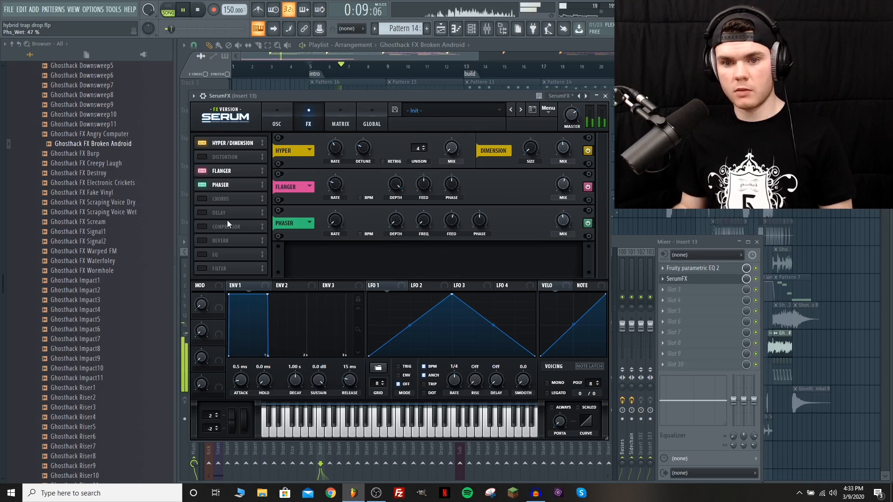
pyautogui.press('space')
# - Enable the SerumFX Chorus with the Always preset and set its mix to 49% during playback
pyautogui.click(207, 197)
pyautogui.click(309, 261)
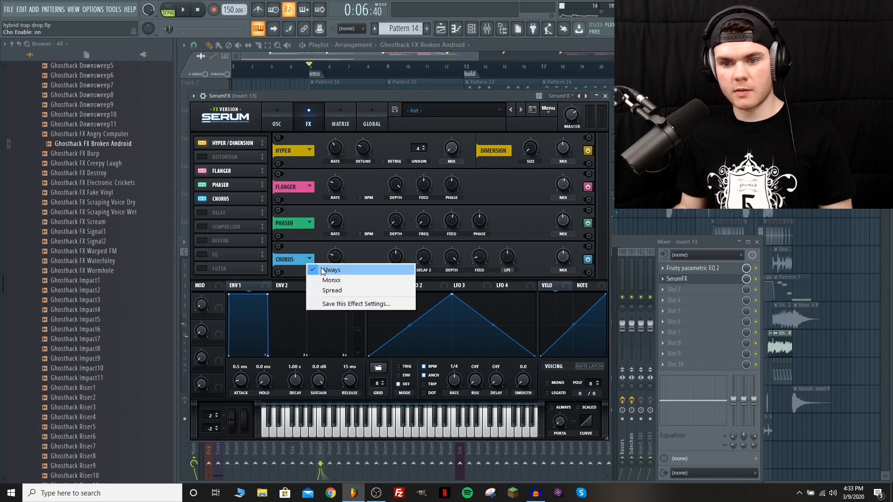
pyautogui.click(327, 270)
pyautogui.press('space')
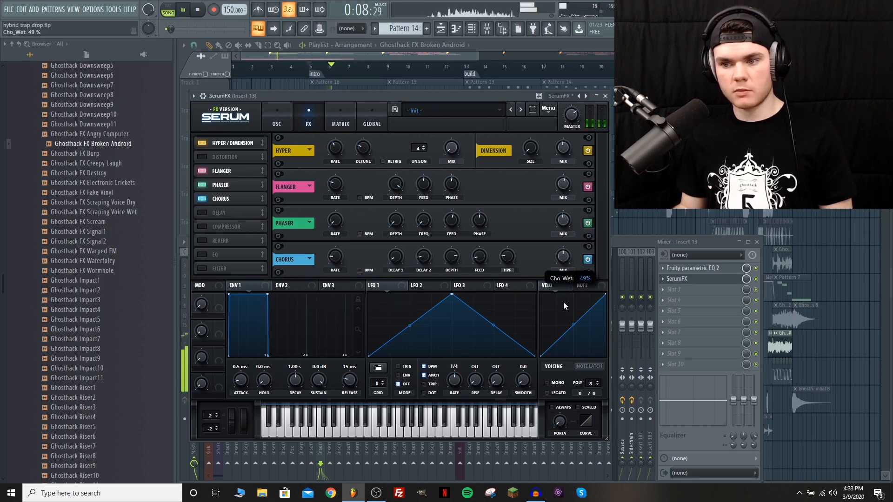
pyautogui.press('space')
# - Enable the SerumFX Reverb, set its mix to 24% and its low cut to 14% while listening
pyautogui.click(224, 241)
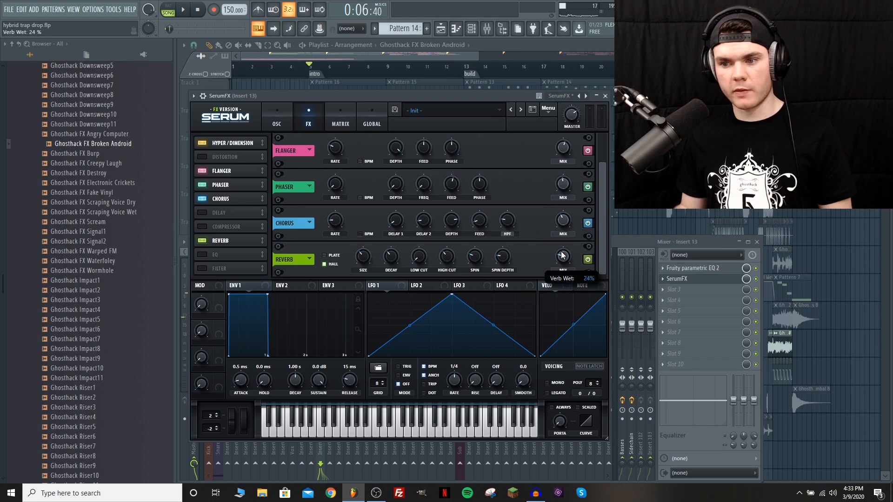
pyautogui.press('space')
pyautogui.moveTo(428, 250); pyautogui.dragTo(427, 244)
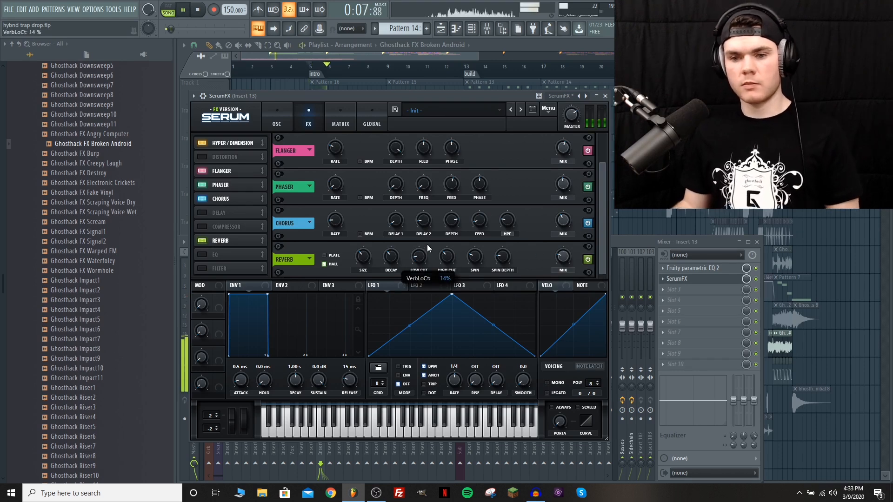
pyautogui.press('space')
# - Enable the SerumFX EQ with its low band as a low cut and Q at 40%, and close the plugin
pyautogui.click(232, 255)
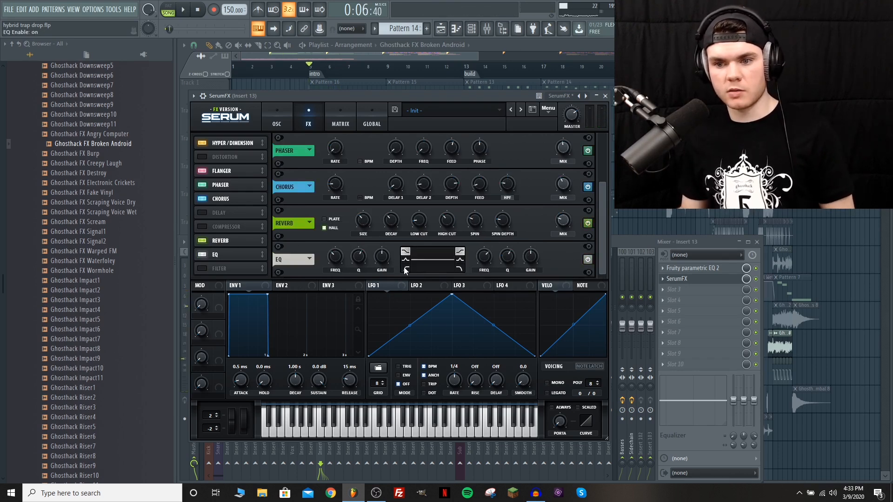
pyautogui.press('space')
pyautogui.moveTo(353, 257); pyautogui.dragTo(357, 268)
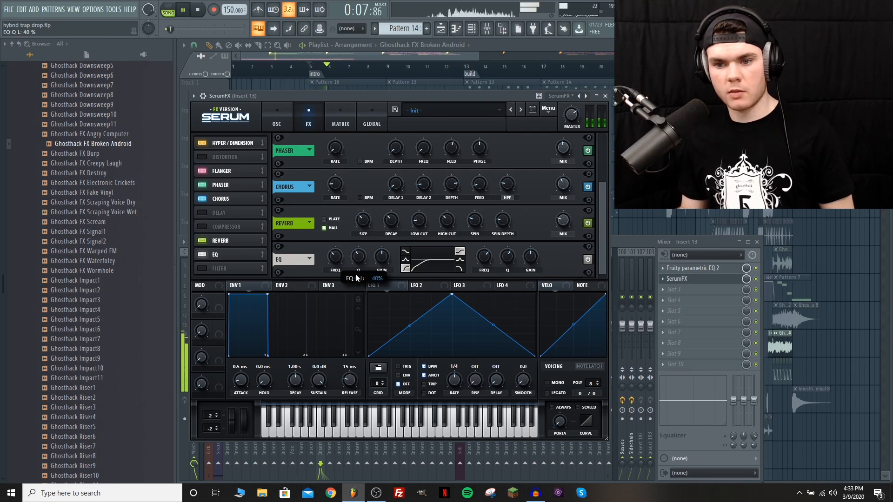
pyautogui.press('space')
pyautogui.press('Escape')
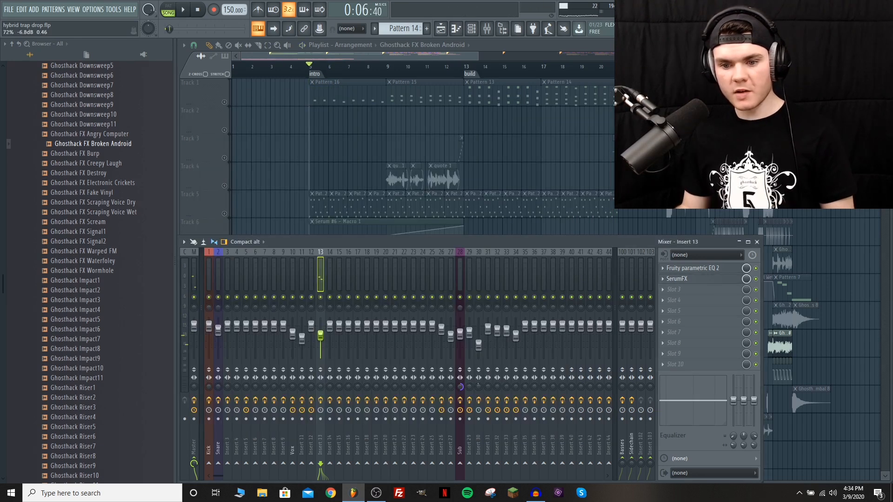
# - Unsolo Track 10 and balance Insert 13's level against the other tracks while playing the intro into the build
pyautogui.press('F9')
pyautogui.keyDown('ctrl'); pyautogui.click(225, 353); pyautogui.keyUp('ctrl')
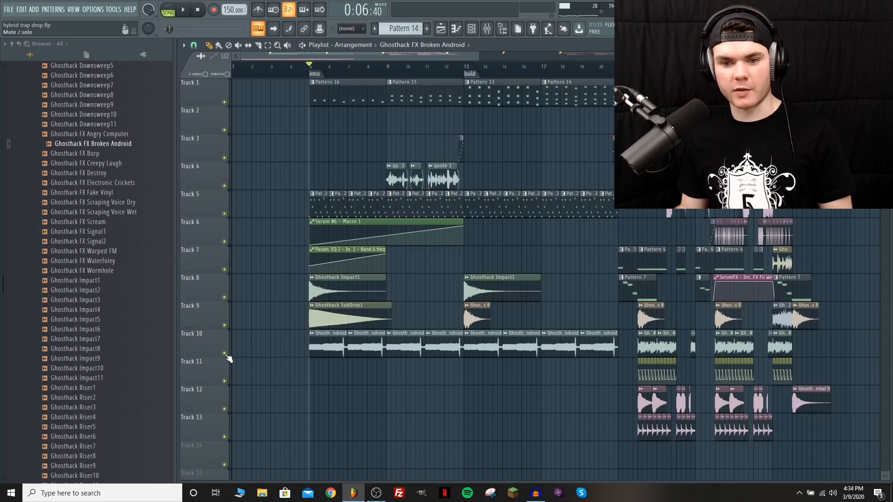
pyautogui.press('space')
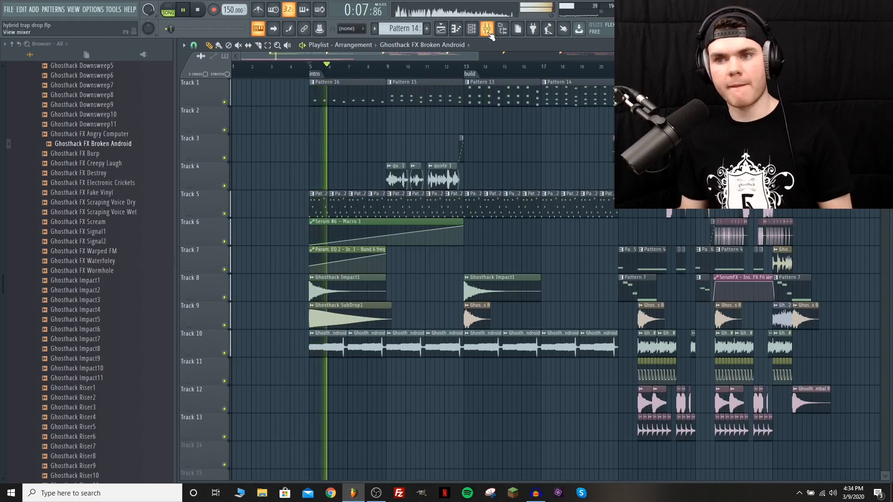
pyautogui.press('F9')
pyautogui.moveTo(324, 341); pyautogui.dragTo(324, 329)
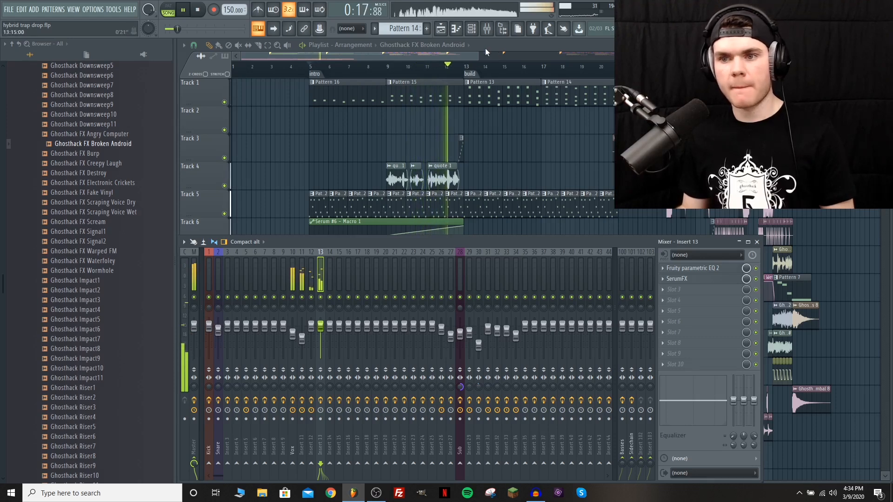
pyautogui.press('F9')
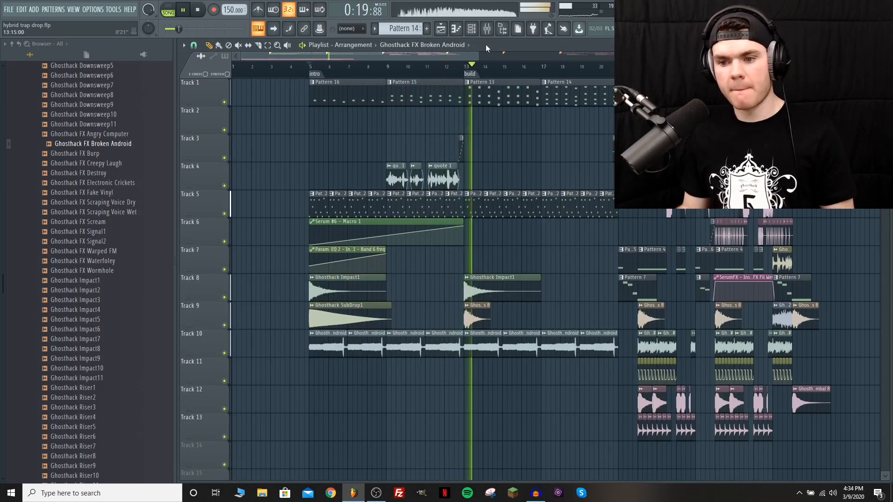
pyautogui.press('space')
# - Select bars 5 to 13 for looping, enable the Compressor in Insert 13's SerumFX and move it below the EQ
pyautogui.moveTo(310, 69); pyautogui.dragTo(455, 69)
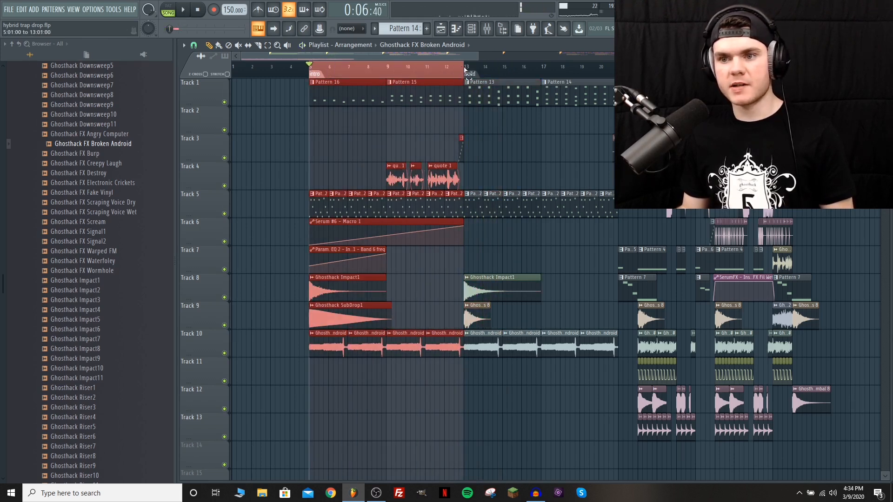
pyautogui.click(487, 28)
pyautogui.click(697, 270)
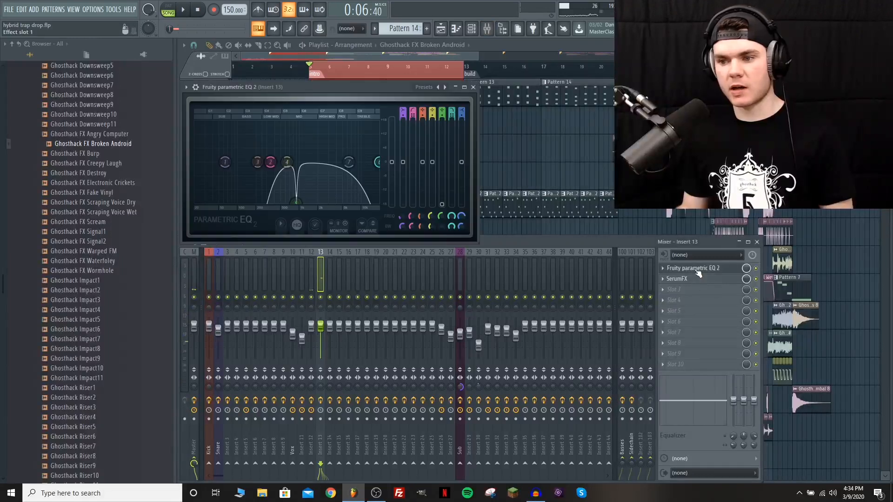
pyautogui.press('space')
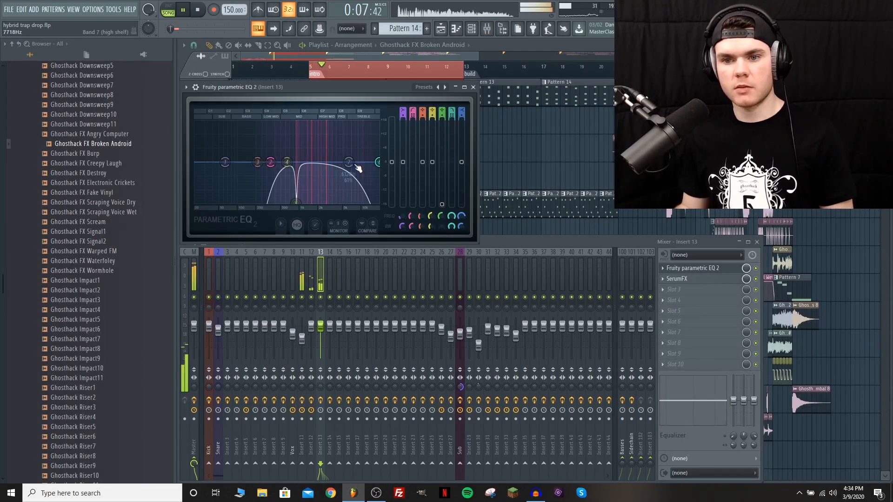
pyautogui.click(677, 279)
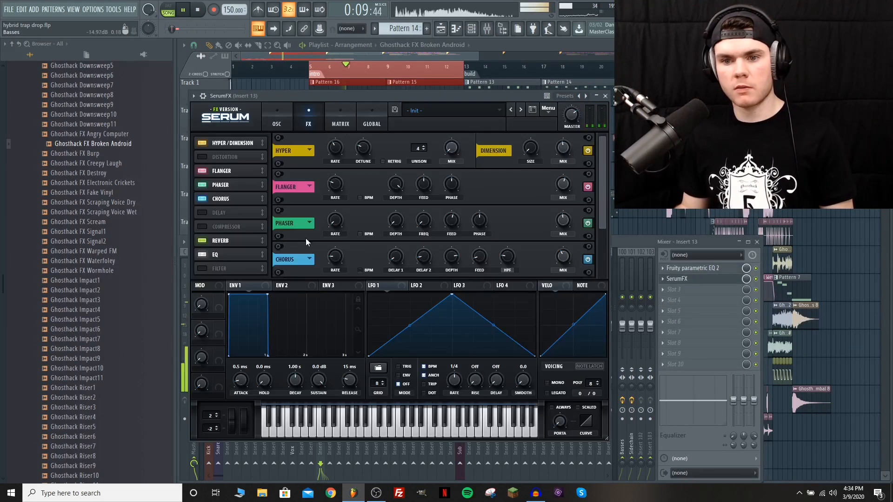
pyautogui.click(202, 226)
pyautogui.moveTo(219, 227); pyautogui.dragTo(221, 259)
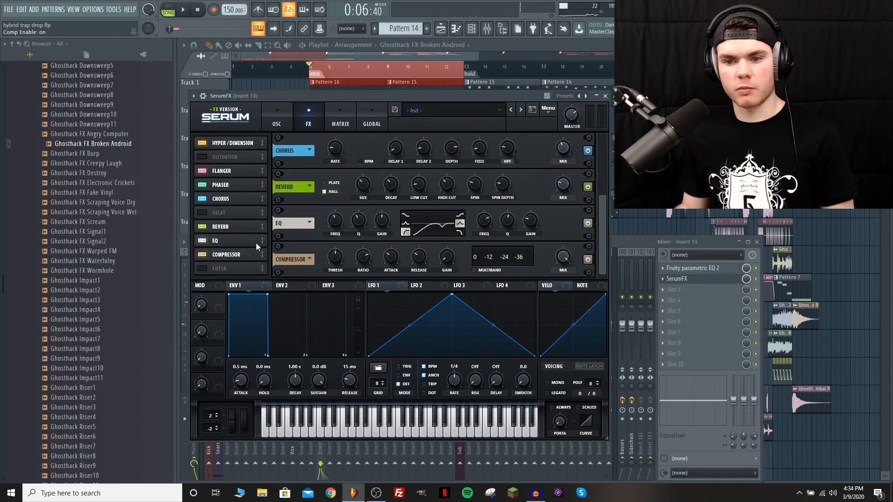
# - Solo Track 10 and switch the SerumFX Compressor on Insert 13 to multiband during playback
pyautogui.click(621, 236)
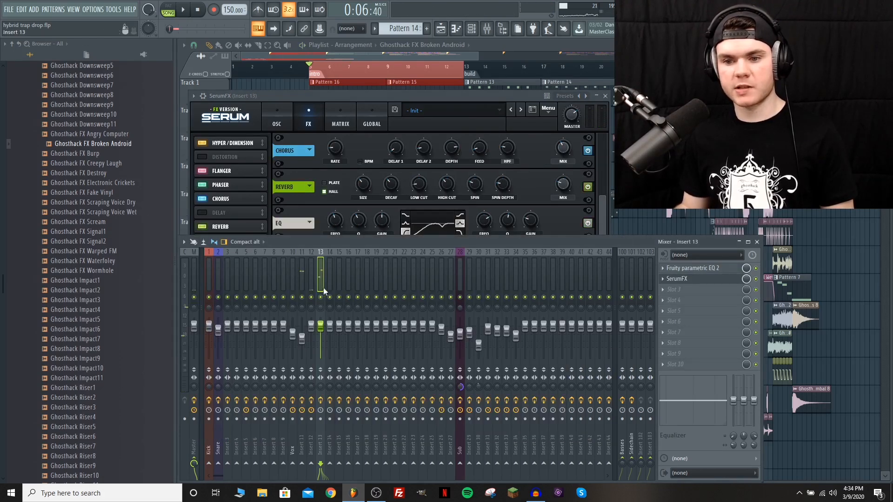
pyautogui.click(439, 52)
pyautogui.rightClick(230, 350)
pyautogui.press('space')
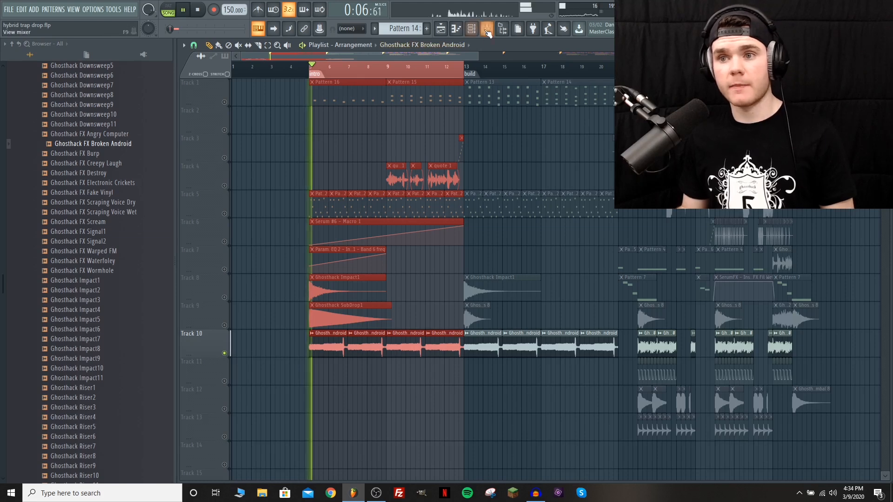
pyautogui.press('F9')
pyautogui.click(695, 280)
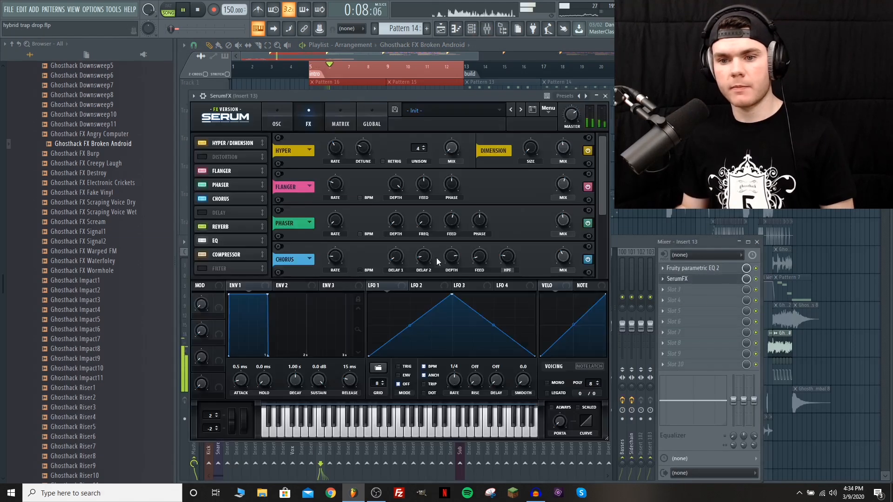
pyautogui.click(228, 255)
pyautogui.click(476, 270)
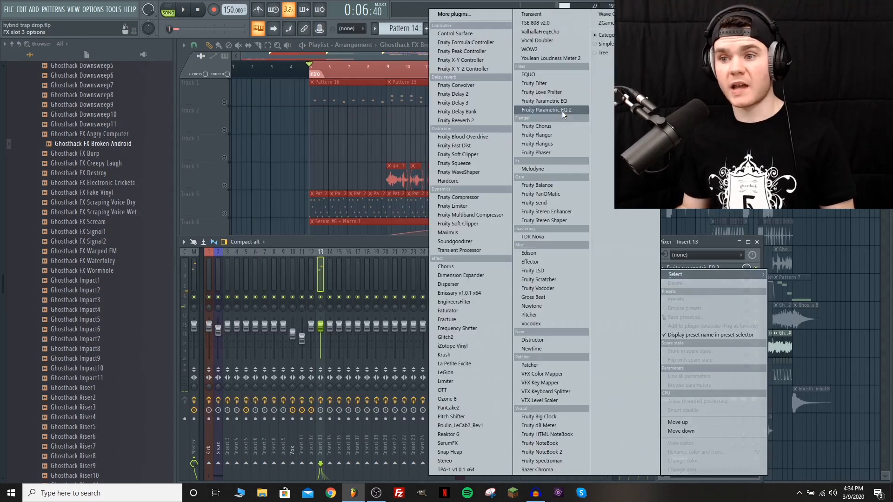
# - Load Fruity Parametric EQ 2 in slot 3 of Insert 13 and make band 4 a band pass near 1039 Hz
pyautogui.click(561, 110)
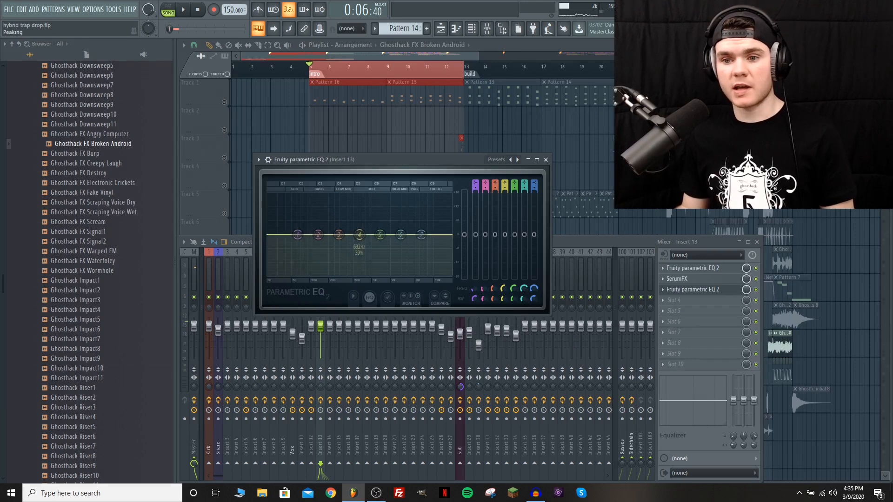
pyautogui.middleClick(359, 235)
pyautogui.middleClick(359, 235)
pyautogui.press('space')
pyautogui.moveTo(359, 234)
pyautogui.mouseDown()
pyautogui.moveTo(334, 235)
pyautogui.moveTo(373, 235)
pyautogui.mouseUp()
pyautogui.scroll(-6, 335, 235)
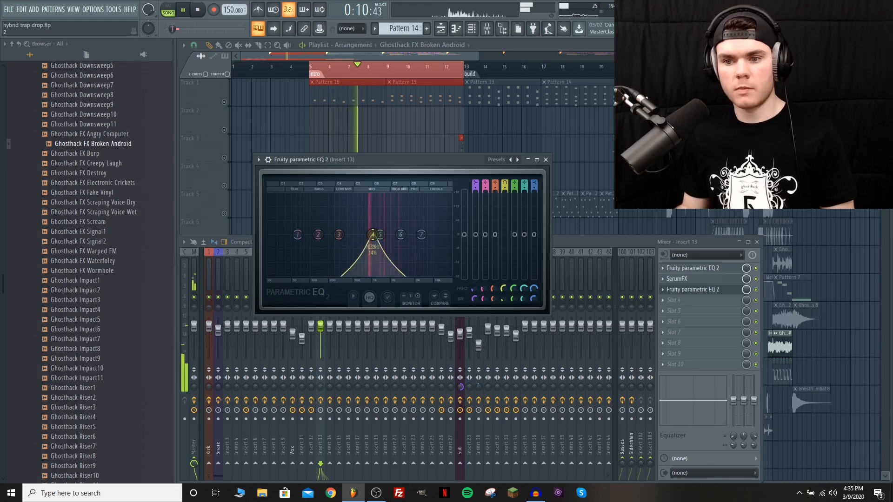
# - Set the band pass width to 39% and sweep its frequency down to about 392 Hz while listening
pyautogui.moveTo(504, 300); pyautogui.dragTo(504, 285)
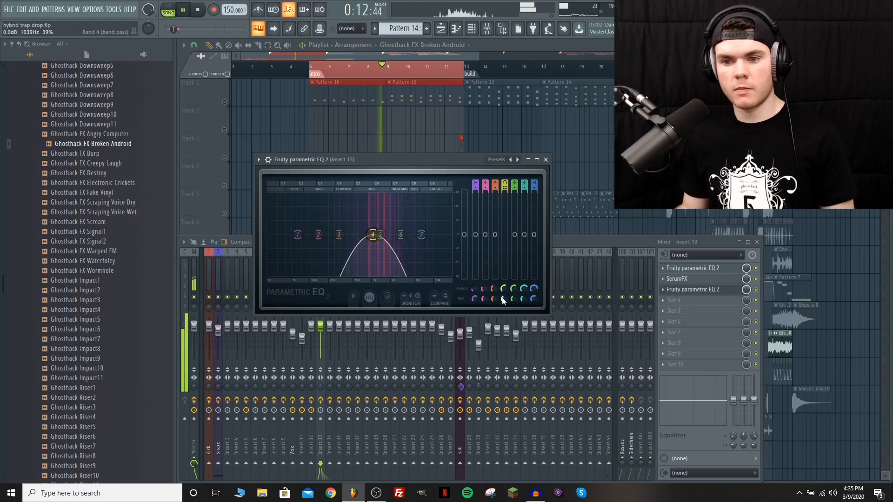
pyautogui.moveTo(372, 235); pyautogui.dragTo(352, 235)
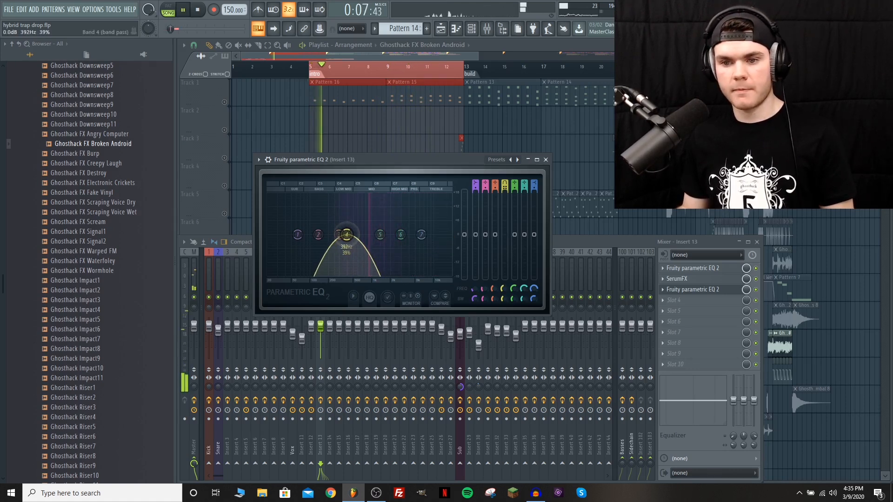
pyautogui.press('space')
# - Automate band 4's frequency on Track 11, rising to bar 9 and falling to bar 13, and repeat the clip to bar 21
pyautogui.rightClick(507, 293)
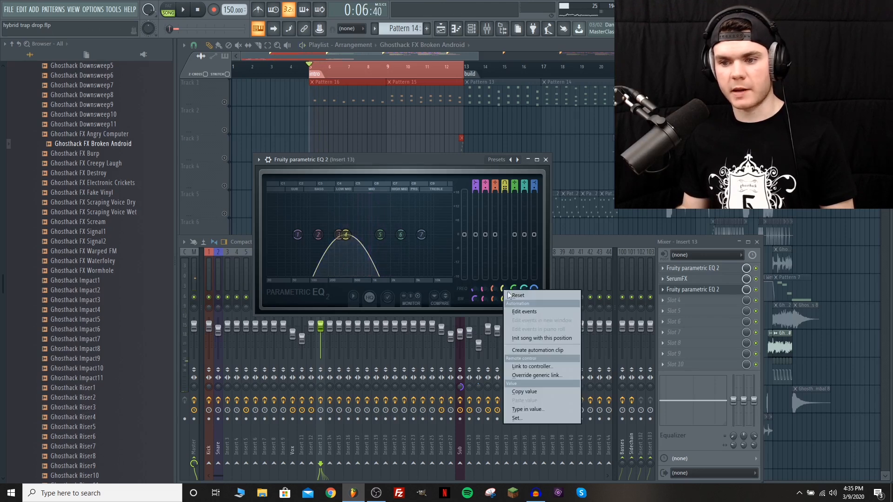
pyautogui.click(534, 349)
pyautogui.click(522, 47)
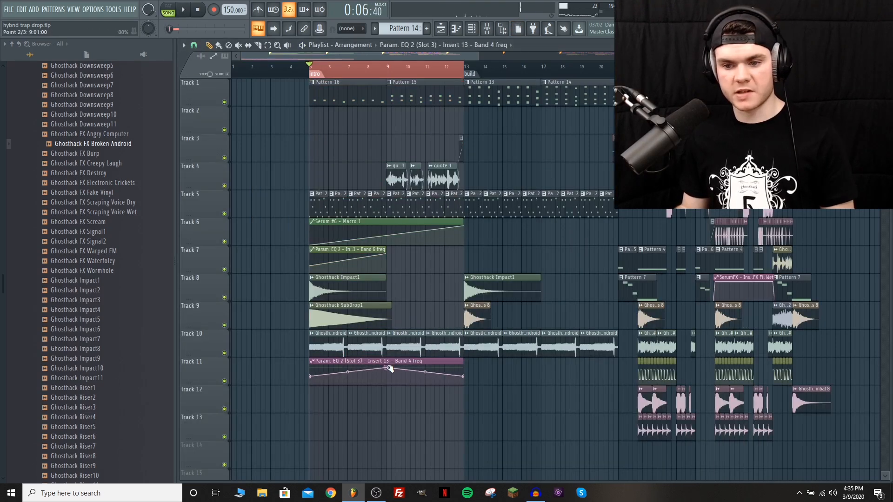
pyautogui.press('space')
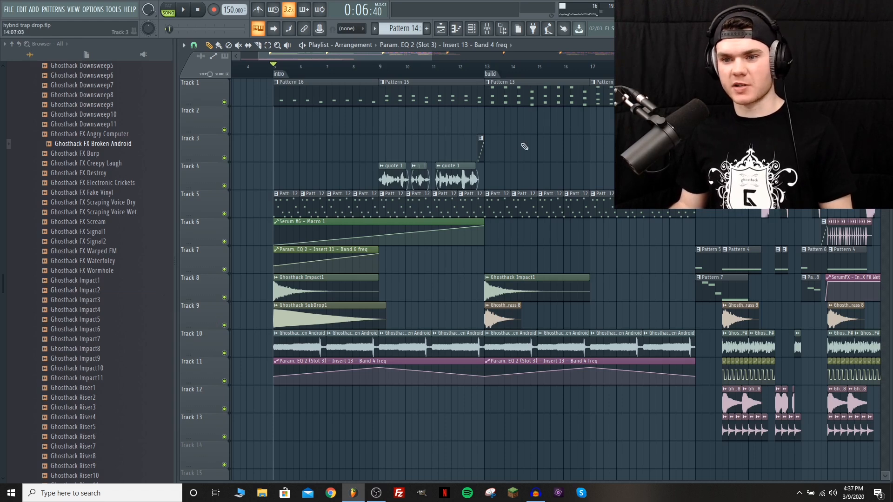
# - Play the build section from bar 13 to hear the layered textures
pyautogui.moveTo(418, 56); pyautogui.dragTo(458, 56)
pyautogui.press('space')
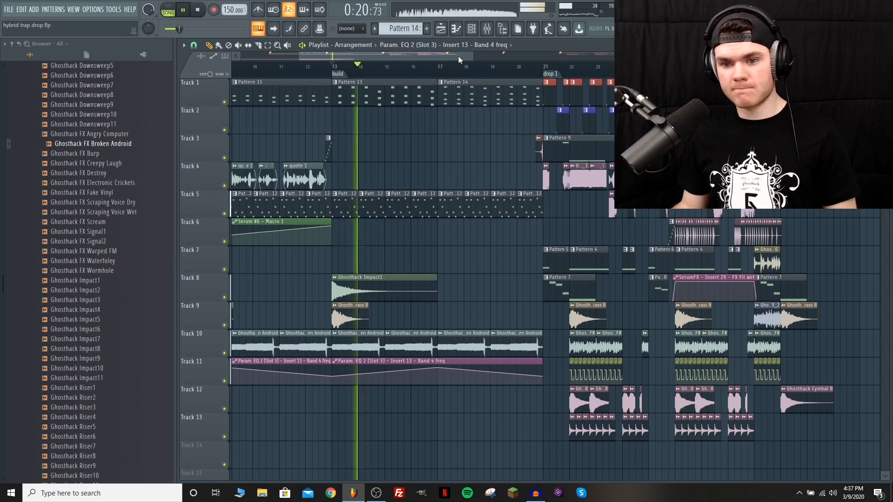
pyautogui.press('space')
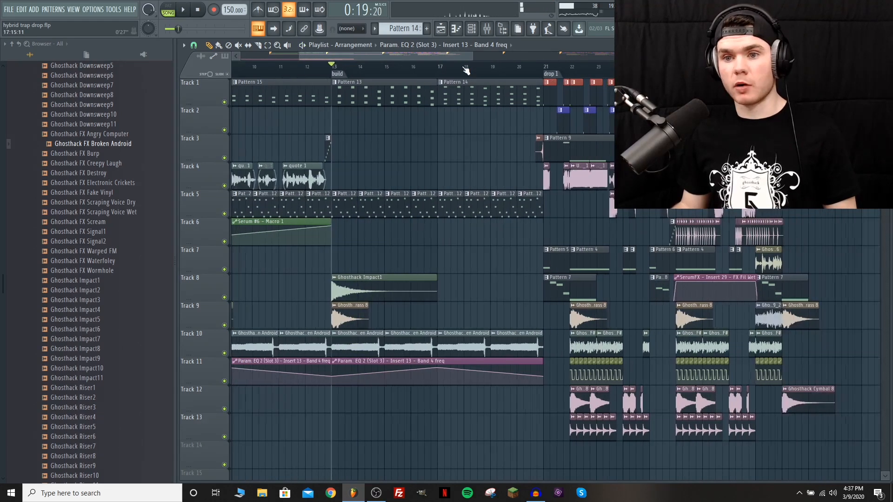
# - Move the melody clips Pattern 16, 15, 13 and 14 from Track 1 down to Track 12
pyautogui.scroll(-4, 466, 69)
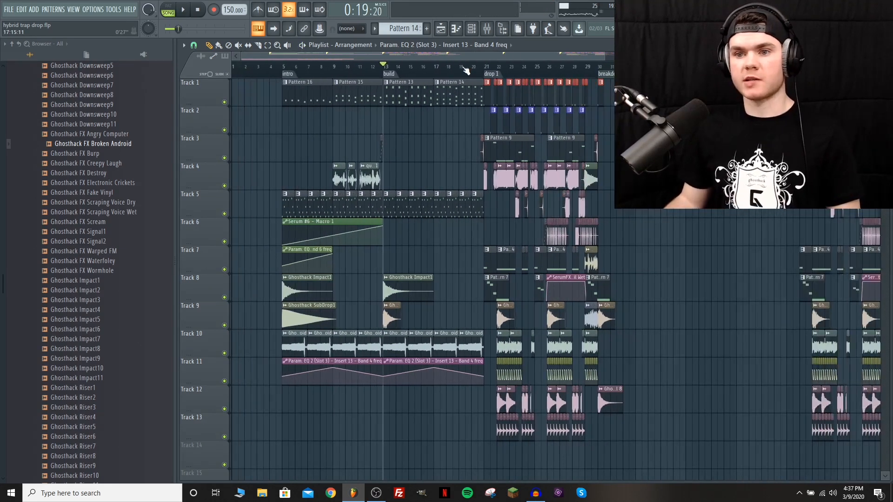
pyautogui.hotkey('shift', 'Down')
pyautogui.hotkey('shift', 'Down')
pyautogui.hotkey('shift', 'Down')
pyautogui.hotkey('shift', 'Down')
pyautogui.hotkey('shift', 'Down')
pyautogui.hotkey('shift', 'Down')
pyautogui.hotkey('shift', 'Down')
pyautogui.hotkey('shift', 'Down')
pyautogui.hotkey('shift', 'Down')
pyautogui.hotkey('shift', 'Down')
pyautogui.hotkey('shift', 'Down')
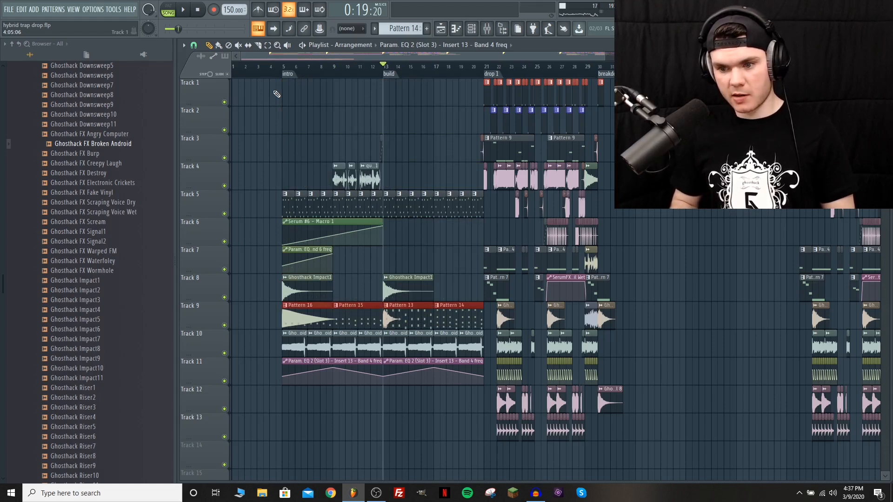
pyautogui.scroll(4, 415, 76)
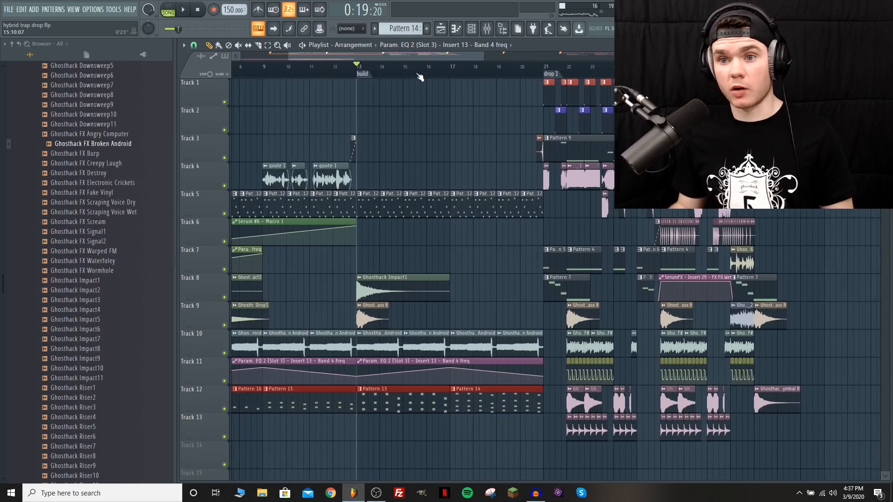
# - Place the Foley Kick (23) sample on Track 1 at bar 13 and audition it with the build
pyautogui.press('space')
pyautogui.scroll(2, 420, 74)
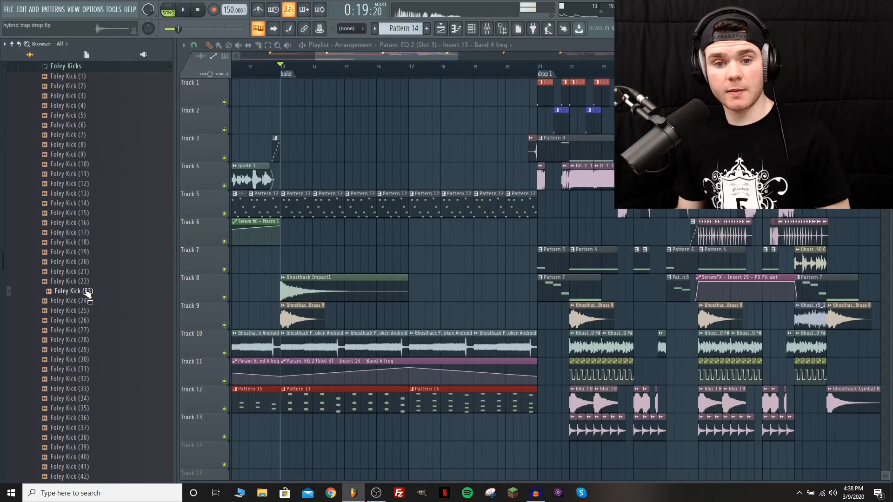
pyautogui.moveTo(88, 294); pyautogui.dragTo(296, 104)
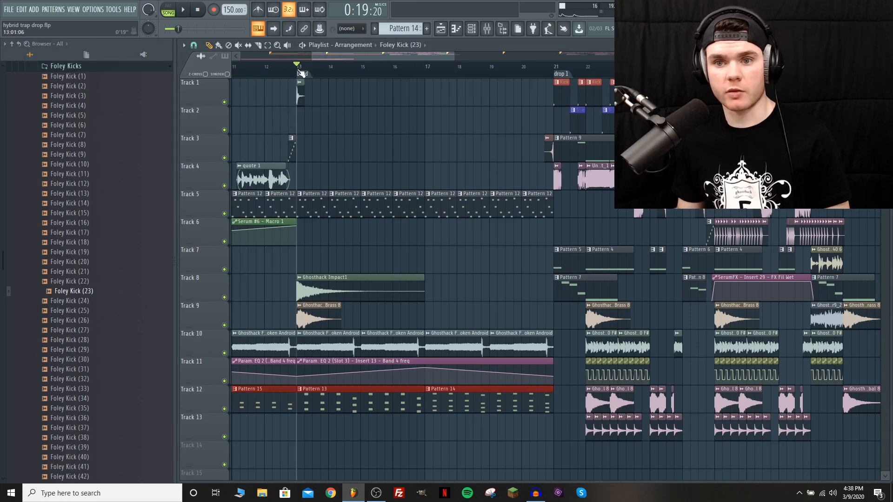
pyautogui.press('space')
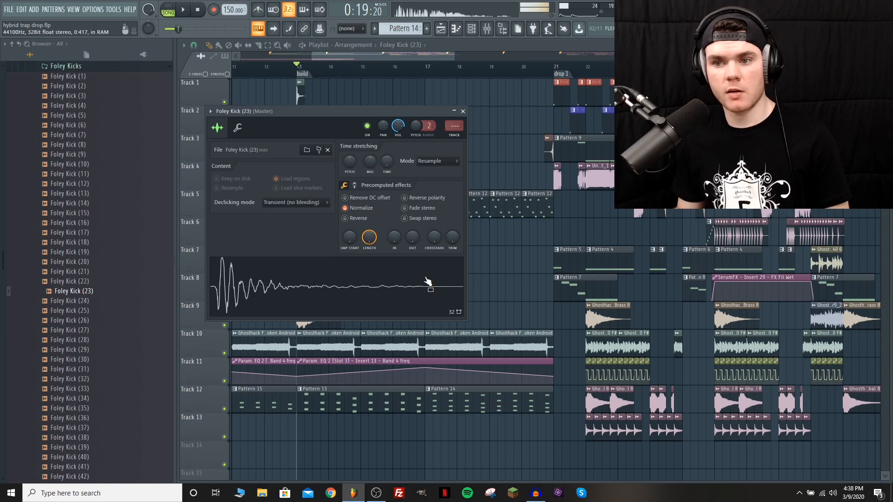
pyautogui.click(462, 111)
pyautogui.scroll(3, 348, 70)
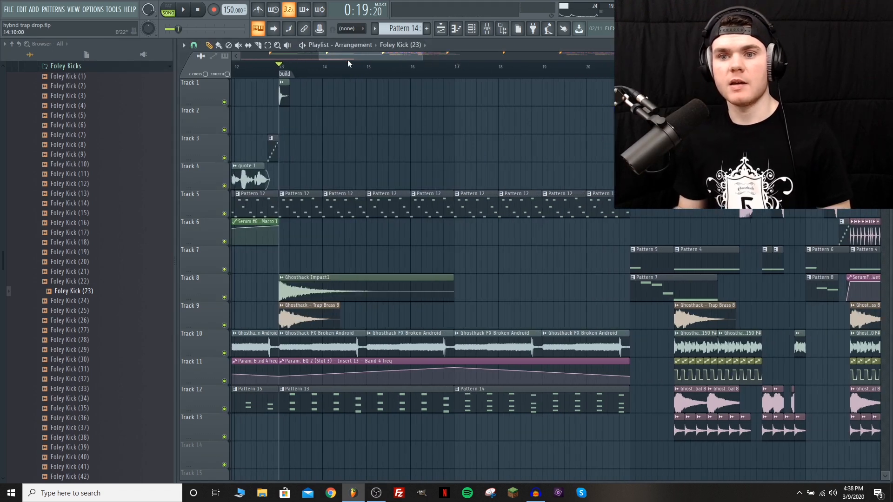
# - Leave the General District samples and add Ghosthack Snare 1 from the Small Hip Hop Pack to Track 2 in the build
pyautogui.scroll(5, 100, 193)
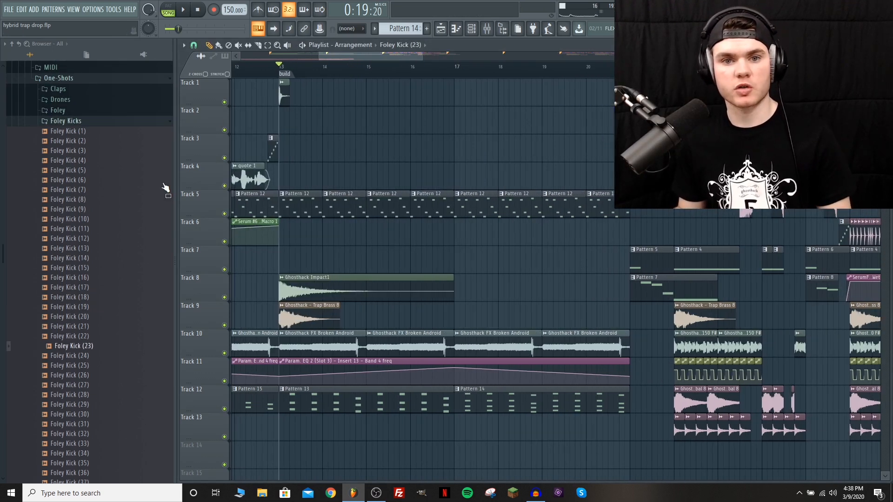
pyautogui.scroll(3, 100, 193)
pyautogui.click(70, 242)
pyautogui.click(62, 199)
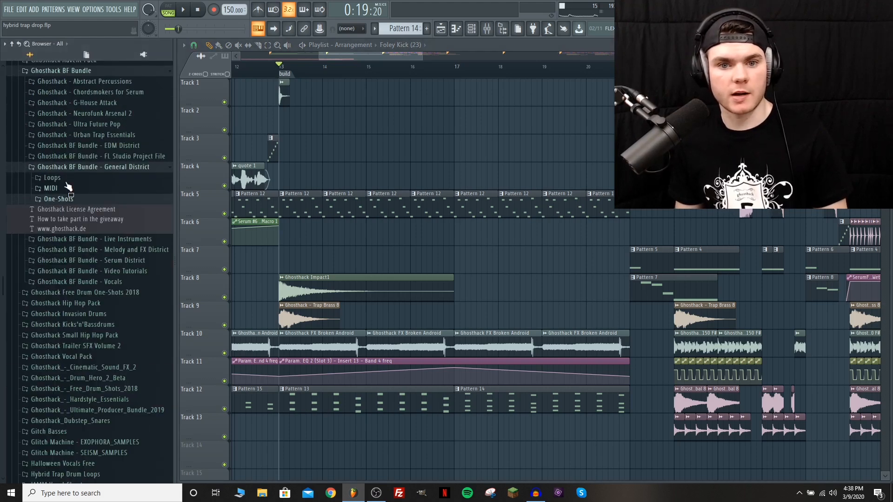
pyautogui.click(84, 167)
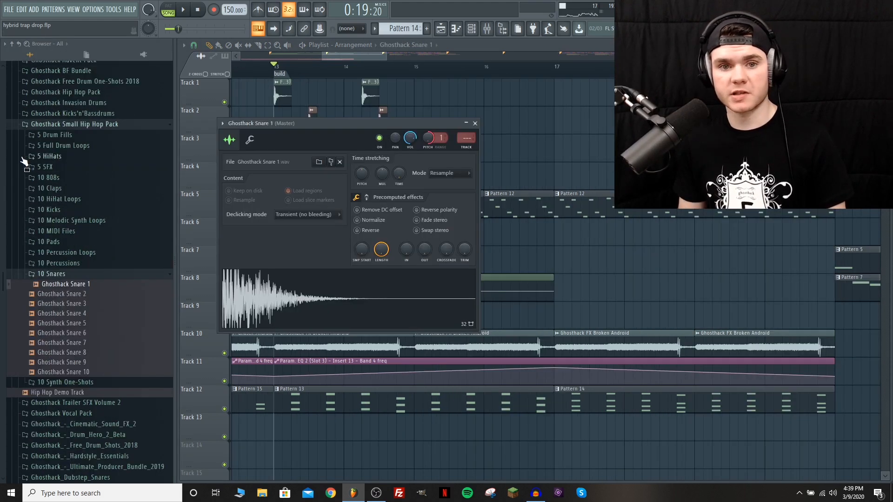
pyautogui.scroll(-3, 23, 160)
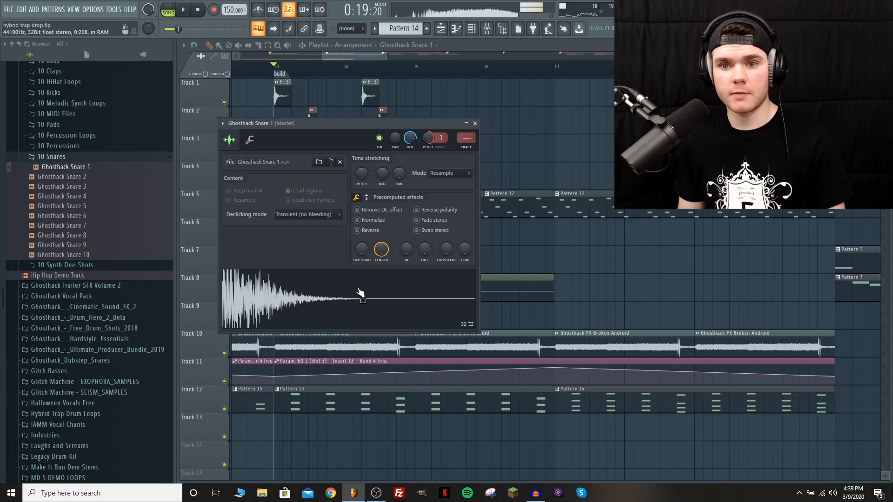
pyautogui.click(475, 124)
# - Solo Track 1 and raise the high-pass cutoff of Fruity Parametric EQ 2 on Insert 5 while checking the drum loop
pyautogui.rightClick(224, 103)
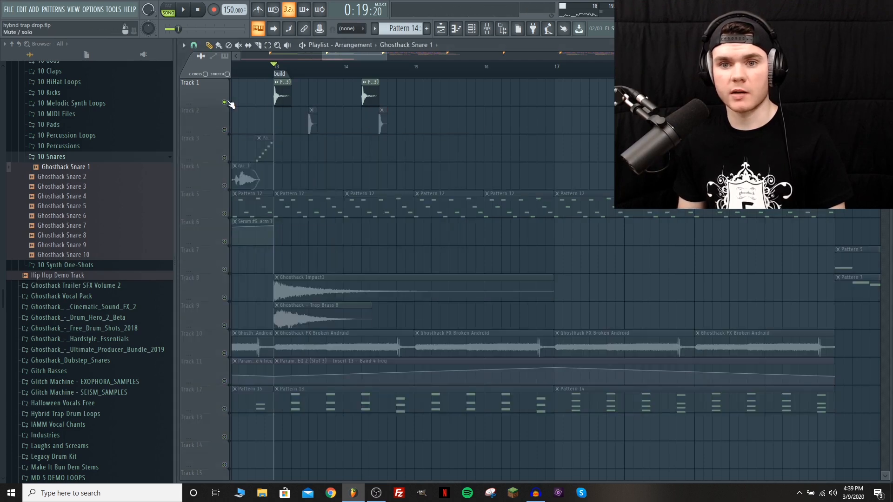
pyautogui.press('space')
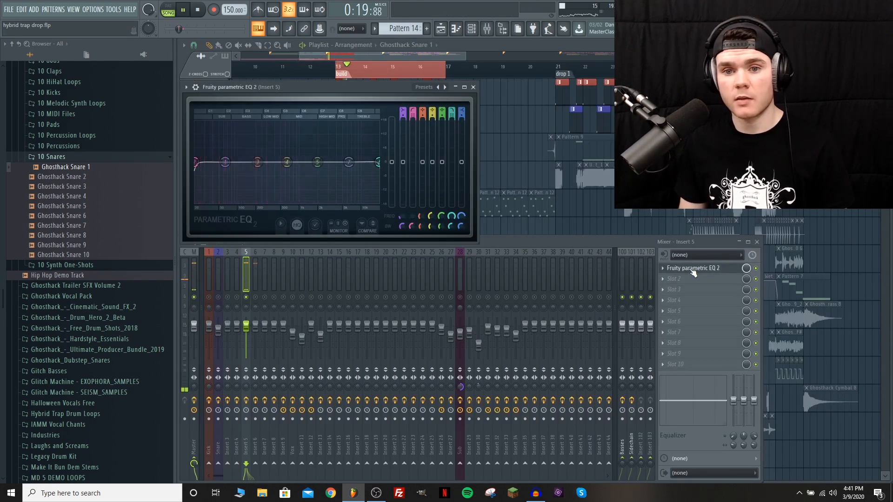
pyautogui.press('space')
pyautogui.moveTo(196, 162); pyautogui.dragTo(211, 163)
pyautogui.press('space')
pyautogui.click(582, 44)
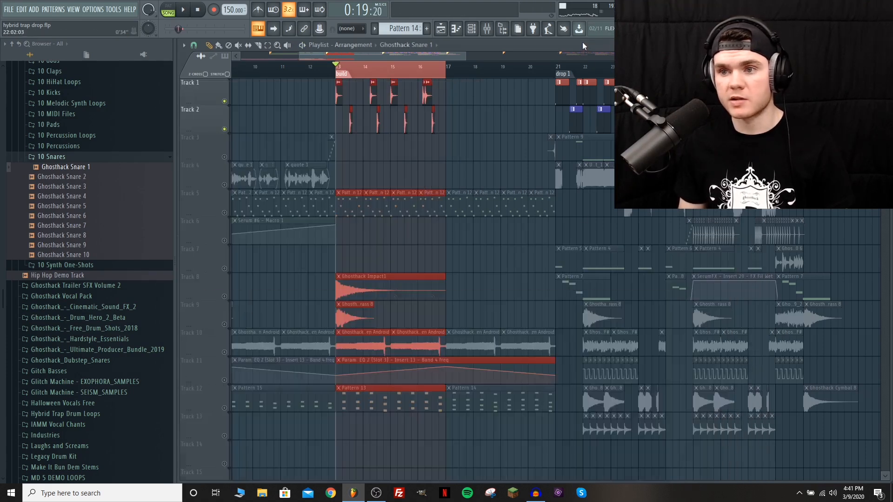
# - Set Foley Kick (23)'s pitch range to 3 and lower its channel pitch to -300 cents during playback
pyautogui.rightClick(377, 97)
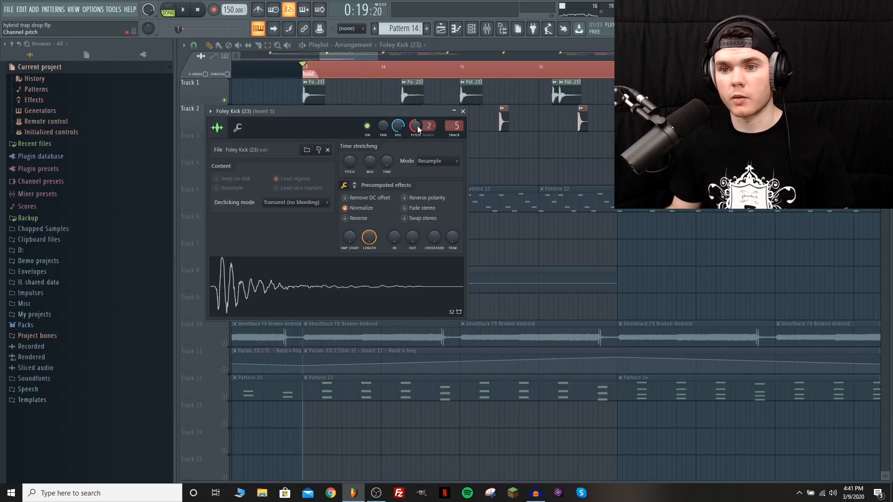
pyautogui.press('space')
pyautogui.moveTo(428, 126); pyautogui.dragTo(416, 140)
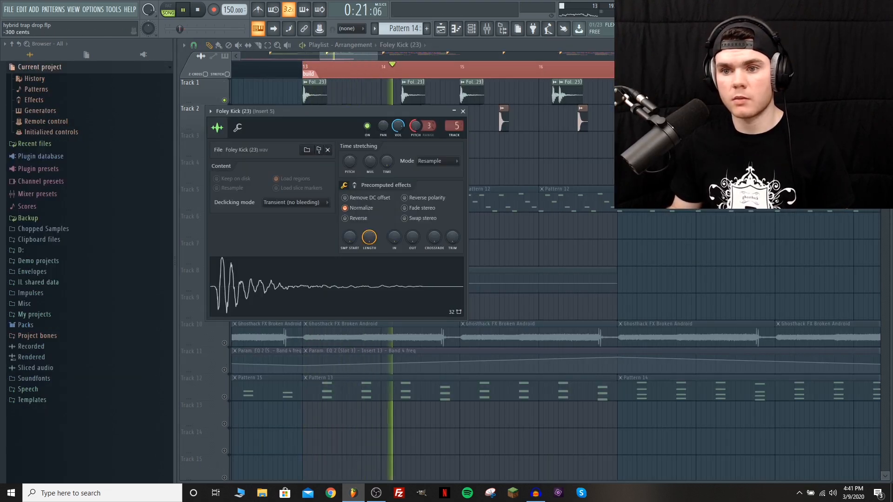
# - Set the band 2 high pass of Insert 5's Fruity Parametric EQ 2 to 33 Hz while the loop plays
pyautogui.press('F9')
pyautogui.click(716, 273)
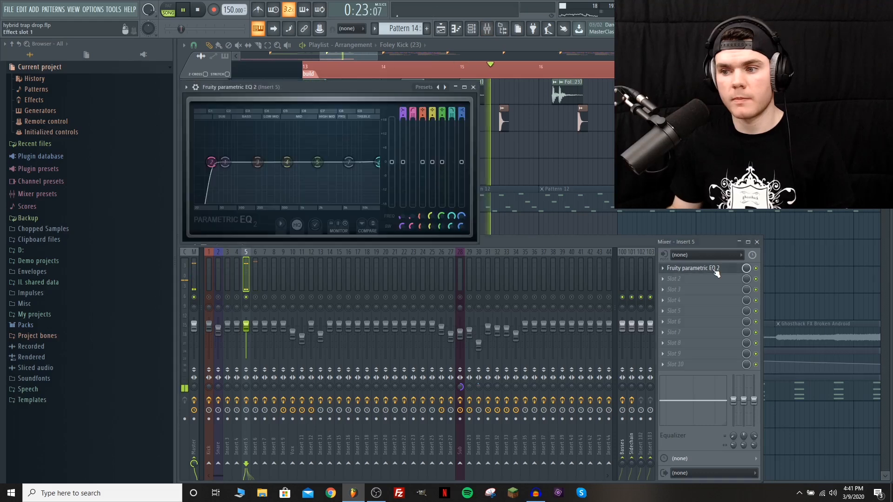
pyautogui.moveTo(212, 162); pyautogui.dragTo(208, 162)
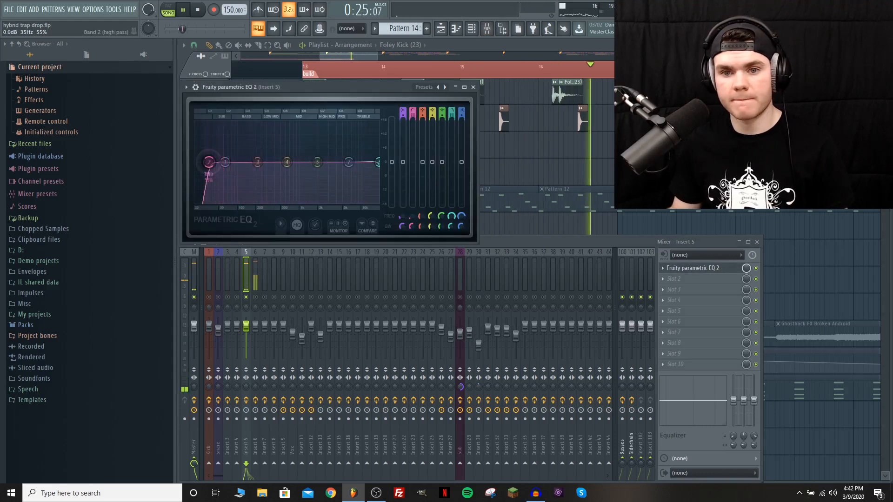
pyautogui.press('space')
pyautogui.click(697, 268)
# - Add Fruity Soft Clipper after the EQ in Insert 5's effect chain and play the loop
pyautogui.click(664, 279)
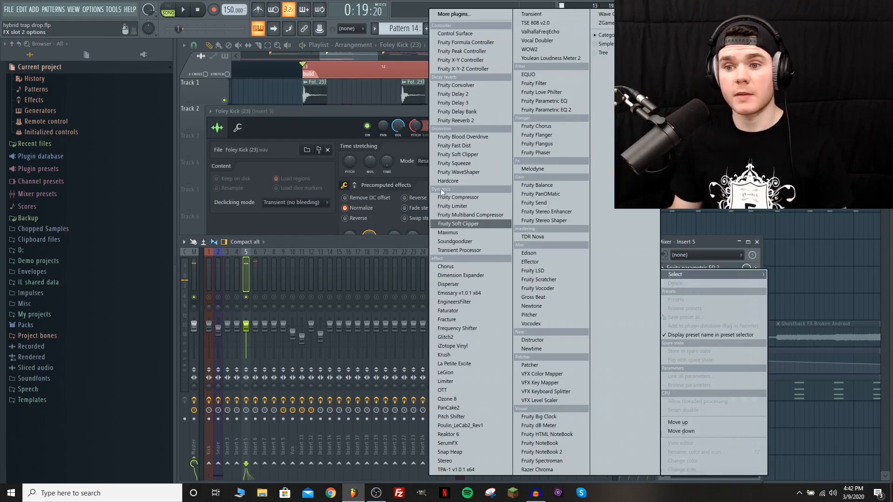
pyautogui.click(469, 155)
pyautogui.press('space')
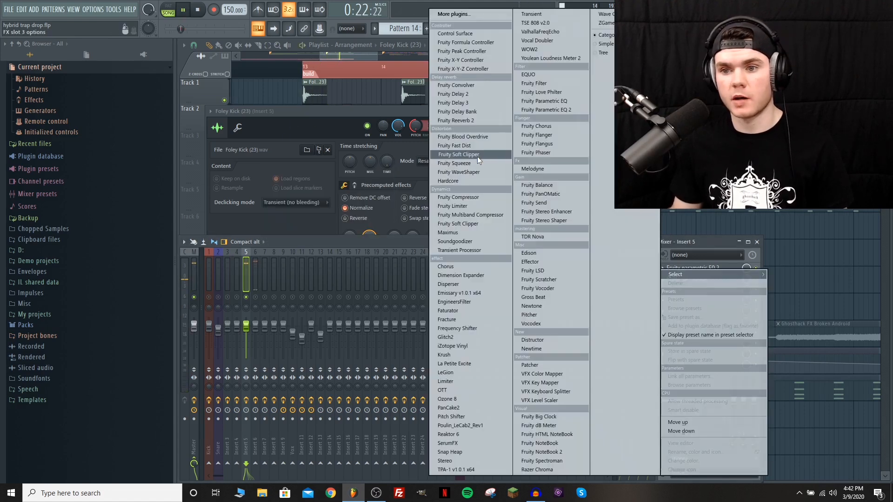
pyautogui.click(478, 158)
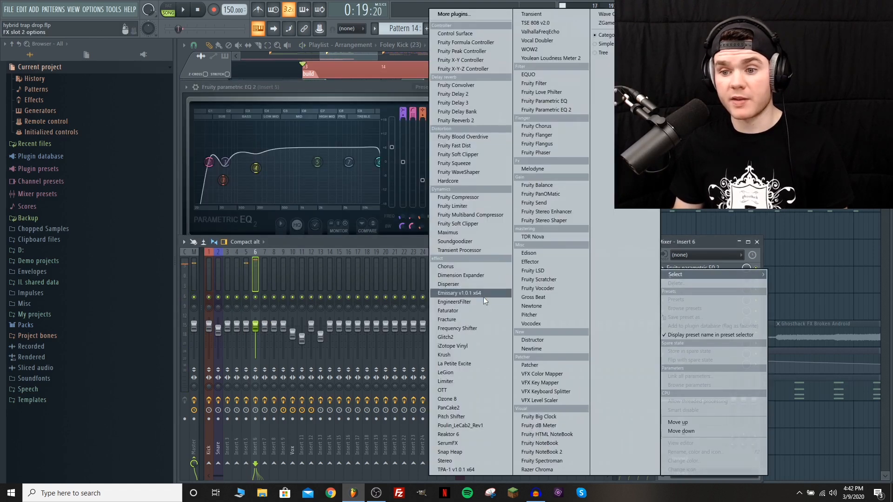
# - Load SerumFX in slot 2 of Insert 6, enable Hyper/Dimension with the Dimension mix at about 33%, and adjust the reverb mix
pyautogui.click(452, 444)
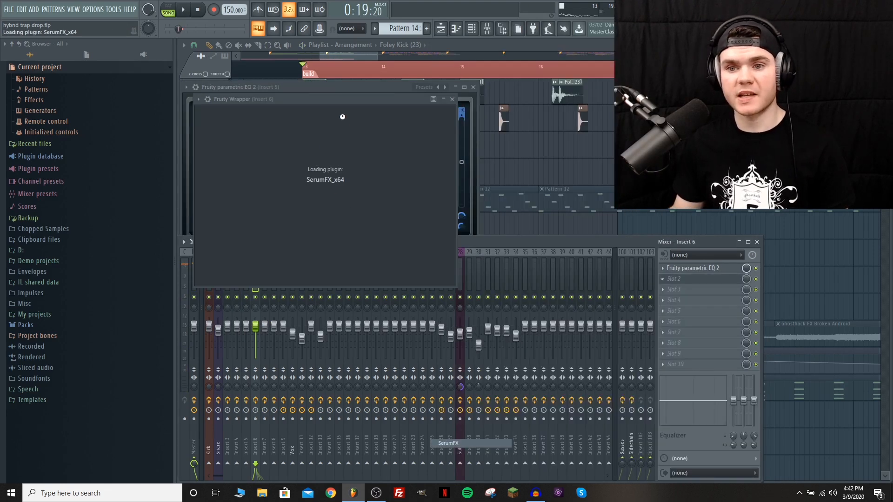
pyautogui.click(206, 146)
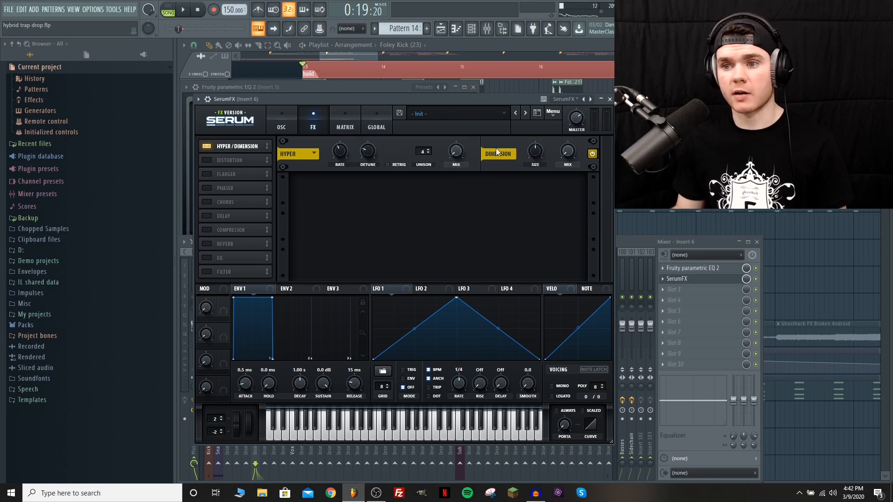
pyautogui.moveTo(563, 139); pyautogui.dragTo(568, 126)
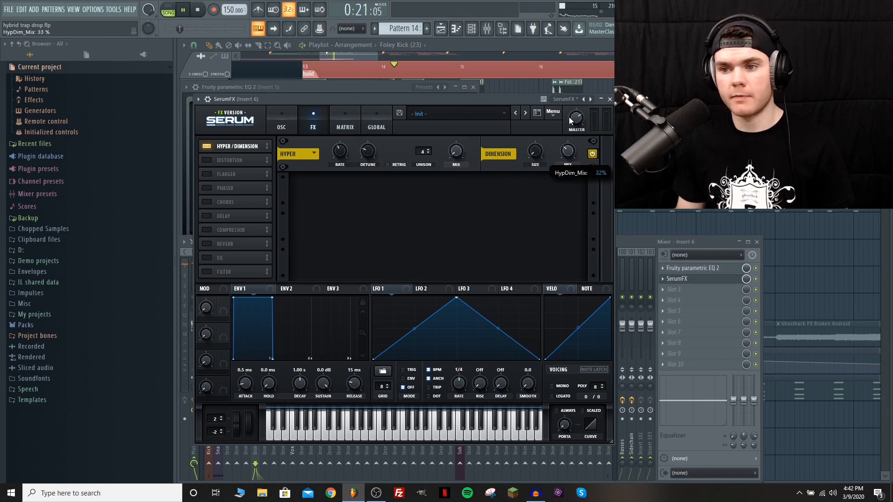
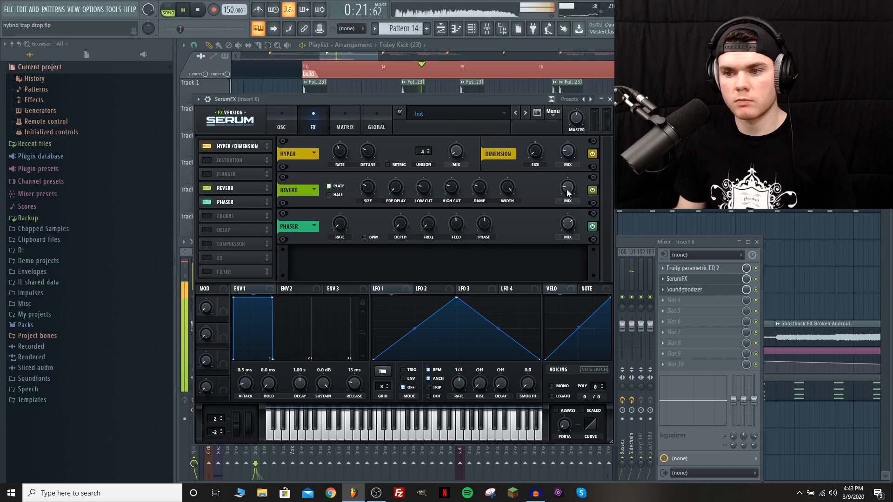
pyautogui.moveTo(567, 190); pyautogui.dragTo(569, 190)
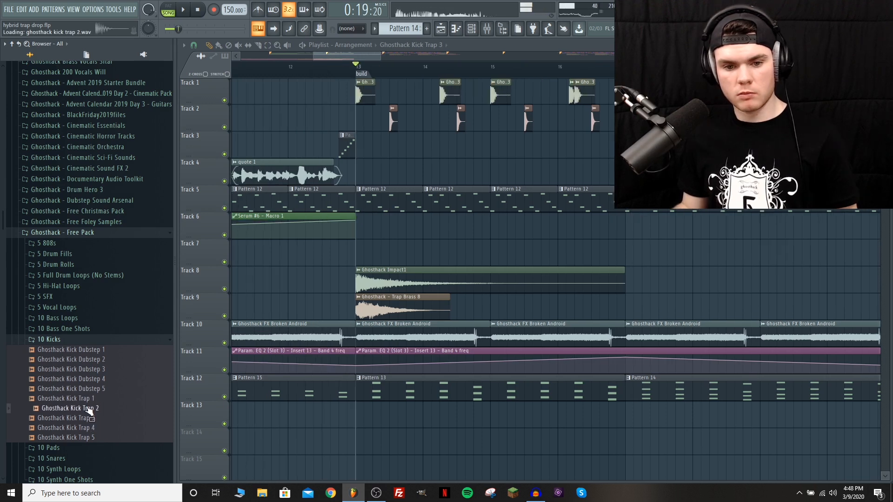
# - Replace the Track 1 kick sample with Ghosthack Kick Trap 2, play the build and show the mixer
pyautogui.moveTo(96, 409); pyautogui.dragTo(365, 87)
pyautogui.press('space')
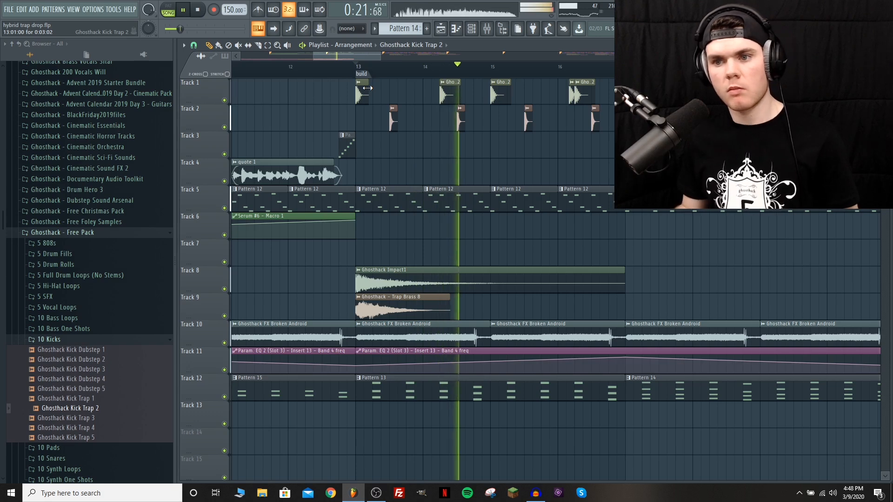
pyautogui.press('F9')
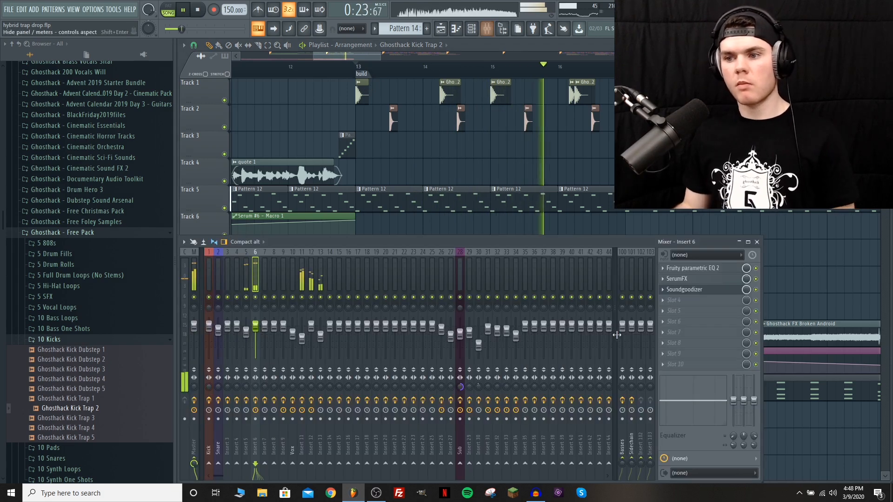
# - Fill Track 1 with repeated Ghosthack Kick Trap 2 clips from bar 17 to bar 19 and play the section
pyautogui.click(248, 281)
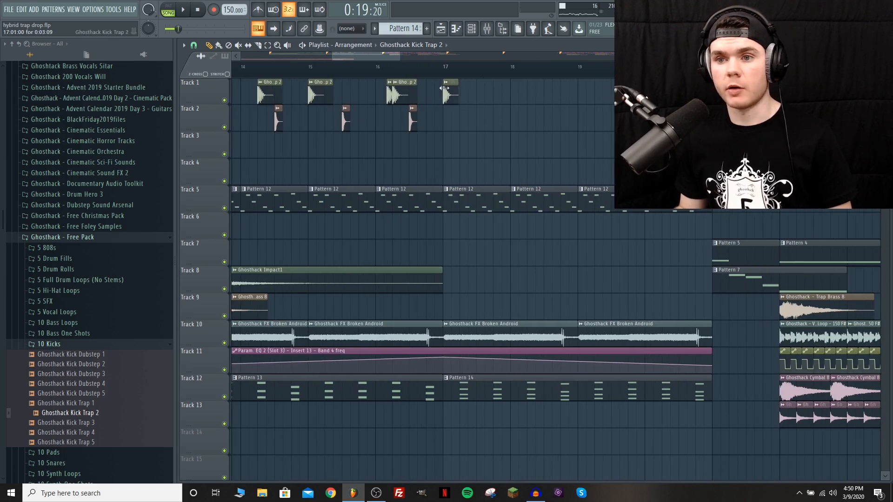
pyautogui.press('space')
pyautogui.press('space')
pyautogui.moveTo(472, 96)
pyautogui.mouseDown()
pyautogui.moveTo(464, 96)
pyautogui.moveTo(577, 97)
pyautogui.mouseUp()
pyautogui.press('space')
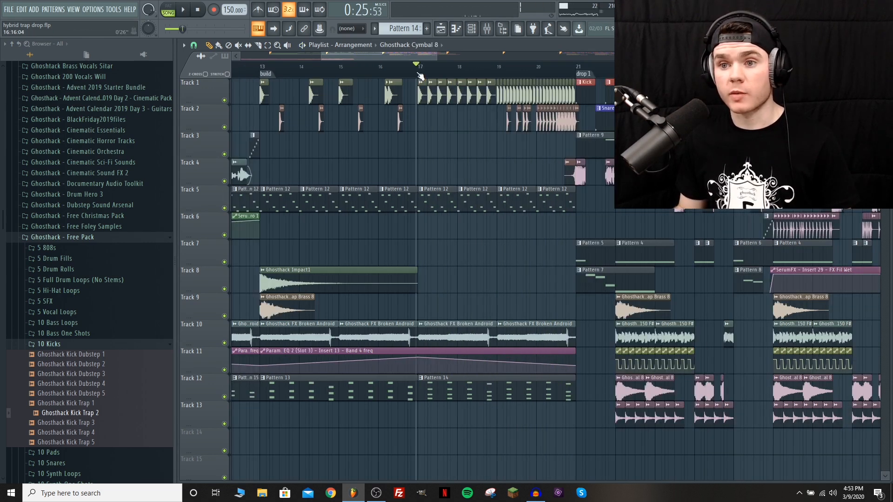
# - Play back the build from around bar 17 to judge the kicks, snares and reversed claps
pyautogui.press('space')
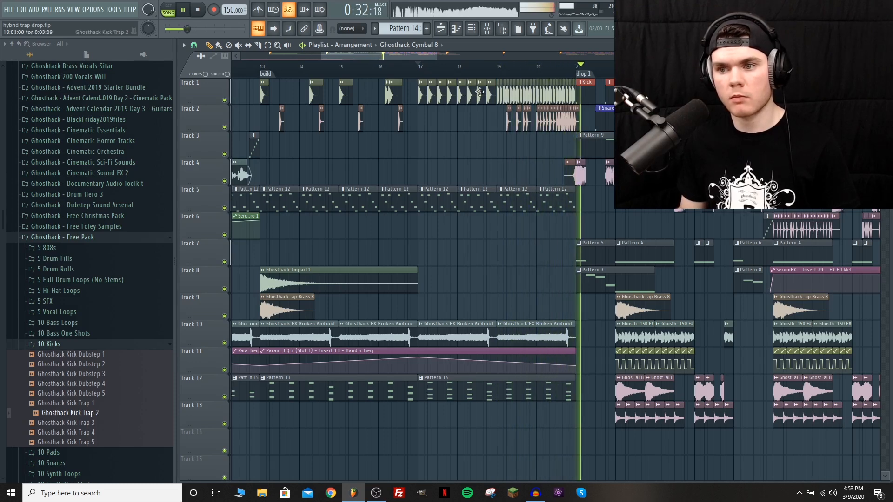
pyautogui.press('space')
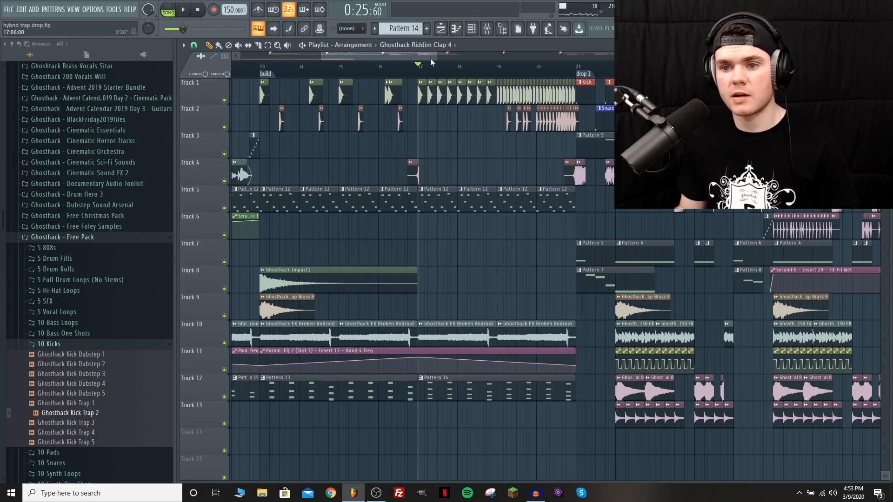
pyautogui.scroll(5, 434, 67)
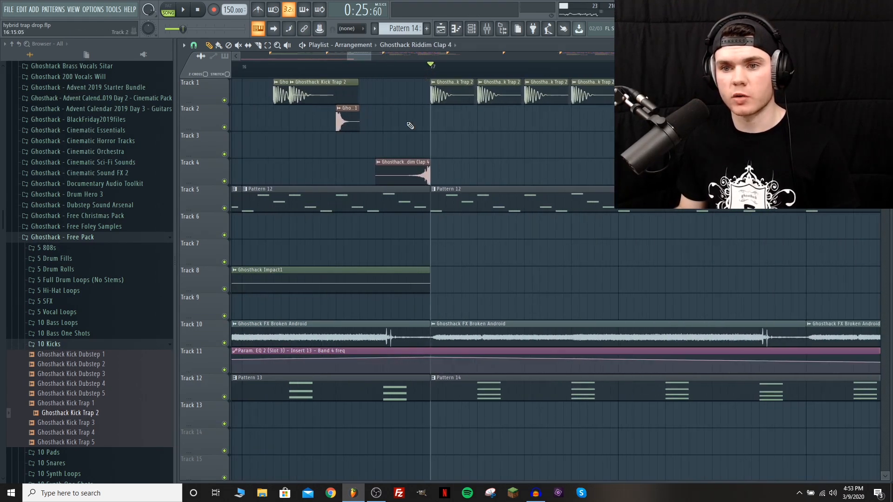
pyautogui.press('space')
pyautogui.scroll(-4, 365, 63)
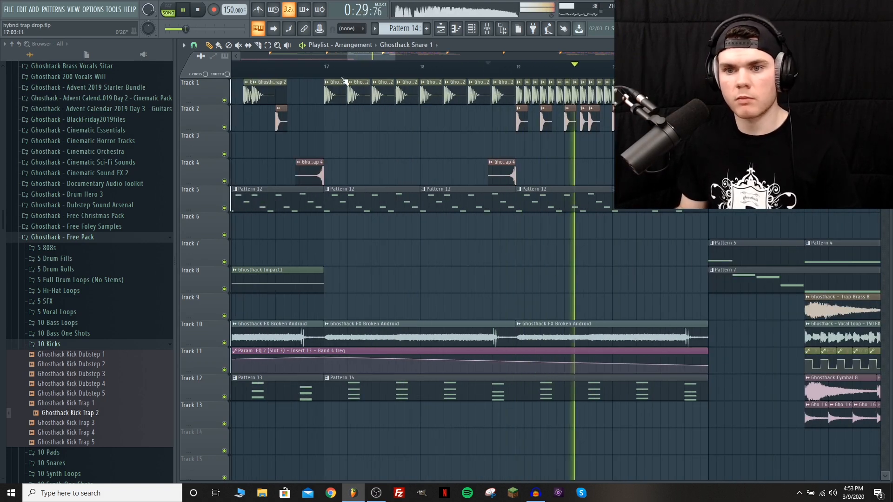
pyautogui.click(325, 70)
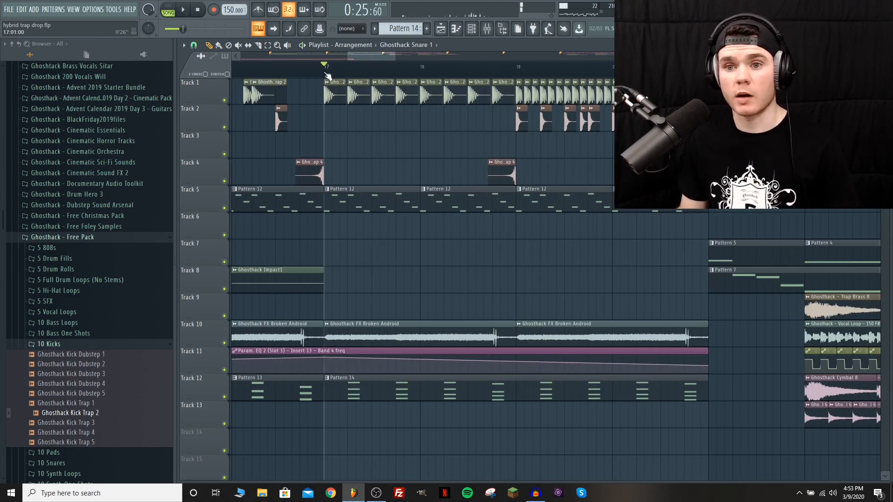
pyautogui.click(299, 74)
pyautogui.press('space')
pyautogui.hscroll(3, 399, 74)
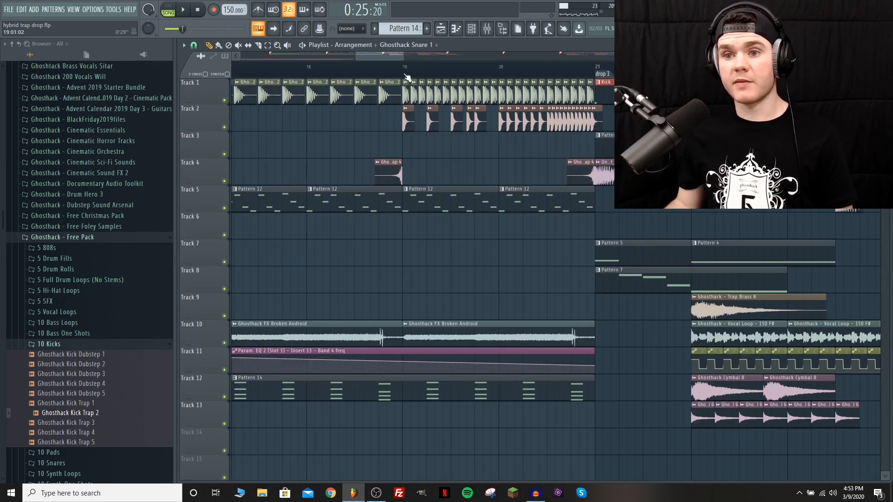
# - Select the playlist time range from bar 19 to bar 21 and play it
pyautogui.rightClick(404, 74)
pyautogui.click(603, 77)
pyautogui.moveTo(599, 75); pyautogui.dragTo(406, 72)
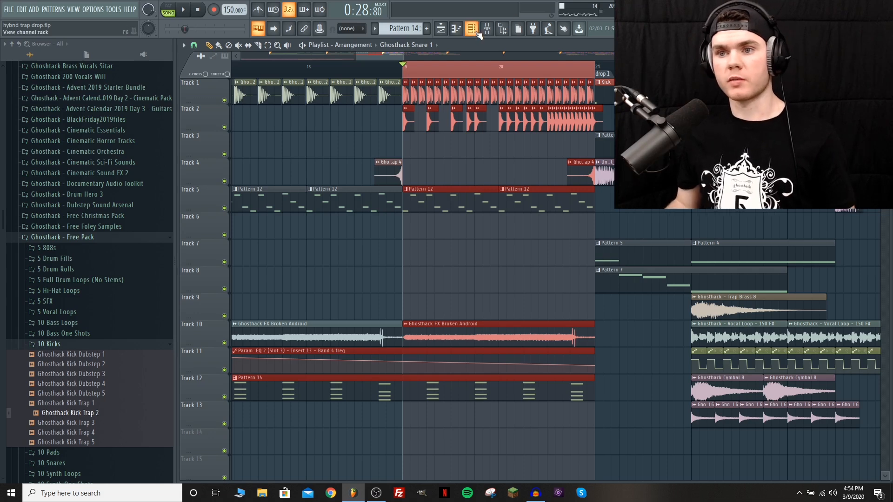
pyautogui.press('space')
pyautogui.press('space')
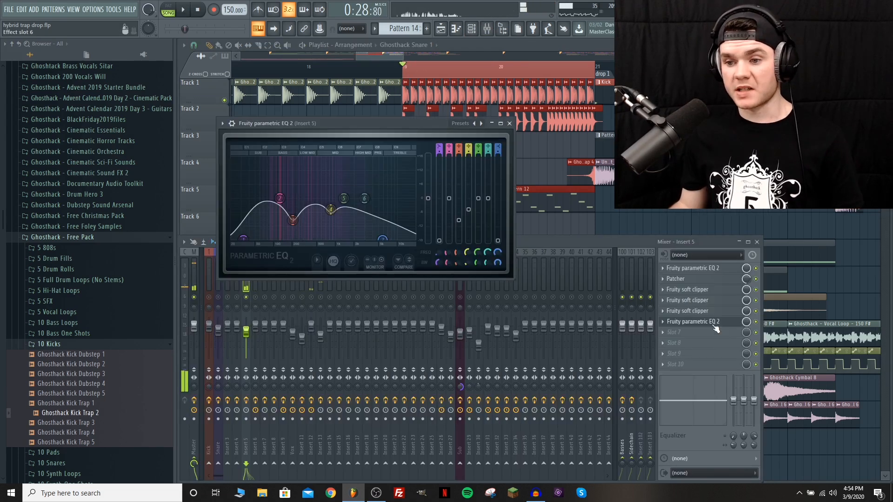
# - Raise the Band 4 high-pass cutoff of Insert 5's slot 7 Fruity parametric EQ 2 and create an automation clip for its frequency
pyautogui.press('space')
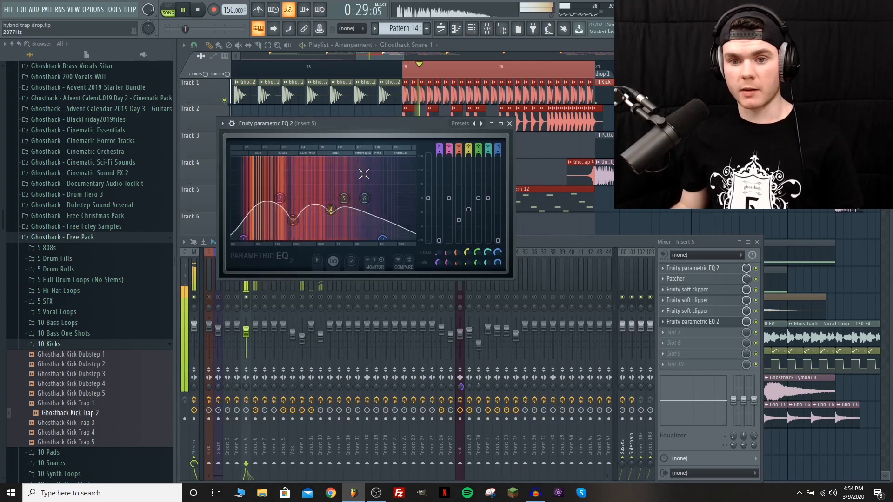
pyautogui.moveTo(243, 238); pyautogui.dragTo(253, 237)
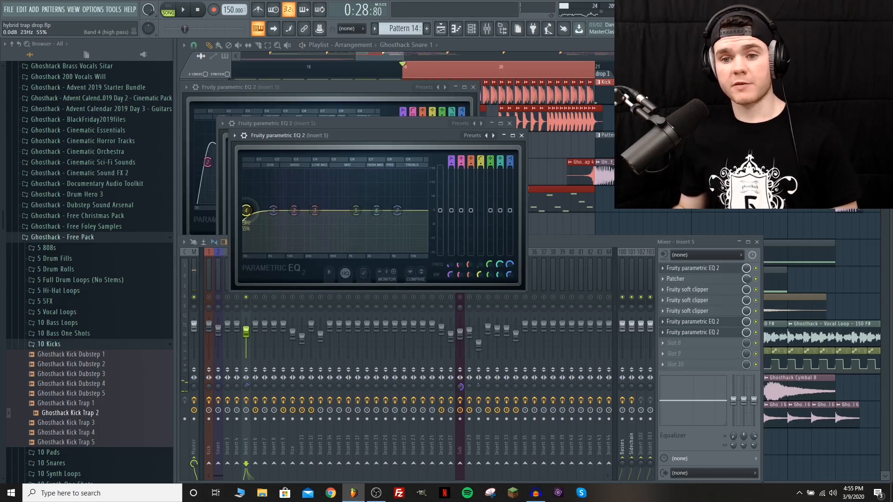
pyautogui.press('space')
pyautogui.moveTo(246, 211); pyautogui.dragTo(265, 210)
pyautogui.press('space')
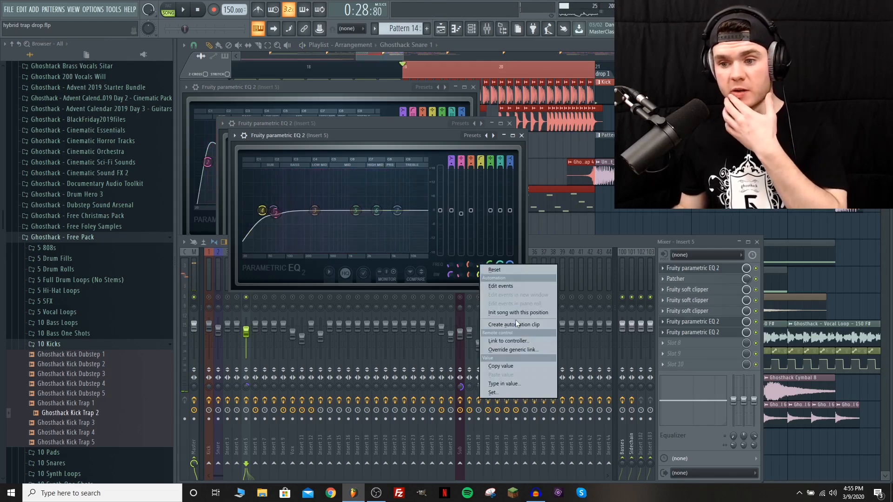
pyautogui.click(515, 324)
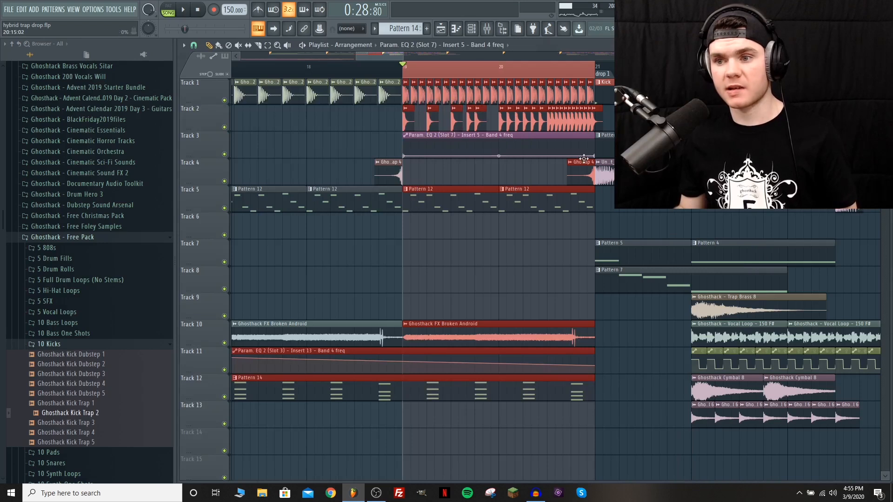
# - Shape the Insert 5 Band 4 frequency automation into a curved rise from bar 19 to bar 21 while playing it
pyautogui.moveTo(594, 157); pyautogui.dragTo(594, 142)
pyautogui.press('space')
pyautogui.moveTo(498, 149); pyautogui.dragTo(499, 152)
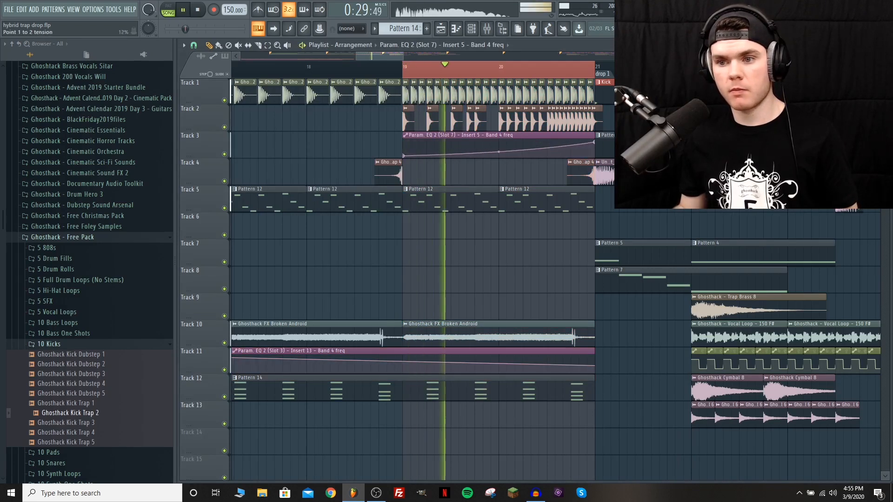
pyautogui.press('space')
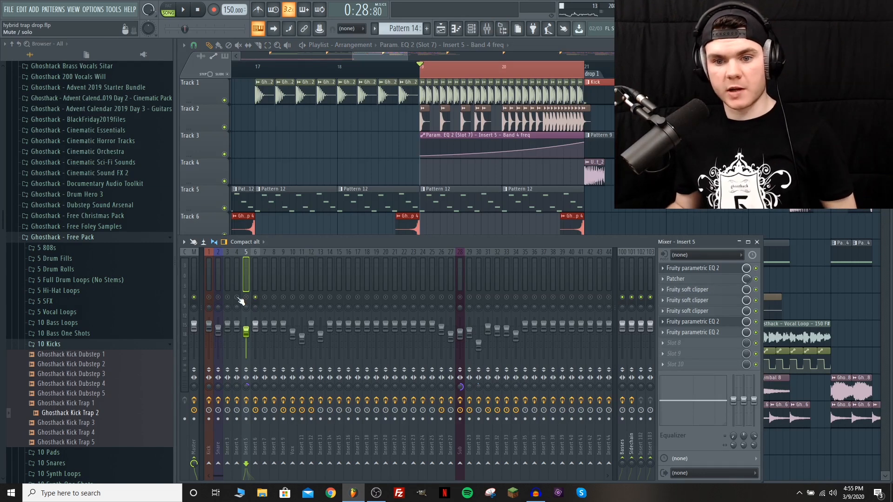
# - Examine the SerumFX and Soundgoodizer effects on Insert 6 while playing the looped section
pyautogui.click(253, 276)
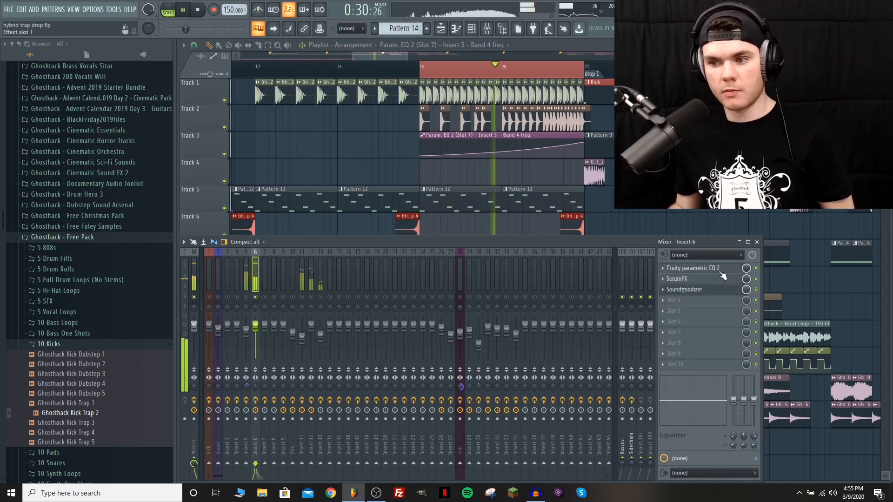
pyautogui.click(708, 277)
pyautogui.press('space')
pyautogui.moveTo(570, 188)
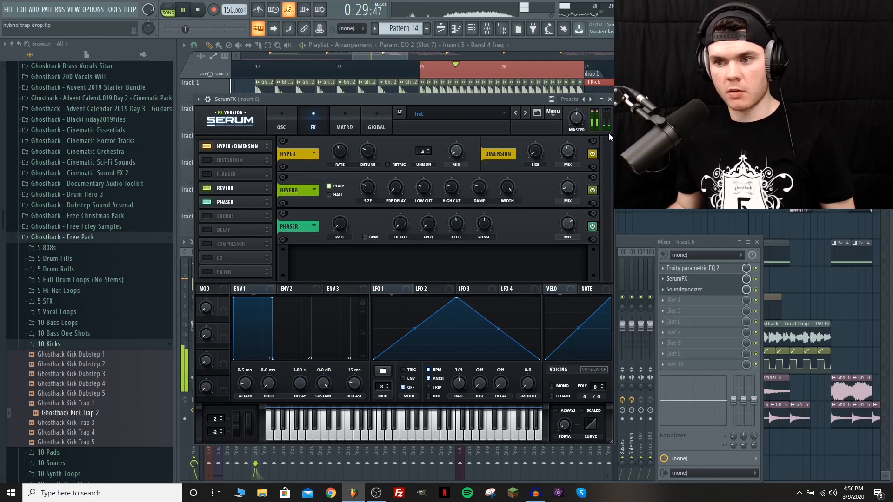
pyautogui.click(610, 99)
pyautogui.press('space')
pyautogui.click(684, 289)
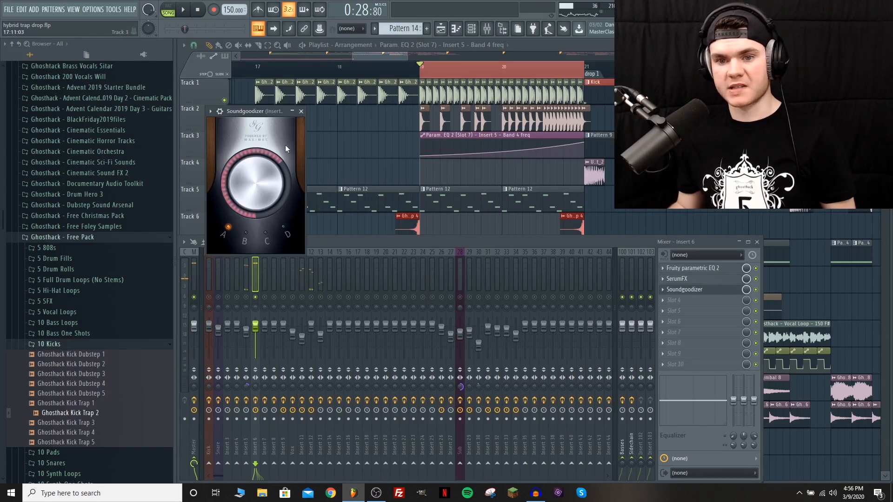
pyautogui.click(684, 289)
# - Create an automation clip for the Band 6 frequency of Insert 6's Fruity parametric EQ 2
pyautogui.click(692, 268)
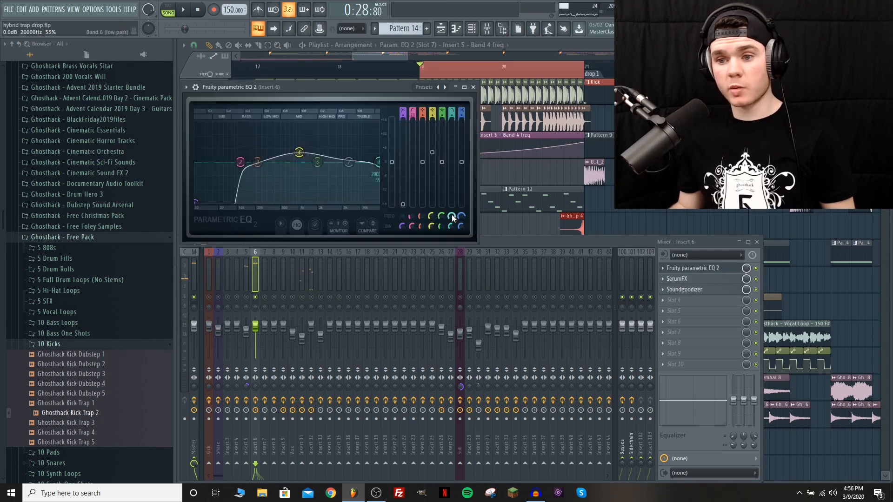
pyautogui.rightClick(451, 215)
pyautogui.click(484, 276)
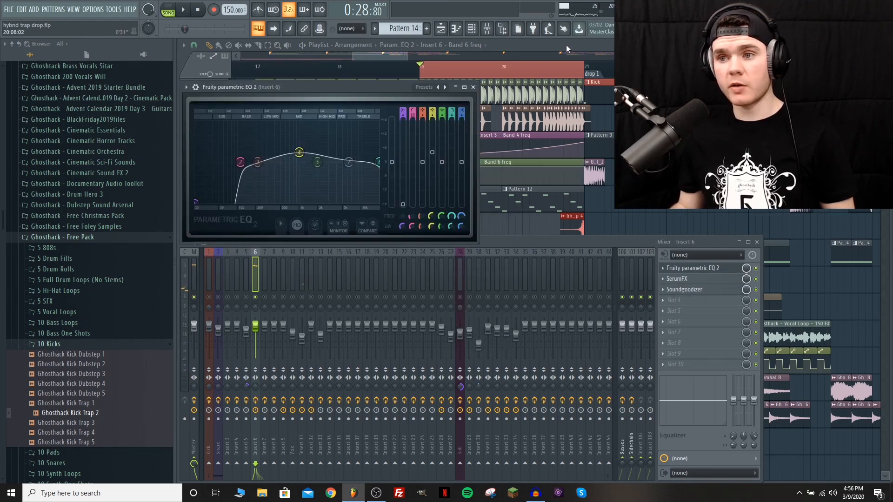
# - Lower the start and end of the Insert 6 Band 6 frequency automation so it peaks at bar 20, and play it
pyautogui.click(573, 156)
pyautogui.press('space')
pyautogui.moveTo(585, 168); pyautogui.dragTo(584, 175)
pyautogui.moveTo(503, 170); pyautogui.dragTo(499, 163)
pyautogui.press('space')
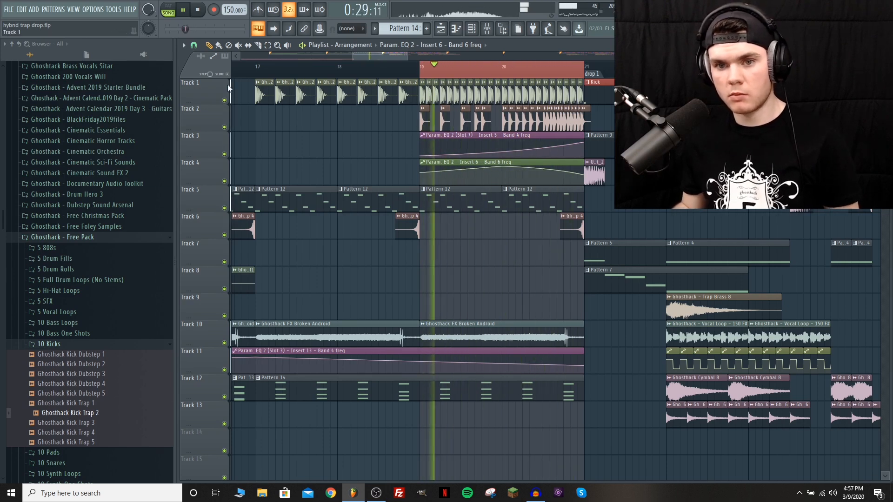
# - Solo and unsolo Track 1, and play bars 19 to 21 while checking the mixer levels
pyautogui.rightClick(224, 100)
pyautogui.press('space')
pyautogui.rightClick(224, 100)
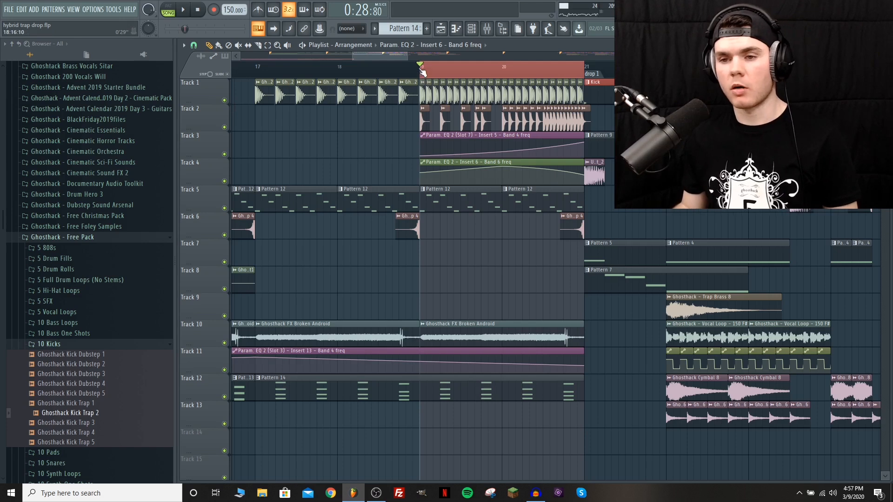
pyautogui.click(487, 28)
pyautogui.press('space')
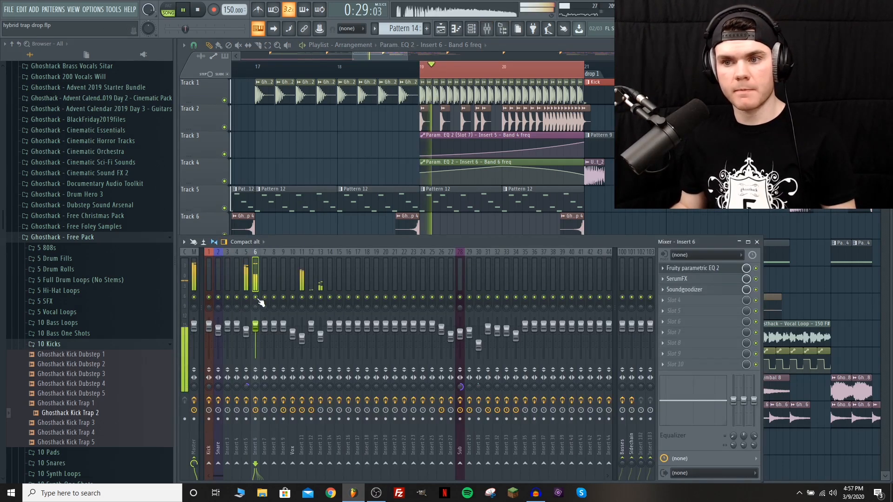
pyautogui.press('F9')
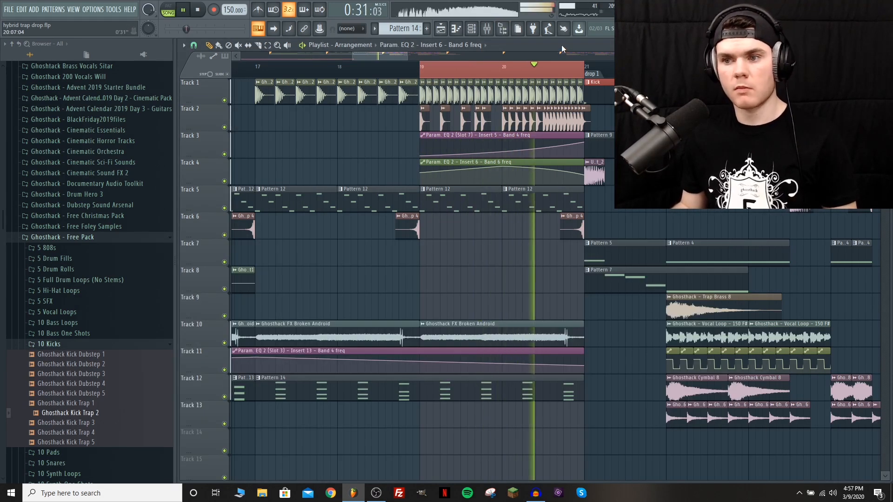
pyautogui.press('space')
# - Clear the time selection and play the build from bar 17 towards the drop
pyautogui.moveTo(582, 69); pyautogui.dragTo(419, 68)
pyautogui.click(256, 68)
pyautogui.press('space')
pyautogui.click(444, 301)
pyautogui.rightClick(454, 304)
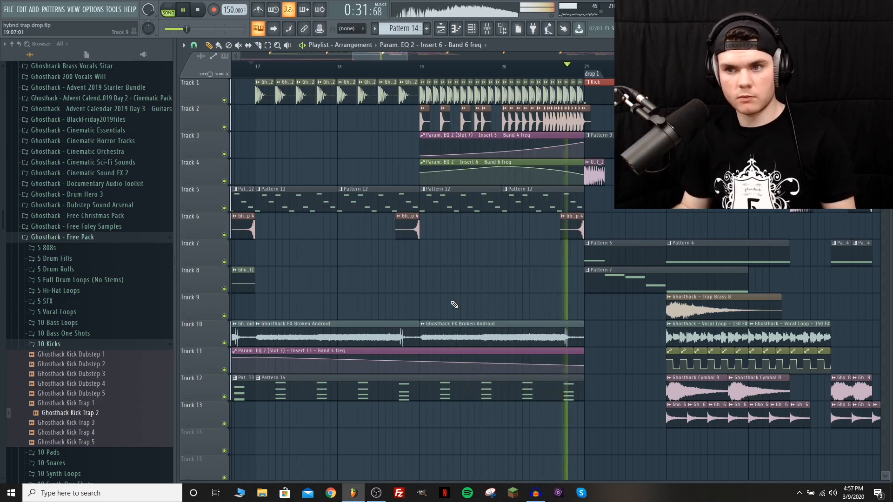
pyautogui.press('space')
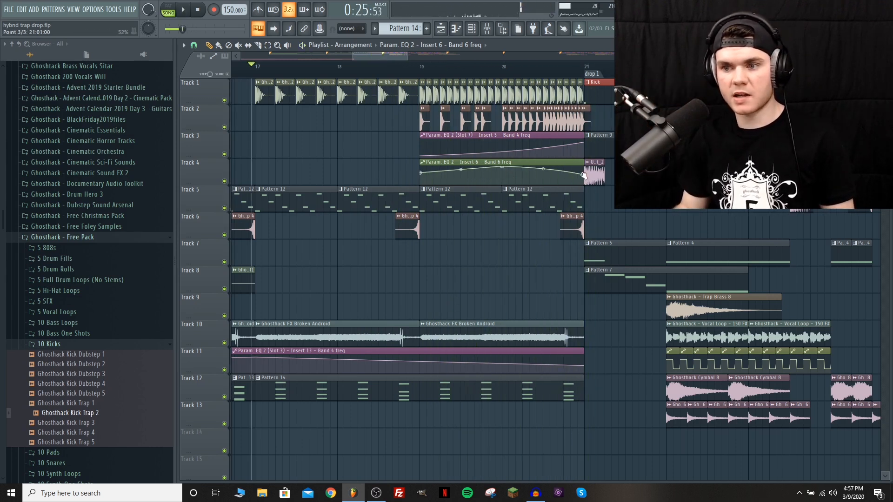
# - Delete the middle point of the Insert 6 Band 6 frequency automation to make a steady rise, and play the build
pyautogui.rightClick(503, 167)
pyautogui.click(519, 180)
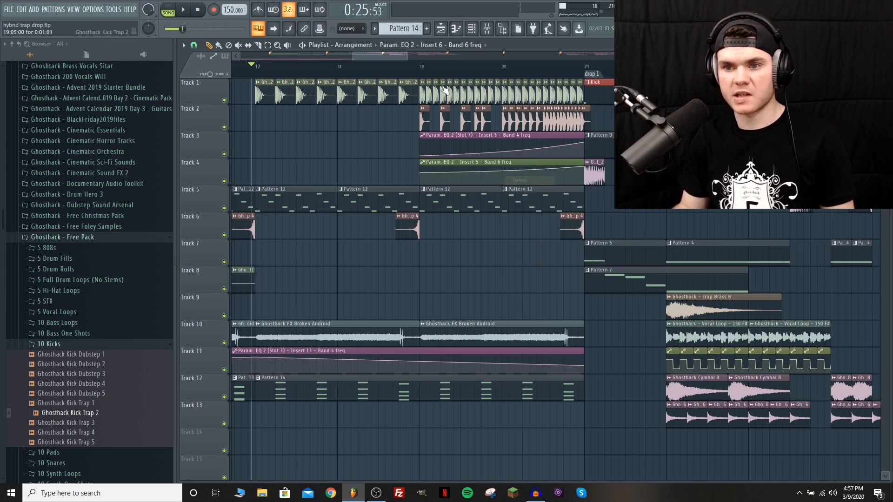
pyautogui.press('space')
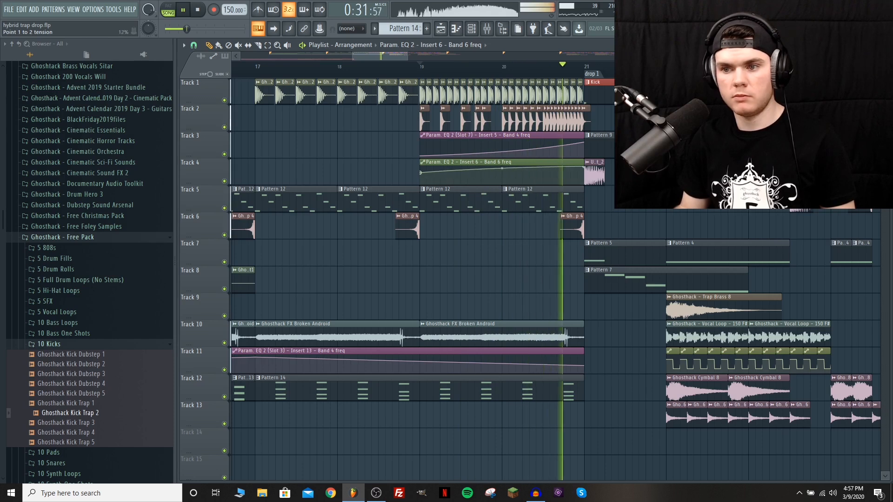
pyautogui.press('space')
# - Select bars 19 to 21 and set the low-cut Band 1 of Insert 6's Fruity parametric EQ 2 to 53 Hz
pyautogui.moveTo(424, 69); pyautogui.dragTo(585, 82)
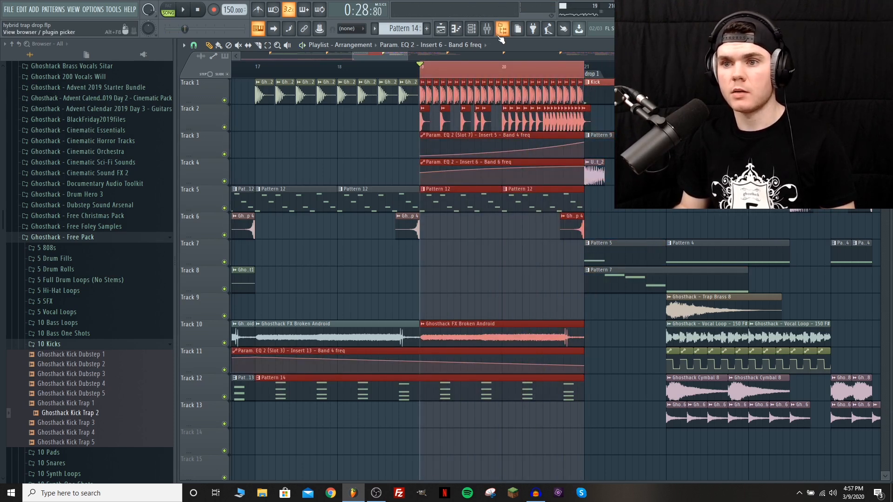
pyautogui.click(486, 28)
pyautogui.click(694, 268)
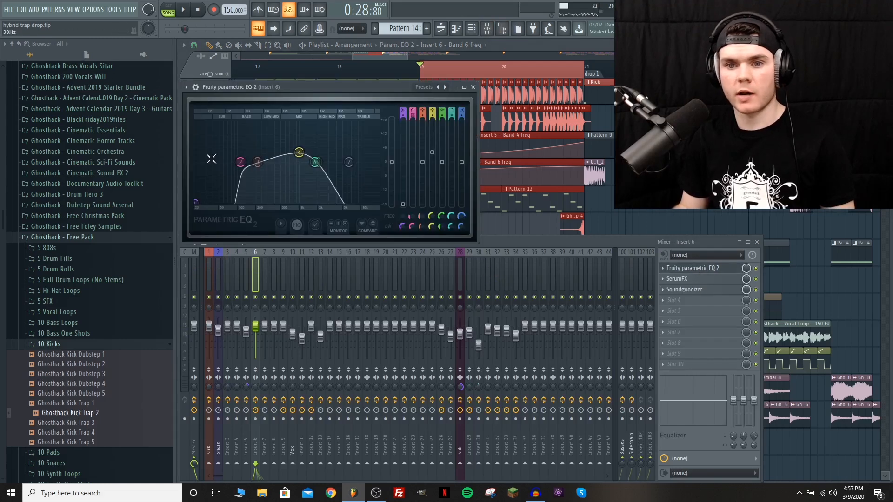
pyautogui.press('space')
pyautogui.moveTo(242, 163); pyautogui.dragTo(240, 201)
pyautogui.press('space')
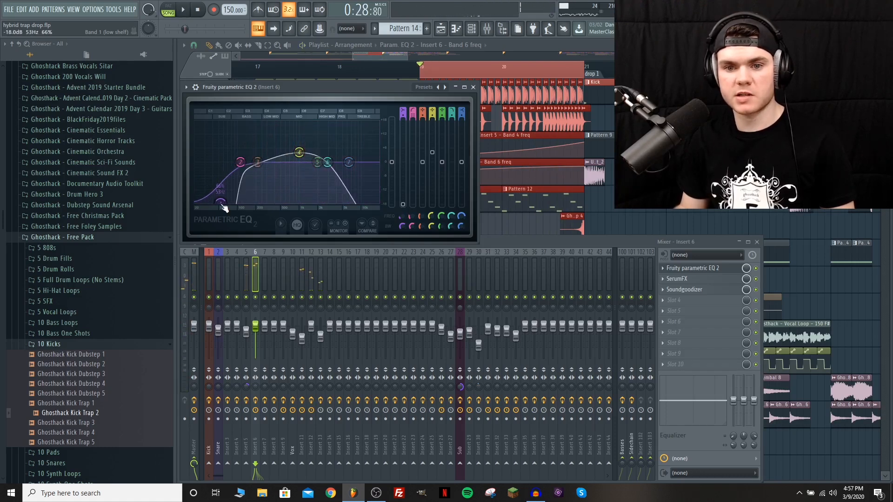
# - Create an automation clip for the Band 1 frequency of Insert 6's EQ, and close the EQ and mixer
pyautogui.rightClick(401, 217)
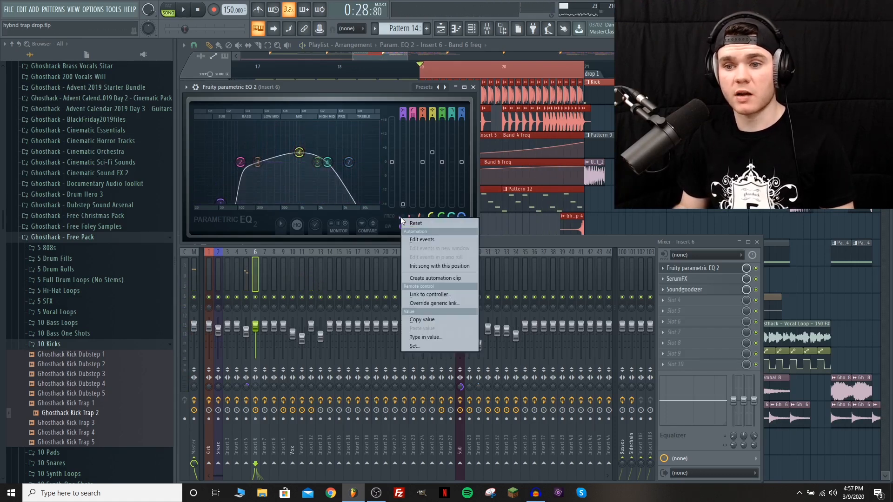
pyautogui.click(430, 278)
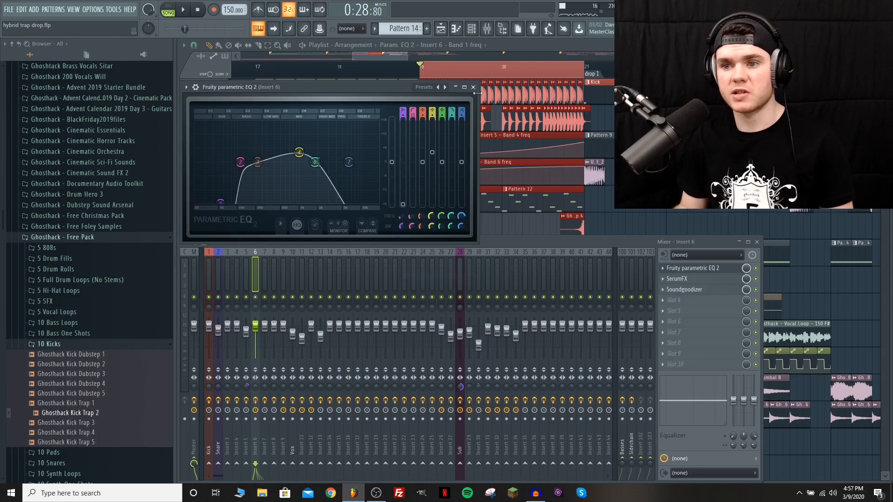
pyautogui.click(473, 87)
pyautogui.press('F9')
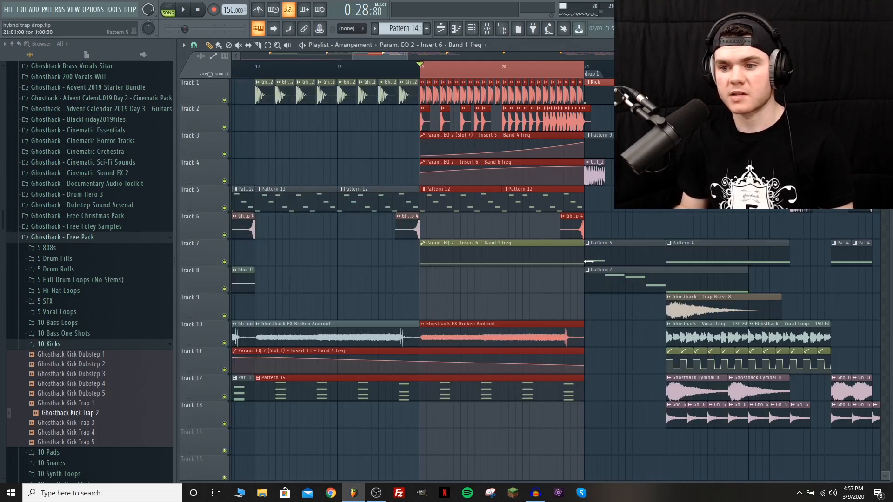
# - Shape the Insert 6 Band 1 frequency automation into a rise up to bar 21, and play the build
pyautogui.moveTo(585, 263); pyautogui.dragTo(587, 250)
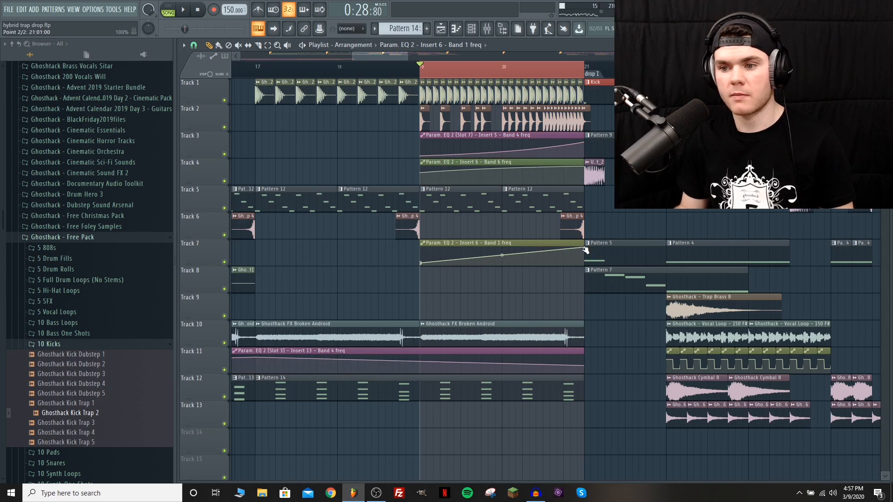
pyautogui.moveTo(421, 262); pyautogui.dragTo(420, 265)
pyautogui.press('space')
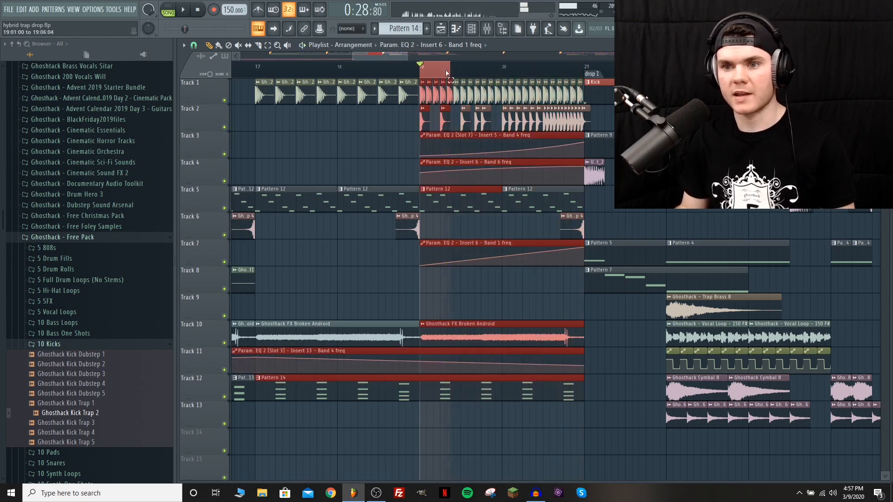
pyautogui.press('space')
pyautogui.scroll(-2, 424, 70)
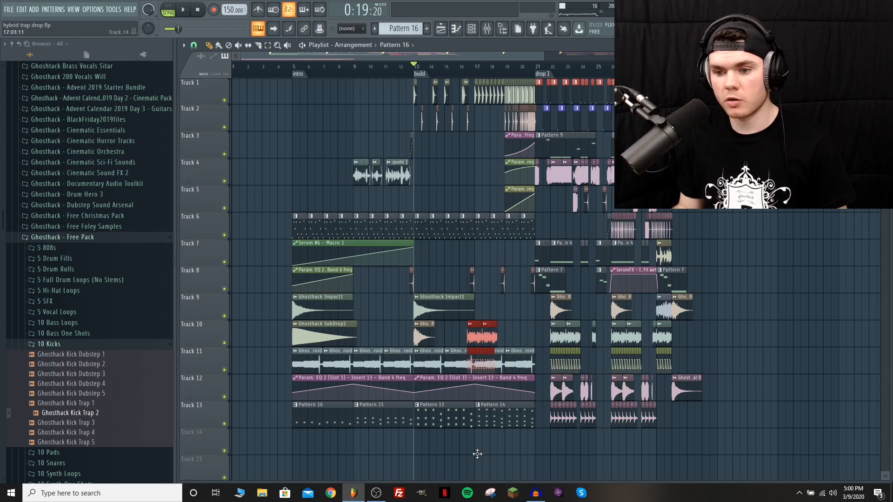
# - Put the copied vocal loop and panning automation clips on Tracks 14 and 15 at bar 13, and audition Track 14 soloed
pyautogui.moveTo(589, 362); pyautogui.dragTo(591, 362)
pyautogui.moveTo(396, 465); pyautogui.dragTo(416, 418)
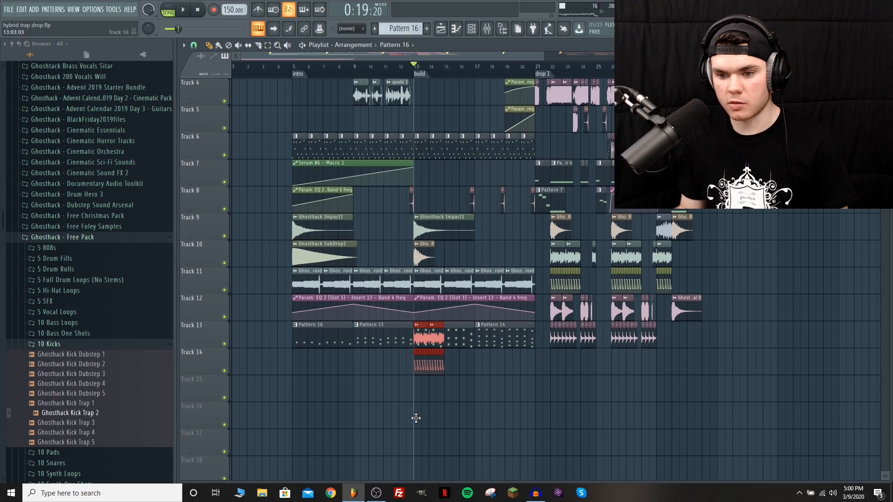
pyautogui.keyDown('ctrl'); pyautogui.click(224, 371); pyautogui.keyUp('ctrl')
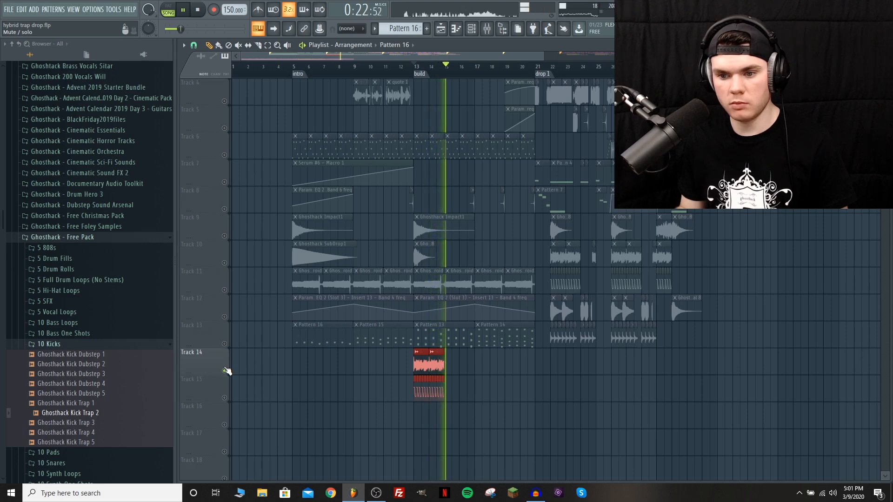
pyautogui.keyDown('ctrl'); pyautogui.click(224, 371); pyautogui.keyUp('ctrl')
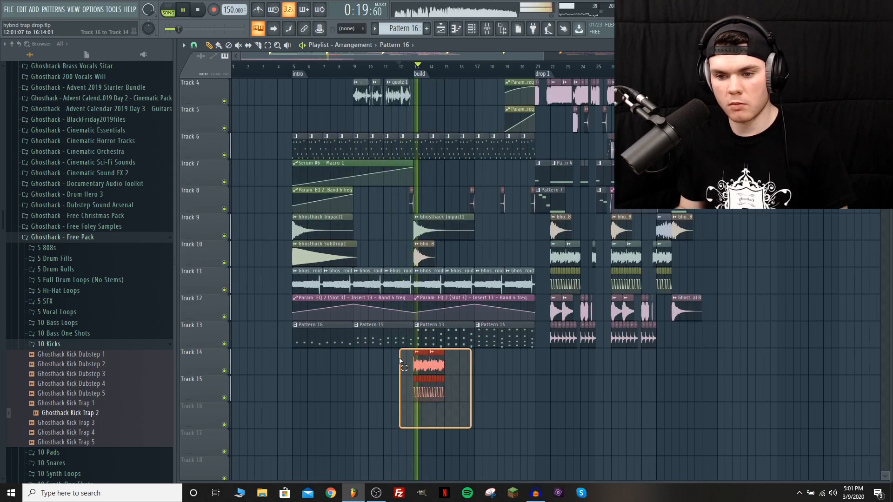
# - Duplicate the vocal loop and panning clips on Tracks 14 and 15 to fill bars 17 to 21, and deselect them
pyautogui.moveTo(420, 359); pyautogui.dragTo(452, 361)
pyautogui.moveTo(510, 390); pyautogui.dragTo(482, 370)
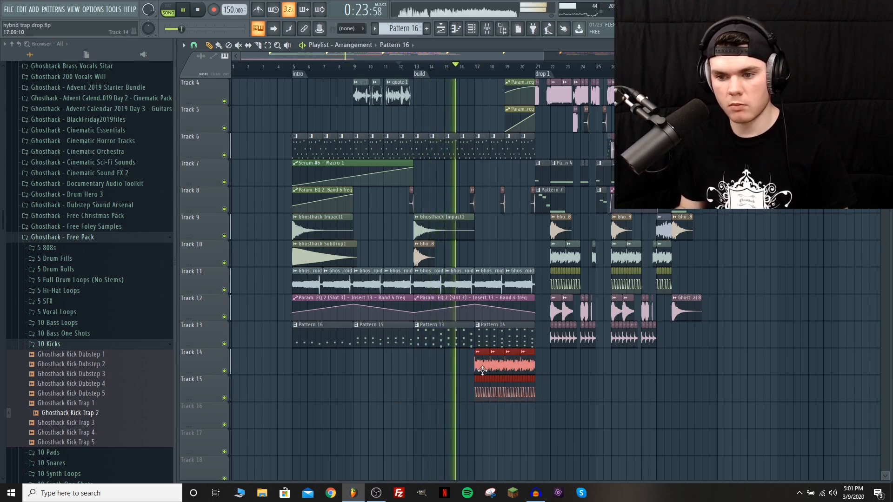
pyautogui.click(597, 395)
pyautogui.rightClick(639, 398)
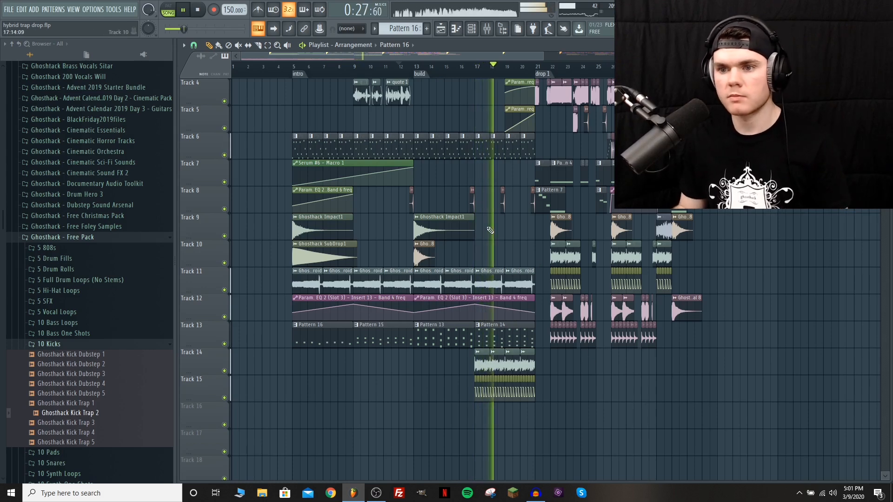
pyautogui.press('space')
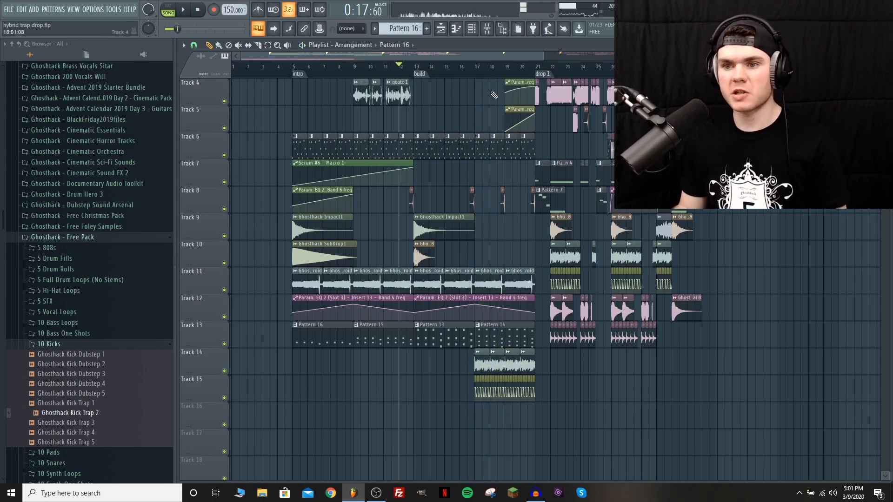
# - Play from bar 17, and move the Ghosthack Impact1 and Trap Brass 8 clips at bar 13 up to Tracks 7 and 8
pyautogui.click(479, 73)
pyautogui.press('space')
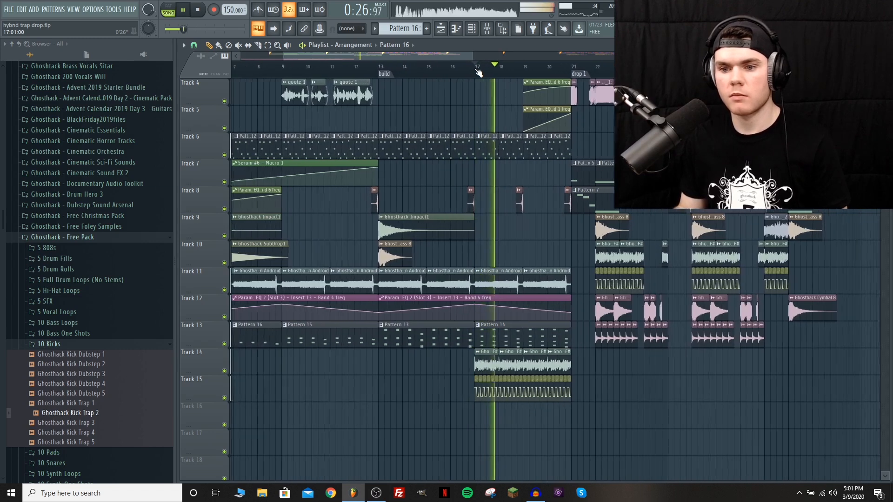
pyautogui.scroll(3, 478, 80)
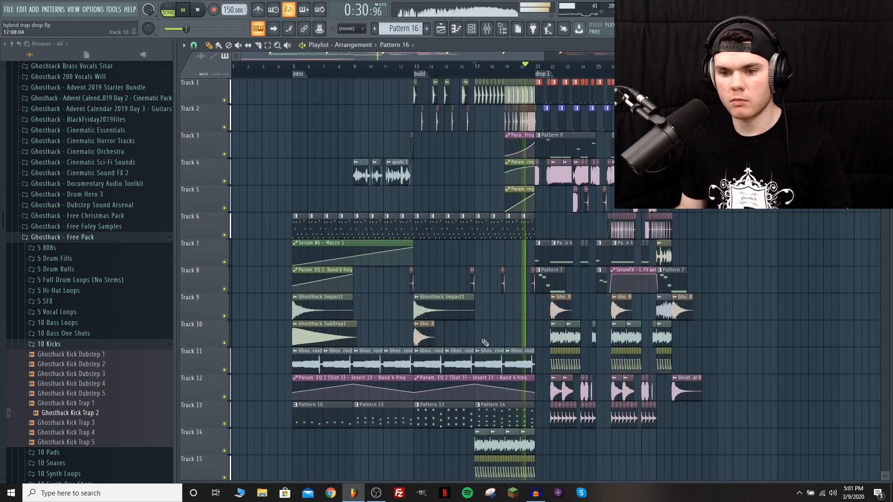
pyautogui.moveTo(479, 336); pyautogui.dragTo(426, 298)
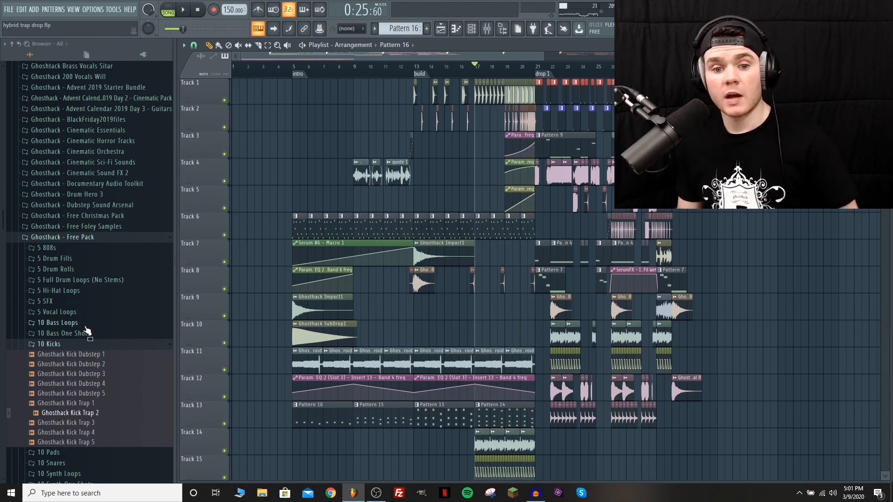
# - Add the Ghosthack Riser 2 sample from the 5 SFX folder to Track 10, leading up to the drop
pyautogui.click(68, 345)
pyautogui.click(47, 301)
pyautogui.moveTo(66, 340); pyautogui.dragTo(499, 326)
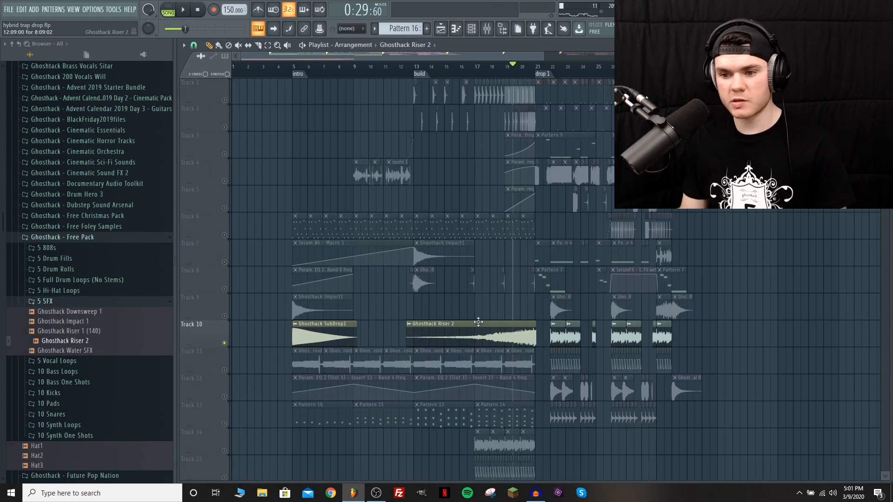
# - Audition Track 10 soloed and shift the Ghosthack Riser 2 clip to end exactly at bar 21
pyautogui.rightClick(225, 343)
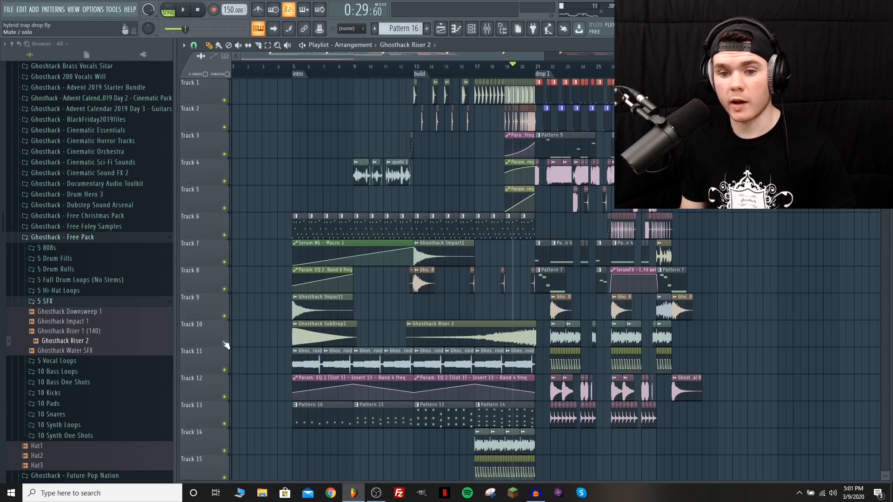
pyautogui.rightClick(224, 343)
pyautogui.press('space')
pyautogui.keyDown('ctrl'); pyautogui.scroll(5, 533, 79); pyautogui.keyUp('ctrl')
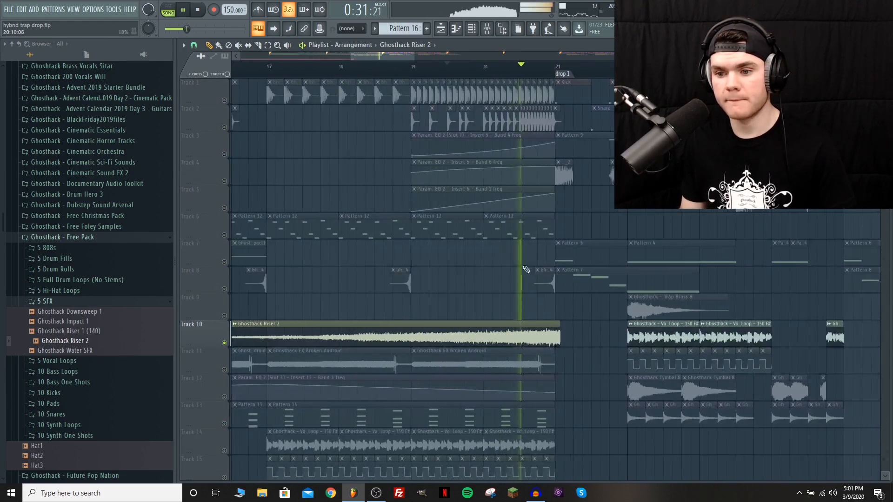
pyautogui.press('space')
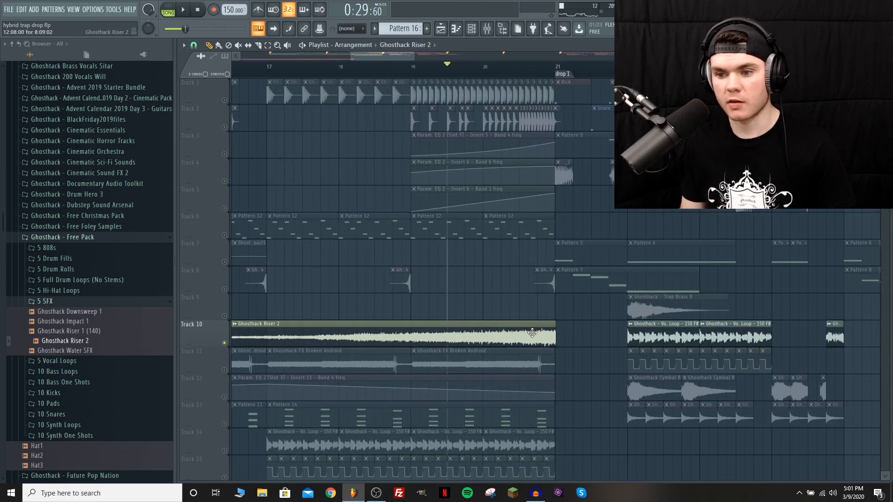
# - Listen to the soloed riser from bar 17, and play the full build from bar 13
pyautogui.scroll(-4, 423, 69)
pyautogui.click(359, 72)
pyautogui.press('space')
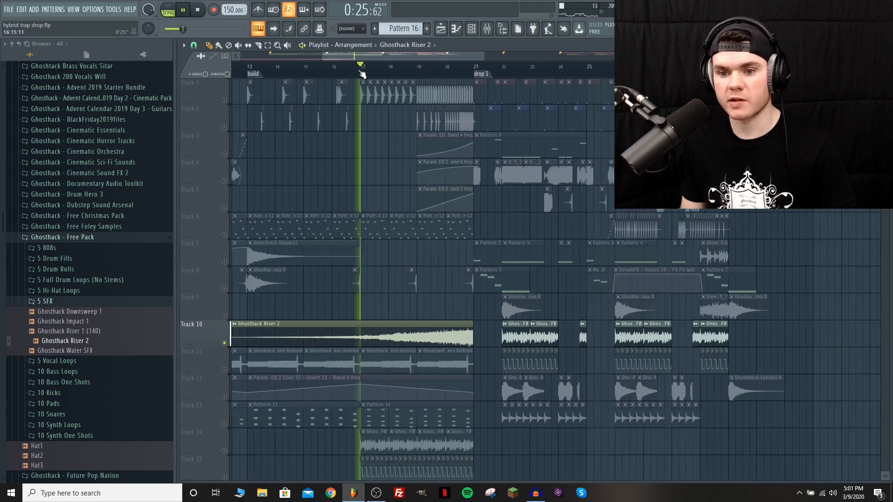
pyautogui.scroll(-2, 363, 73)
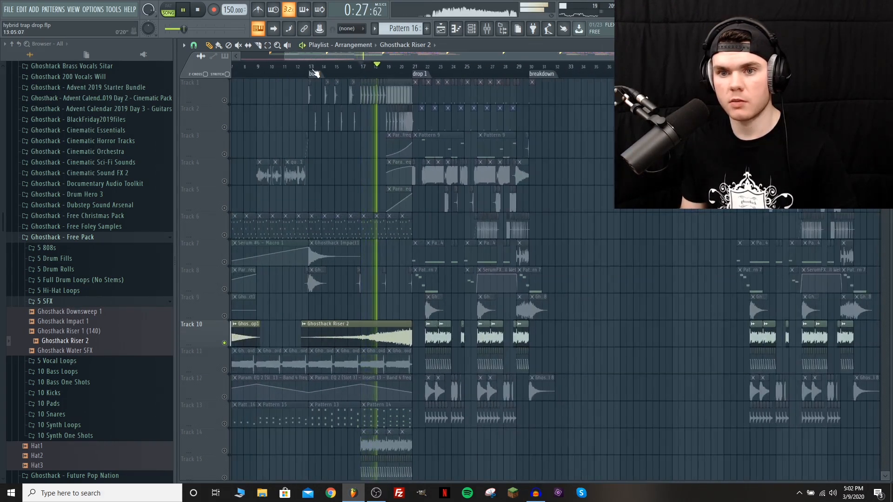
pyautogui.click(320, 71)
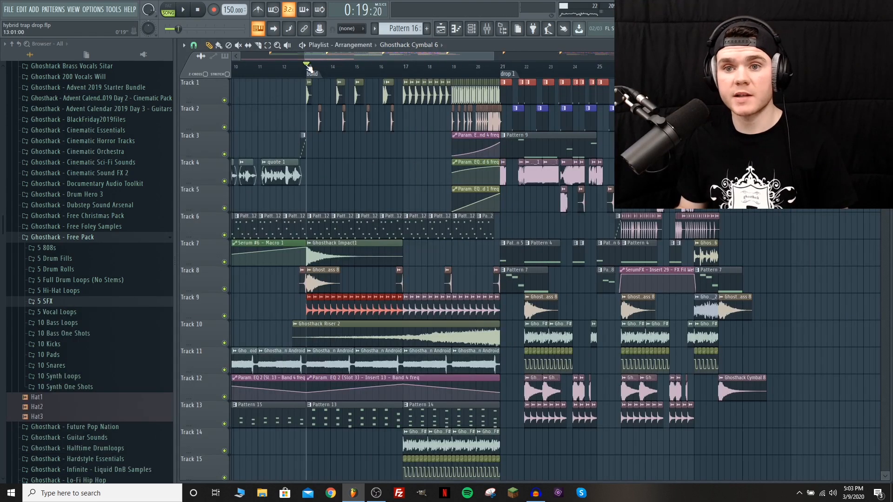
pyautogui.press('space')
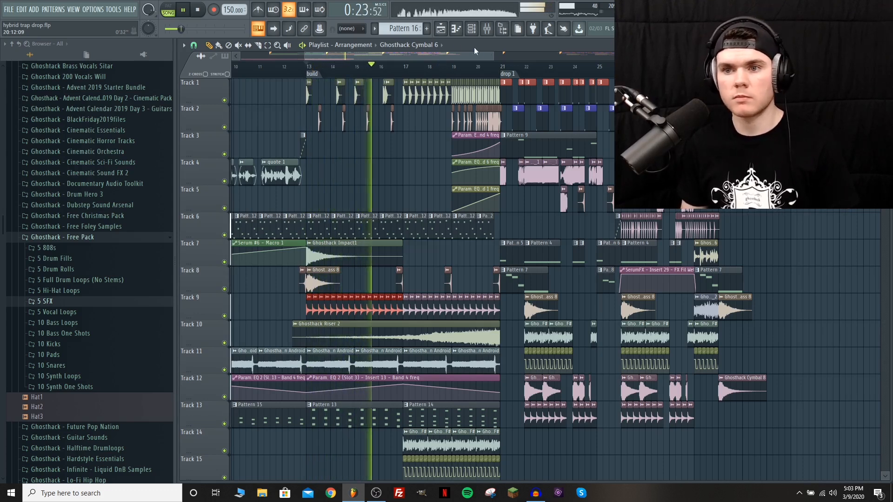
pyautogui.press('space')
# - Choose the Sidechain automation clip and place it on Track 4 under the kicks in bars 13 to 15
pyautogui.click(425, 43)
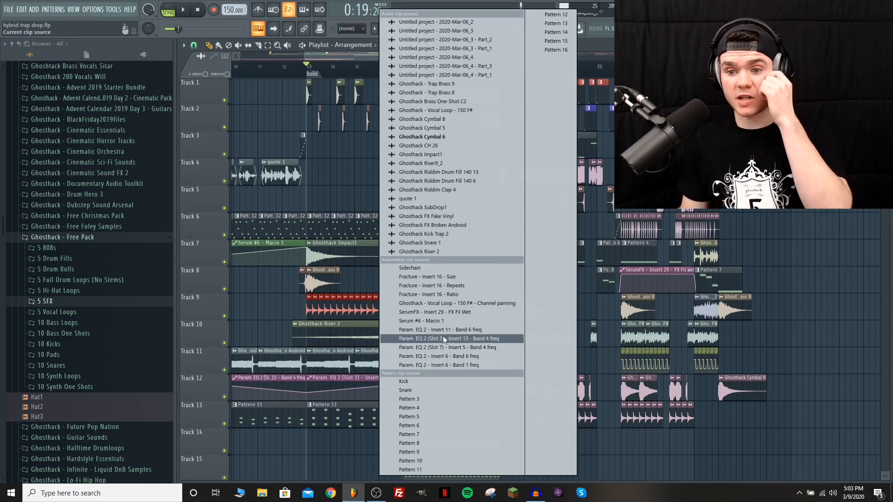
pyautogui.click(420, 268)
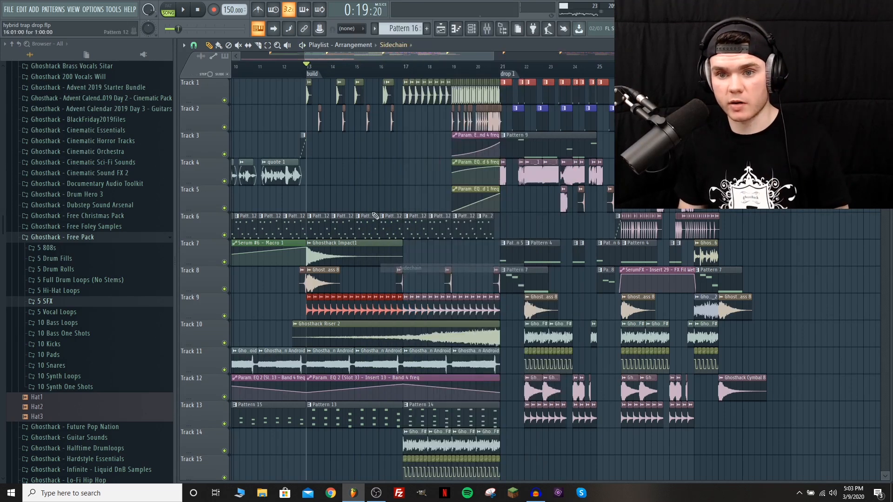
pyautogui.press('space')
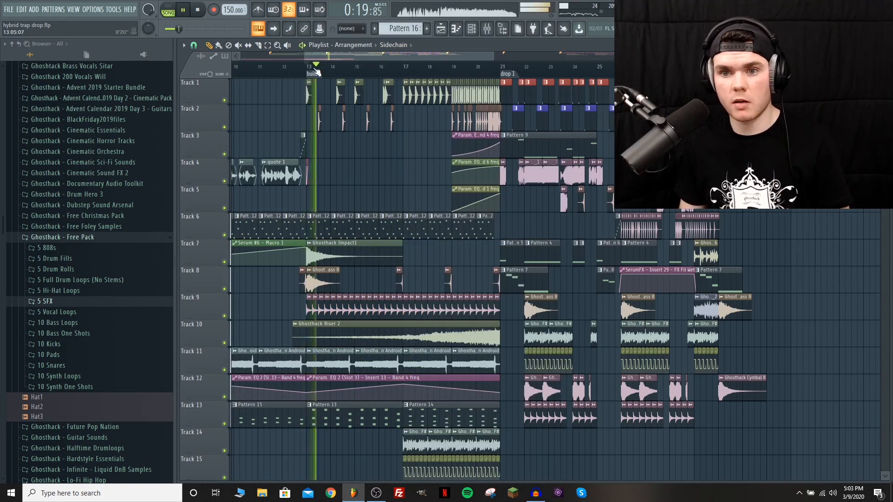
pyautogui.scroll(3, 314, 177)
pyautogui.click(372, 171)
pyautogui.click(407, 172)
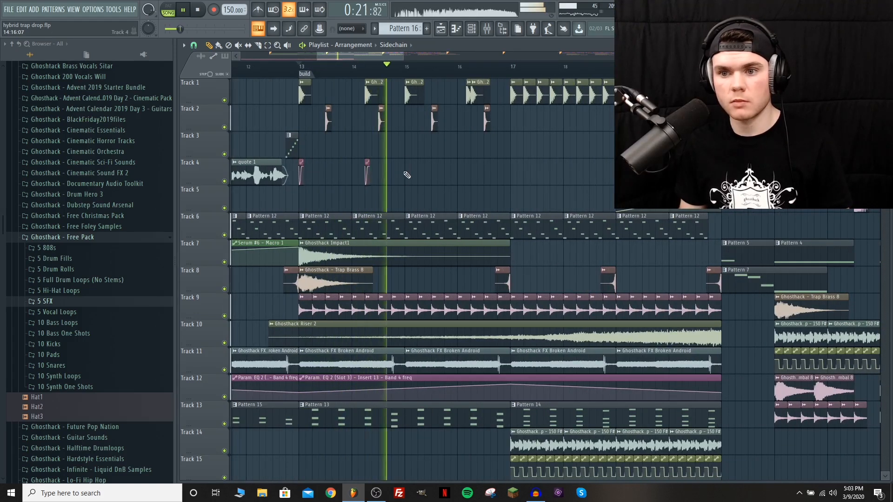
# - Place two Sidechain clips under the double kick in bar 16 and line them up on Track 4
pyautogui.click(470, 165)
pyautogui.scroll(3, 471, 166)
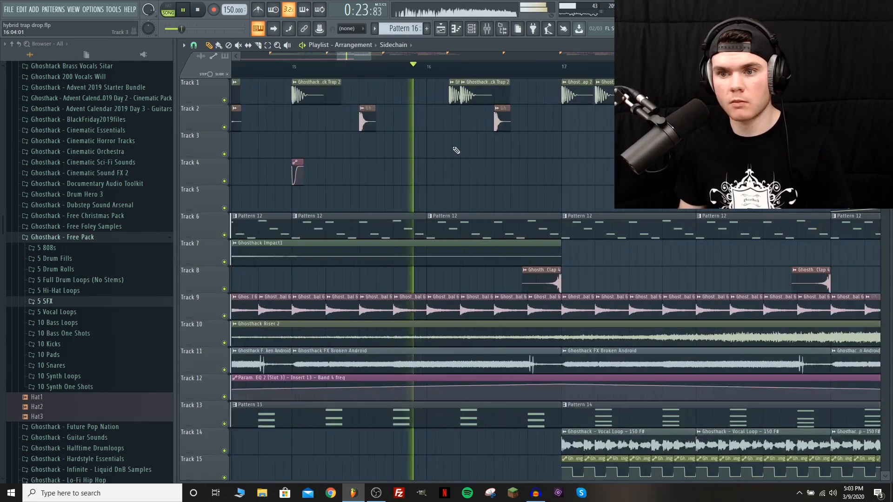
pyautogui.press('space')
pyautogui.rightClick(459, 166)
pyautogui.press('space')
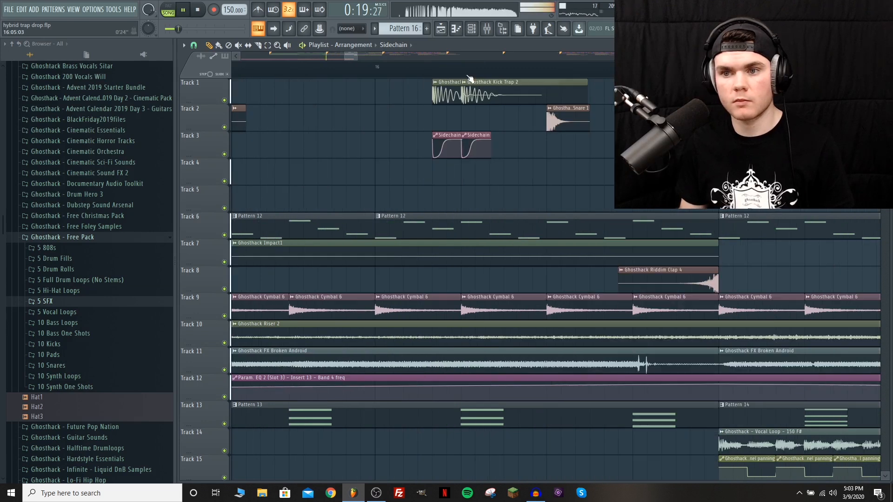
pyautogui.scroll(-6, 469, 79)
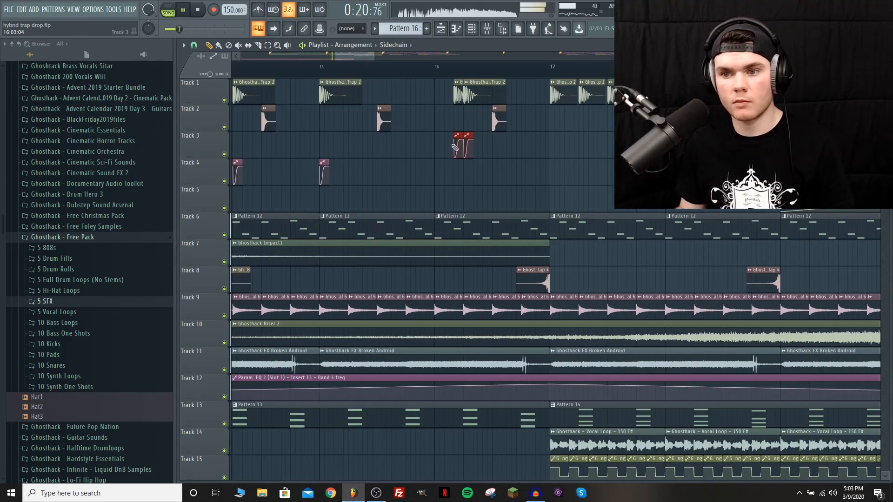
pyautogui.moveTo(454, 147); pyautogui.dragTo(458, 169)
# - Place Sidechain clips on Track 4 under the kicks in bars 17 and 18
pyautogui.click(551, 172)
pyautogui.moveTo(362, 57); pyautogui.dragTo(378, 60)
pyautogui.click(330, 172)
pyautogui.press('space')
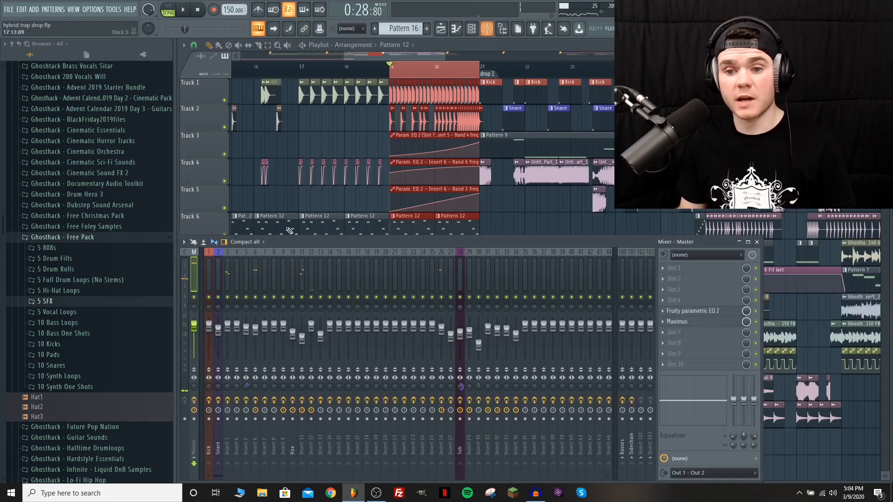
# - Play bars 19 to 21 and open the Fruity parametric EQ 2 on mixer Insert 11
pyautogui.press('space')
pyautogui.click(302, 286)
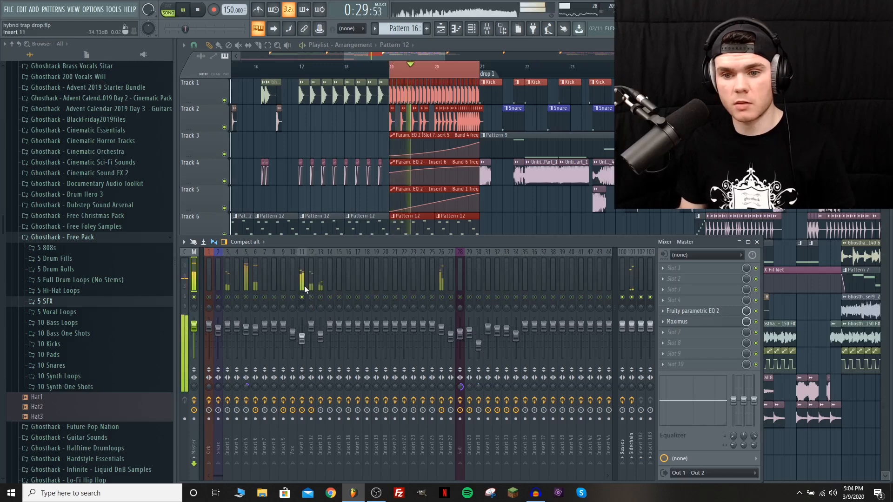
pyautogui.click(688, 300)
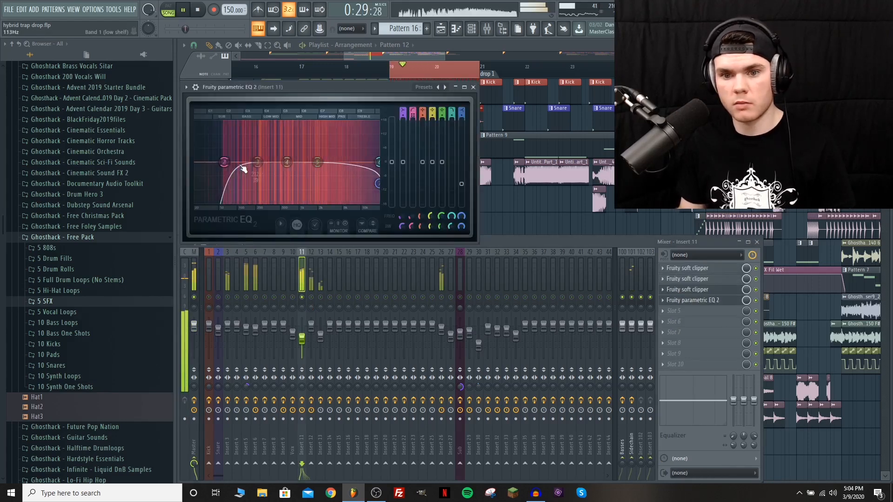
pyautogui.press('space')
# - Create an automation clip for the Band 2 frequency of Insert 11's EQ, and close the EQ and mixer
pyautogui.rightClick(414, 215)
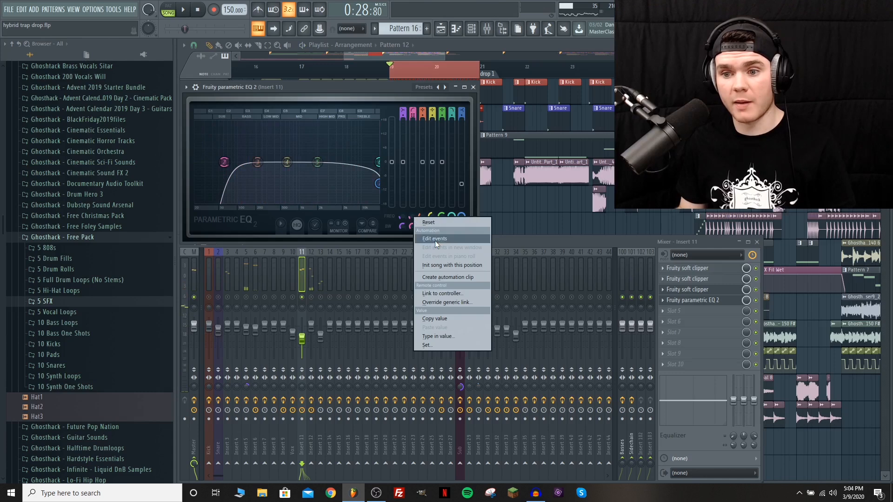
pyautogui.click(439, 279)
pyautogui.click(473, 88)
pyautogui.press('F9')
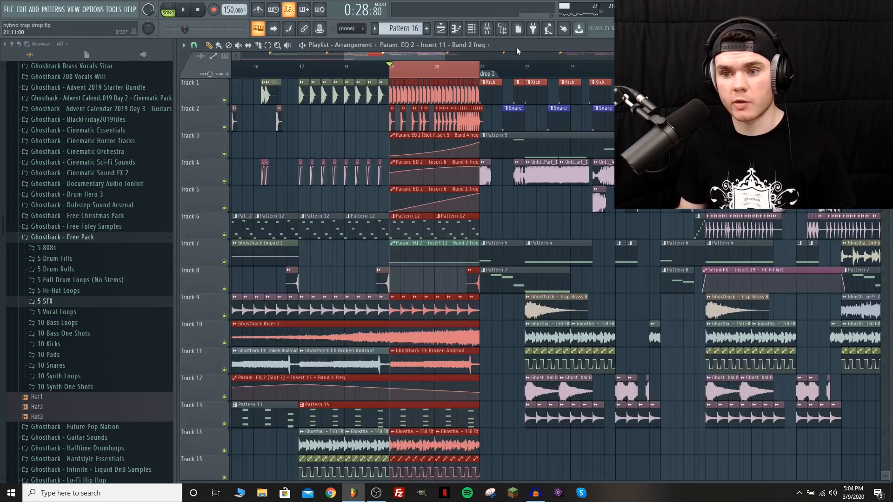
# - Raise the end of the Insert 11 Band 2 frequency automation, remove its middle point and bend it into a gentle upward curve
pyautogui.moveTo(481, 263); pyautogui.dragTo(481, 264)
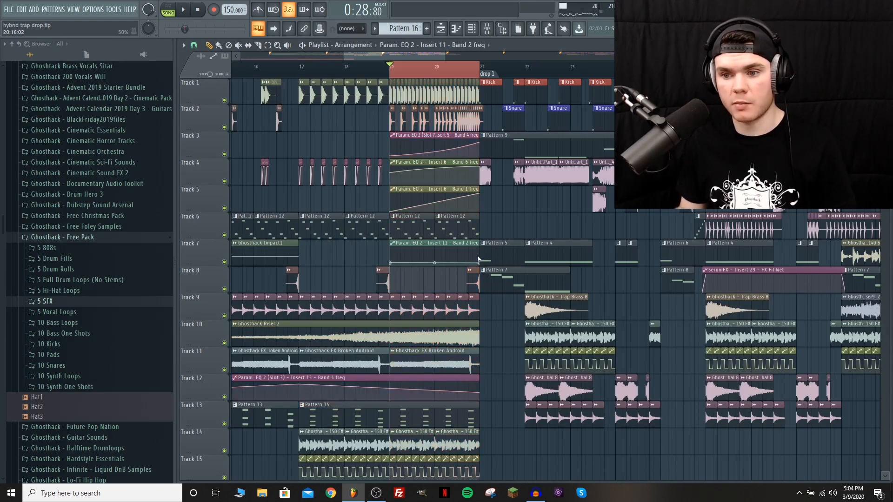
pyautogui.rightClick(440, 257)
pyautogui.click(452, 267)
pyautogui.press('space')
pyautogui.moveTo(434, 257); pyautogui.dragTo(434, 259)
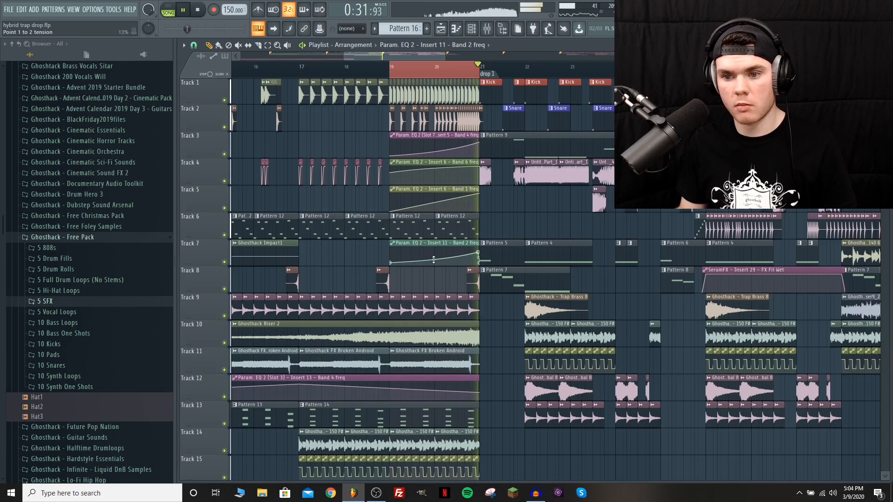
# - Clear the time selection and play from bar 18 into the drop
pyautogui.press('space')
pyautogui.moveTo(389, 64); pyautogui.dragTo(390, 63)
pyautogui.press('space')
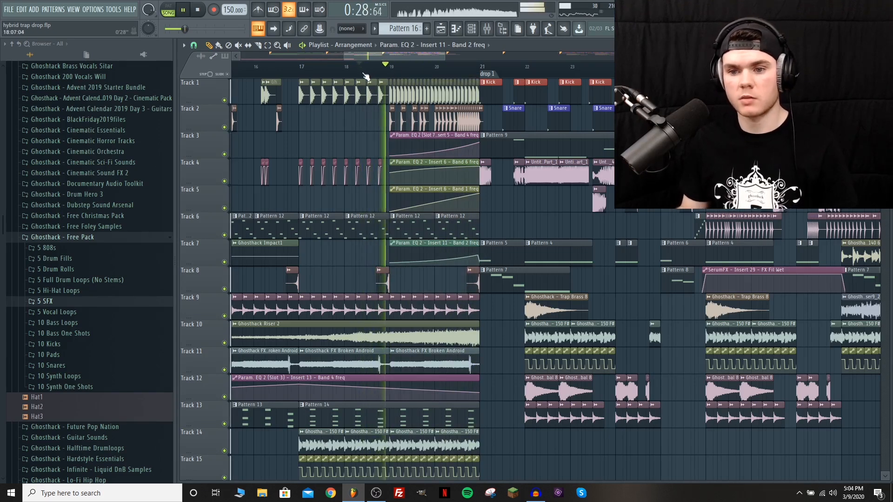
pyautogui.click(472, 29)
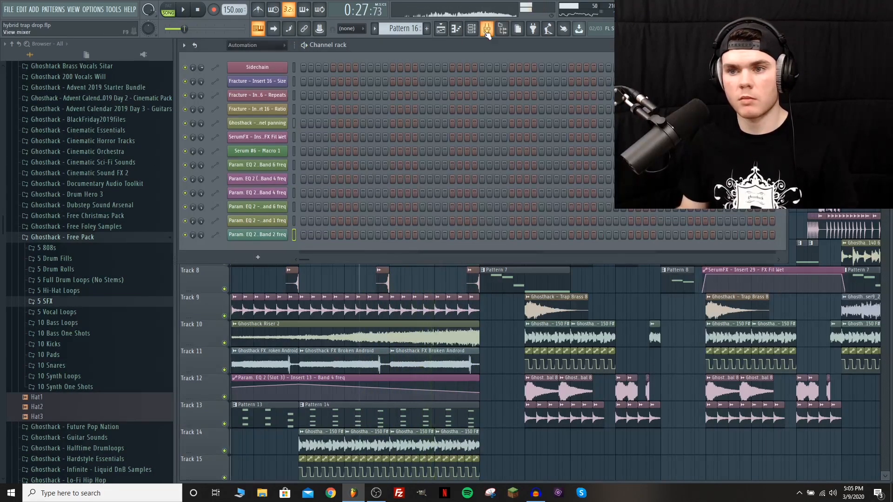
pyautogui.click(486, 29)
pyautogui.press('F5')
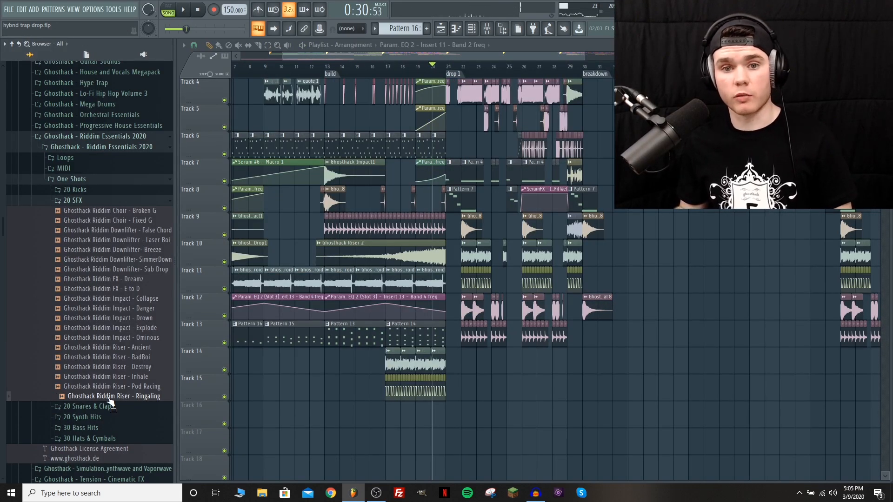
# - Place the Ghosthack Riddim Riser - Ringaling sample on Track 16 so it ends at drop 1, and audition it soloed
pyautogui.moveTo(110, 400); pyautogui.dragTo(352, 421)
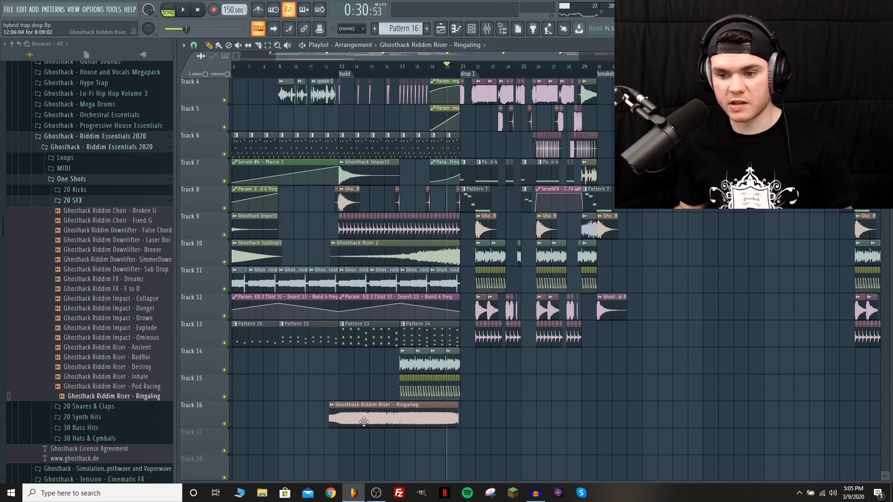
pyautogui.keyDown('ctrl'); pyautogui.click(224, 424); pyautogui.keyUp('ctrl')
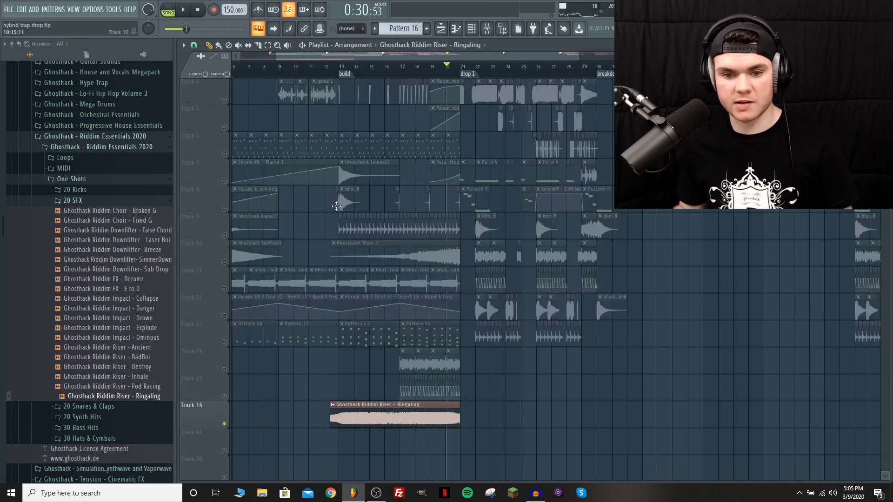
pyautogui.click(431, 74)
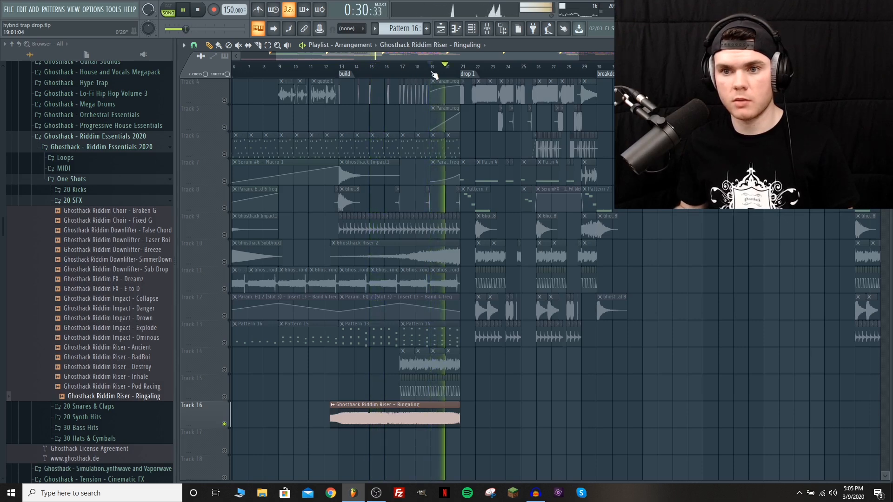
pyautogui.keyDown('ctrl'); pyautogui.click(224, 424); pyautogui.keyUp('ctrl')
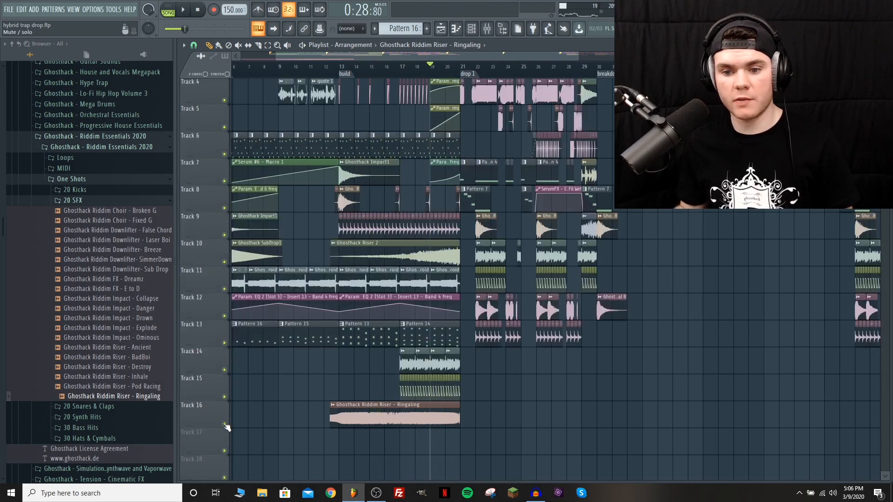
# - Stretch the Ringaling riser to fit from bar 13 to bar 21 and lower its channel volume while the build plays
pyautogui.press('space')
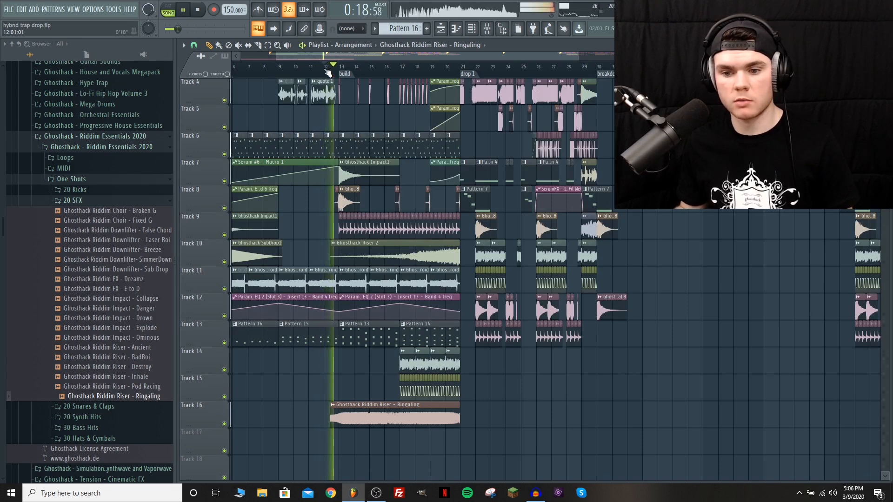
pyautogui.scroll(3, 355, 74)
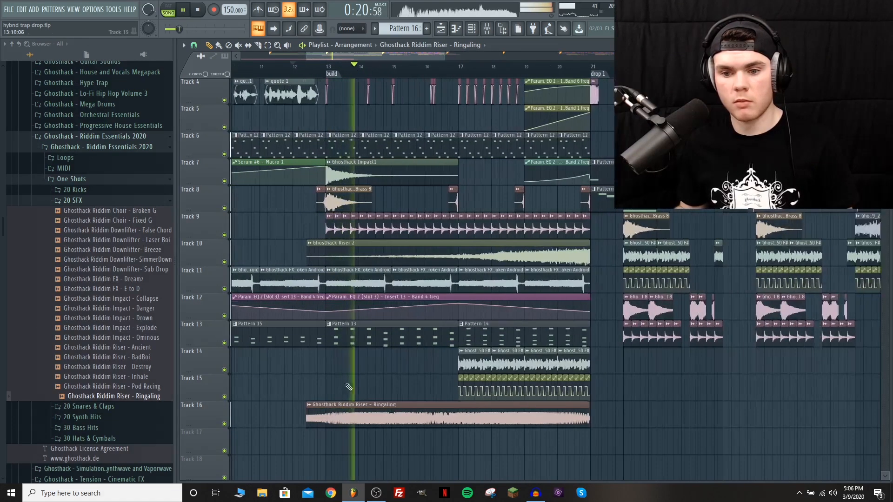
pyautogui.press('space')
pyautogui.doubleClick(361, 418)
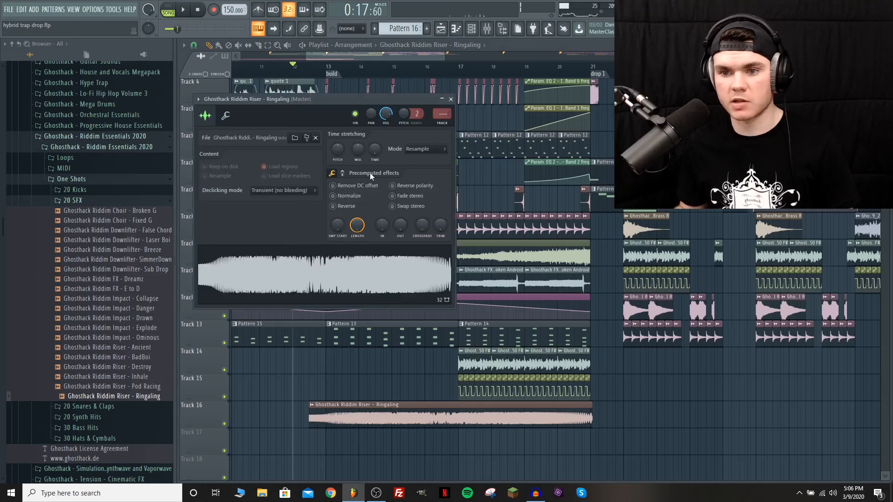
pyautogui.click(451, 99)
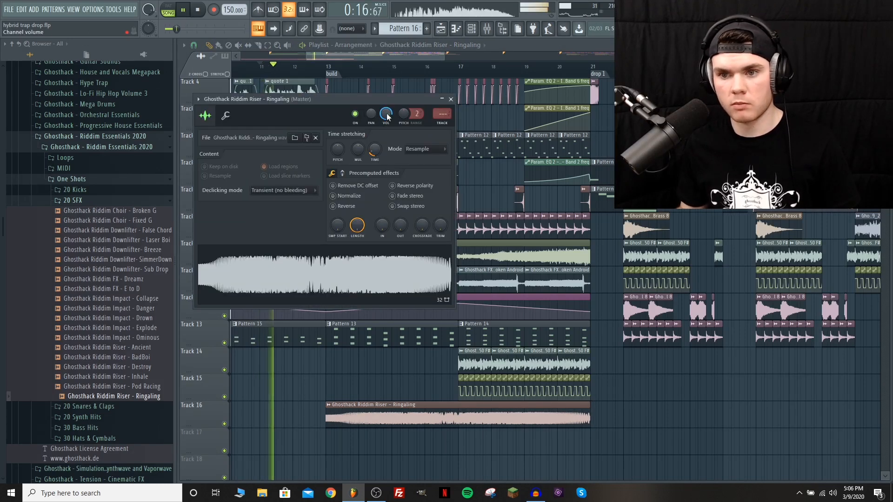
pyautogui.moveTo(386, 114); pyautogui.dragTo(385, 118)
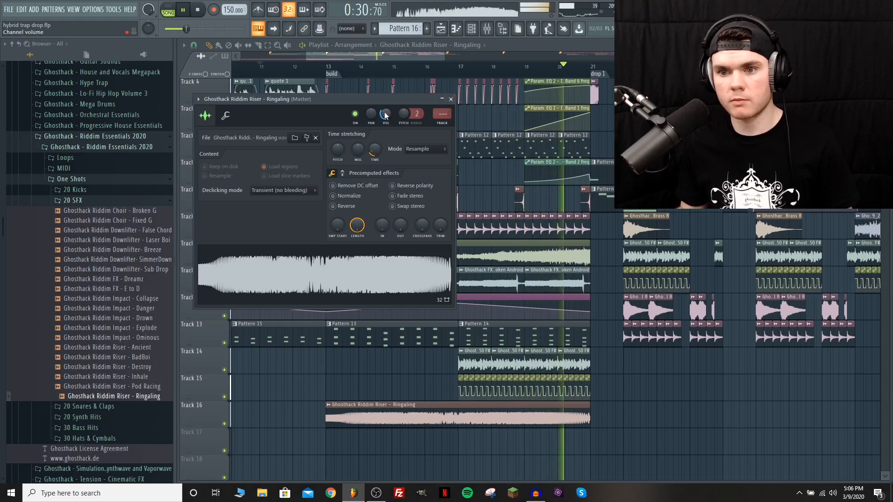
pyautogui.press('space')
pyautogui.click(450, 99)
pyautogui.doubleClick(443, 417)
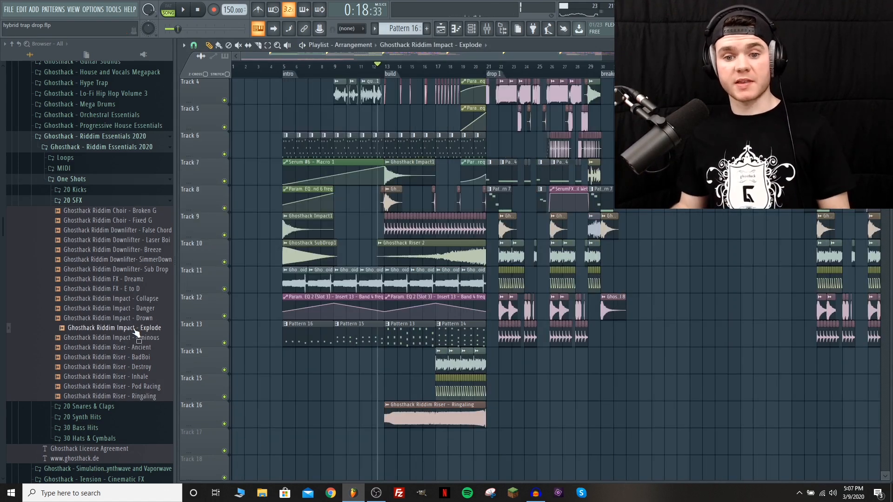
# - Place the Ghosthack Riddim Impact - Explode sample on Track 5 at the intro marker and set the playlist snap to Line
pyautogui.moveTo(136, 332); pyautogui.dragTo(290, 112)
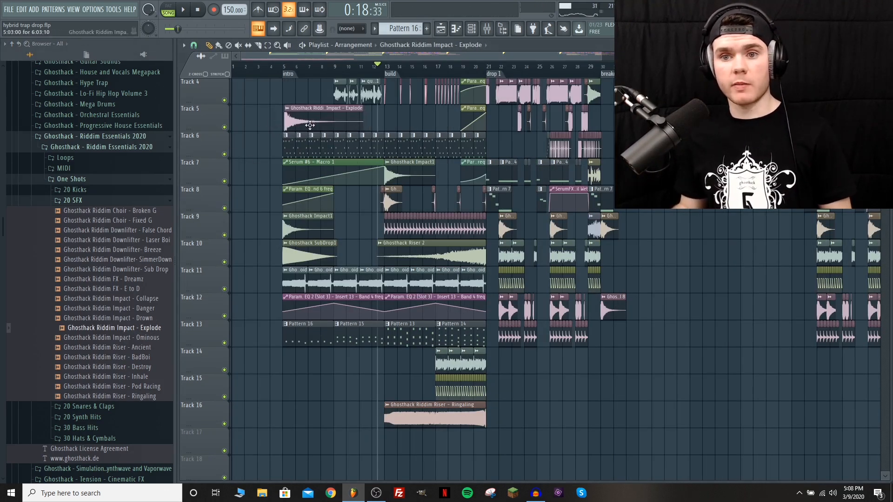
pyautogui.click(193, 45)
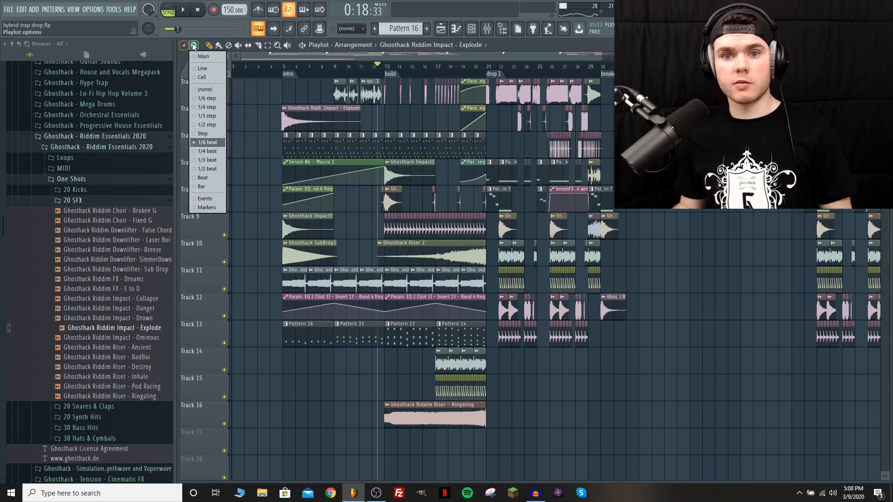
pyautogui.click(201, 68)
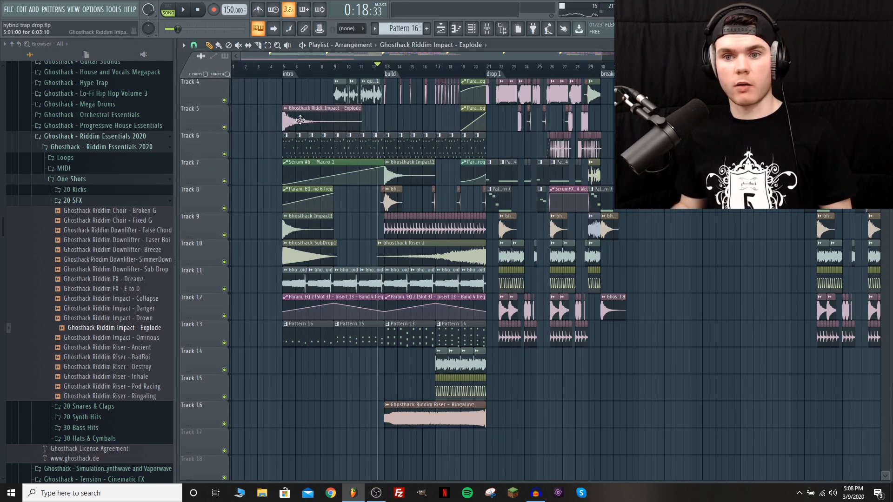
# - Open the Explode impact in the audio editor and apply an equalizer curve that rolls off the low end below about 100 Hz
pyautogui.doubleClick(300, 120)
pyautogui.rightClick(279, 300)
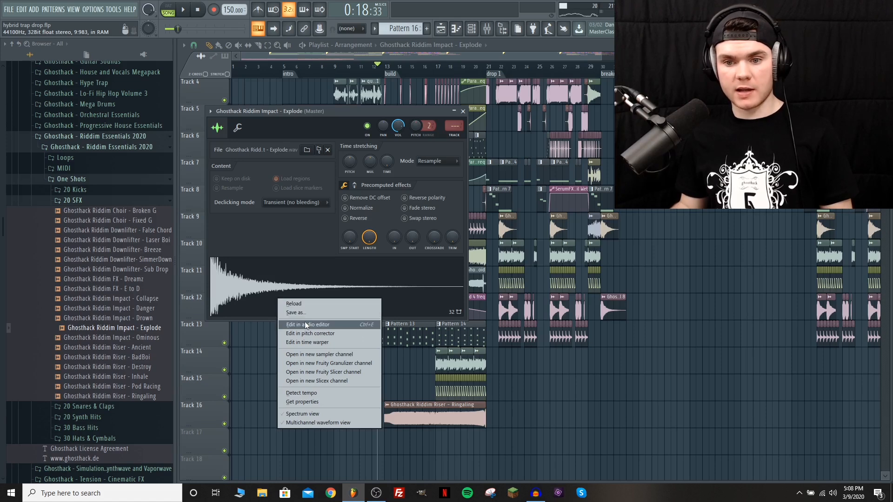
pyautogui.click(305, 325)
pyautogui.click(577, 191)
pyautogui.moveTo(287, 309)
pyautogui.mouseDown()
pyautogui.moveTo(284, 326)
pyautogui.moveTo(189, 358)
pyautogui.mouseUp()
pyautogui.click(377, 214)
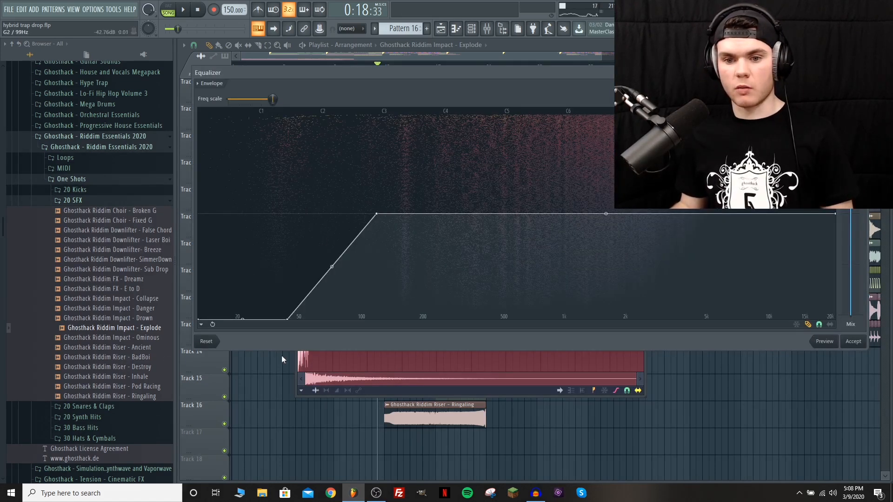
pyautogui.click(853, 343)
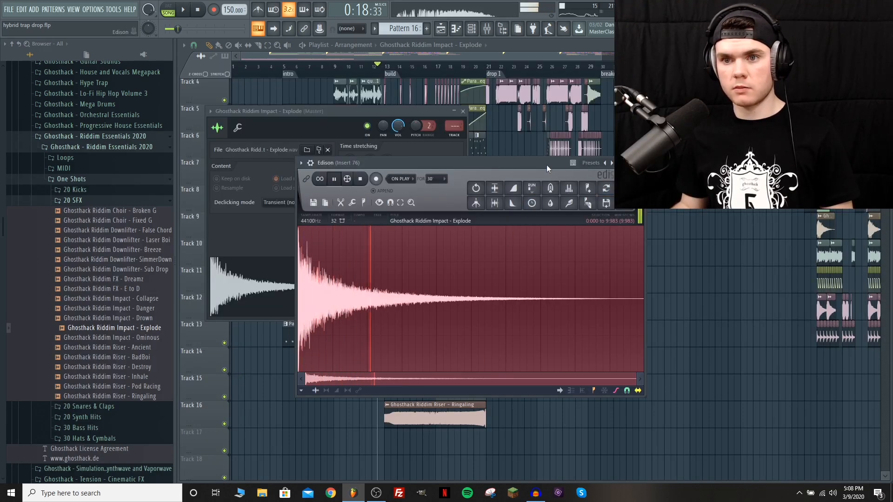
# - Load the equalized audio from Edison back into the Explode impact's channel, and close the windows
pyautogui.moveTo(625, 203); pyautogui.dragTo(281, 283)
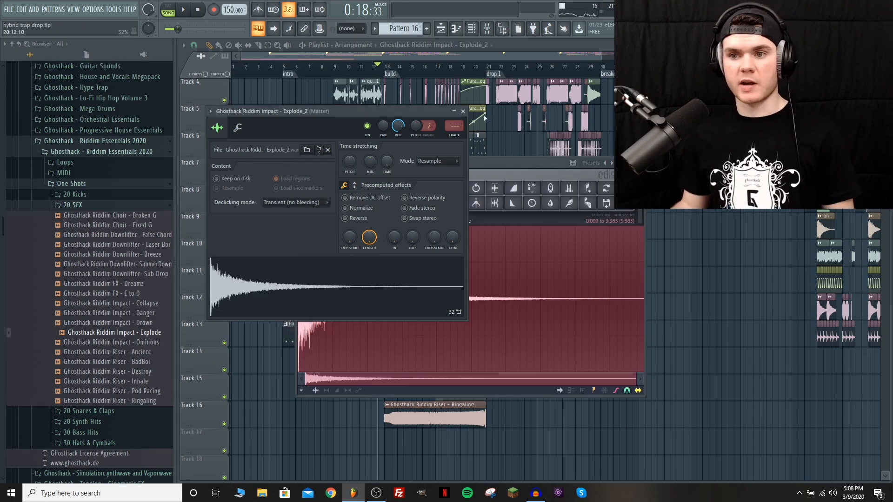
pyautogui.click(464, 113)
pyautogui.press('F9')
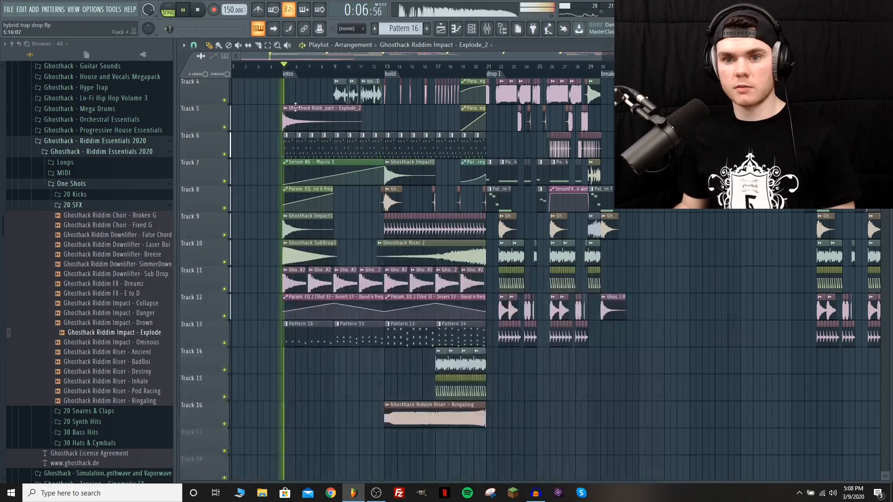
# - Normalize the Explode_2 impact and raise its fade-in slightly while the intro plays
pyautogui.doubleClick(296, 107)
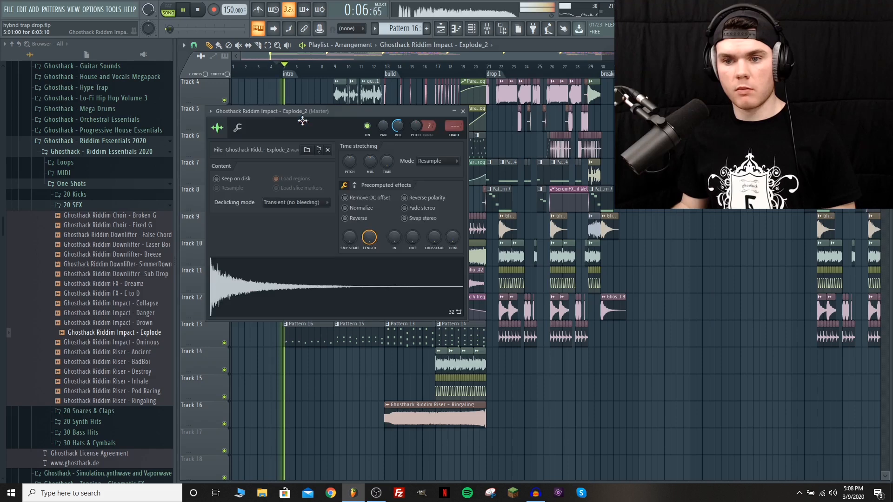
pyautogui.click(345, 208)
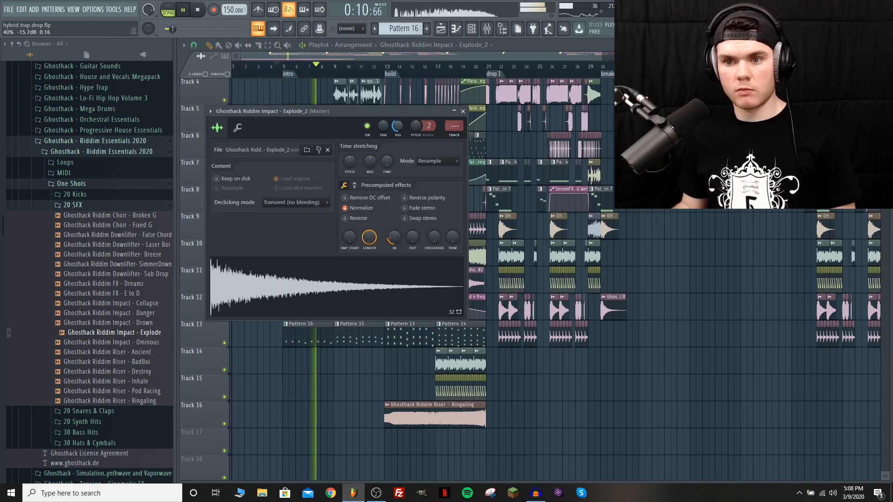
pyautogui.click(464, 111)
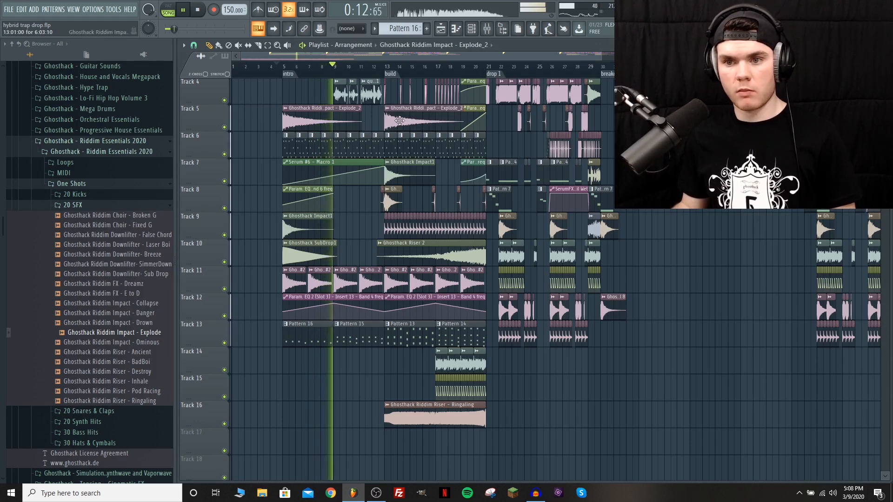
# - Add a copy of the Explode_2 impact on Track 5 at the build marker and adjust its channel volume during playback
pyautogui.click(398, 123)
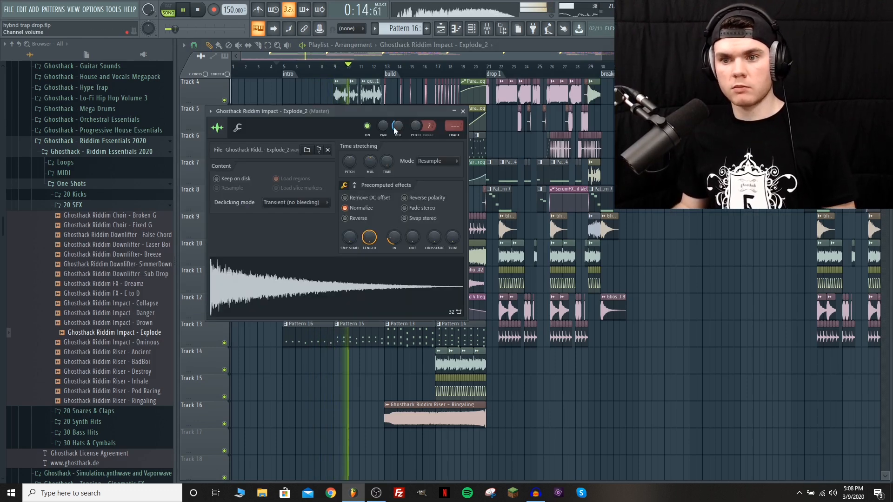
pyautogui.click(463, 111)
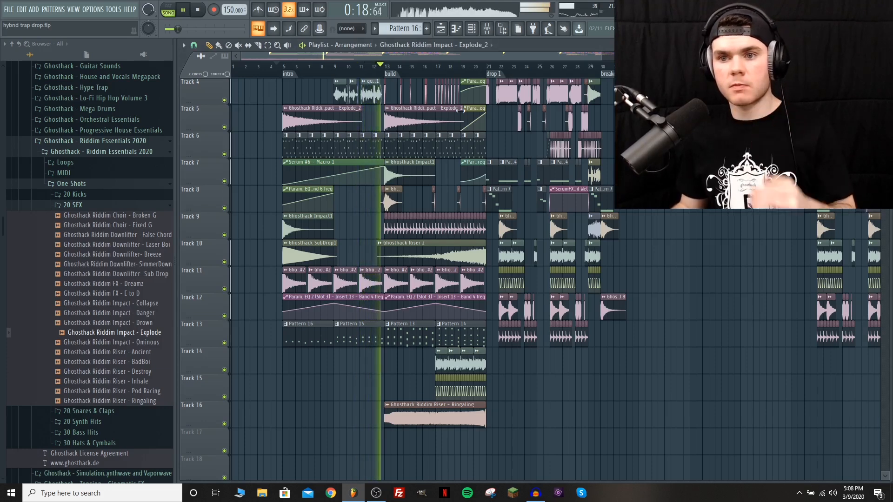
pyautogui.click(403, 125)
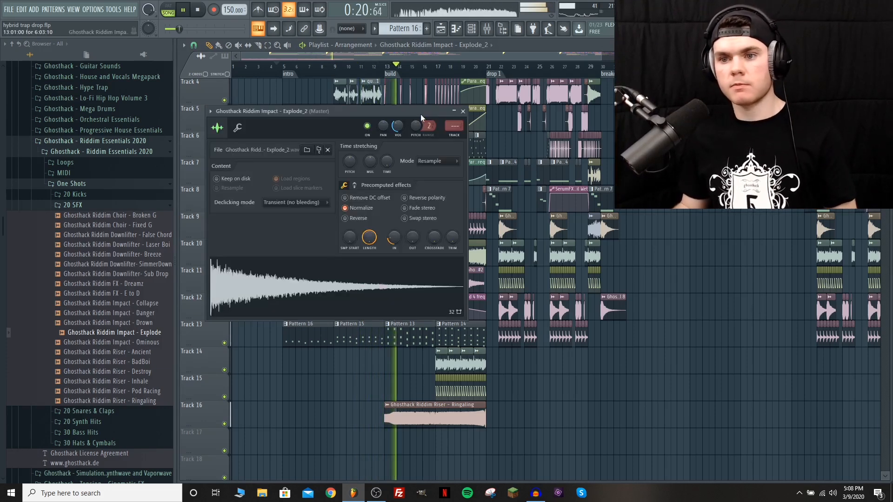
pyautogui.click(386, 67)
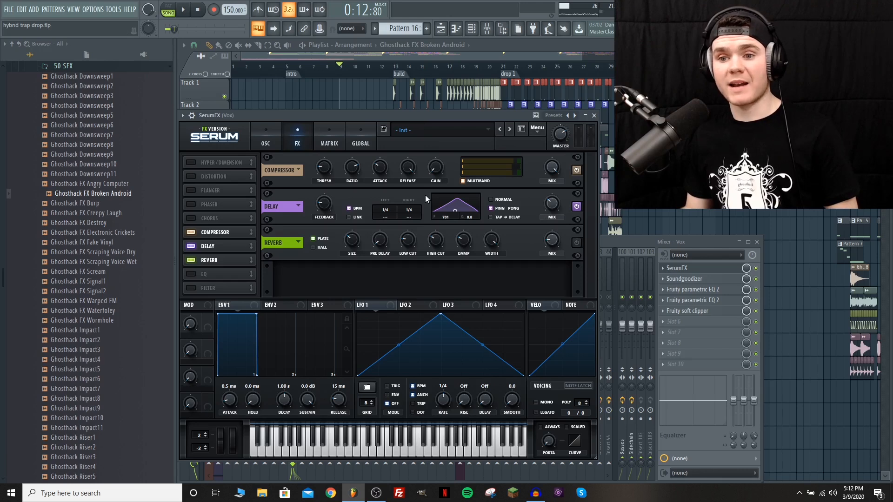
# - Play the vocals from bar 9 with the Vox mixer track soloed, and close SerumFX and the mixer
pyautogui.press('space')
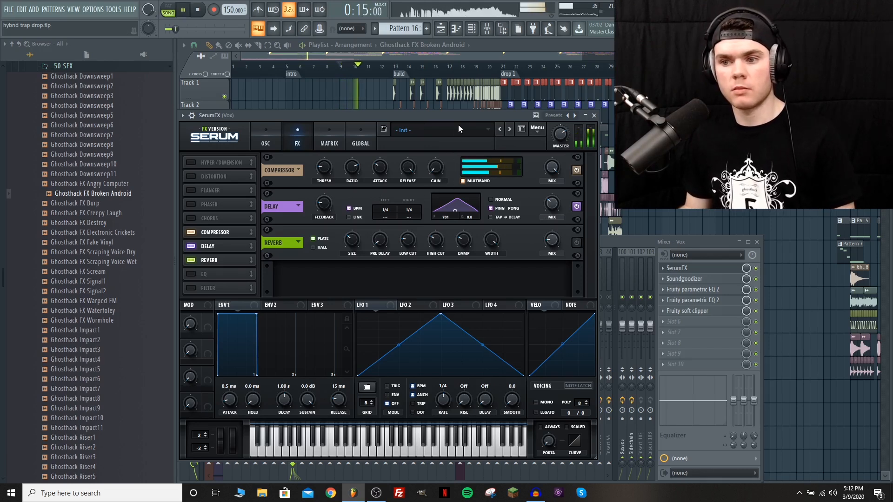
pyautogui.click(615, 240)
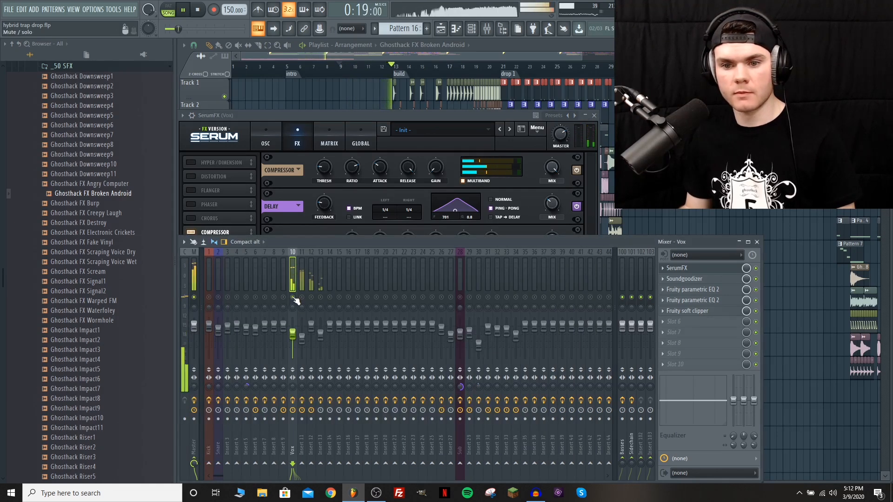
pyautogui.press('space')
pyautogui.click(599, 119)
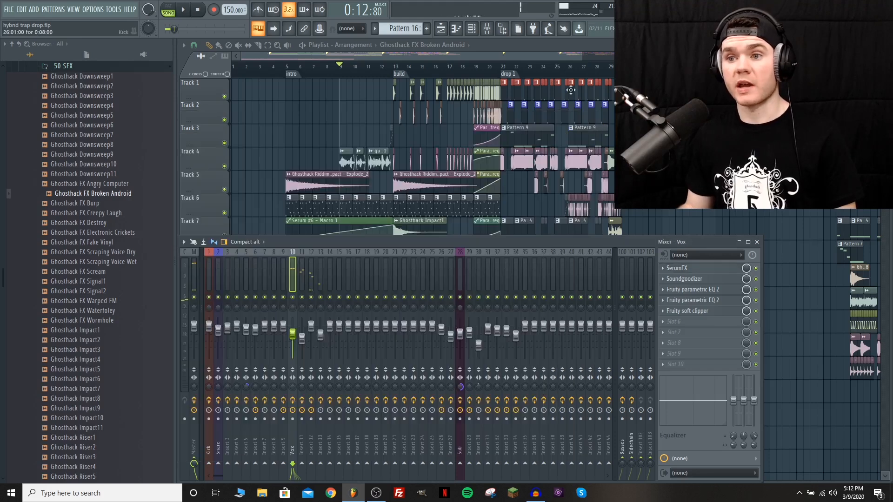
pyautogui.press('F9')
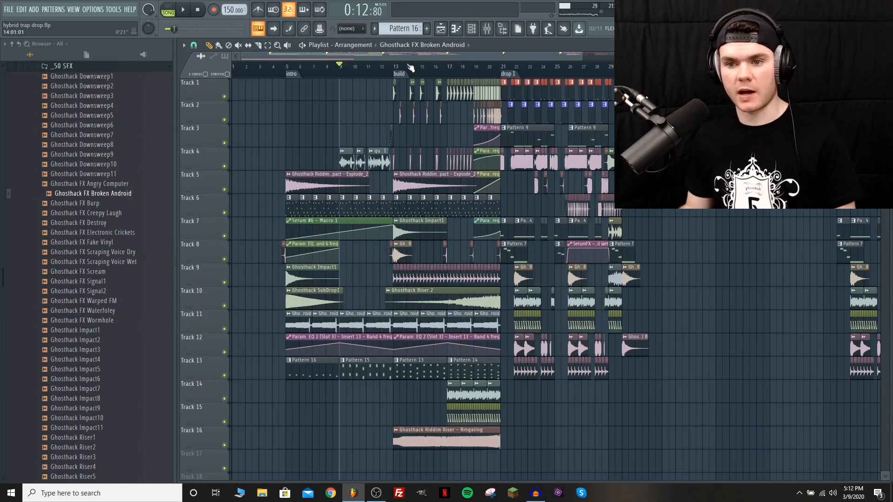
# - Copy all intro and build clips on Tracks 1 to 16 to the breakdown marker, filling the gap up to drop 2 with Line snap
pyautogui.scroll(-3, 498, 62)
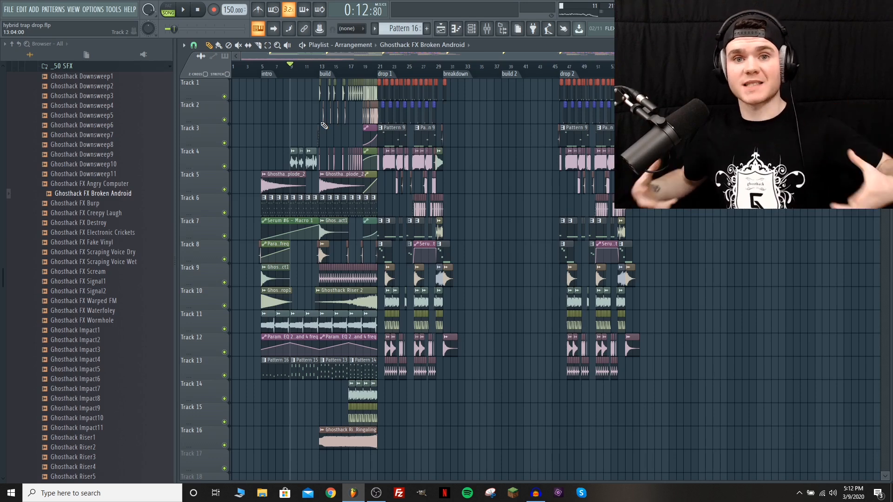
pyautogui.moveTo(256, 474); pyautogui.dragTo(380, 35)
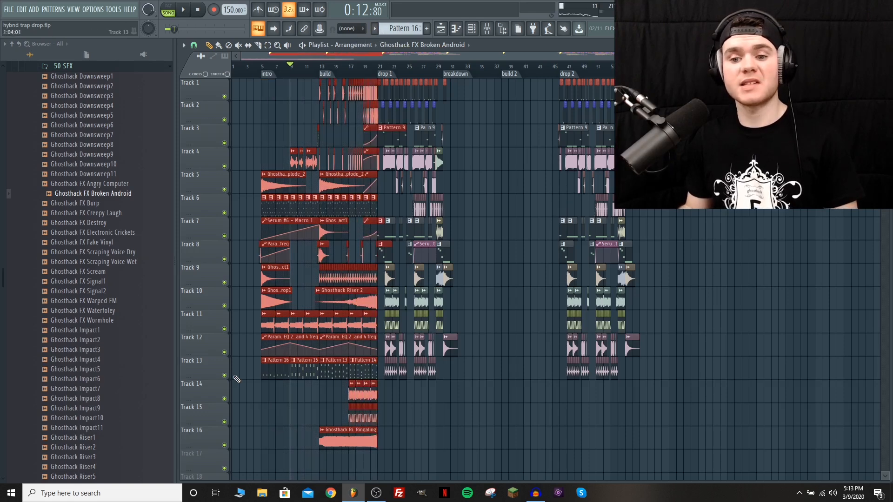
pyautogui.moveTo(255, 468); pyautogui.dragTo(381, 46)
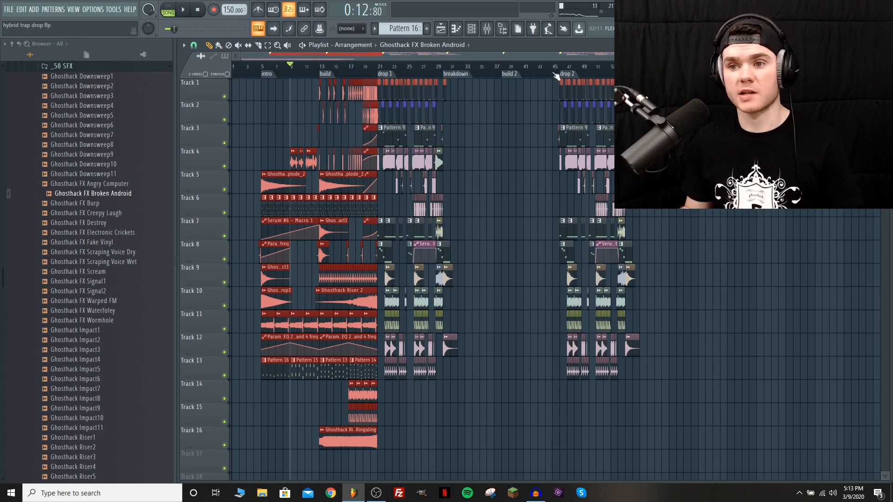
pyautogui.click(193, 45)
pyautogui.click(197, 70)
pyautogui.moveTo(273, 183); pyautogui.dragTo(456, 187)
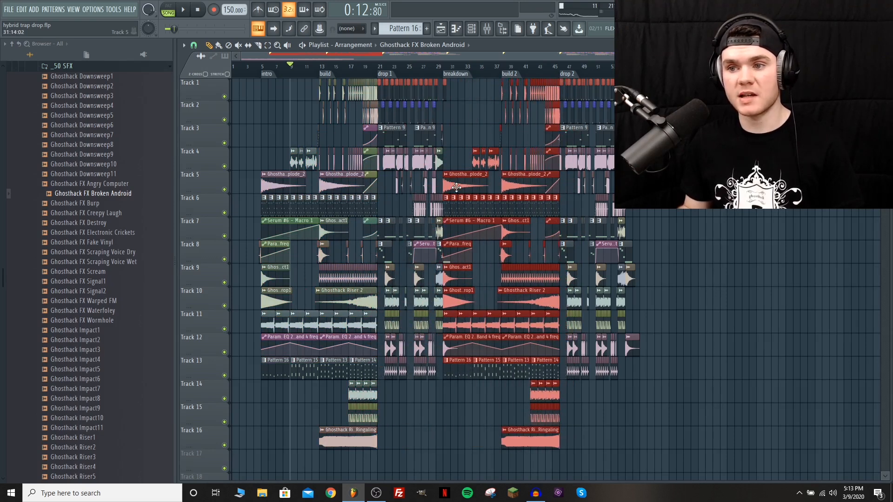
# - Place the Ghosthack Cymbal 8 hit on Track 16 and the Trap Brass 8 hit on Track 9 at the breakdown marker
pyautogui.scroll(6, 508, 68)
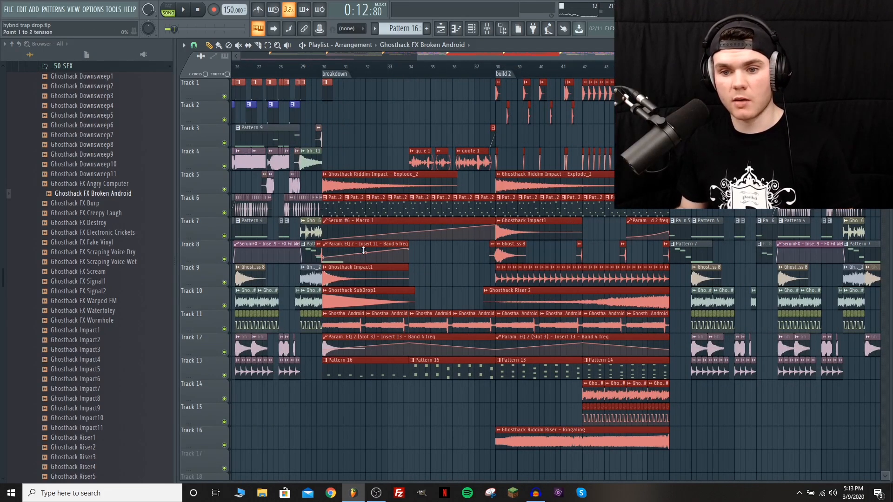
pyautogui.click(330, 433)
pyautogui.click(355, 270)
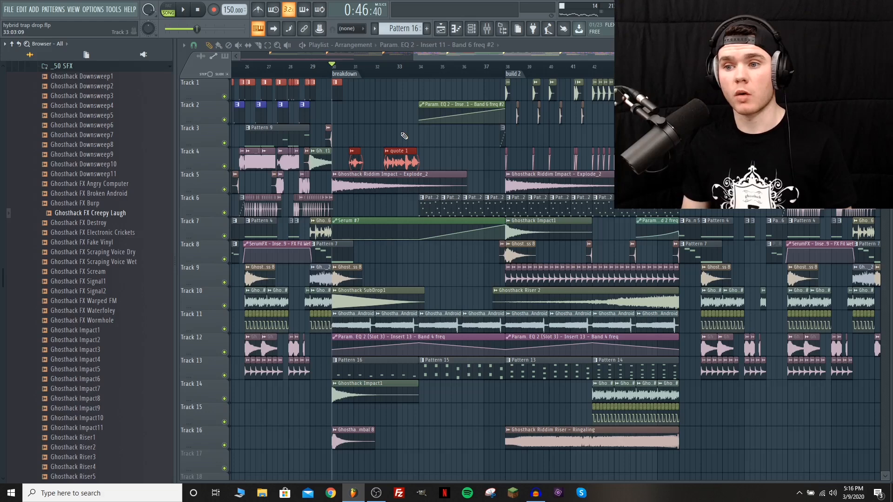
# - Play the breakdown from its marker to check the vocal quotes on Track 4
pyautogui.press('space')
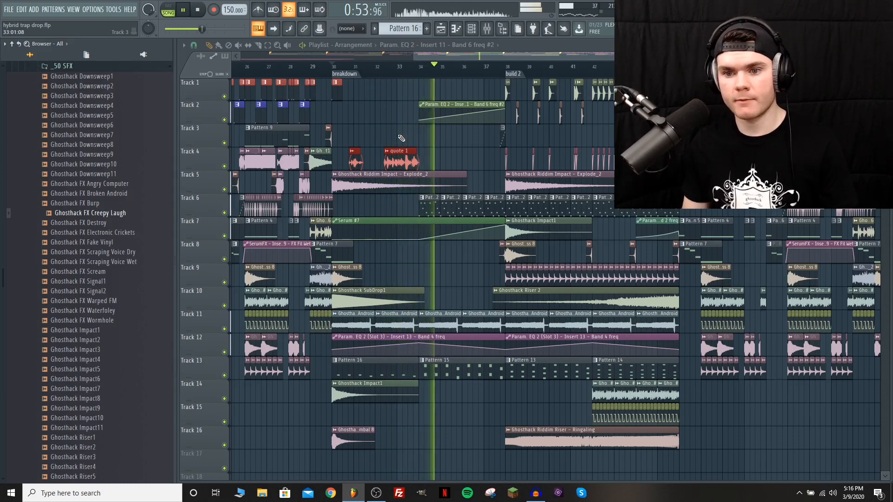
pyautogui.click(555, 227)
pyautogui.press('space')
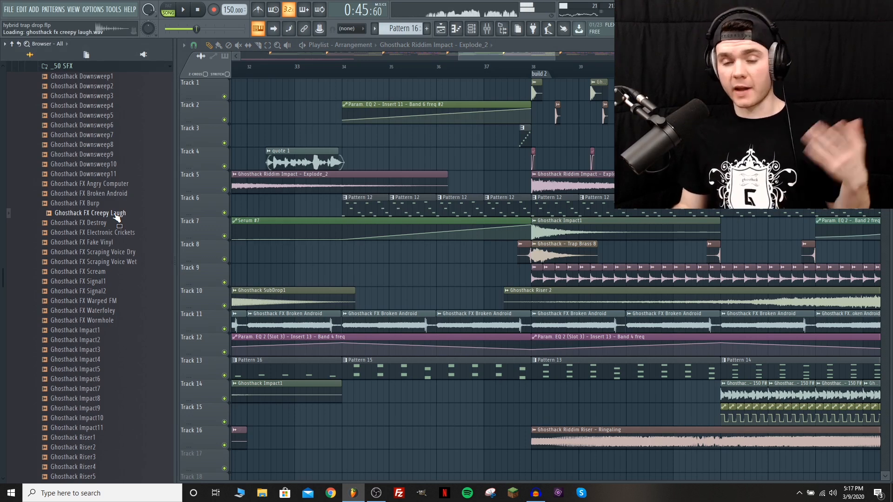
# - Add the Ghosthack FX Creepy Laugh sample to Track 5 at bar 37 and lengthen it with its time-stretching control
pyautogui.moveTo(100, 217); pyautogui.dragTo(489, 250)
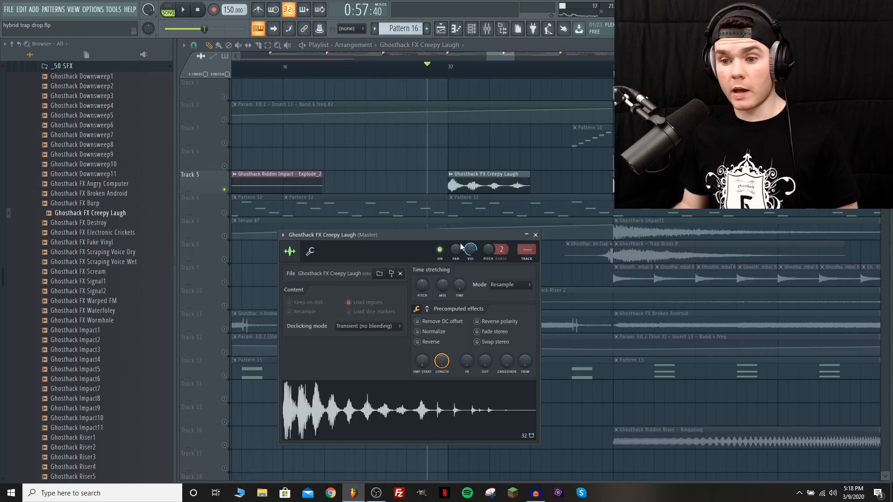
pyautogui.moveTo(459, 284); pyautogui.dragTo(459, 268)
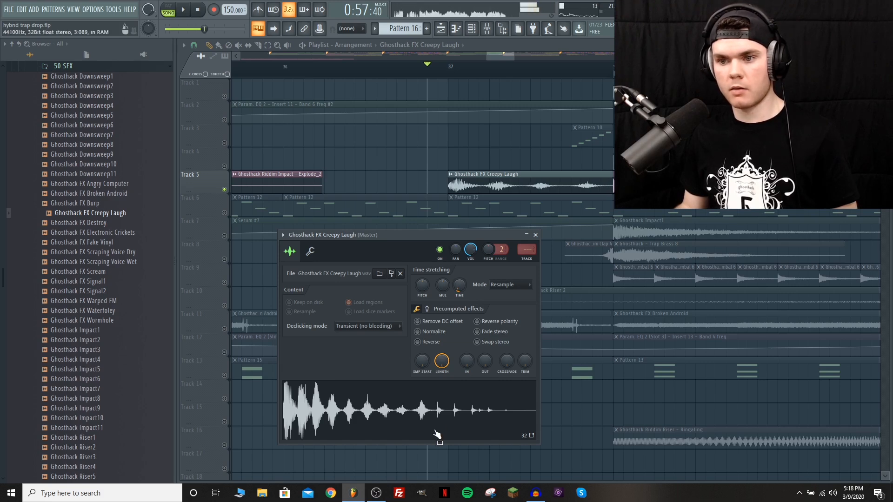
pyautogui.press('space')
pyautogui.press('space')
# - Try the Stretch time-stretching mode on the Creepy Laugh sample and audition it
pyautogui.click(494, 285)
pyautogui.click(506, 309)
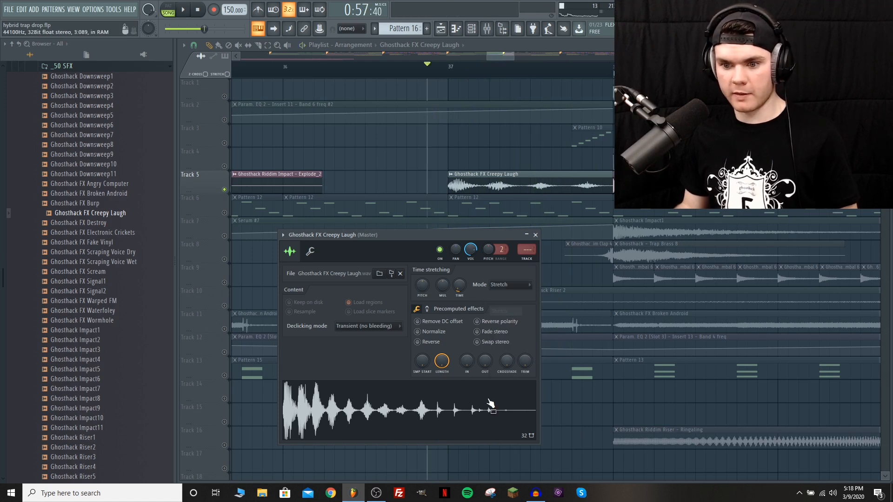
pyautogui.click(490, 406)
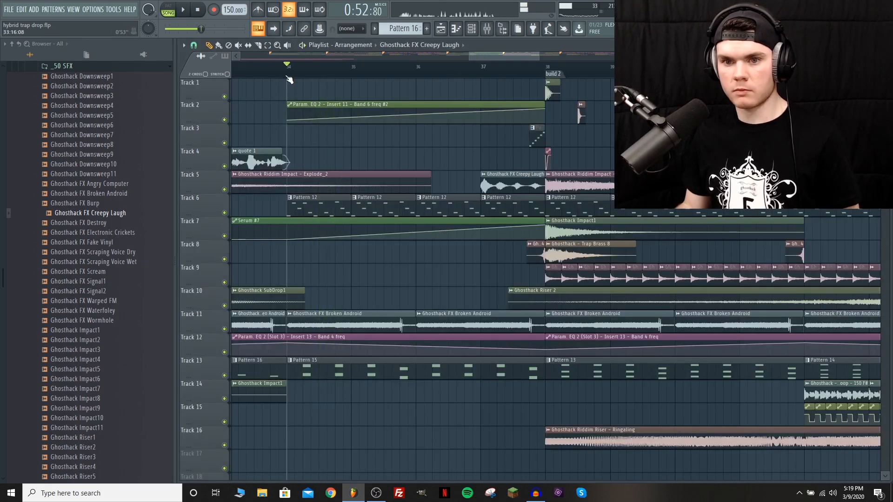
# - Play the breakdown from bar 34 and time-stretch the Creepy Laugh clip on Track 5 to about one bar, reaching the build 2 marker
pyautogui.click(288, 70)
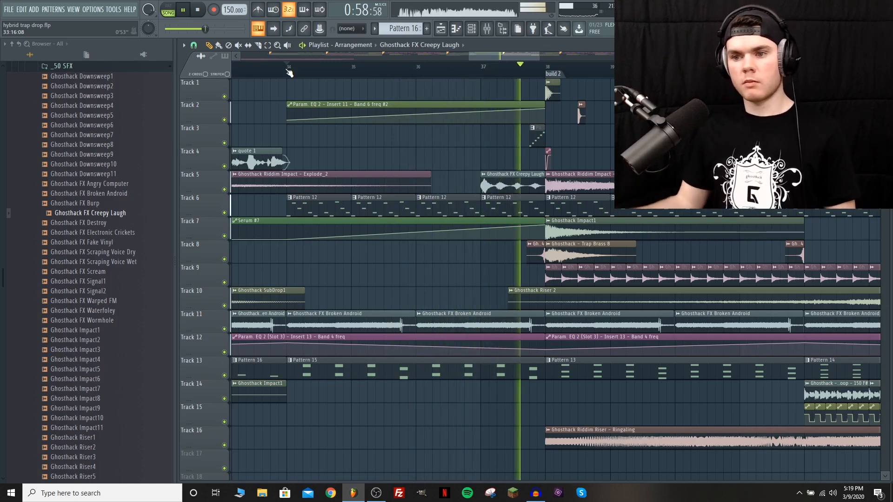
pyautogui.press('space')
pyautogui.scroll(3, 525, 180)
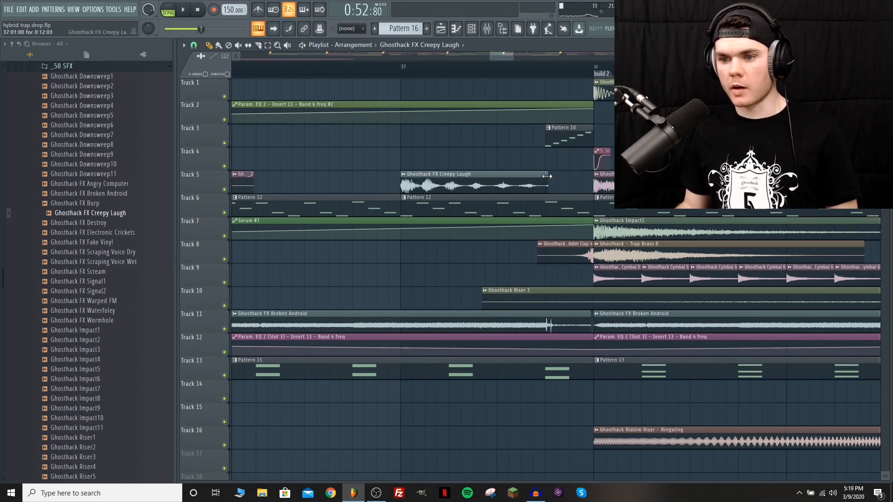
pyautogui.moveTo(543, 179); pyautogui.dragTo(536, 179)
pyautogui.doubleClick(530, 184)
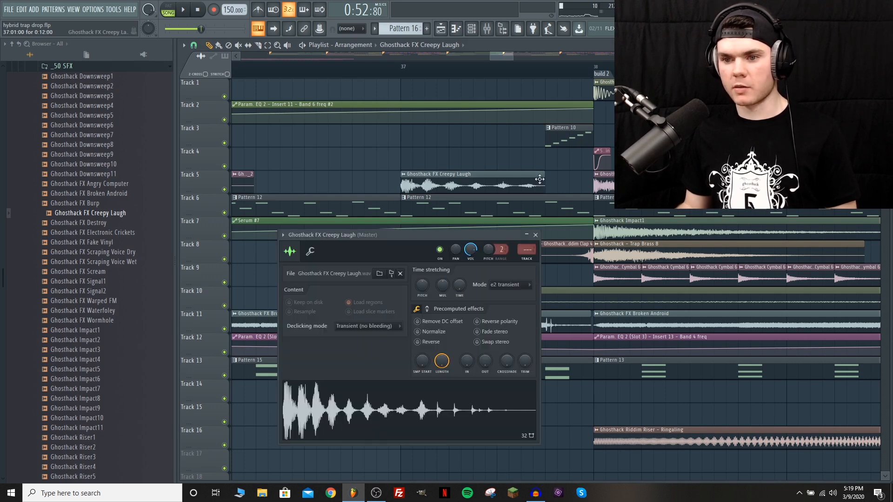
pyautogui.moveTo(459, 285); pyautogui.dragTo(459, 273)
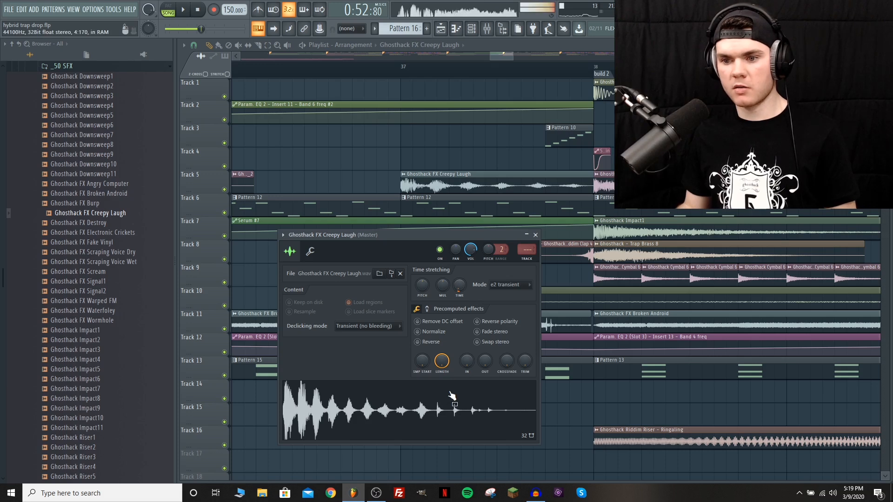
pyautogui.click(535, 235)
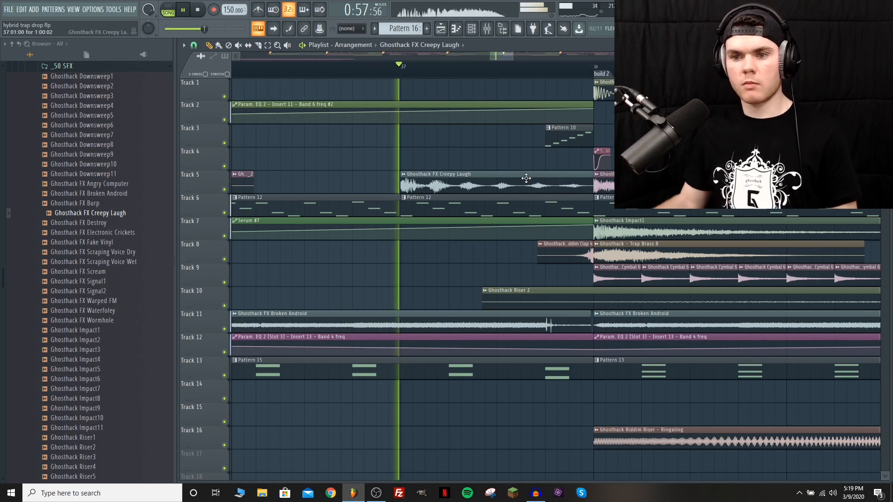
# - Normalize the Creepy Laugh sample and raise its fade-in while the breakdown plays
pyautogui.press('space')
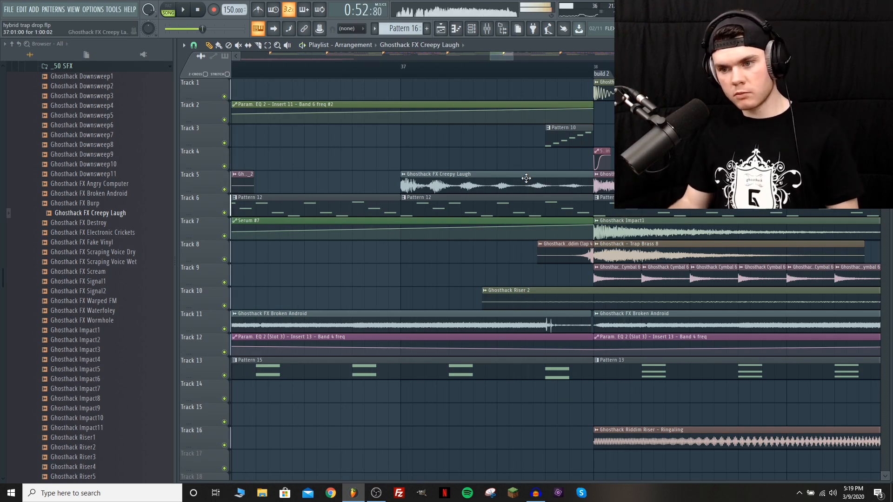
pyautogui.doubleClick(526, 178)
pyautogui.click(475, 342)
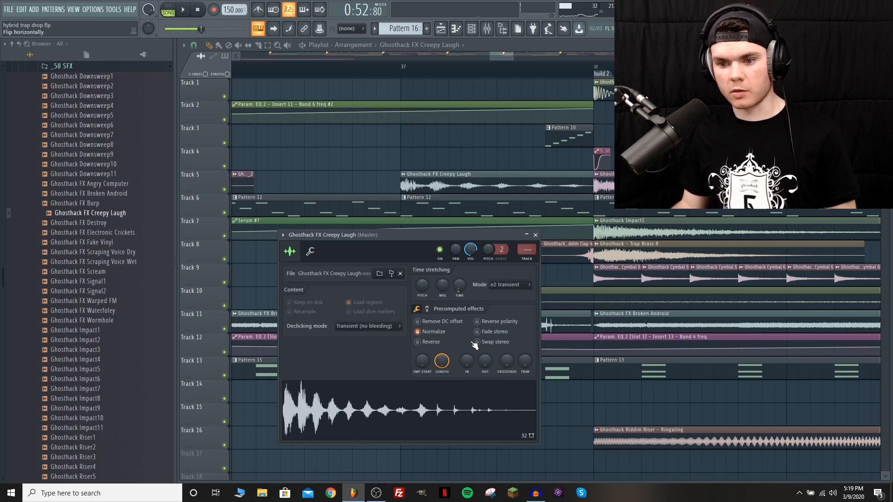
pyautogui.press('space')
pyautogui.moveTo(467, 361); pyautogui.dragTo(466, 349)
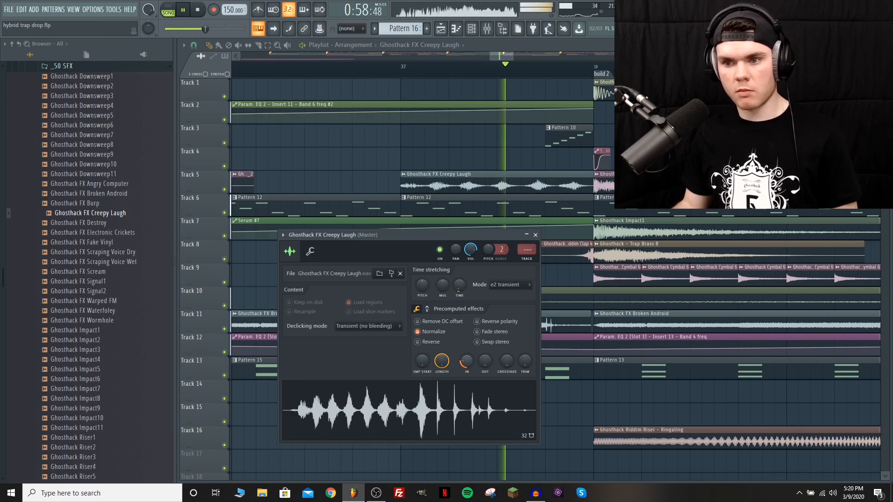
# - Play the transition from the end of the breakdown into build 2
pyautogui.moveTo(491, 56); pyautogui.dragTo(440, 64)
pyautogui.moveTo(447, 57); pyautogui.dragTo(464, 57)
pyautogui.press('space')
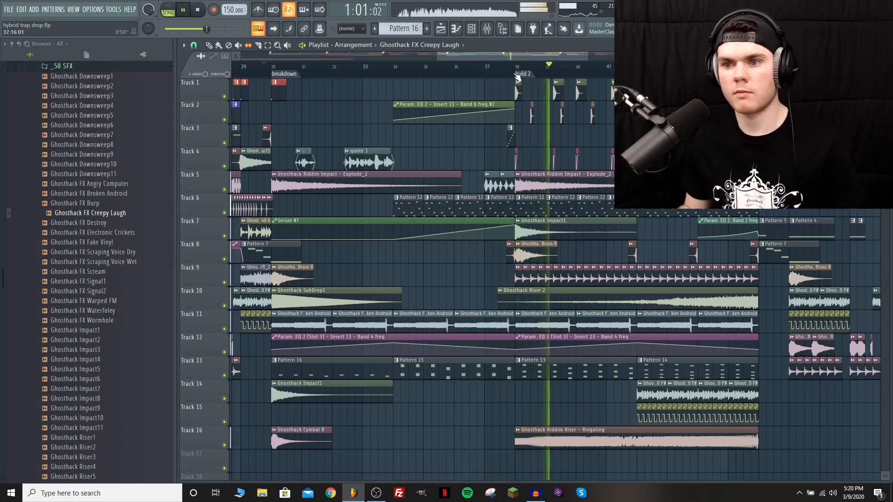
pyautogui.scroll(3, 465, 77)
pyautogui.press('space')
# - Lower the band 6 frequency of Insert 15's Fruity Parametric EQ 2 slightly and create an automation clip for it over bar 37
pyautogui.moveTo(437, 75); pyautogui.dragTo(481, 71)
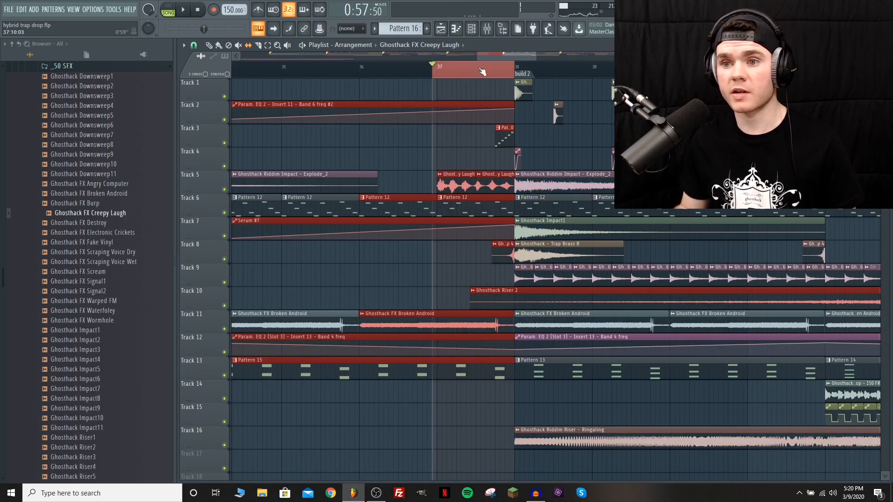
pyautogui.click(437, 129)
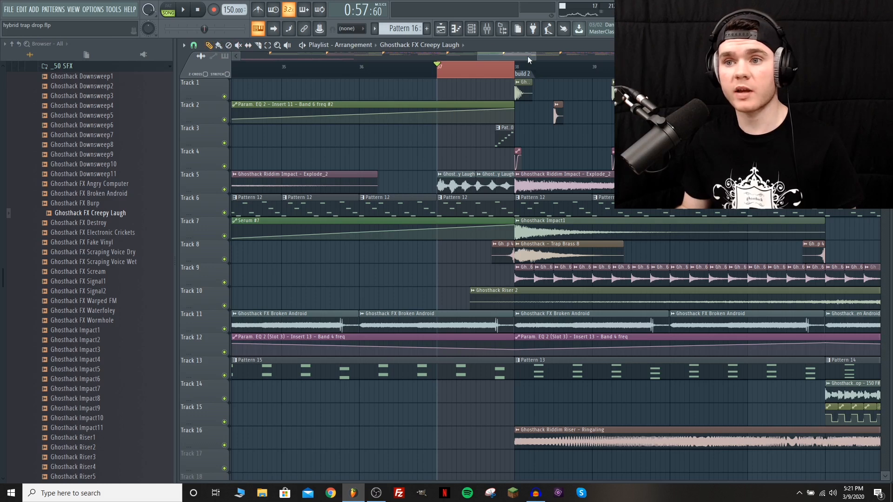
pyautogui.click(487, 29)
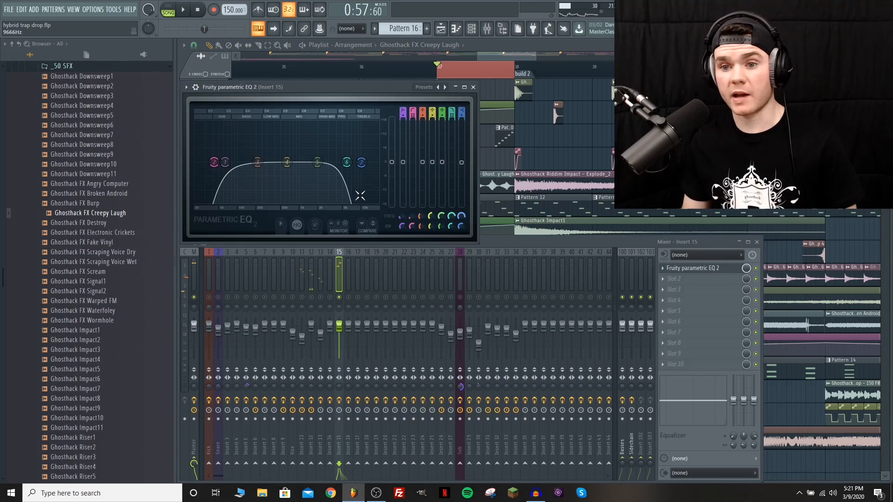
pyautogui.moveTo(346, 162); pyautogui.dragTo(343, 163)
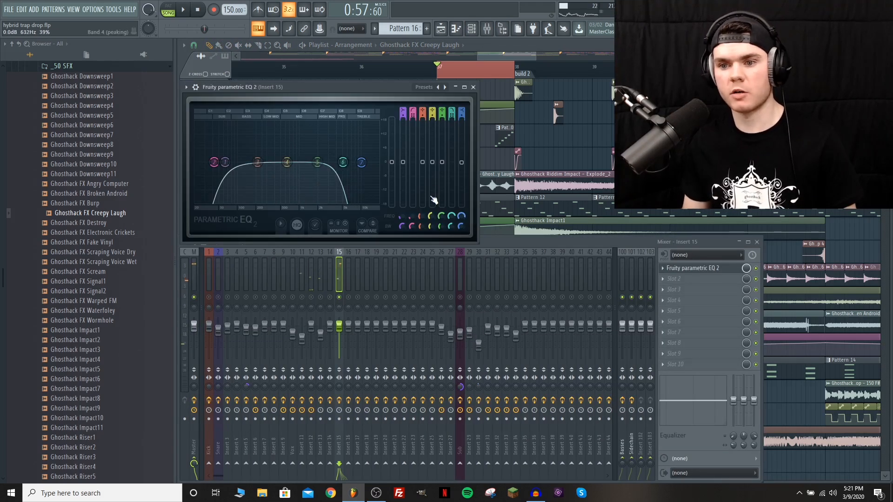
pyautogui.rightClick(453, 221)
pyautogui.click(471, 279)
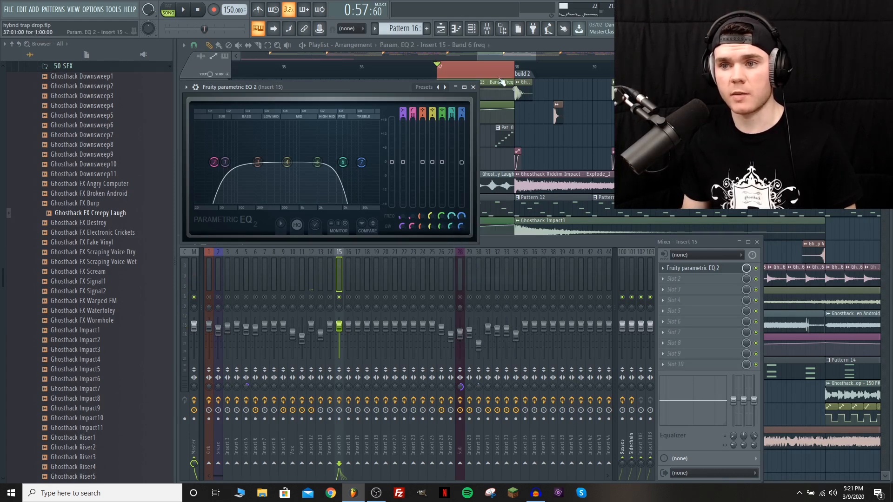
# - Play bar 37 into build 2 to check the laugh's EQ automation and reverb, and unsolo Insert 15
pyautogui.press('space')
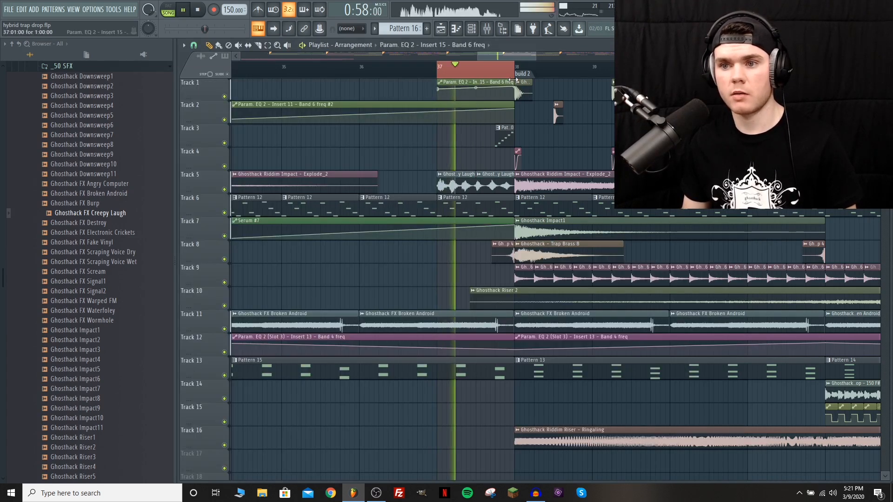
pyautogui.moveTo(437, 74); pyautogui.dragTo(444, 75)
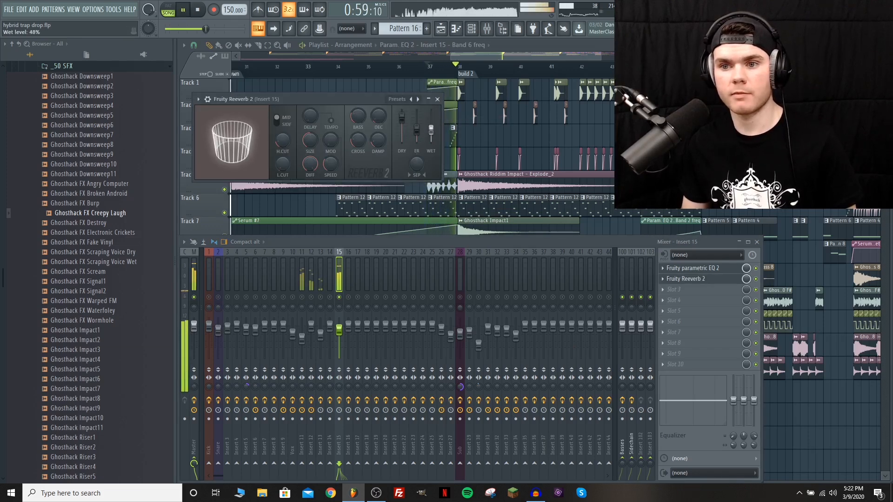
pyautogui.press('space')
pyautogui.rightClick(340, 297)
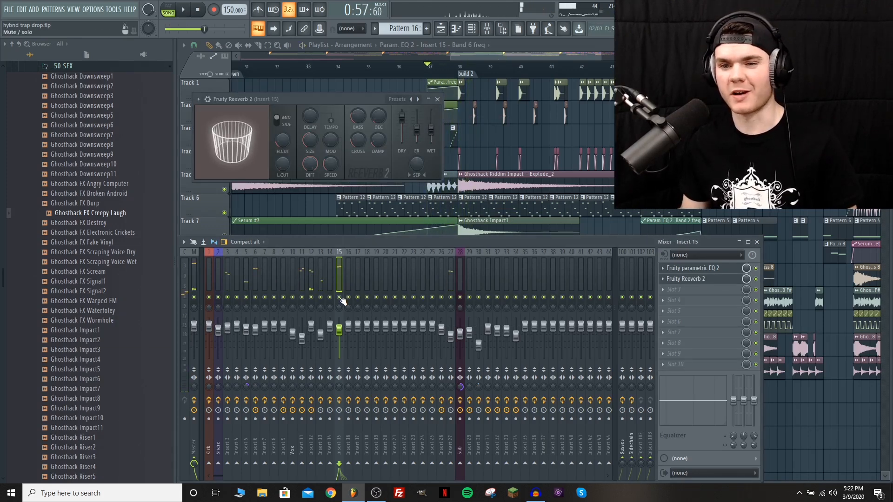
pyautogui.press('space')
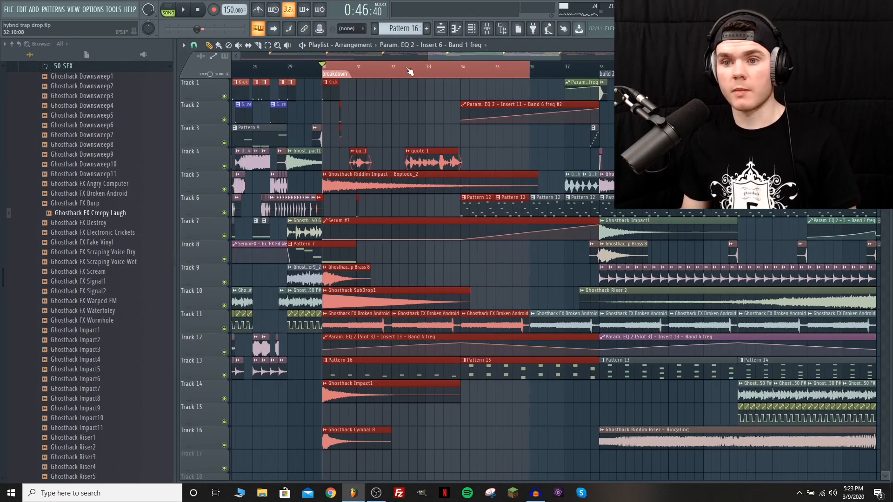
# - Solo Track 4 and play its vocal quotes from the breakdown marker
pyautogui.rightClick(224, 166)
pyautogui.press('space')
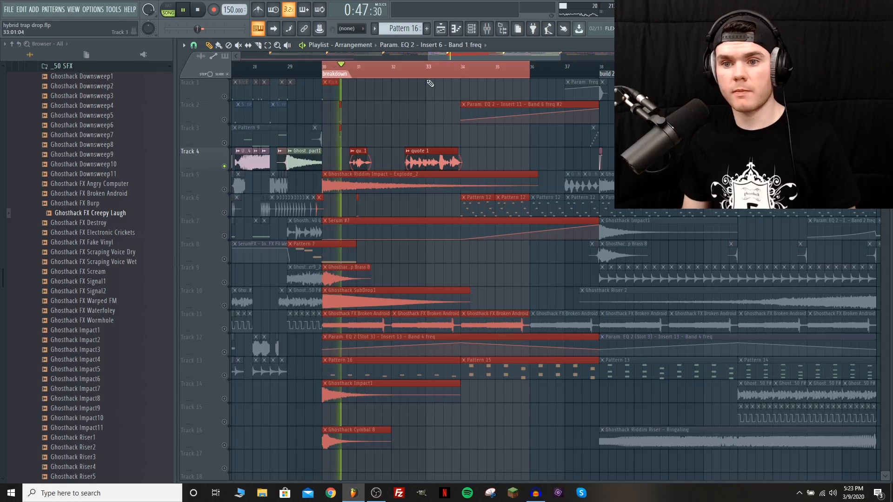
pyautogui.press('space')
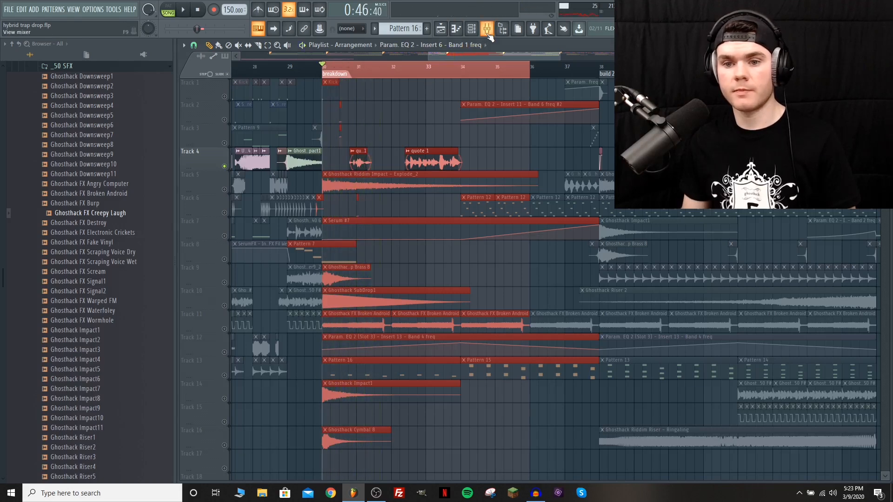
# - Adjust the delay filter in SerumFX on the Vox mixer track while the breakdown vocals play, and close the plugin
pyautogui.click(486, 29)
pyautogui.click(293, 270)
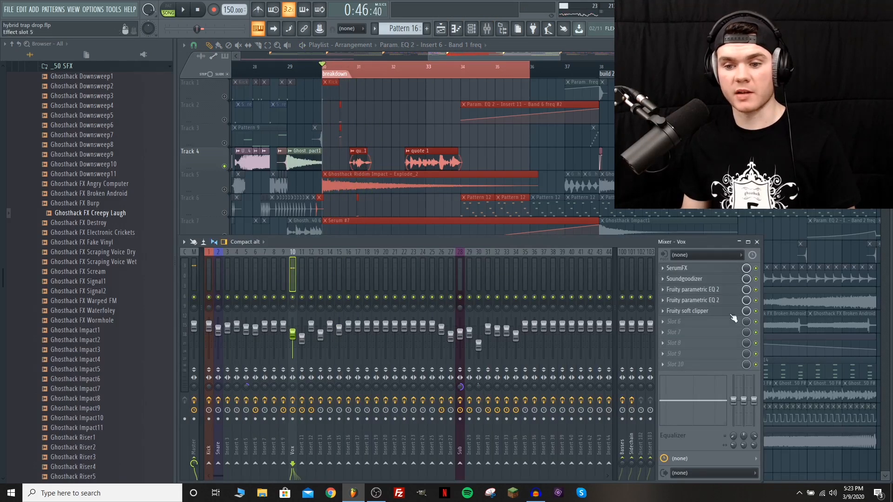
pyautogui.click(692, 271)
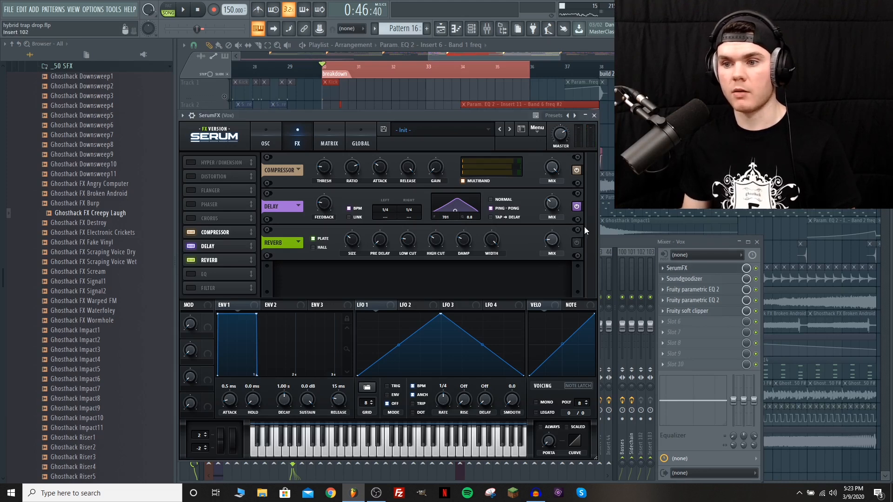
pyautogui.press('space')
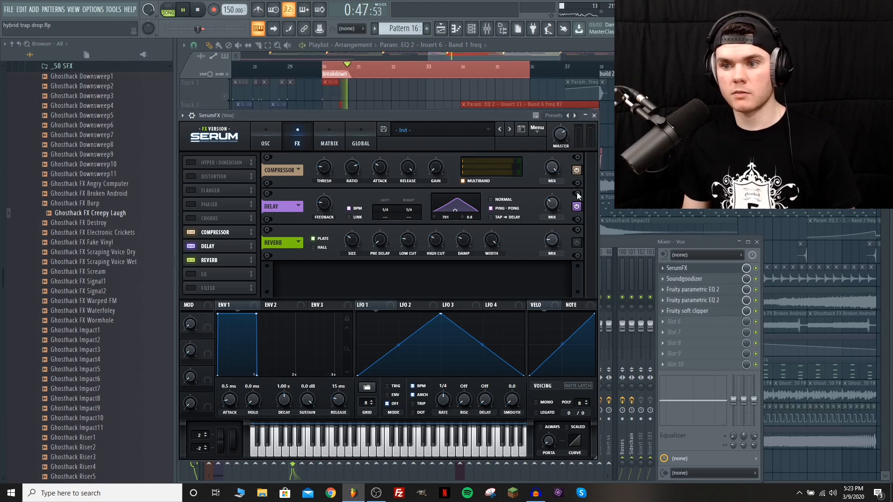
pyautogui.moveTo(456, 212)
pyautogui.mouseDown()
pyautogui.moveTo(467, 211)
pyautogui.moveTo(457, 213)
pyautogui.mouseUp()
pyautogui.press('space')
pyautogui.click(687, 269)
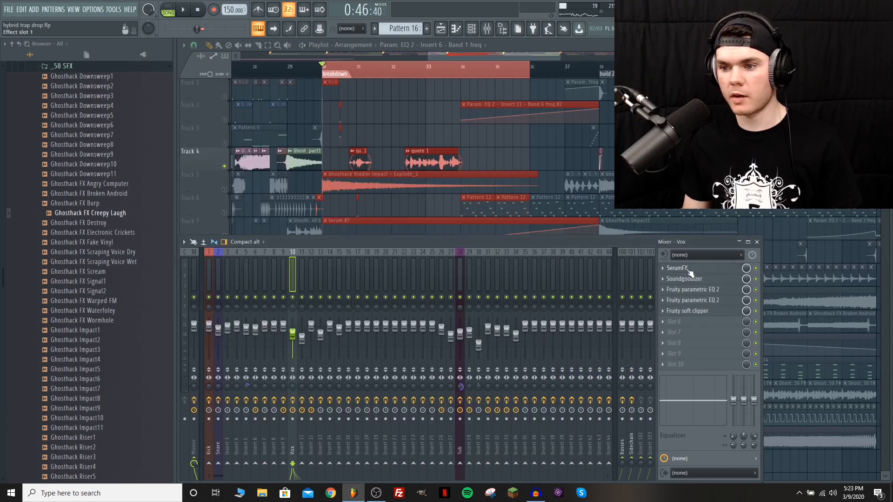
# - Add Fruity Reeverb 2 to slot 6 of the Vox mixer track and create an automation clip for its mix level
pyautogui.click(682, 321)
pyautogui.click(454, 121)
pyautogui.press('space')
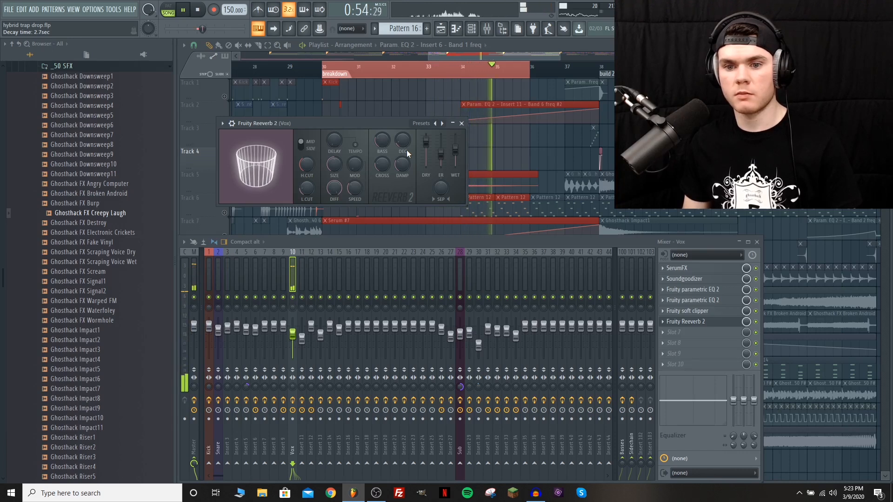
pyautogui.rightClick(746, 322)
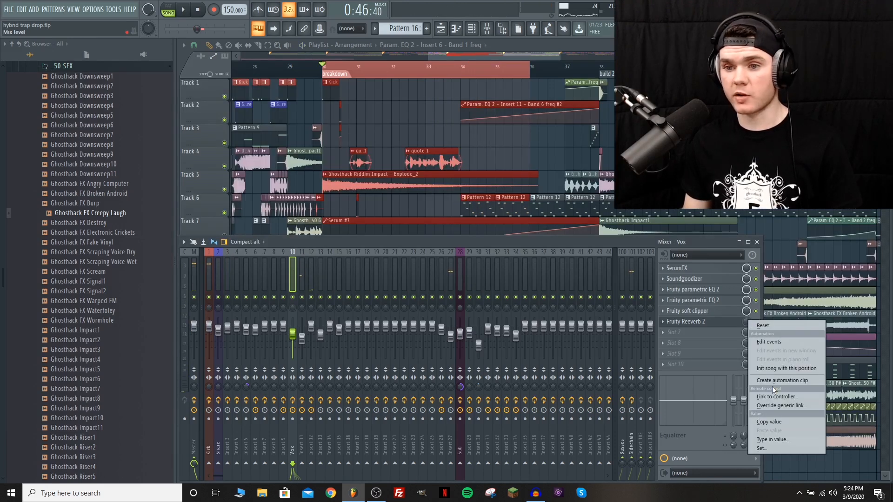
pyautogui.click(772, 380)
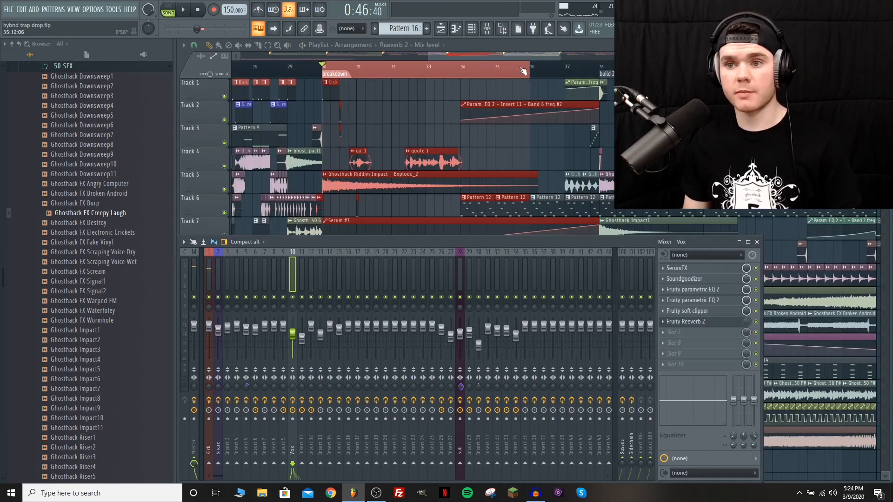
# - Place the Reeverb 2 mix level automation clip on Track 3 from the breakdown marker and shape it to rise toward bar 34 and fall away
pyautogui.press('F9')
pyautogui.moveTo(416, 418); pyautogui.dragTo(442, 126)
pyautogui.scroll(2, 442, 126)
pyautogui.scroll(-4, 446, 75)
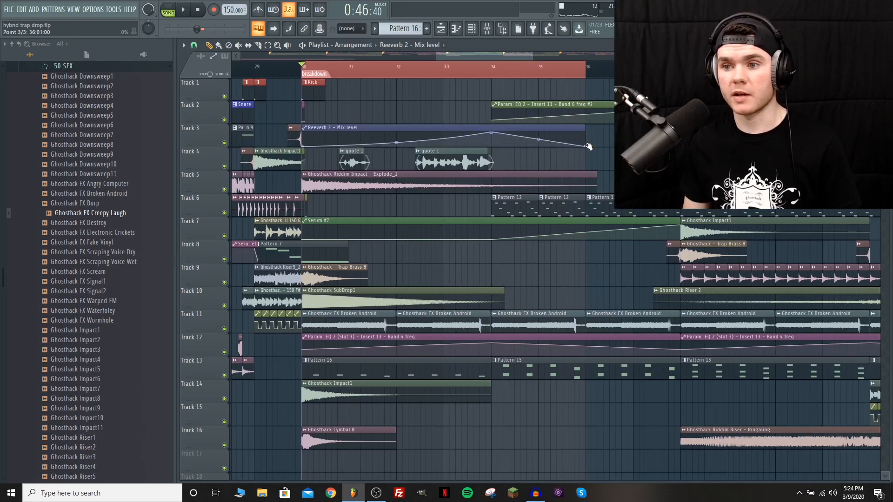
pyautogui.moveTo(568, 136); pyautogui.dragTo(567, 134)
# - Clear the breakdown time selection, bend the reverb automation's rise into a steeper curve, and play the breakdown into build 2
pyautogui.press('space')
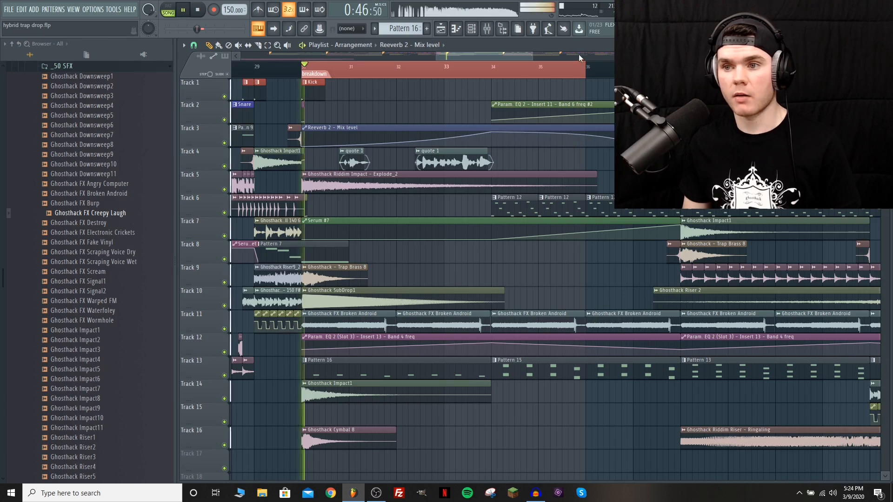
pyautogui.moveTo(585, 70); pyautogui.dragTo(302, 78)
pyautogui.moveTo(396, 141); pyautogui.dragTo(397, 136)
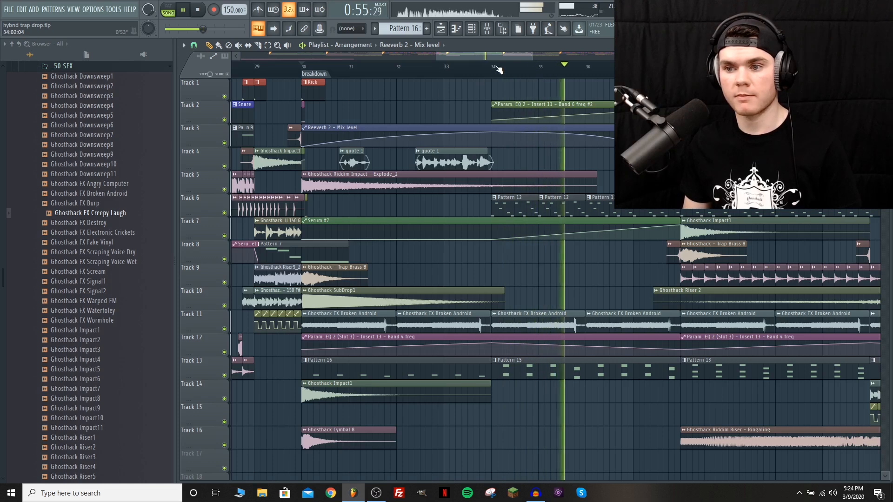
pyautogui.scroll(-2, 496, 68)
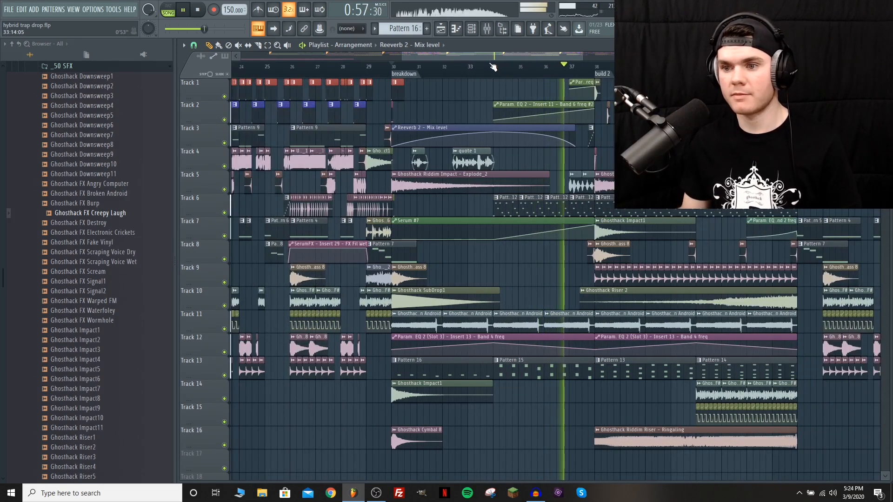
pyautogui.moveTo(468, 55); pyautogui.dragTo(520, 59)
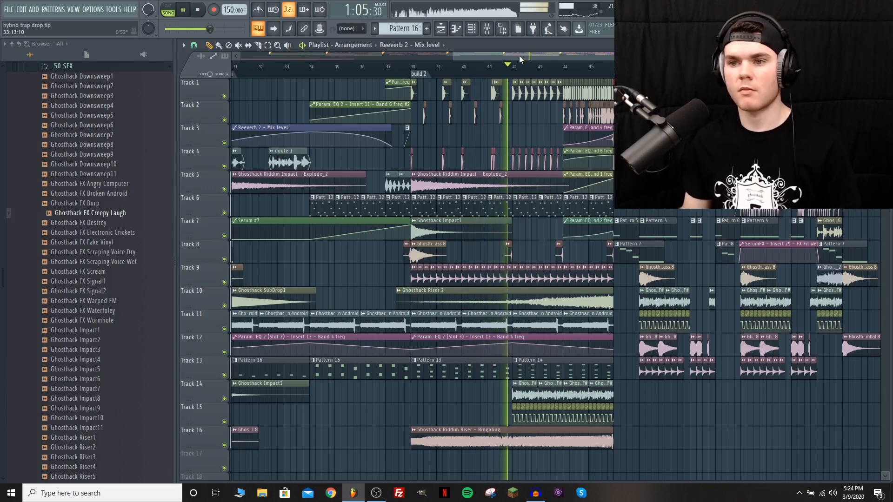
pyautogui.press('space')
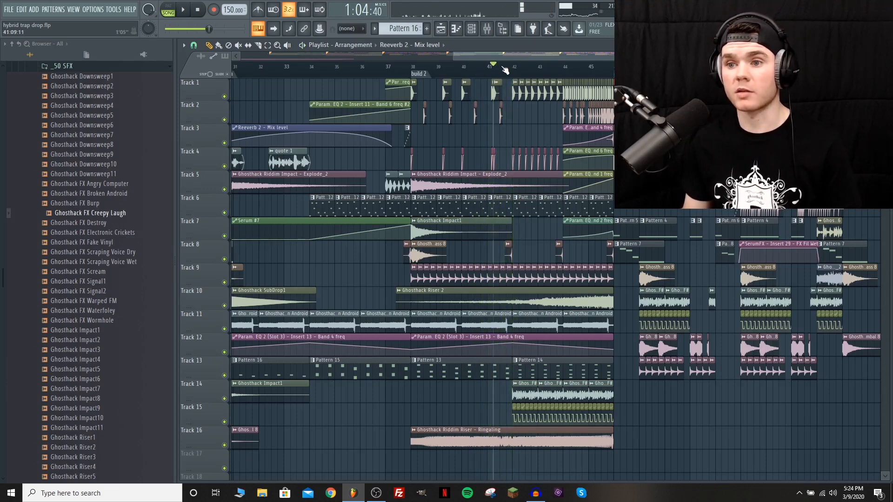
# - Add Ghosthack Riddim Drum Fill 140 8 to Track 3 over the half bar before bar 42 and close its channel settings
pyautogui.scroll(2, 505, 70)
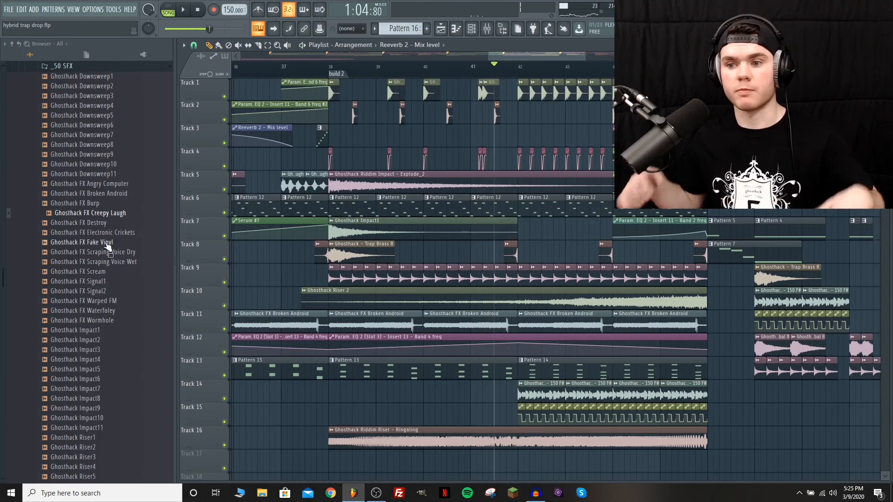
pyautogui.scroll(5, 107, 247)
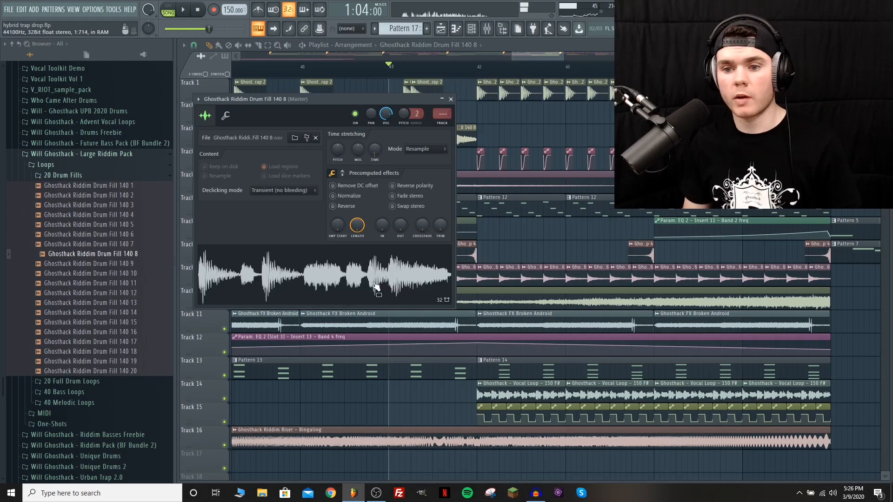
pyautogui.click(450, 100)
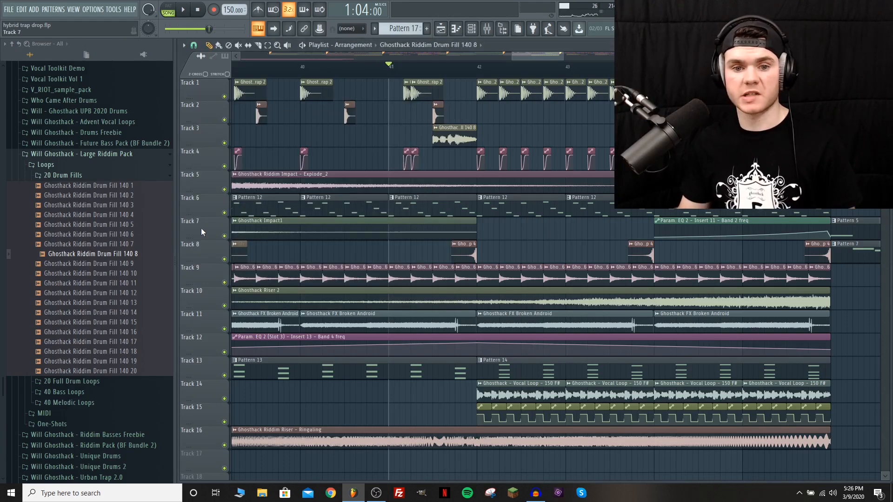
# - Add Ghosthack Riddim Drum Fill 140 9 to Track 3 across bar 41 and close its channel settings
pyautogui.click(132, 264)
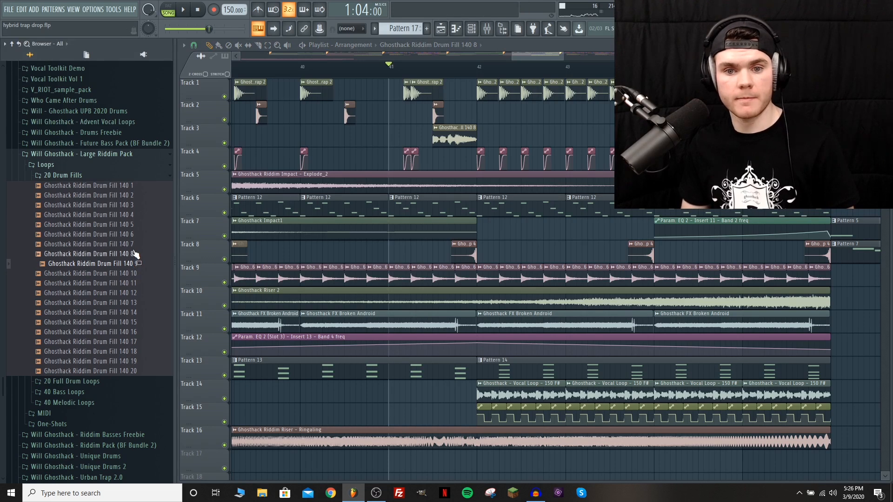
pyautogui.doubleClick(405, 136)
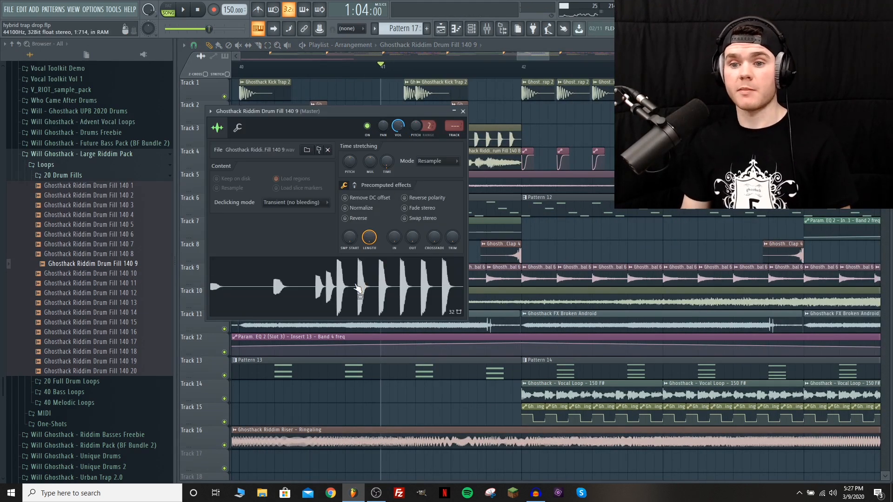
pyautogui.click(460, 111)
# - Play build 2 and lower the channel volume of Ghosthack Riddim Drum Fill 140 9 to 48%
pyautogui.scroll(-4, 435, 78)
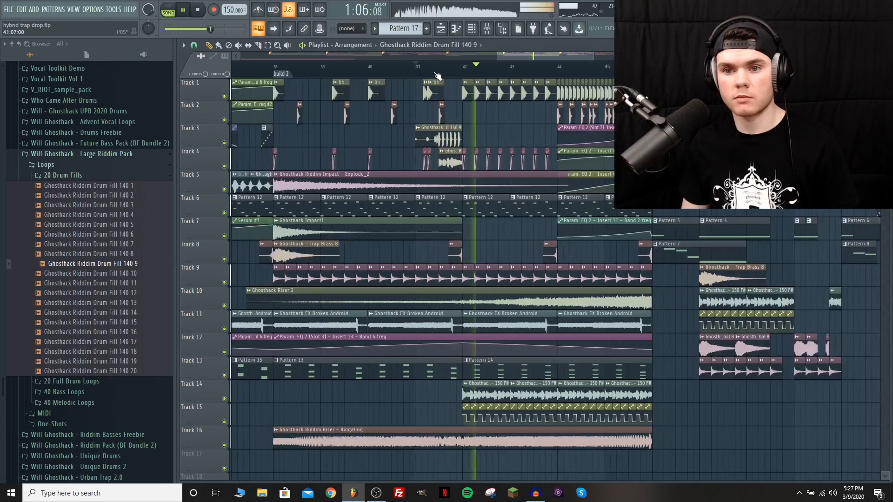
pyautogui.press('space')
pyautogui.click(307, 73)
pyautogui.press('space')
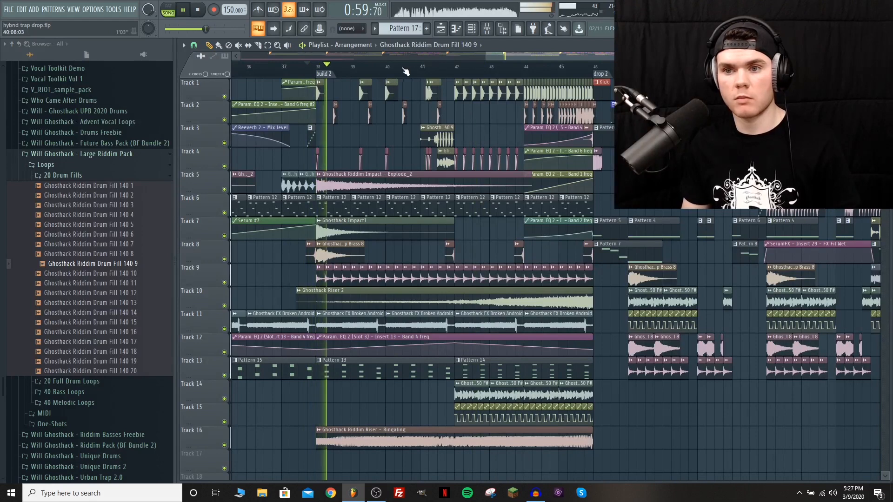
pyautogui.doubleClick(450, 136)
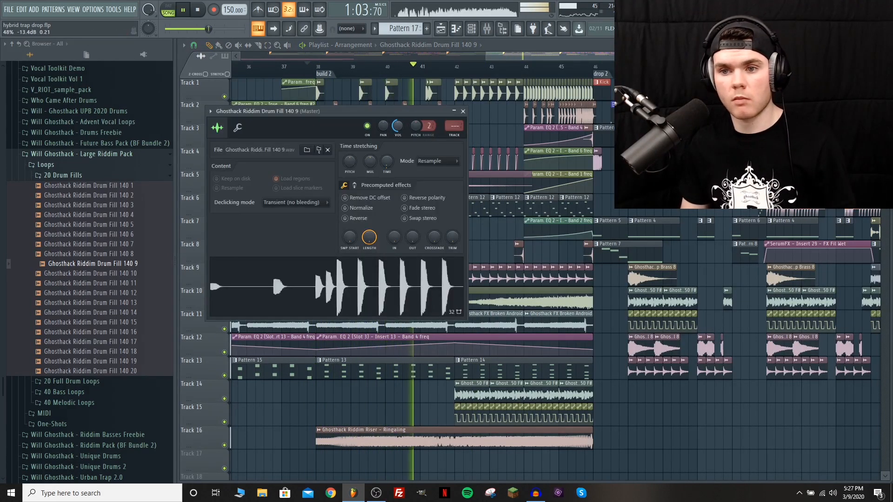
pyautogui.click(463, 111)
# - Place Ghosthack Cymbal 8 on Track 7 at bar 42 and play the drum fills into the rest of build 2
pyautogui.click(465, 73)
pyautogui.press('space')
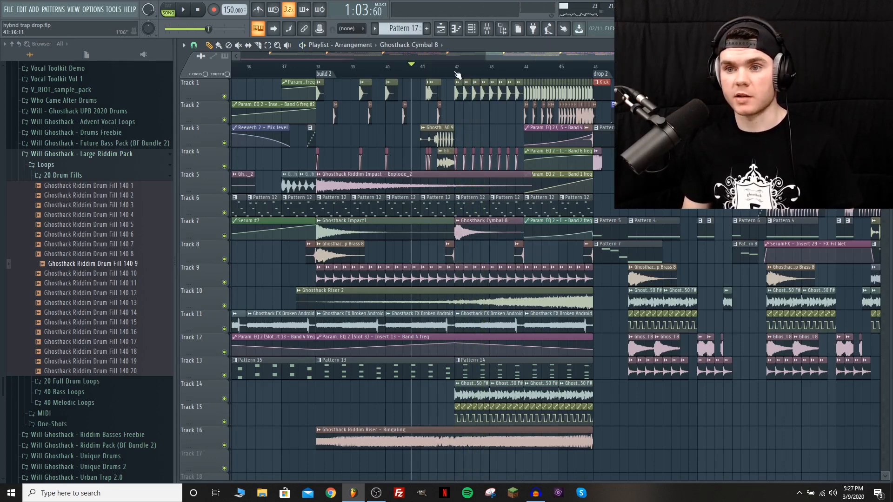
pyautogui.press('space')
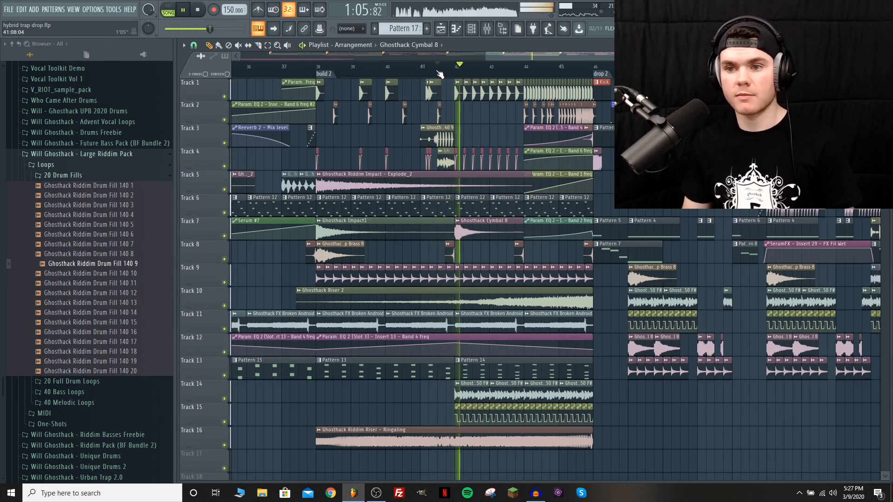
pyautogui.scroll(4, 481, 70)
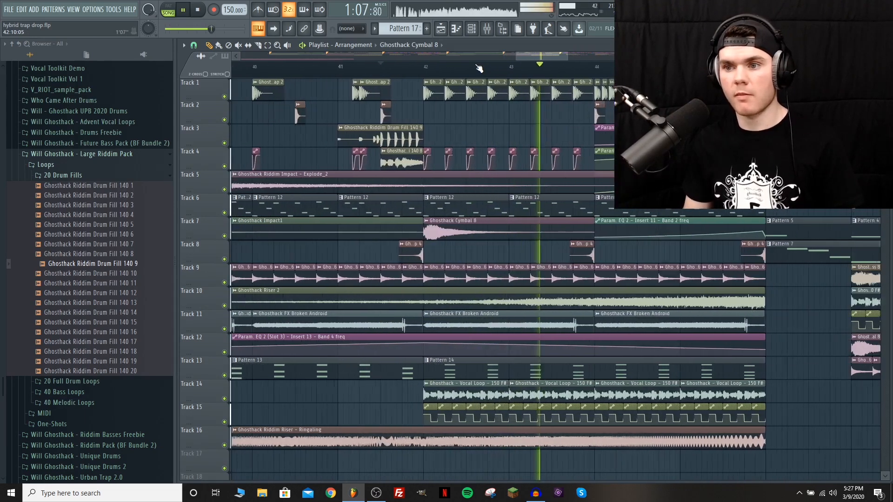
pyautogui.scroll(2, 479, 68)
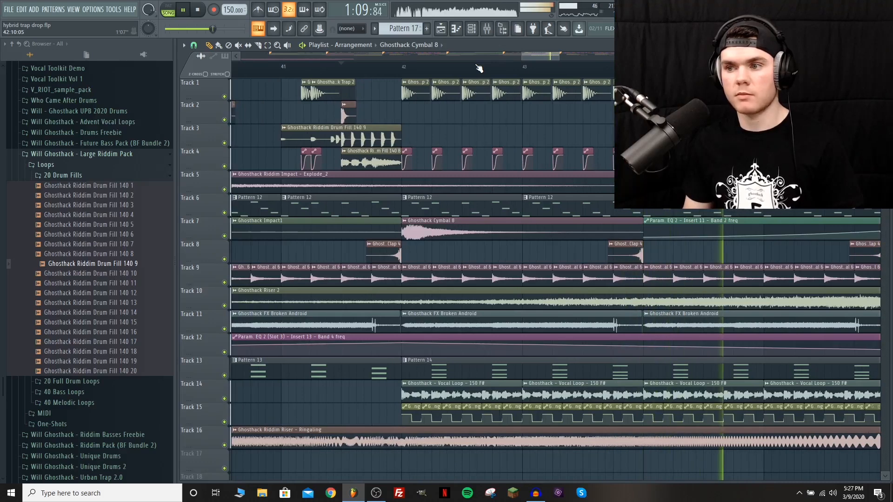
pyautogui.scroll(-2, 414, 70)
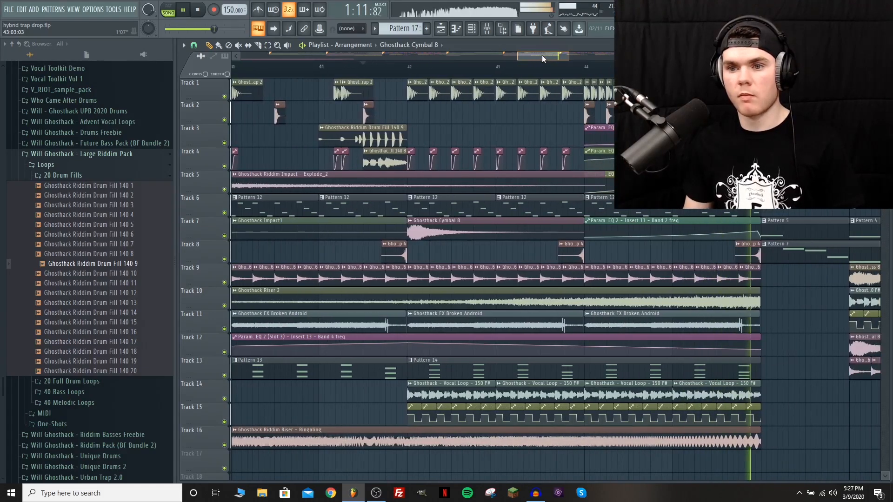
pyautogui.press('space')
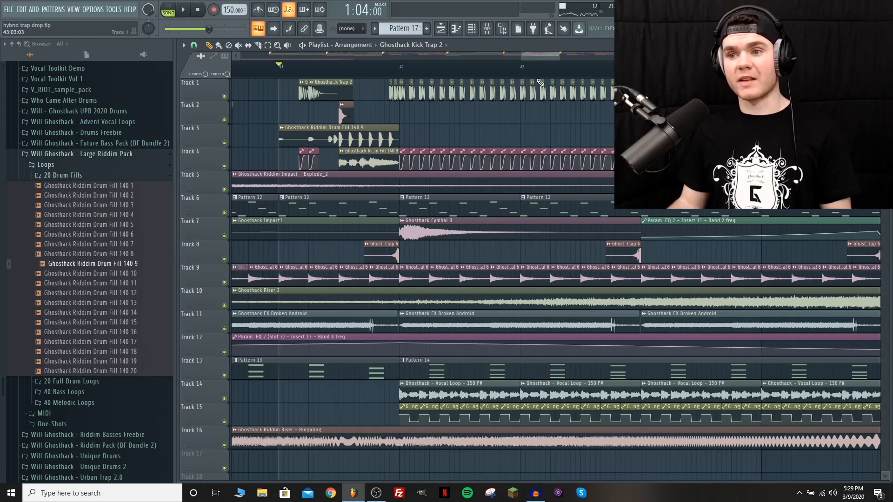
# - Play build 2 from bar 41 to check the denser Ghosthack Kick Trap 2 hits in bars 42 and 43
pyautogui.scroll(-3, 357, 77)
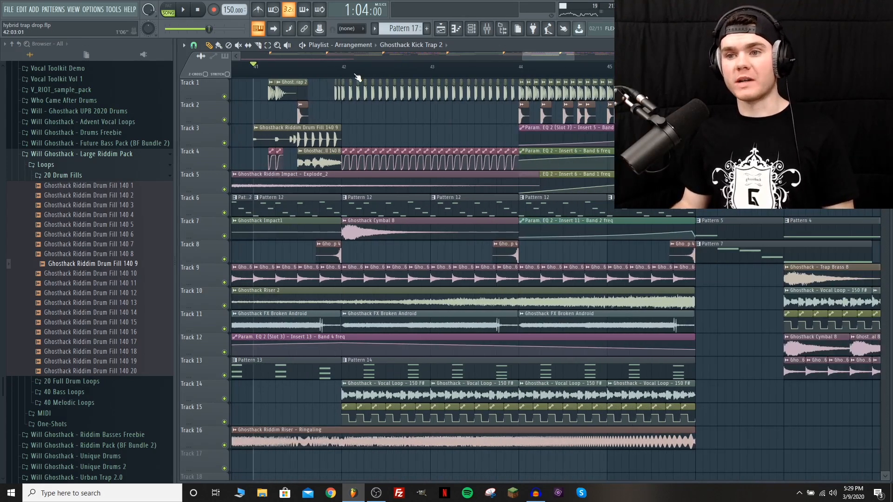
pyautogui.moveTo(522, 54); pyautogui.dragTo(504, 64)
pyautogui.scroll(-2, 332, 70)
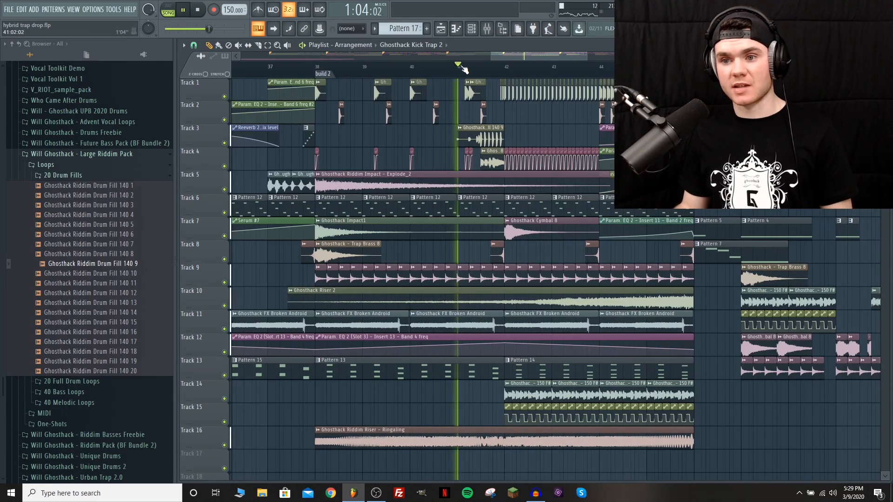
pyautogui.press('space')
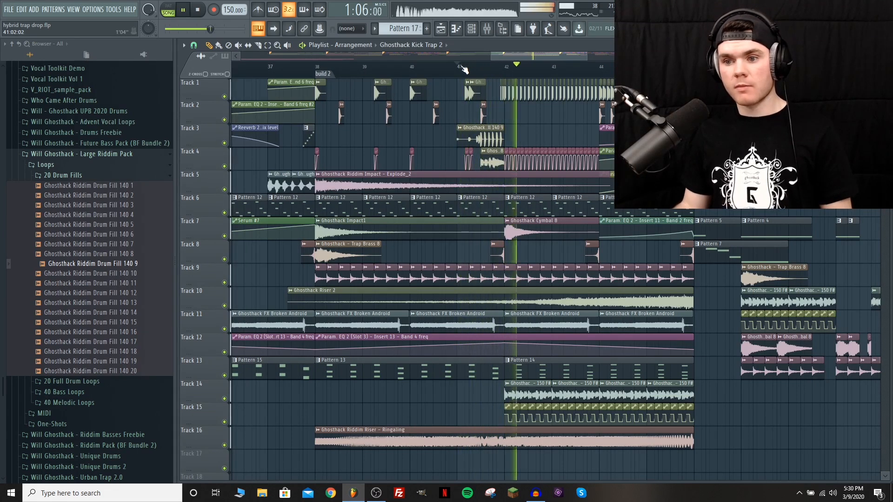
pyautogui.moveTo(496, 56); pyautogui.dragTo(515, 55)
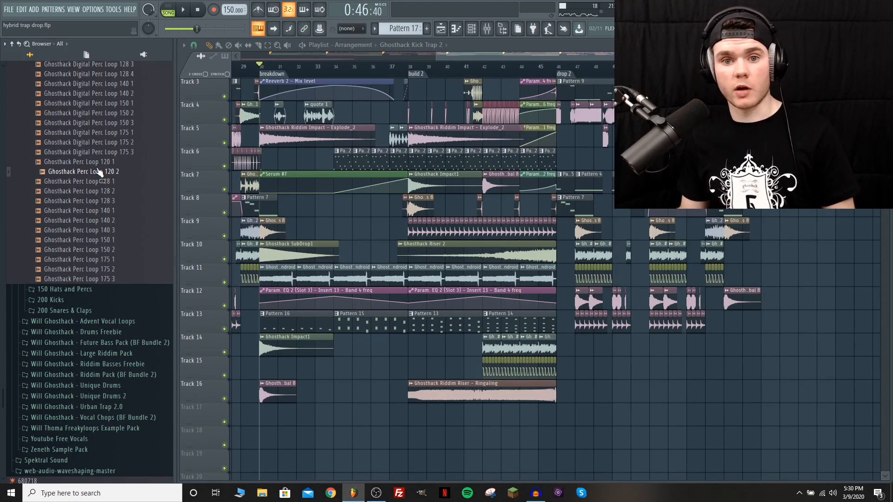
# - Add Ghosthack Perc Loop 120 2 to Track 17 at the build 2 marker and time-stretch it to fit four bars
pyautogui.moveTo(105, 181); pyautogui.dragTo(379, 381)
pyautogui.moveTo(436, 414); pyautogui.dragTo(435, 413)
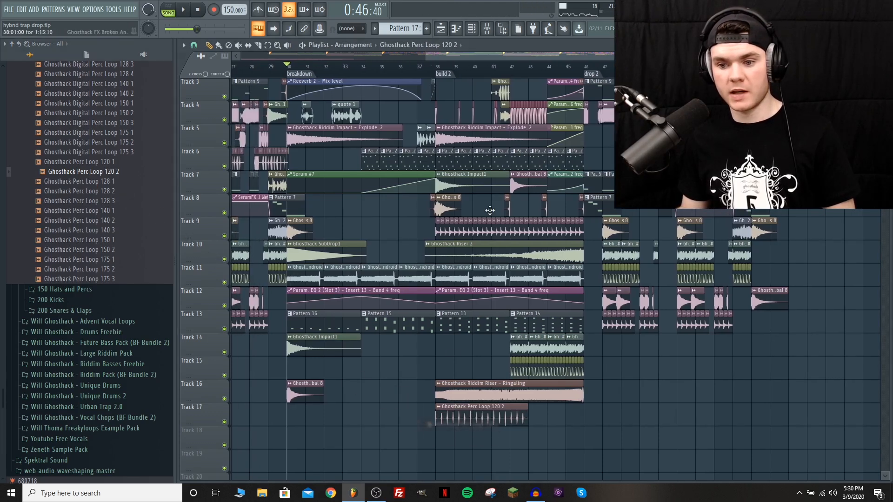
pyautogui.scroll(4, 458, 75)
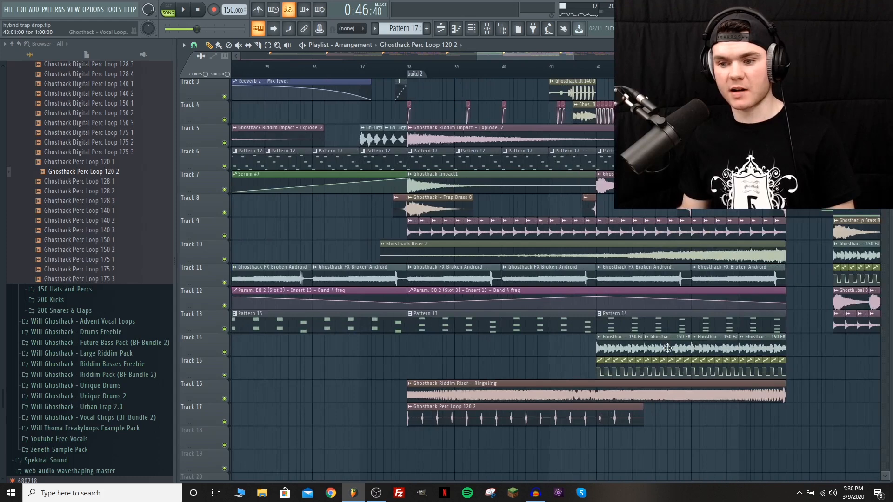
pyautogui.doubleClick(609, 419)
pyautogui.moveTo(398, 174); pyautogui.dragTo(399, 167)
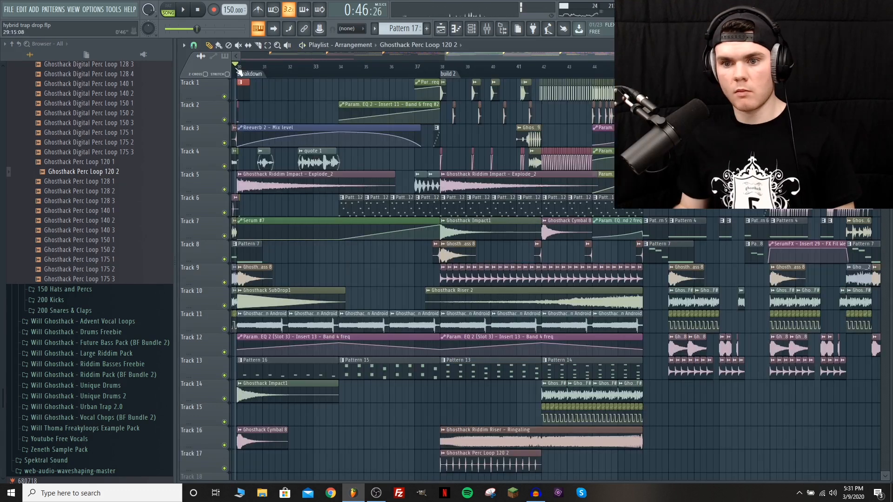
# - Move the perc loop on Track 17 back to bar 34 and play the breakdown into build 2 with it
pyautogui.press('space')
pyautogui.moveTo(464, 455); pyautogui.dragTo(363, 462)
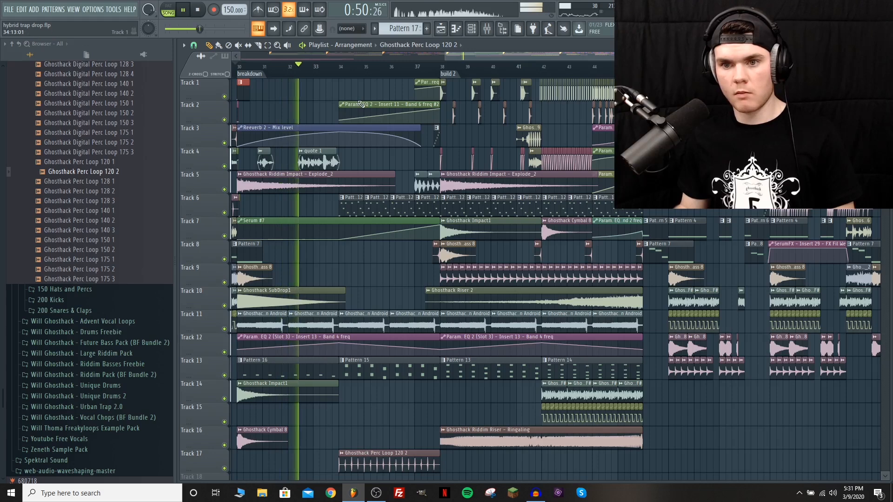
pyautogui.scroll(5, 347, 79)
pyautogui.scroll(-4, 347, 79)
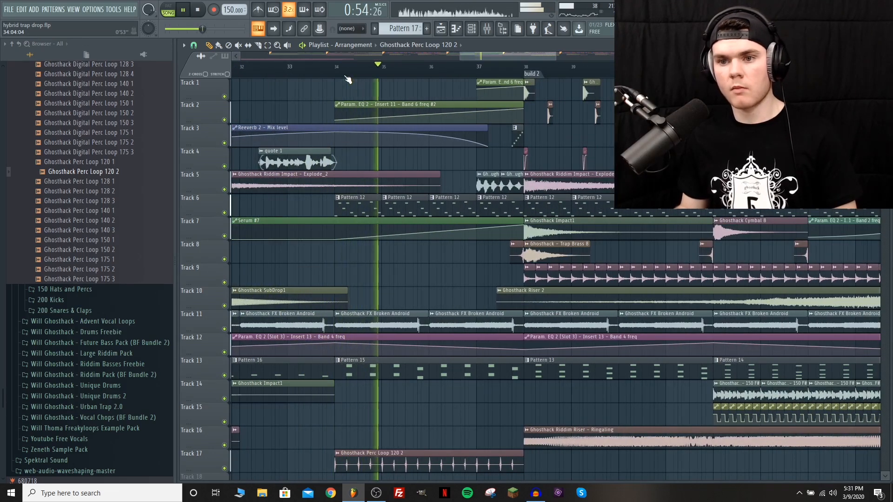
pyautogui.scroll(-3, 513, 73)
pyautogui.scroll(-3, 513, 73)
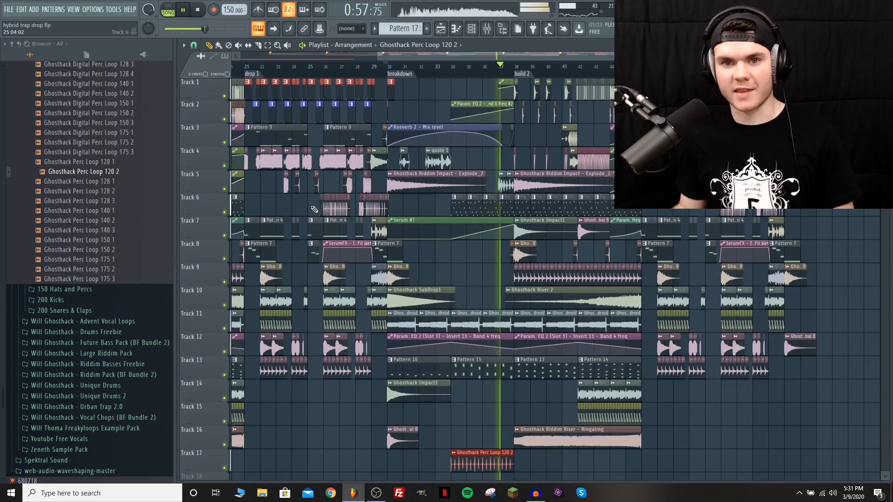
# - Set the playlist snap to Line and repeat the perc loop along Track 17 up to drop 2
pyautogui.click(194, 45)
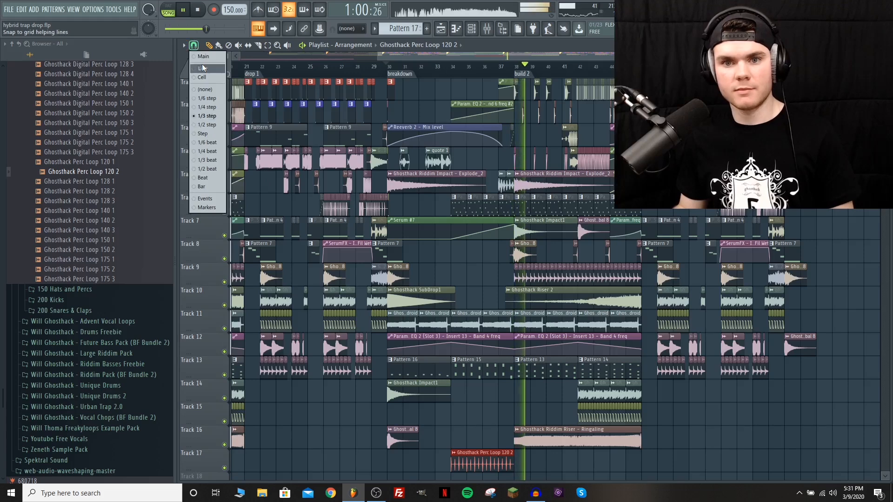
pyautogui.click(202, 68)
pyautogui.press('space')
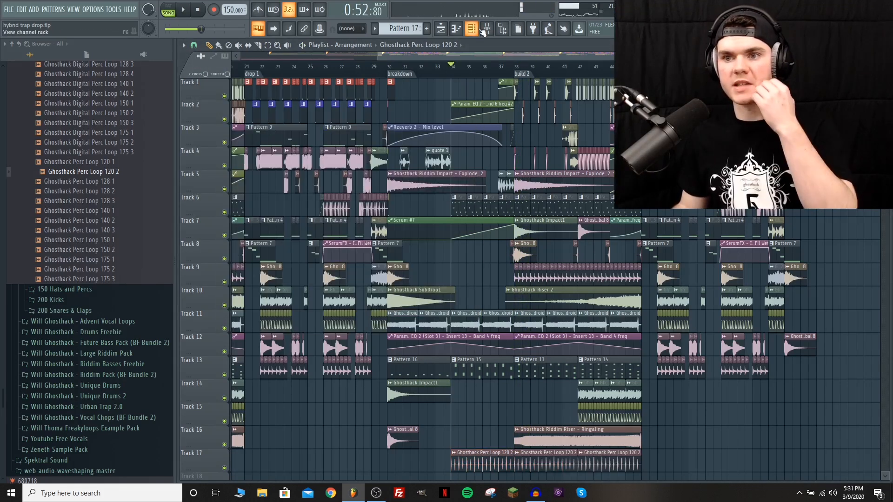
# - Add Fruity Reeverb 2 and Maximus after the EQ on mixer Insert 14, and lower a point on Maximus's master compression curve
pyautogui.click(487, 30)
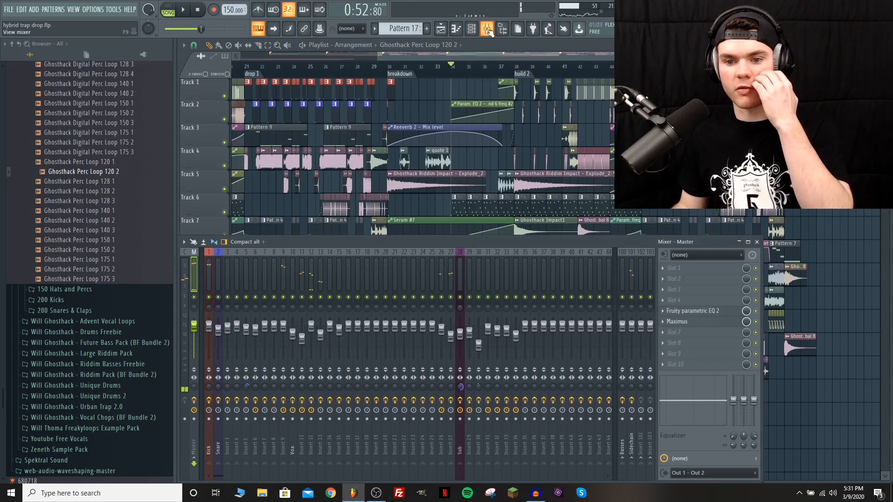
pyautogui.click(332, 264)
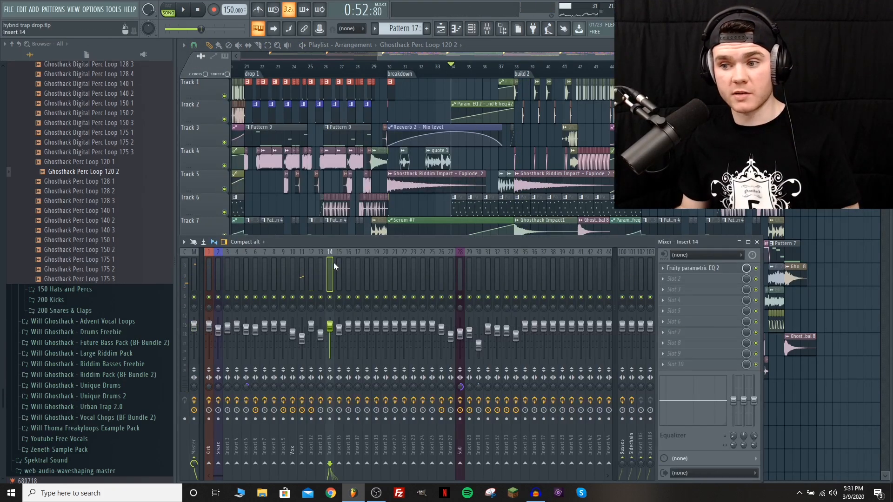
pyautogui.click(669, 278)
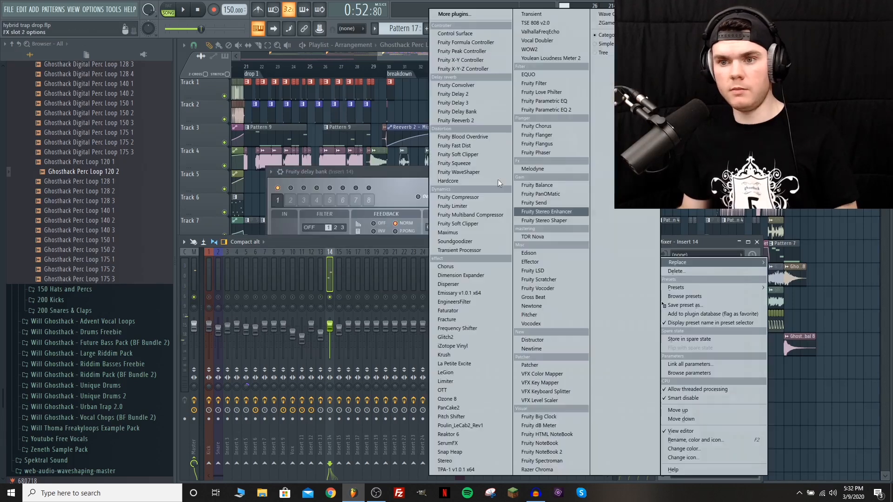
pyautogui.click(447, 123)
pyautogui.press('space')
pyautogui.moveTo(506, 212); pyautogui.dragTo(492, 204)
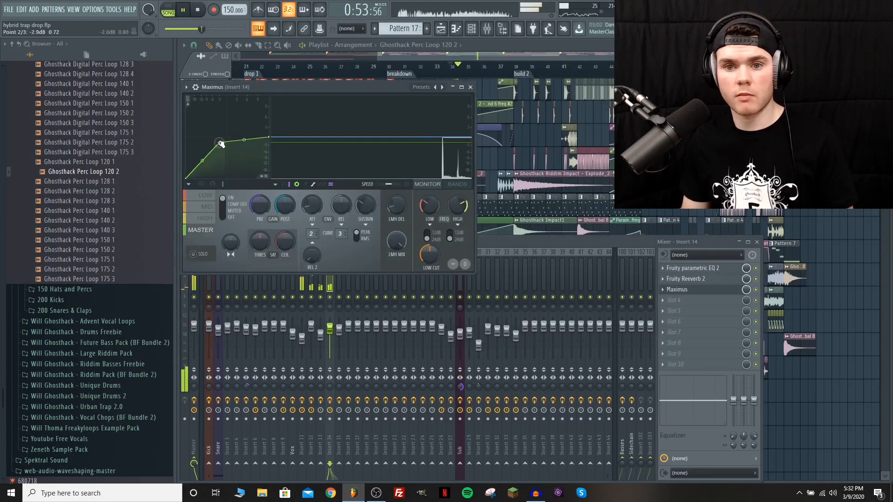
pyautogui.moveTo(221, 145); pyautogui.dragTo(218, 148)
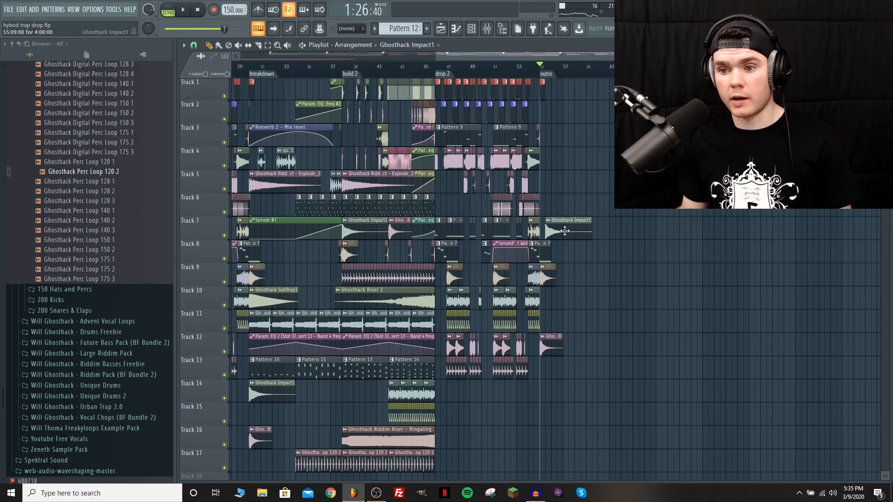
# - Place Ghosthack Impact1 on Track 7 and Ghosthack Riddim Impact - Explode_2 on Track 5 at the outro marker, and compare playback with the breakdown
pyautogui.click(542, 182)
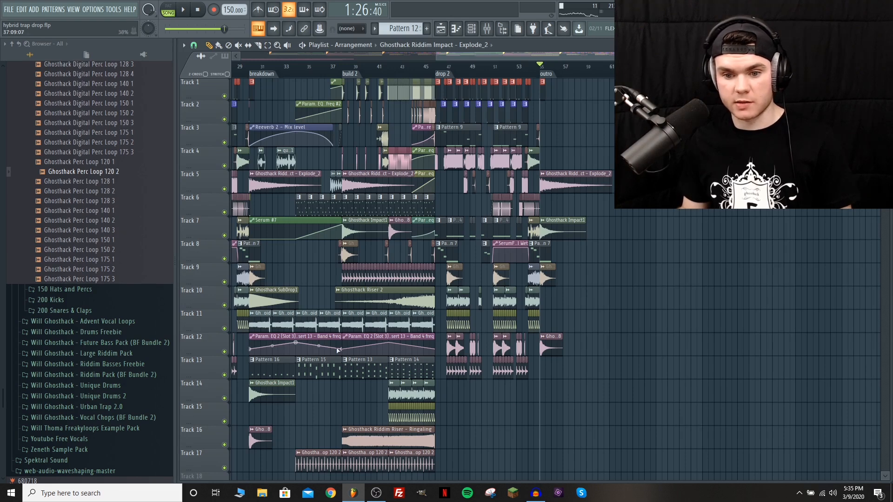
pyautogui.press('space')
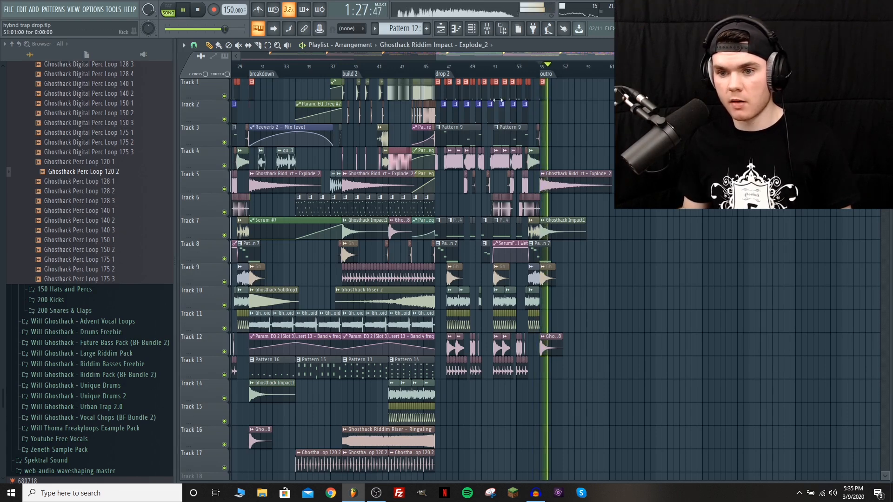
pyautogui.click(253, 65)
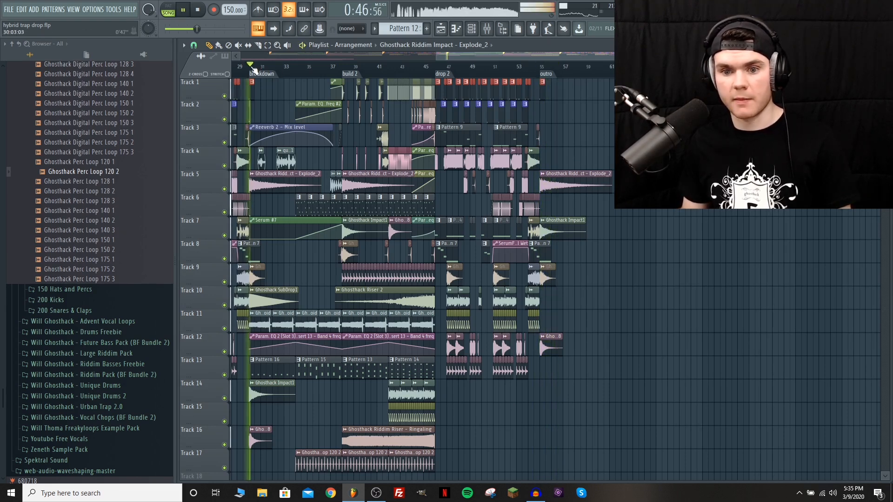
pyautogui.press('space')
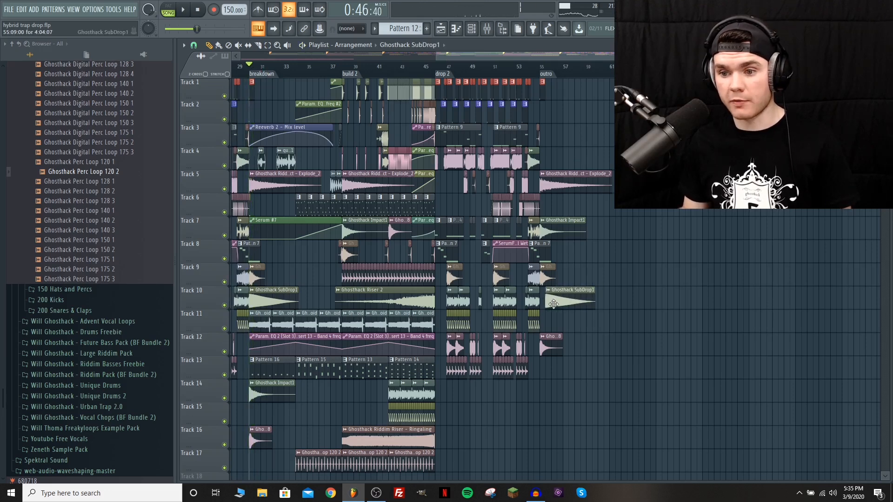
# - Align Ghosthack SubDrop1 on Track 10 with the outro marker and listen to the breakdown for reference
pyautogui.moveTo(553, 303); pyautogui.dragTo(551, 305)
pyautogui.press('space')
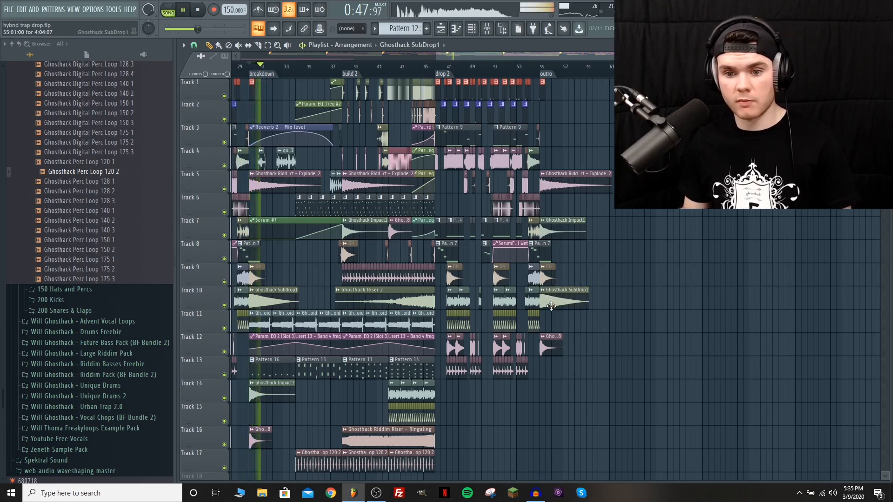
pyautogui.press('space')
# - Copy the Broken Android FX loops and the Insert 13 EQ band 4 frequency automation to Tracks 13 and 14 at the outro
pyautogui.moveTo(332, 347); pyautogui.dragTo(550, 378)
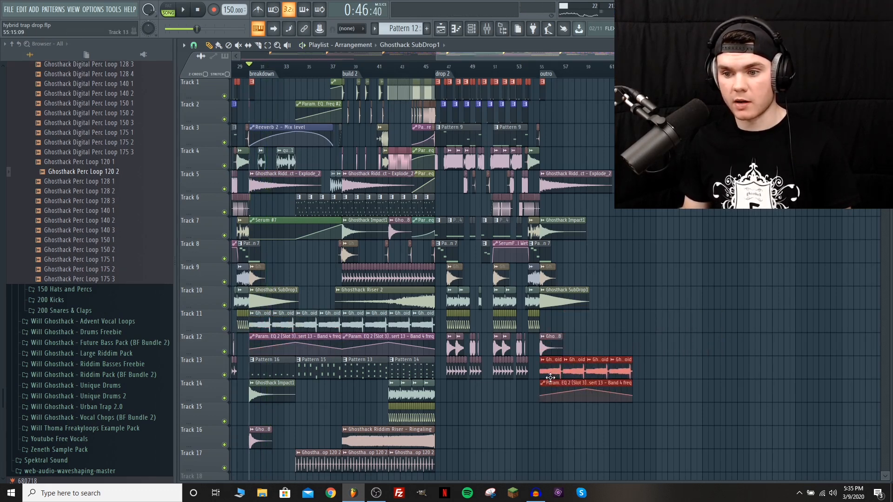
pyautogui.press('space')
pyautogui.press('space')
# - Lay Patterns 16, 15, 13 and 14 in sequence on Track 11 from the outro marker, ending at bar 63, and play them
pyautogui.click(669, 250)
pyautogui.rightClick(675, 255)
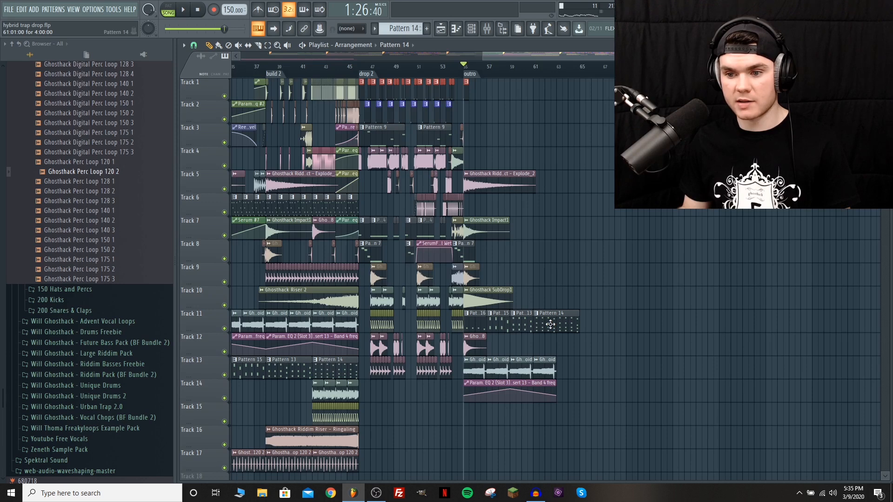
pyautogui.press('space')
pyautogui.press('space')
# - Play the outro from bar 57 to check how its layers develop up to the end
pyautogui.click(488, 69)
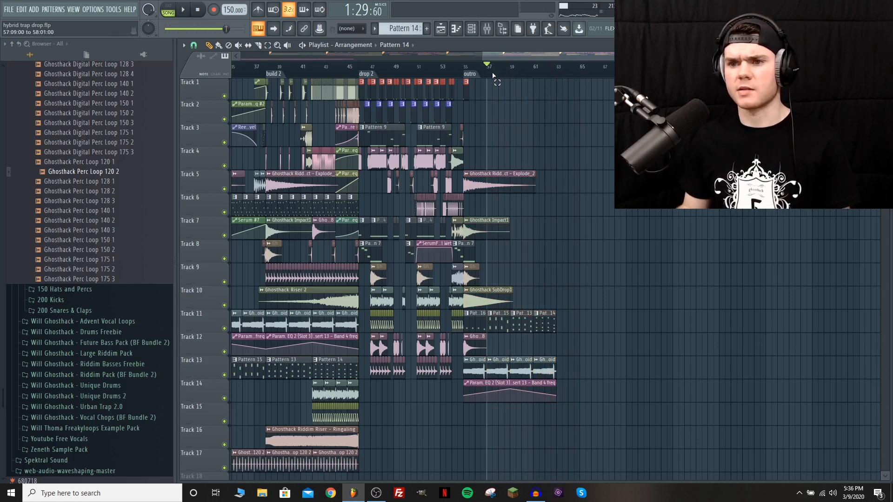
pyautogui.press('space')
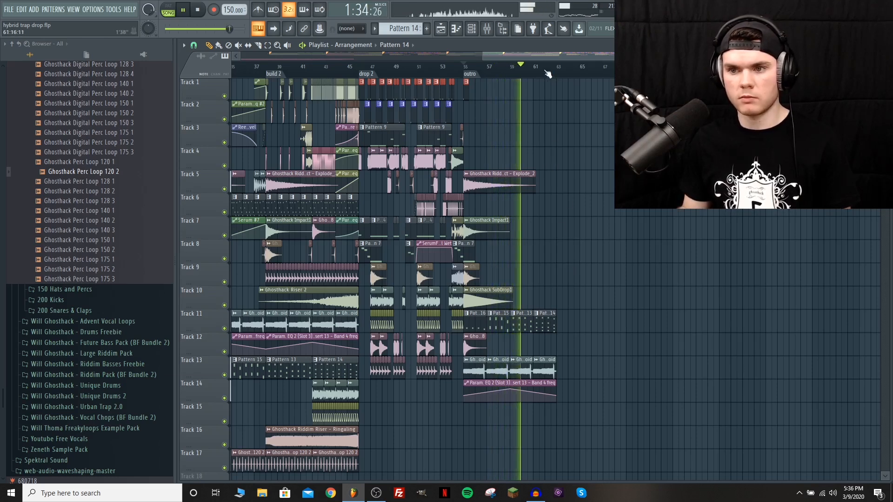
pyautogui.scroll(3, 525, 77)
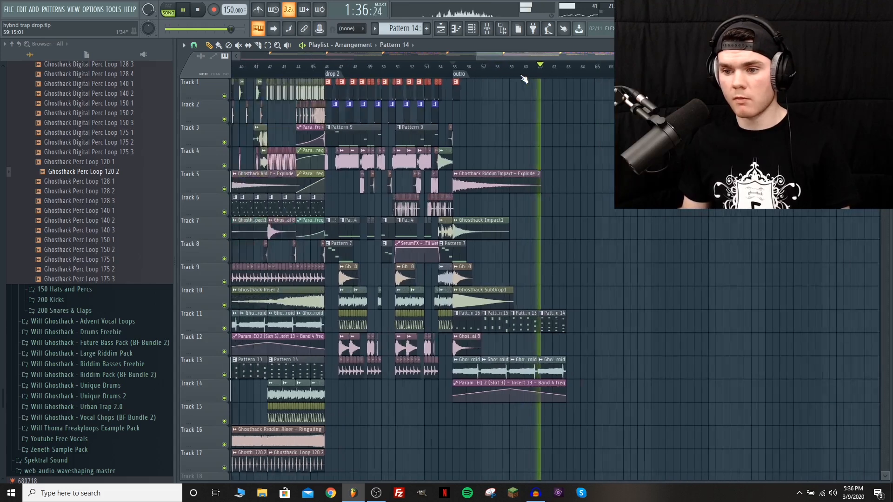
pyautogui.scroll(-4, 525, 79)
pyautogui.scroll(3, 578, 77)
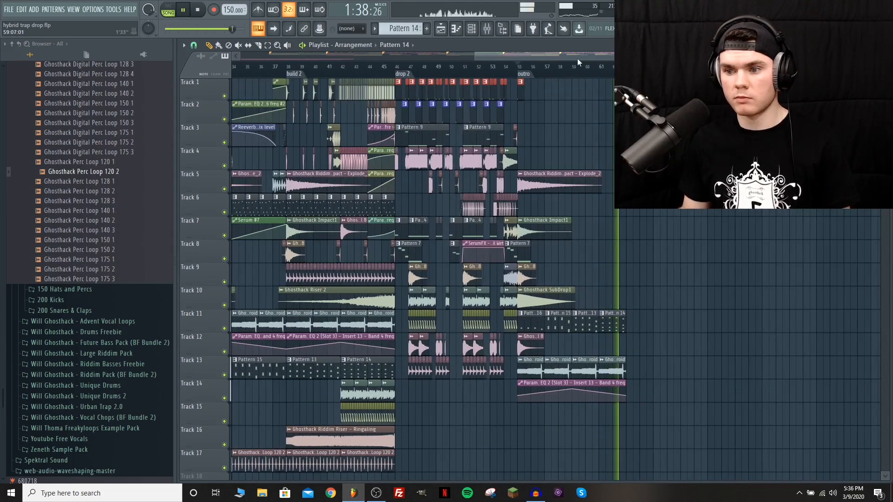
pyautogui.moveTo(577, 57); pyautogui.dragTo(607, 60)
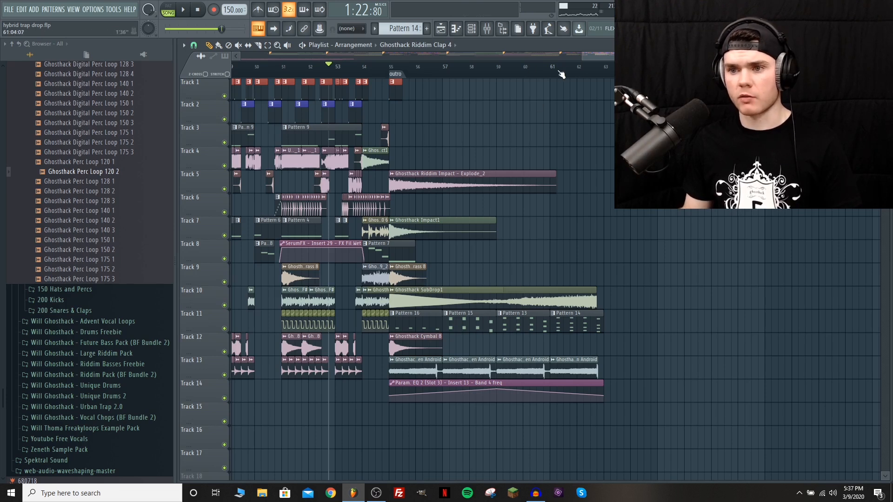
# - Play the end of the outro from bar 61, and replay the section from the outro marker
pyautogui.click(555, 70)
pyautogui.press('space')
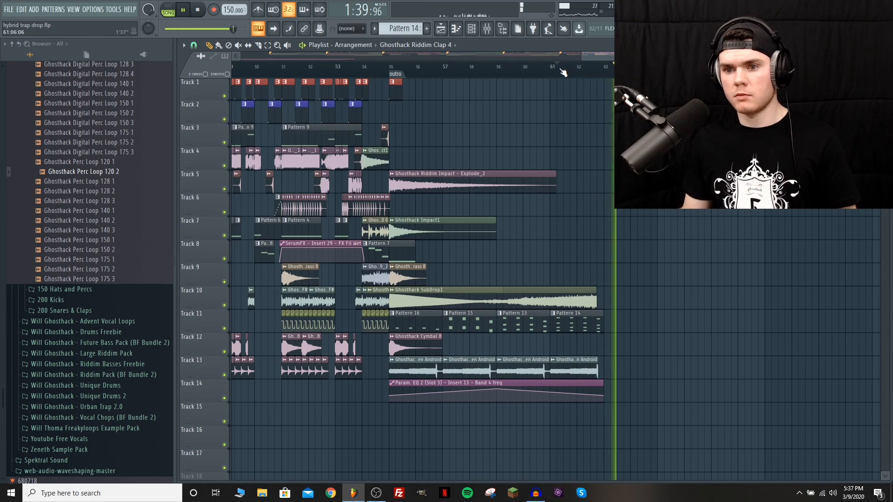
pyautogui.press('space')
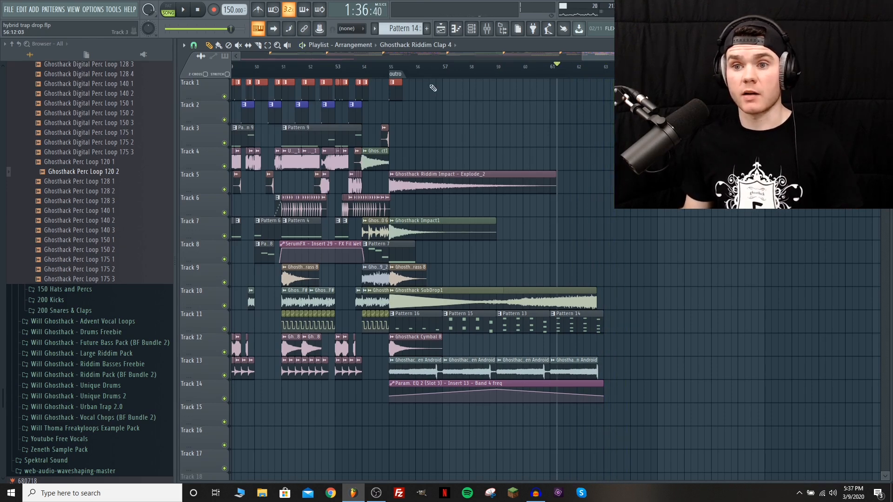
pyautogui.scroll(-5, 394, 71)
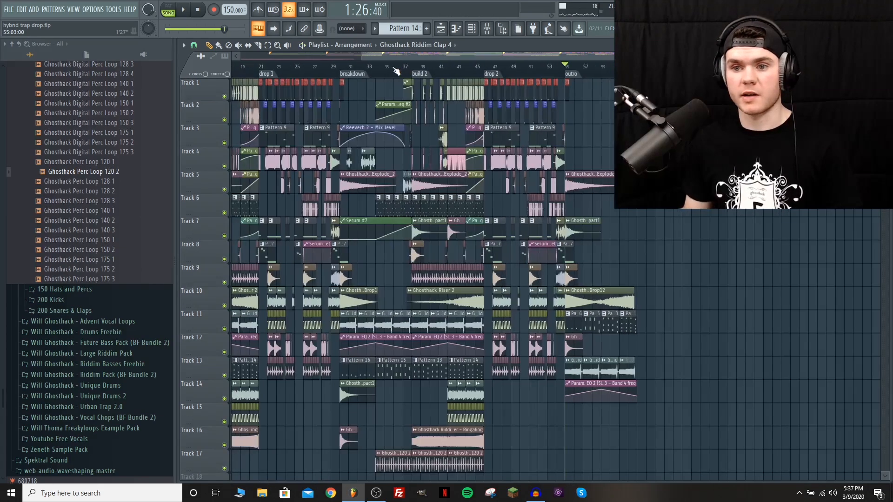
pyautogui.press('space')
pyautogui.scroll(3, 598, 75)
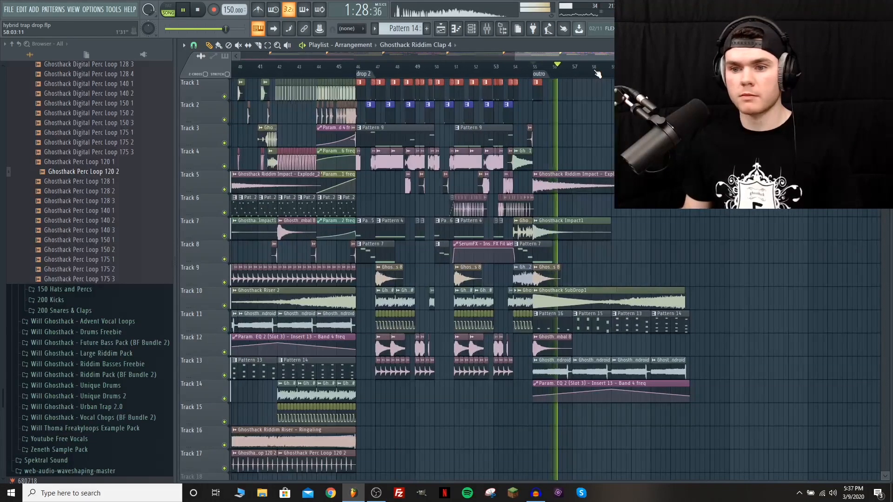
pyautogui.scroll(2, 598, 74)
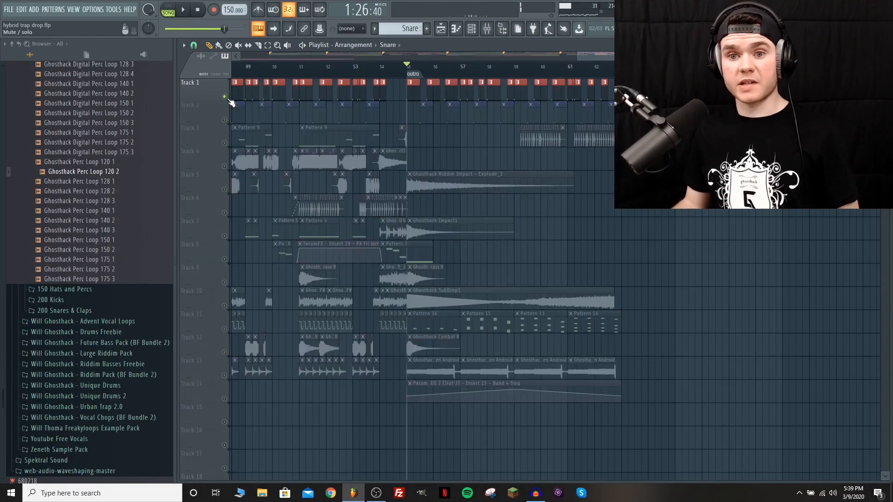
# - Listen to the outro's kick, snare and Track 3 percussion in isolation, moving the playback position to bar 59
pyautogui.press('space')
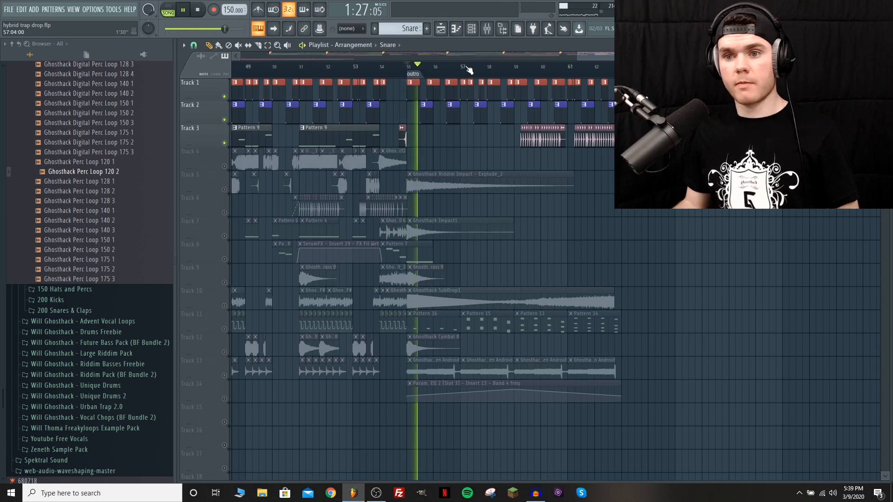
pyautogui.click(517, 74)
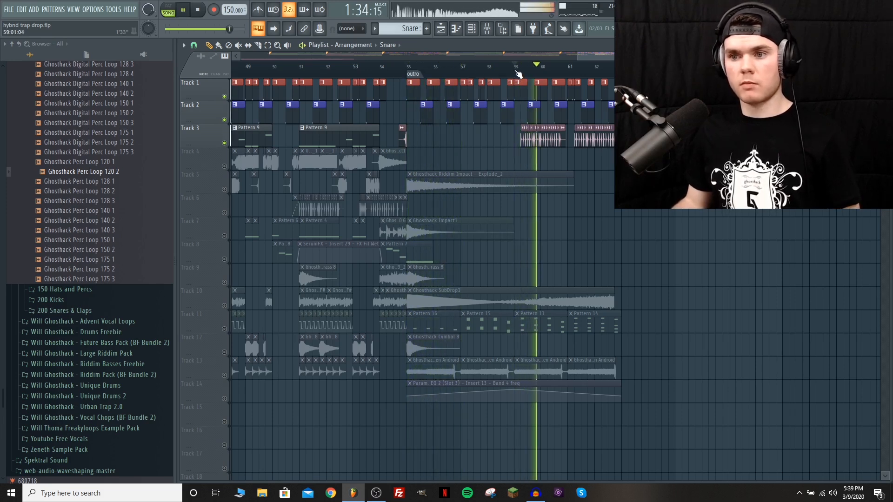
pyautogui.press('space')
# - Select the outro from bar 55 to bar 63, leave only Tracks 1 to 3 audible, and open the mixer
pyautogui.rightClick(225, 119)
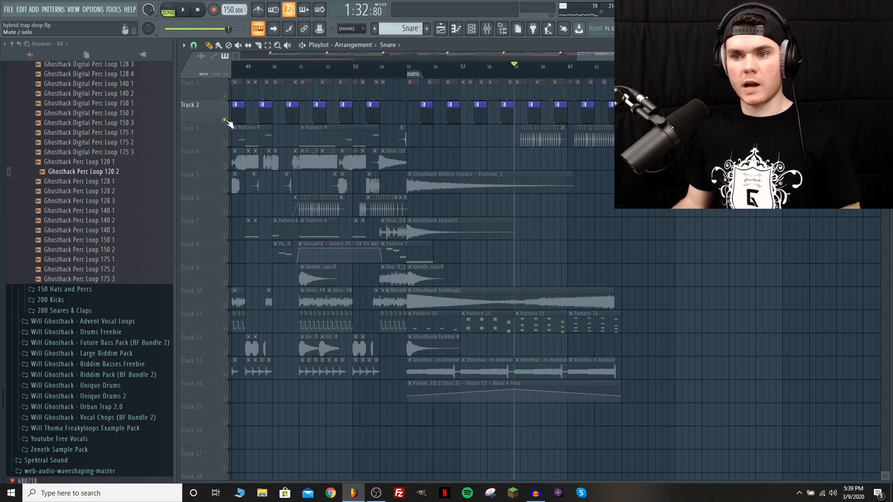
pyautogui.rightClick(225, 120)
pyautogui.click(412, 72)
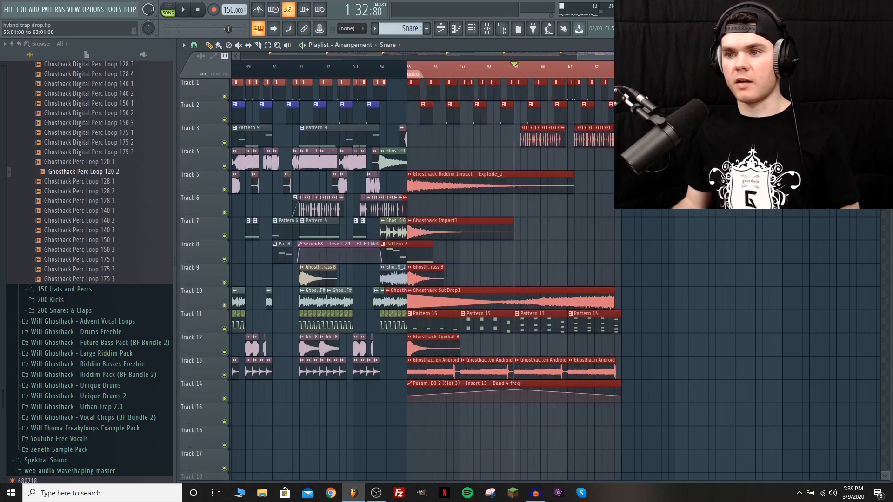
pyautogui.rightClick(224, 96)
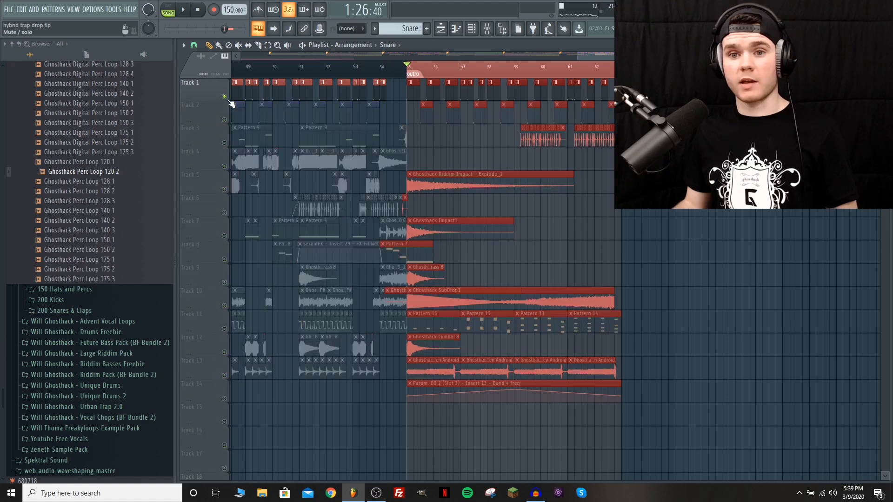
pyautogui.click(224, 119)
pyautogui.click(224, 143)
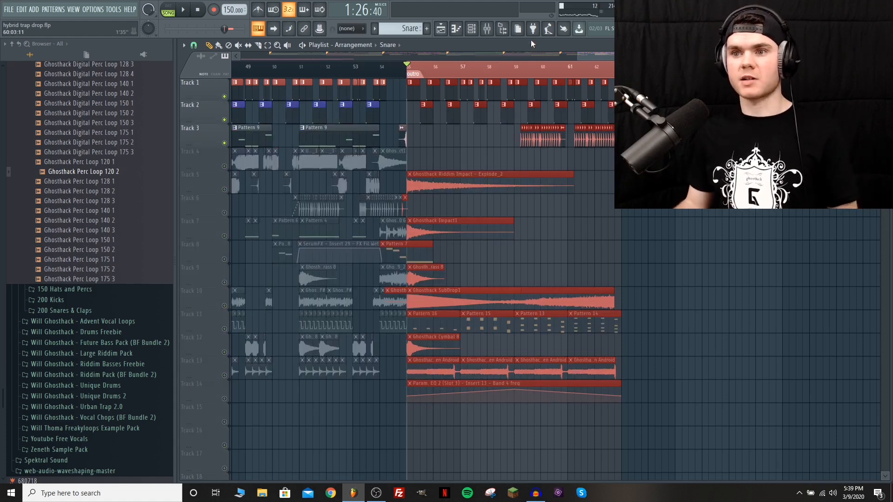
pyautogui.click(498, 33)
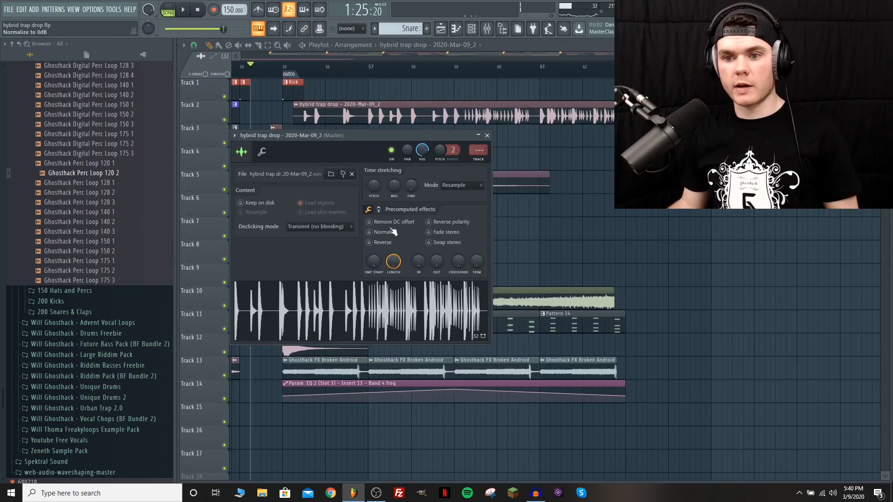
# - Normalize the recorded drum audio clip on Track 2 and close its channel settings
pyautogui.click(370, 232)
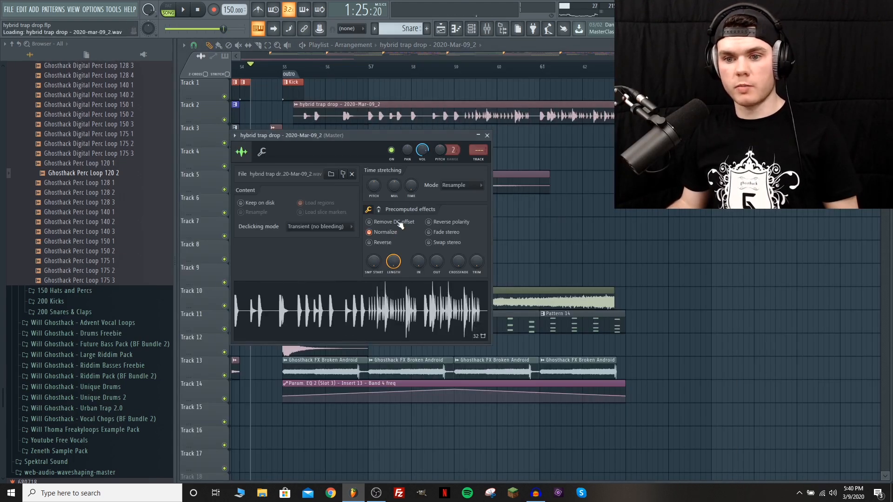
pyautogui.click(487, 135)
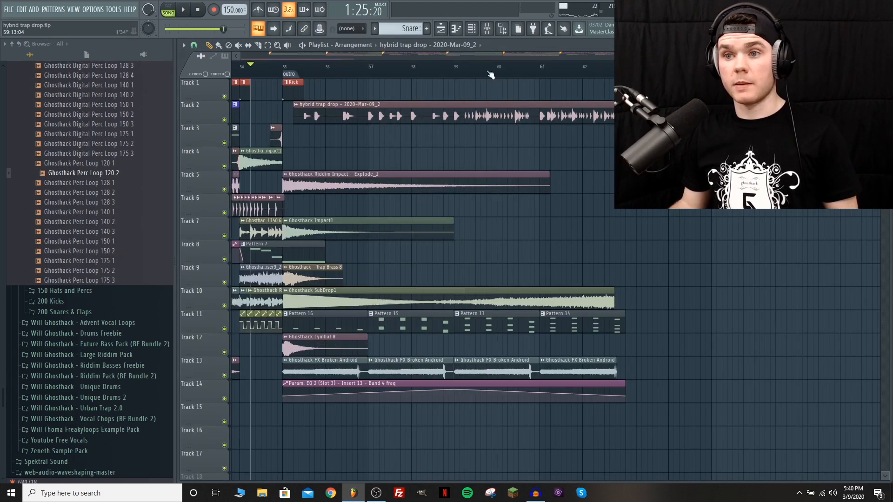
# - On mixer Insert 16, move the parametric EQ down to slot 4, load Fruity WaveShaper into slot 1 and start playback
pyautogui.click(488, 30)
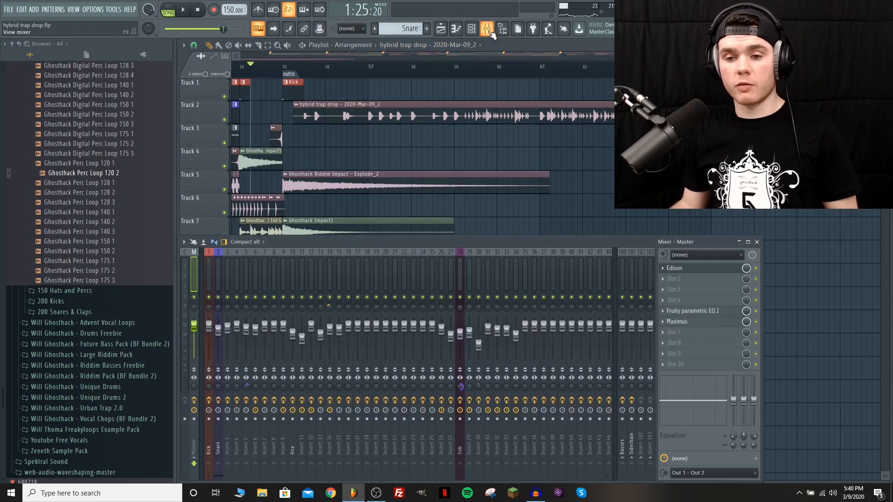
pyautogui.click(336, 274)
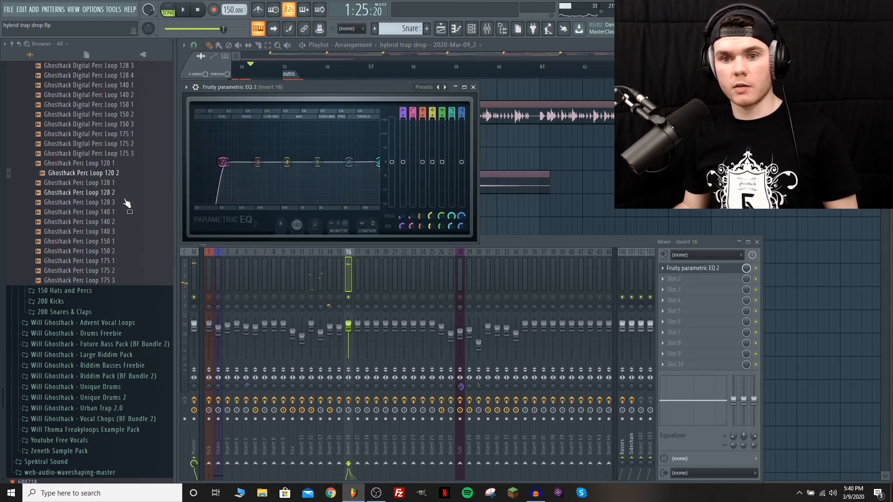
pyautogui.click(662, 268)
pyautogui.moveTo(675, 275)
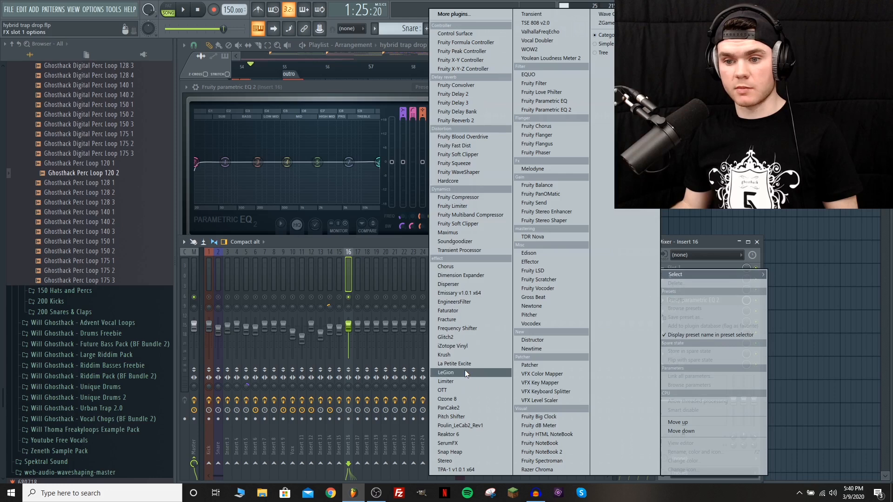
pyautogui.click(474, 172)
pyautogui.press('space')
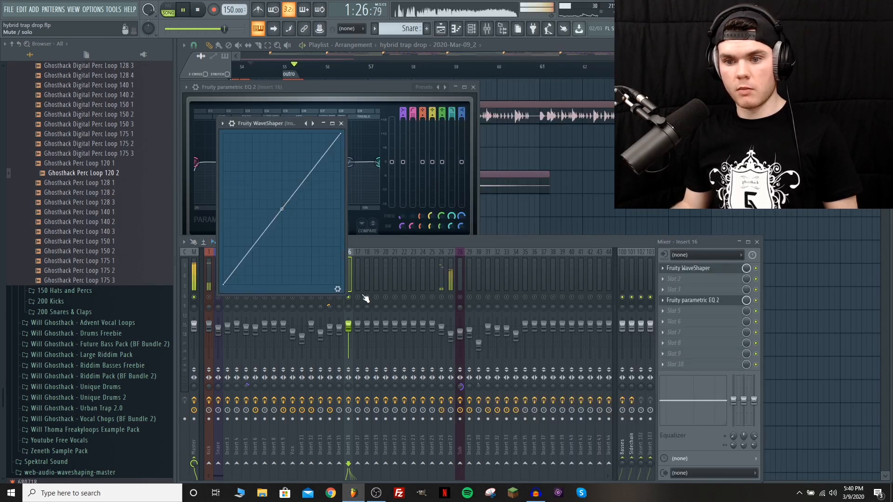
# - Bend the Fruity WaveShaper curve upward to a tension of about 43% and move the parametric EQ up to slot 2 on Insert 16
pyautogui.moveTo(282, 209); pyautogui.dragTo(281, 139)
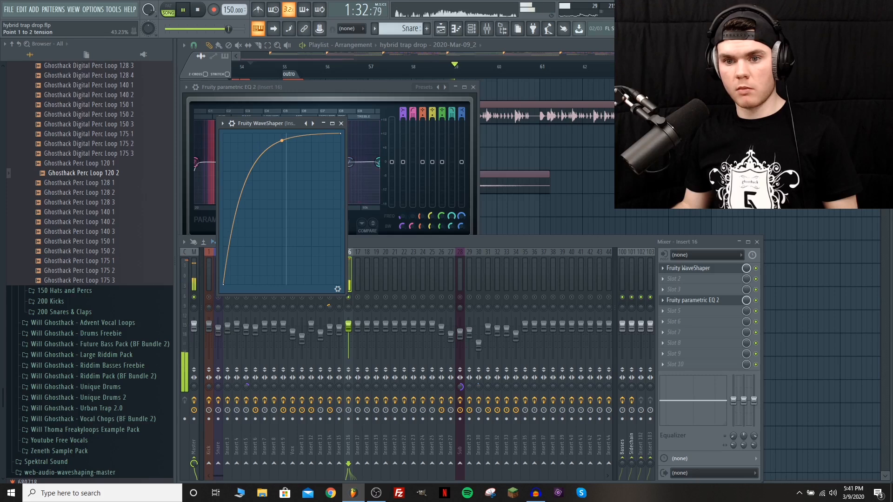
pyautogui.press('space')
pyautogui.click(709, 270)
pyautogui.click(701, 299)
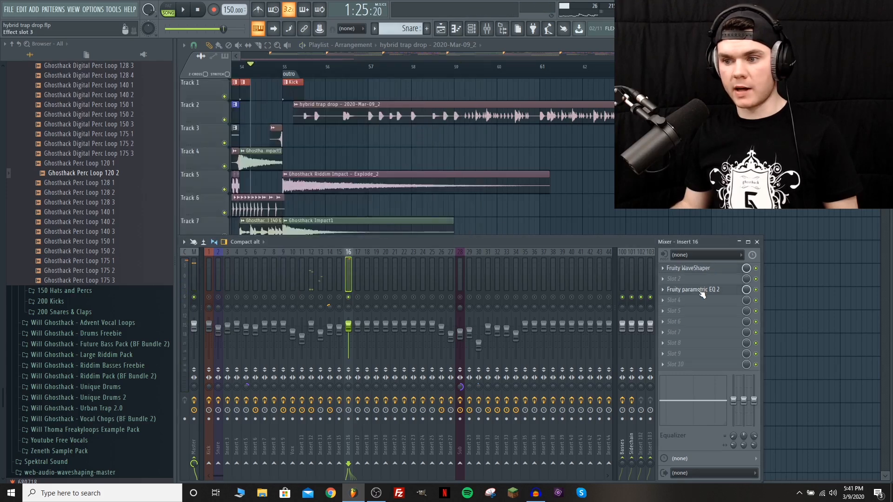
pyautogui.moveTo(702, 295); pyautogui.dragTo(702, 280)
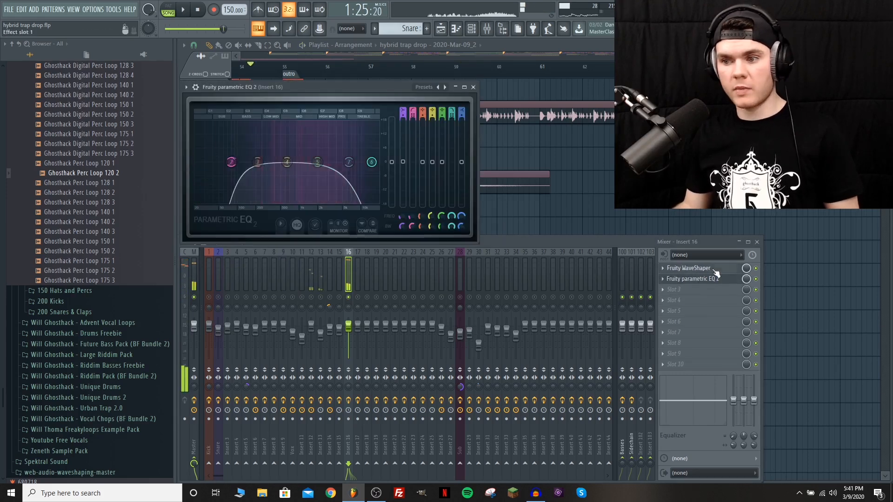
# - Ease the Fruity WaveShaper curve on Insert 16 back to a tension of about 30% and close both effect windows
pyautogui.click(716, 269)
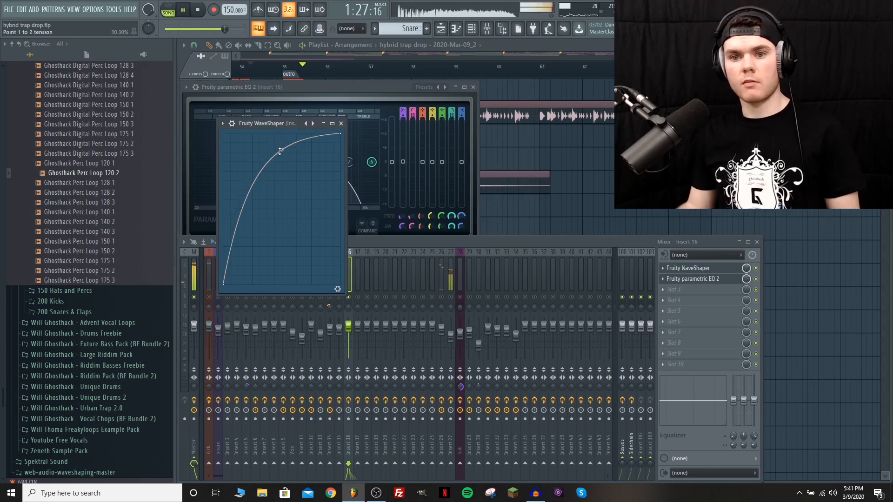
pyautogui.moveTo(281, 151); pyautogui.dragTo(282, 150)
pyautogui.click(675, 268)
pyautogui.click(695, 279)
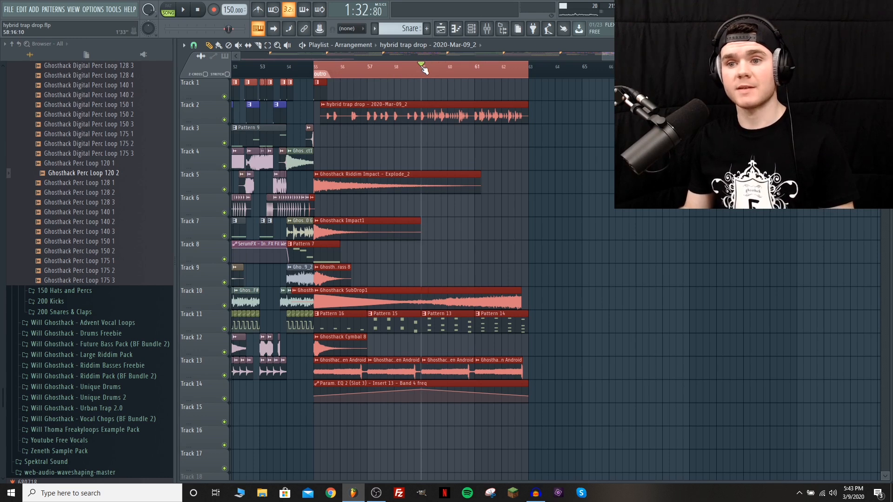
# - Play the outro from bar 59, and create an automation clip for the band 1 frequency of Insert 16's parametric EQ
pyautogui.press('space')
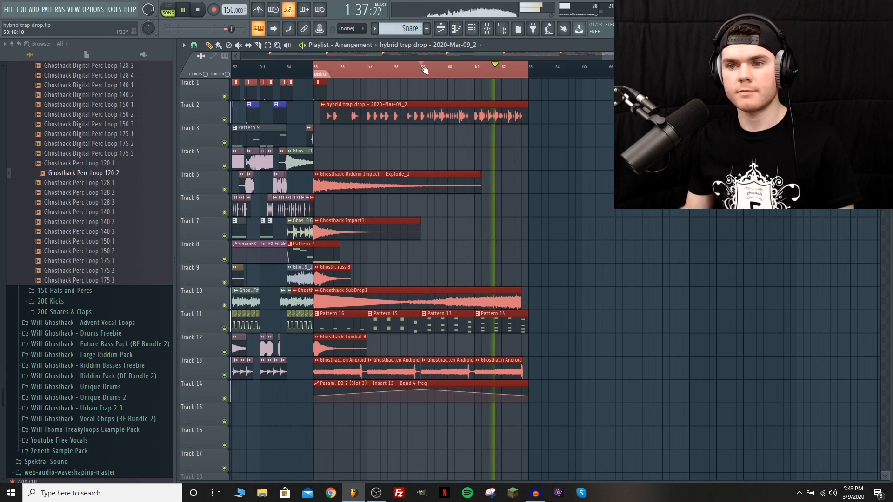
pyautogui.press('space')
pyautogui.click(492, 29)
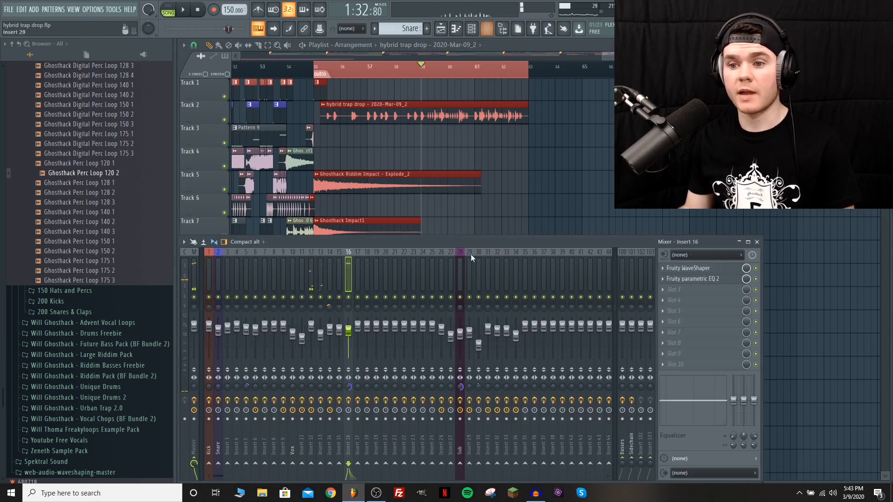
pyautogui.click(716, 279)
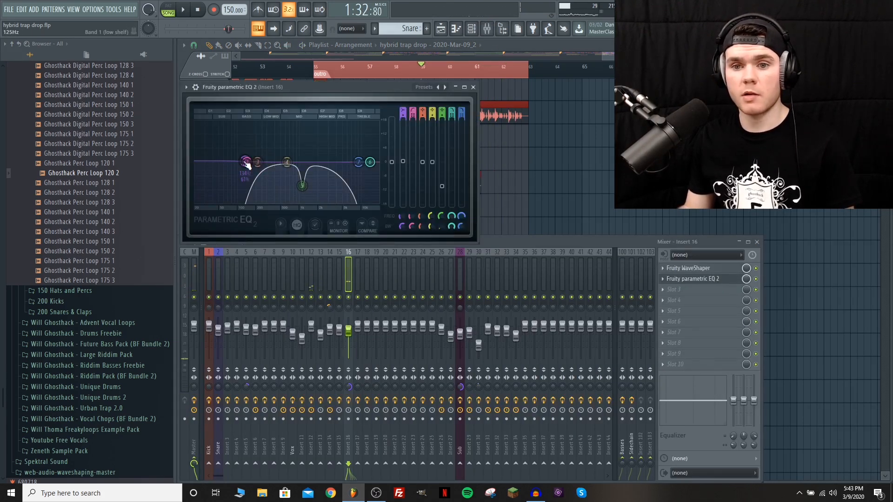
pyautogui.rightClick(401, 216)
pyautogui.click(430, 278)
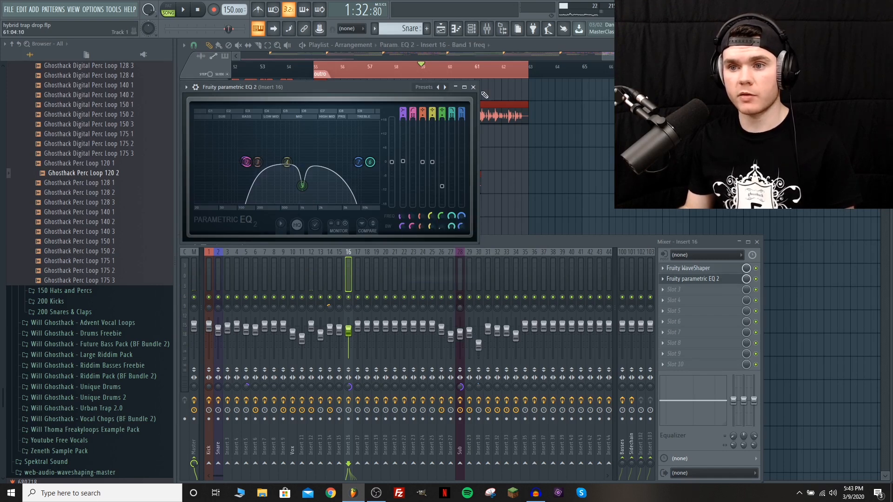
pyautogui.click(474, 87)
pyautogui.click(506, 50)
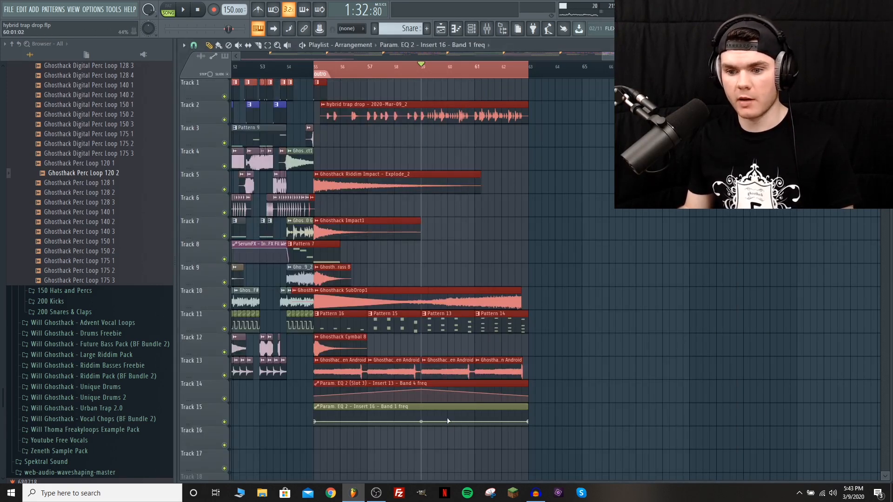
# - Place the band 1 frequency automation clip on Track 3 and shape it into a gentle rise ending at bar 63
pyautogui.moveTo(445, 414); pyautogui.dragTo(421, 145)
pyautogui.press('space')
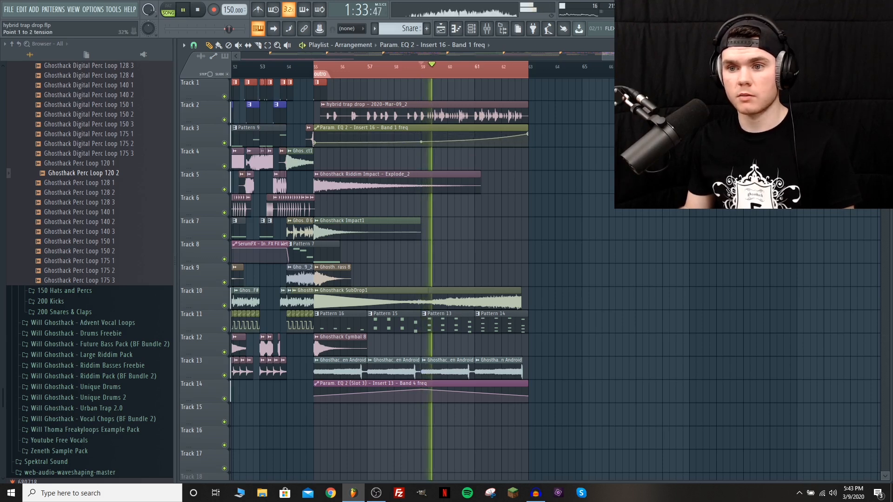
pyautogui.moveTo(528, 134); pyautogui.dragTo(528, 137)
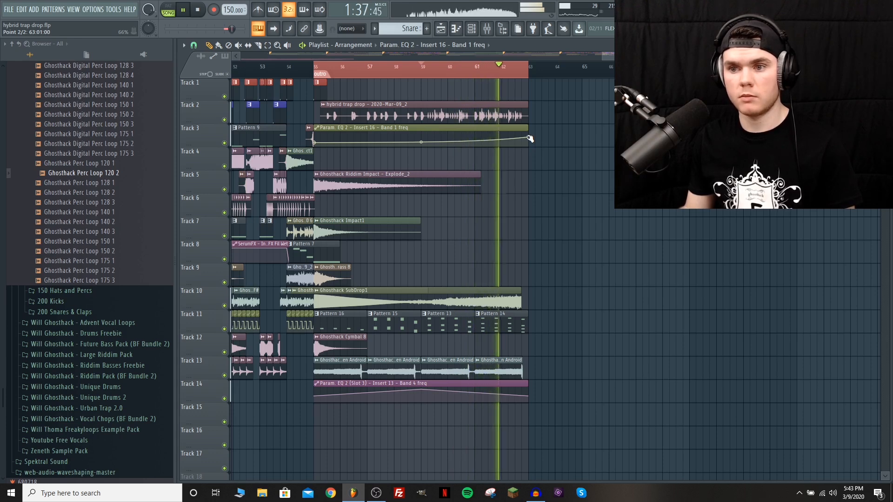
pyautogui.moveTo(421, 143); pyautogui.dragTo(422, 141)
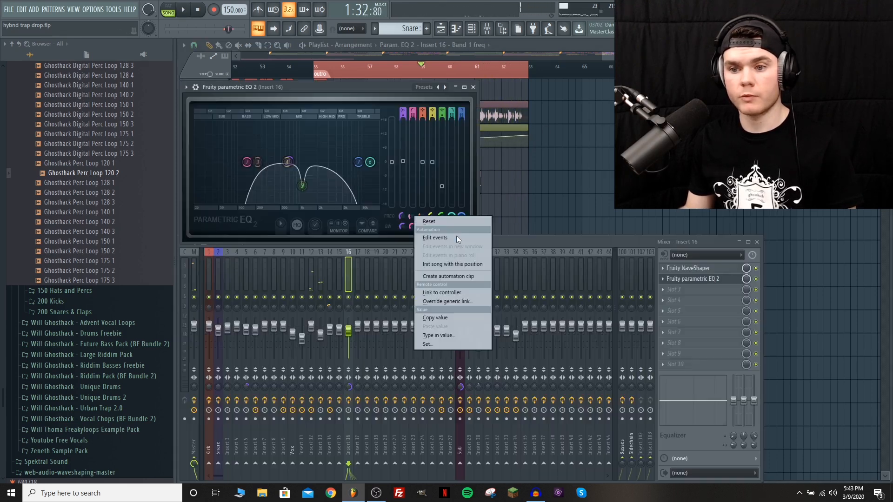
# - Link the band 2 frequency of Insert 16's parametric EQ to the existing band 1 frequency automation clip
pyautogui.click(452, 292)
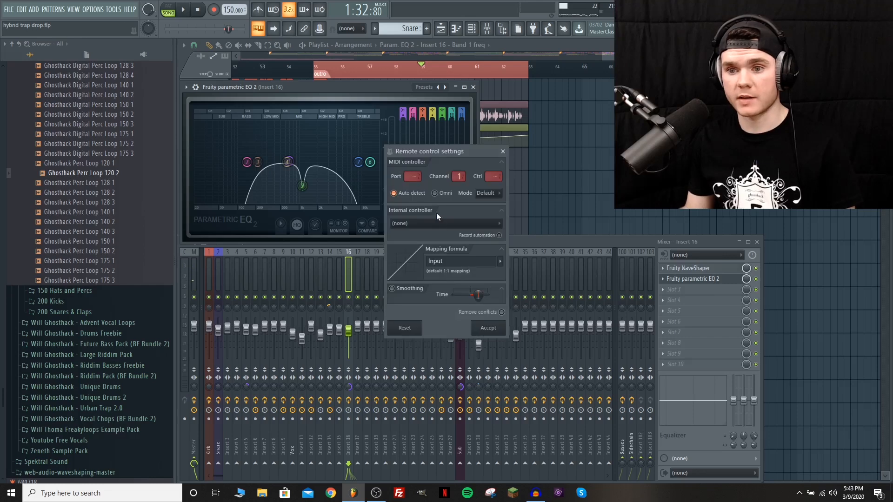
pyautogui.click(437, 222)
pyautogui.click(439, 399)
pyautogui.click(483, 326)
# - Fine-tune the bar 59 midpoint of the EQ frequency automation on Track 3 during playback, with the EQ and mixer closed
pyautogui.press('space')
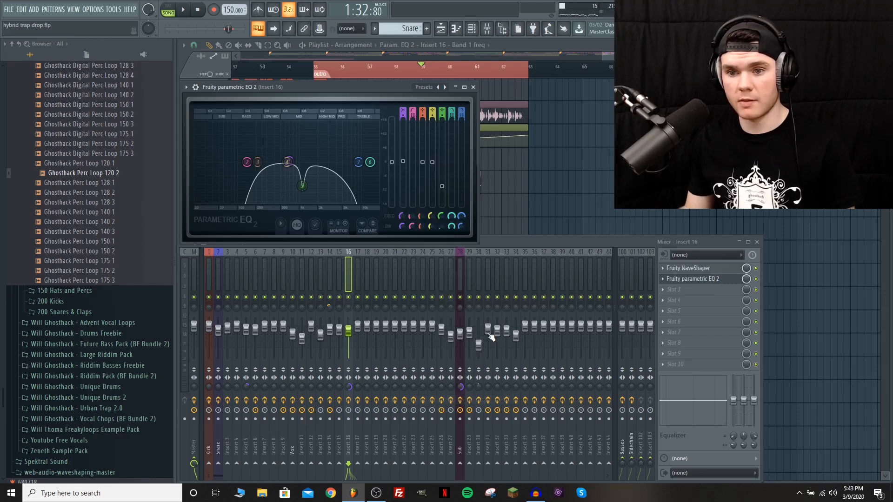
pyautogui.click(473, 87)
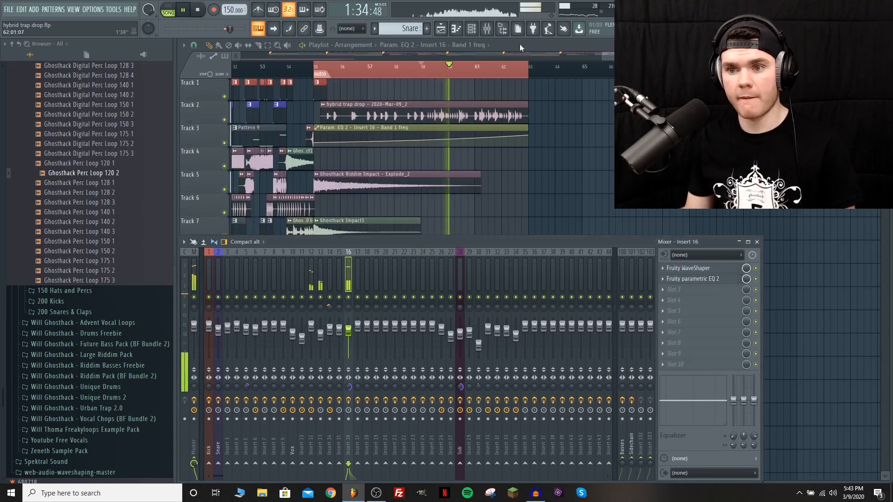
pyautogui.click(487, 29)
pyautogui.moveTo(421, 139); pyautogui.dragTo(418, 143)
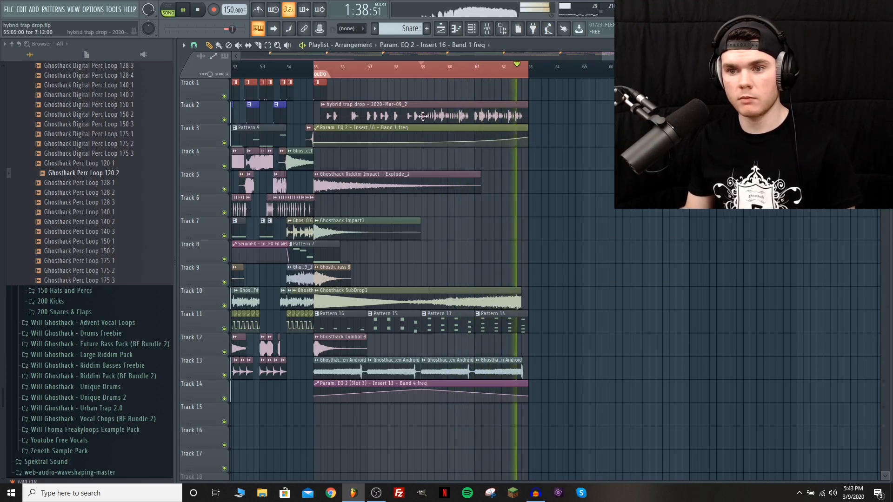
pyautogui.click(422, 68)
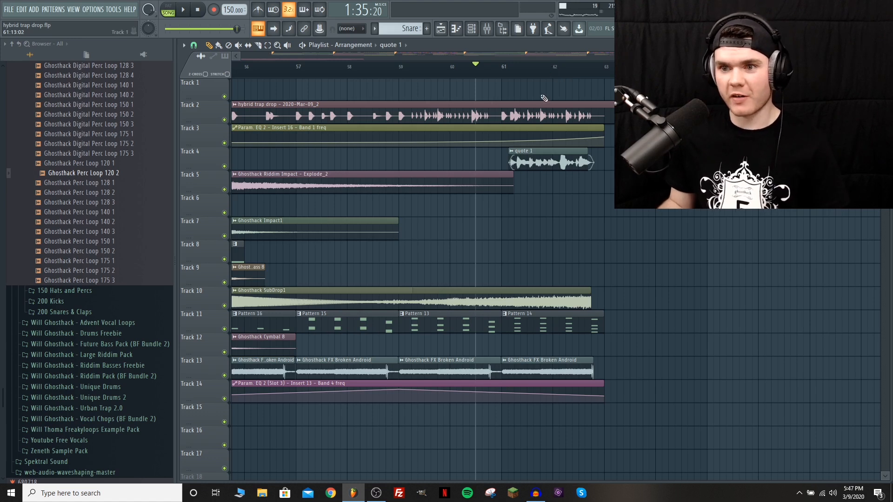
# - Make the quote 1 vocal clip near bar 61 on Track 4 unique and open its channel settings
pyautogui.rightClick(512, 154)
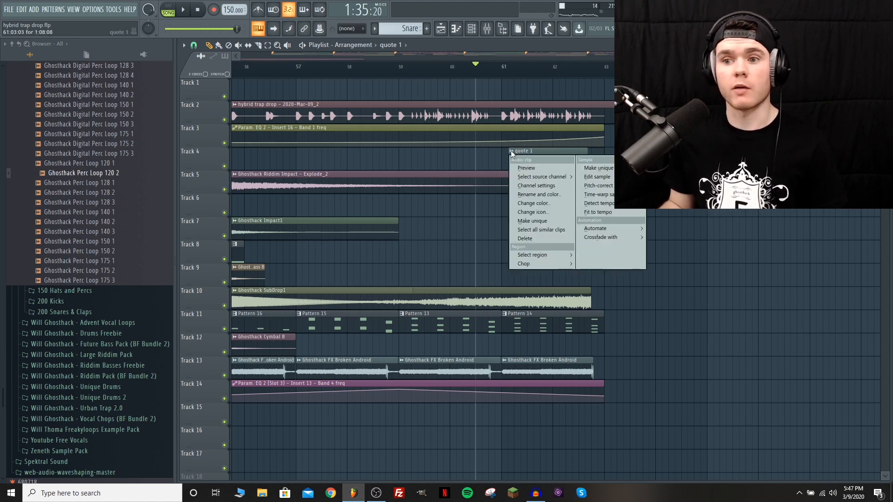
pyautogui.click(542, 221)
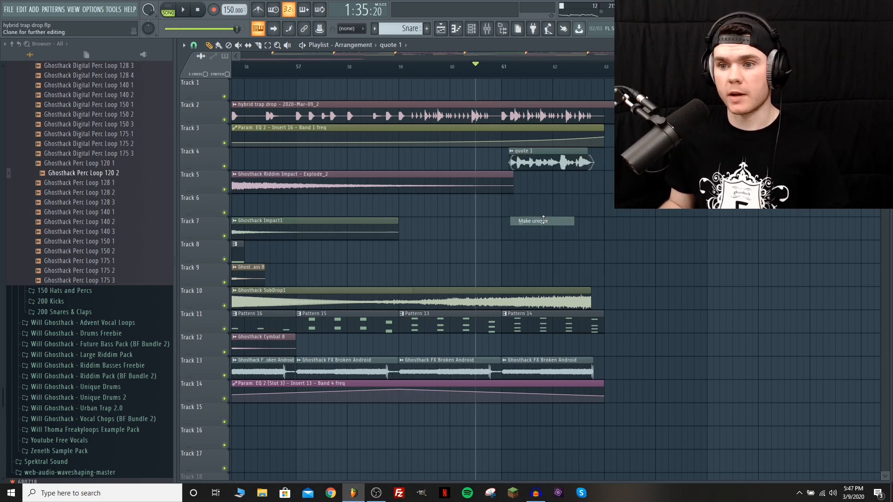
pyautogui.doubleClick(535, 160)
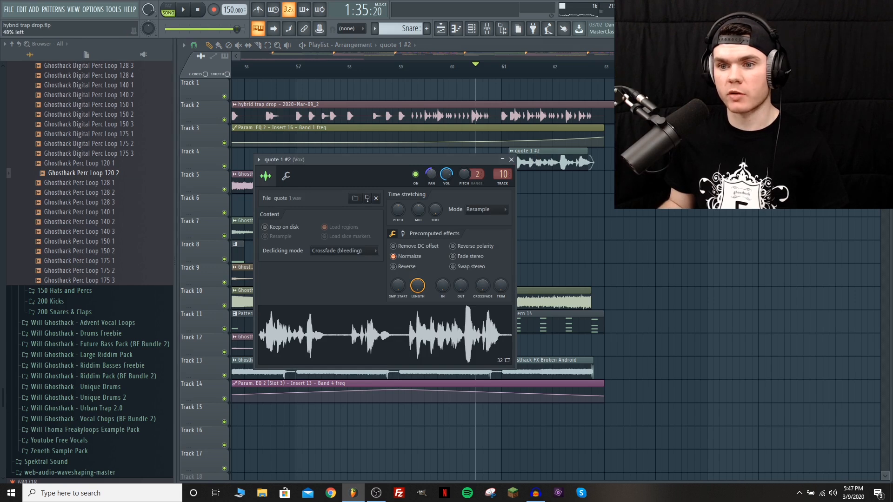
# - Pan the unique quote 1 clip about 52% left and lower its channel volume while checking it in playback, then close its settings
pyautogui.press('space')
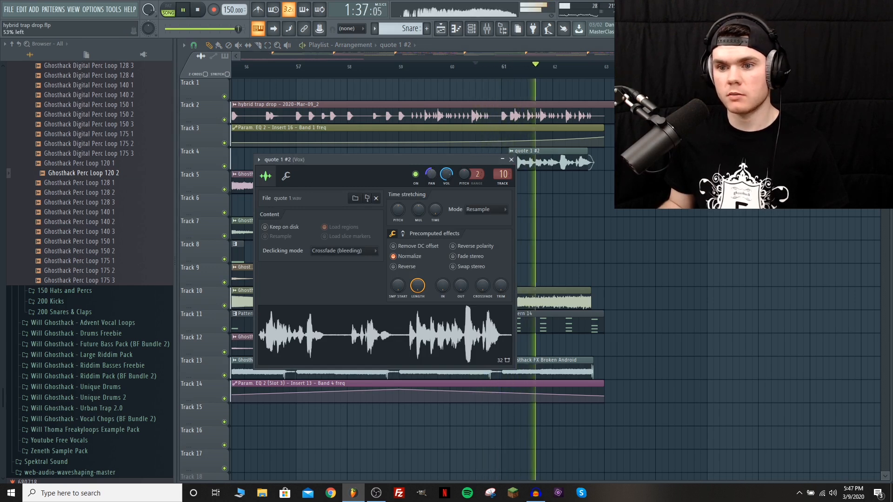
pyautogui.press('space')
pyautogui.press('space')
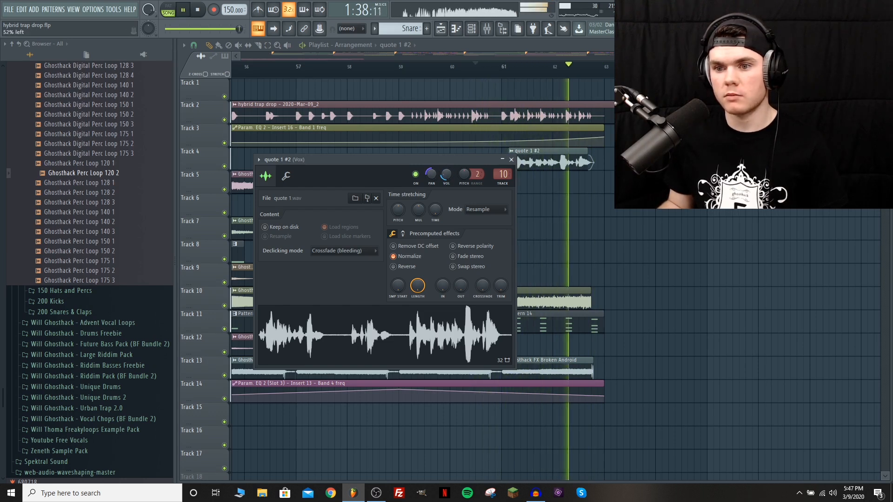
pyautogui.press('space')
pyautogui.press('space')
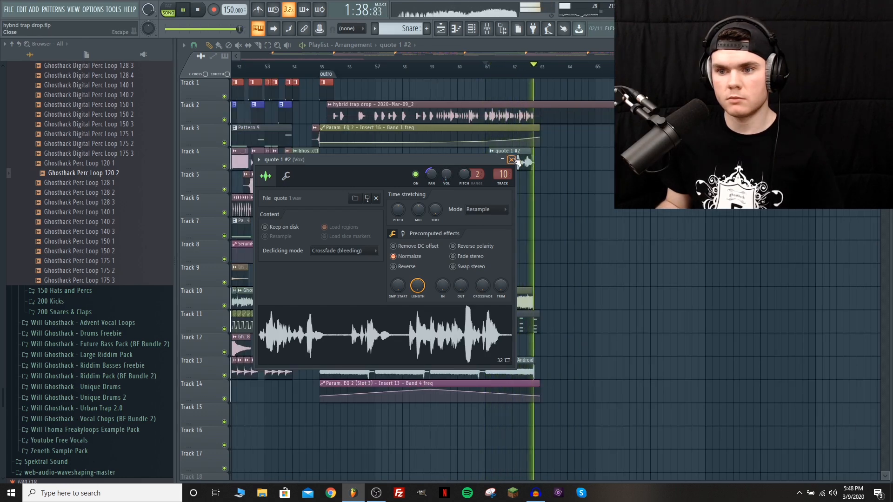
pyautogui.press('space')
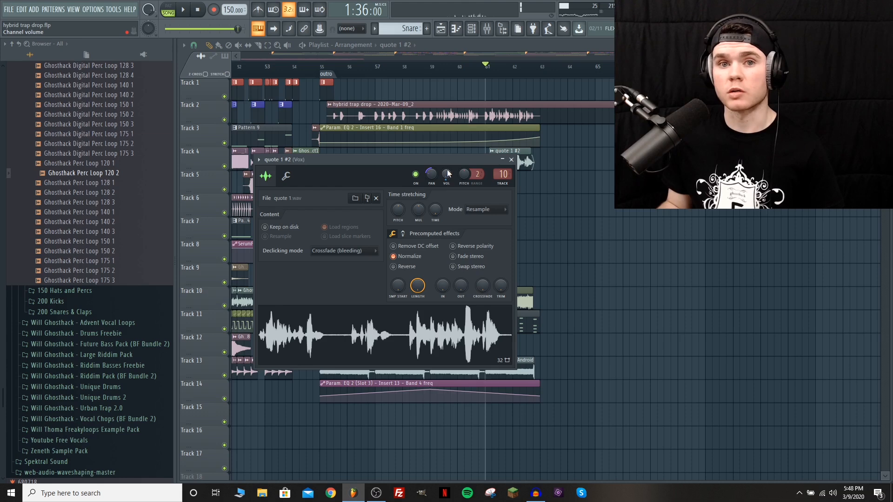
pyautogui.click(511, 159)
# - Bring up the mixer's master track and set the playback position just before the intro at bar 5
pyautogui.moveTo(631, 56); pyautogui.dragTo(240, 56)
pyautogui.moveTo(353, 56); pyautogui.dragTo(377, 54)
pyautogui.scroll(-1, 697, 103)
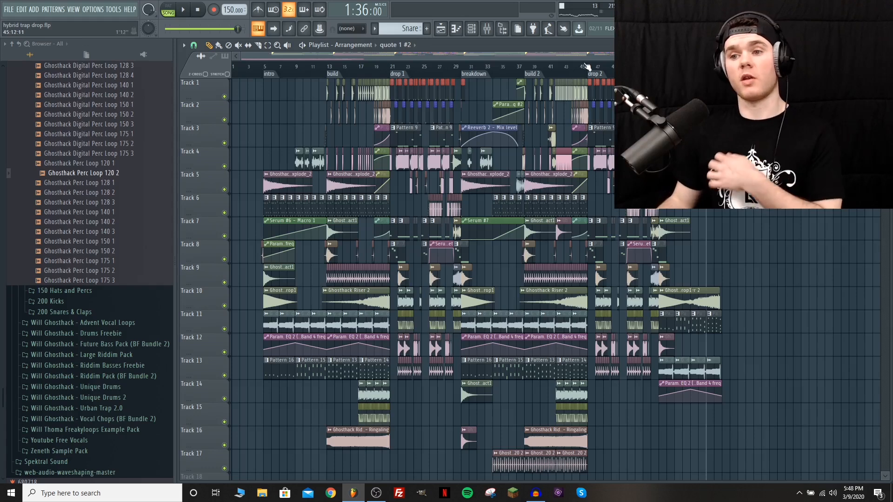
pyautogui.click(256, 66)
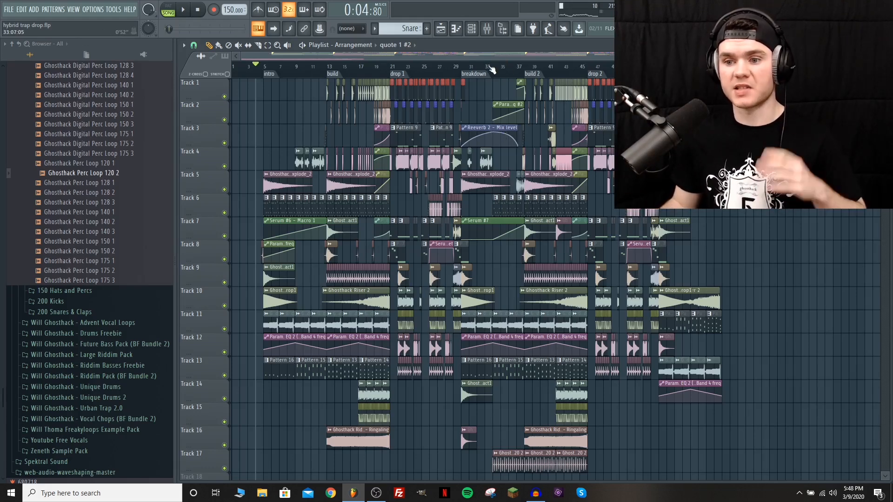
pyautogui.click(487, 28)
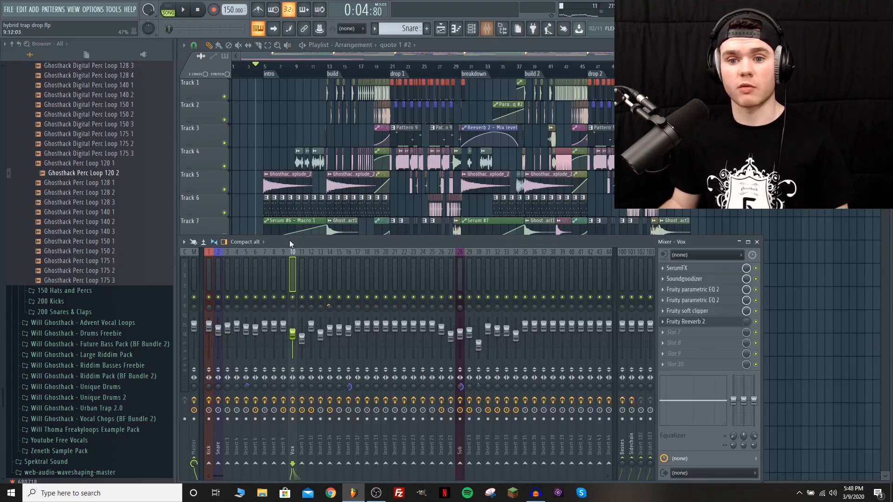
pyautogui.click(190, 263)
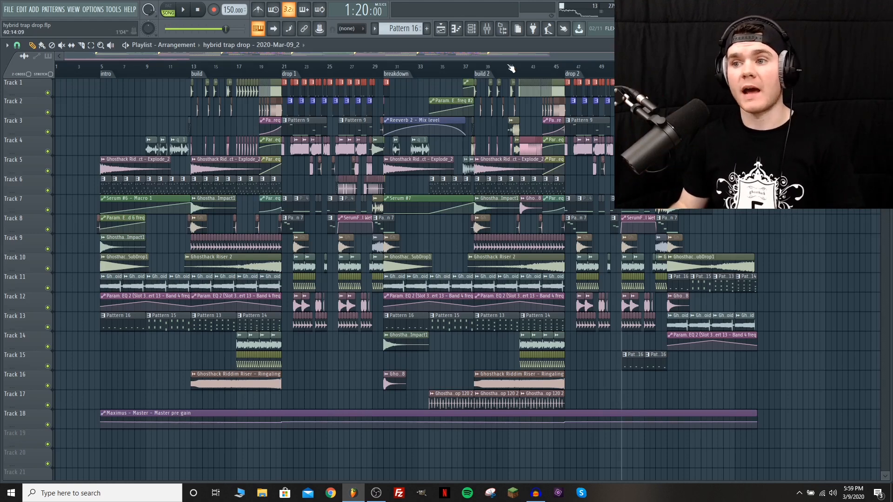
pyautogui.moveTo(70, 66); pyautogui.dragTo(97, 74)
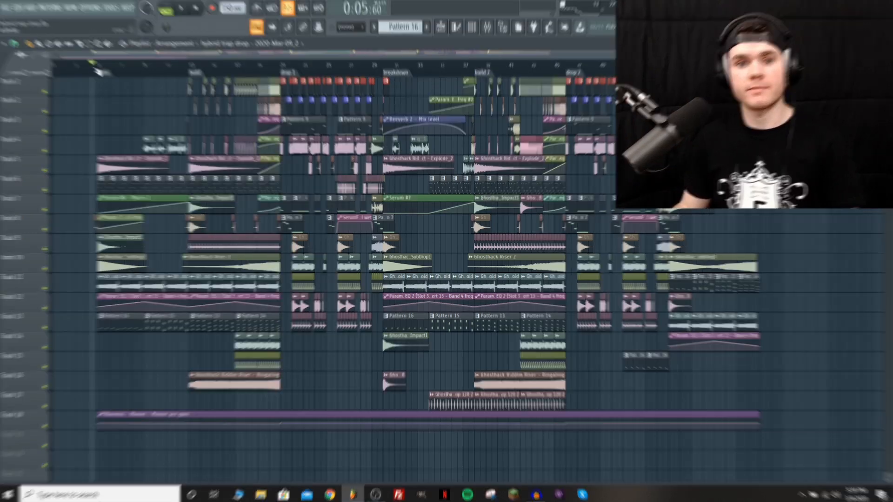